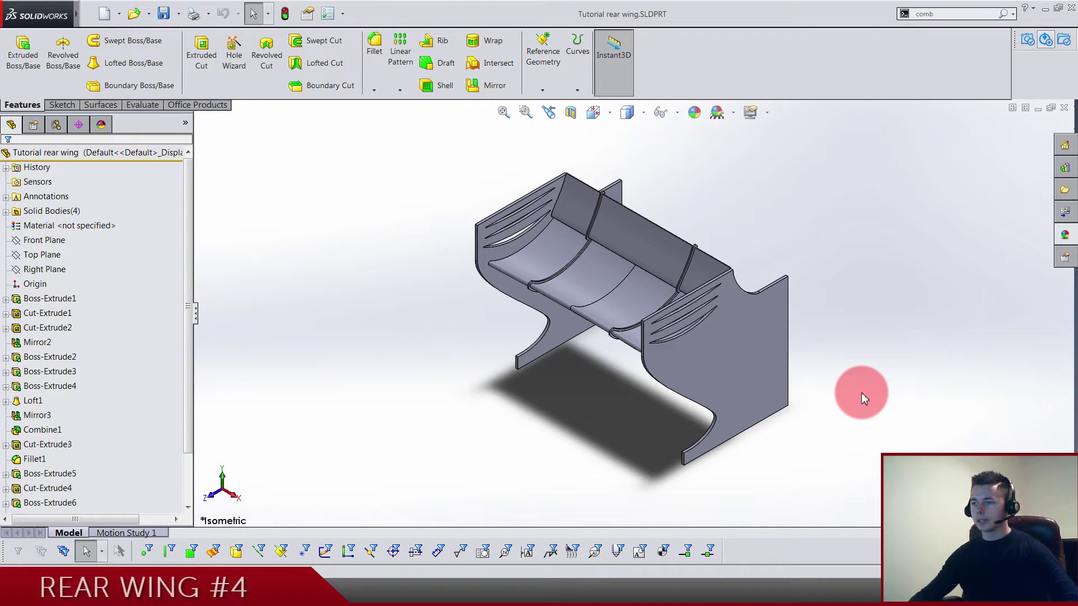
- Orbit around the rear wing, then open a new sketch on the Front Plane viewed straight on
middle_click_drag(630, 440, 645, 399)
scroll(620, 375, "down", 3)
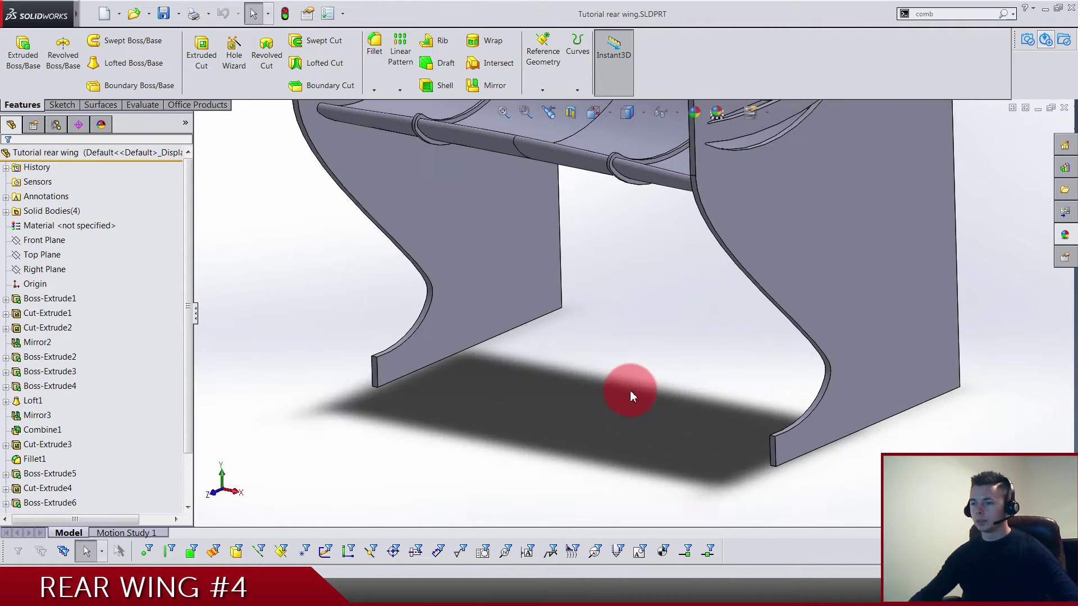
scroll(690, 337, "up", 5)
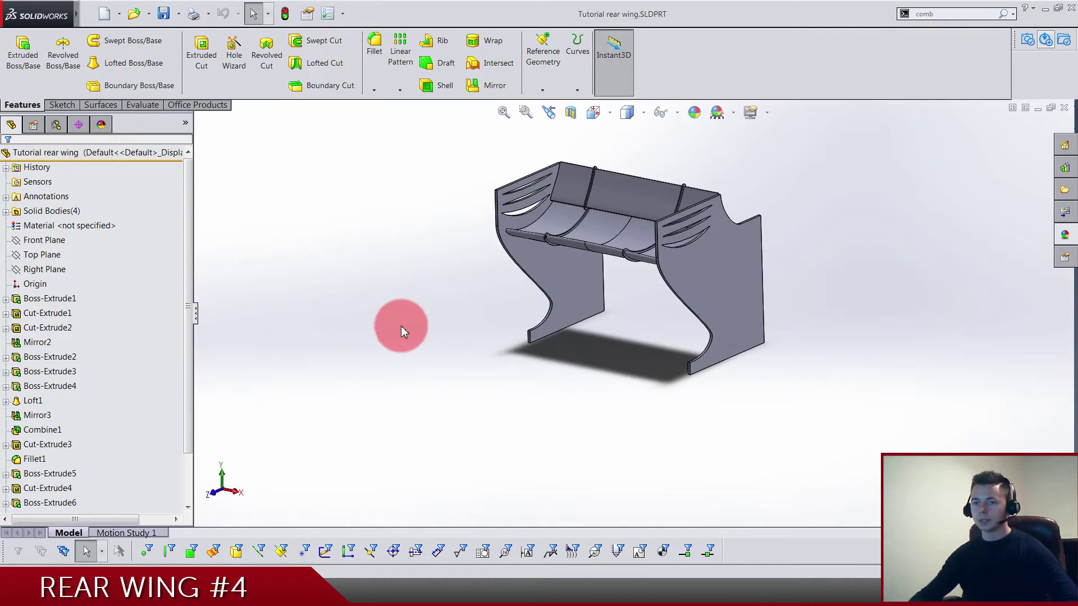
left_click(42, 315)
left_click(60, 241)
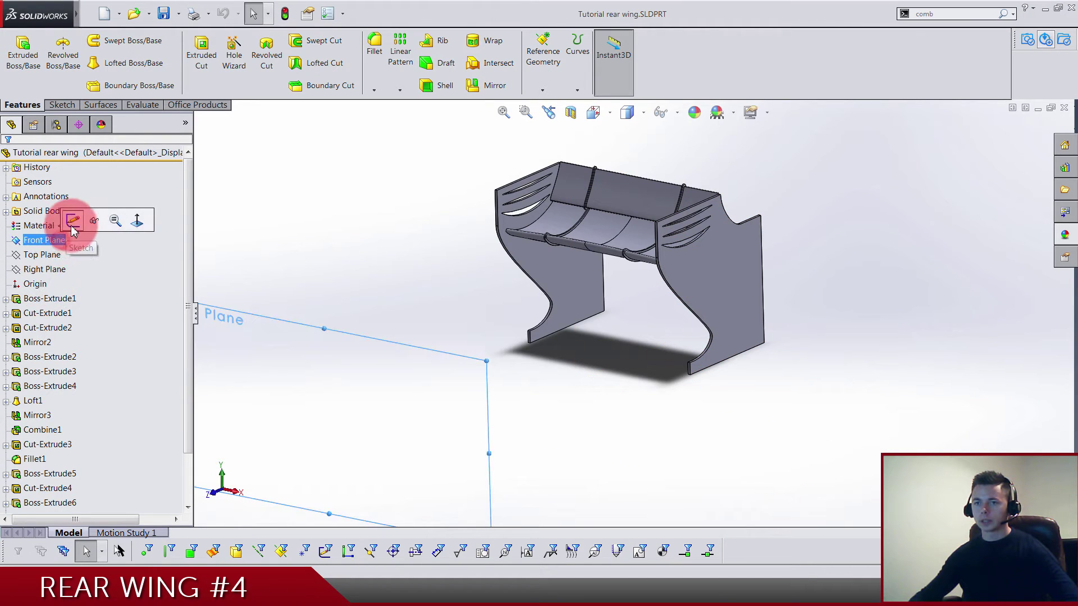
left_click(71, 226)
left_click(248, 225)
left_click(205, 162)
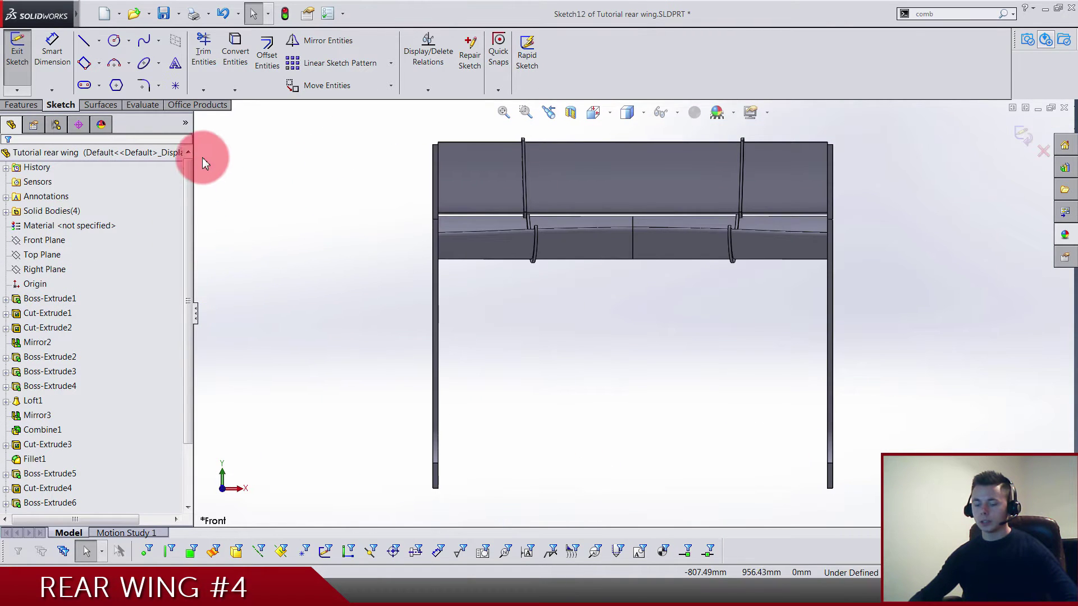
- Draw two horizontal lines, one above the other, below the wing
left_click(84, 41)
scroll(620, 390, "up", 2)
scroll(645, 414, "down", 3)
left_click(617, 345)
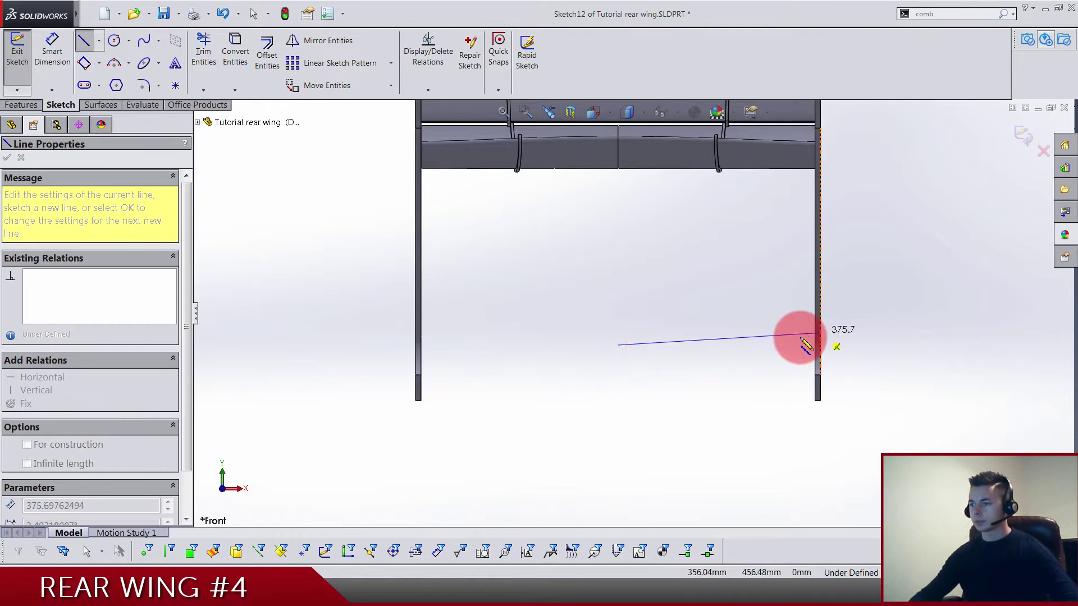
left_click_drag(798, 344, 797, 344)
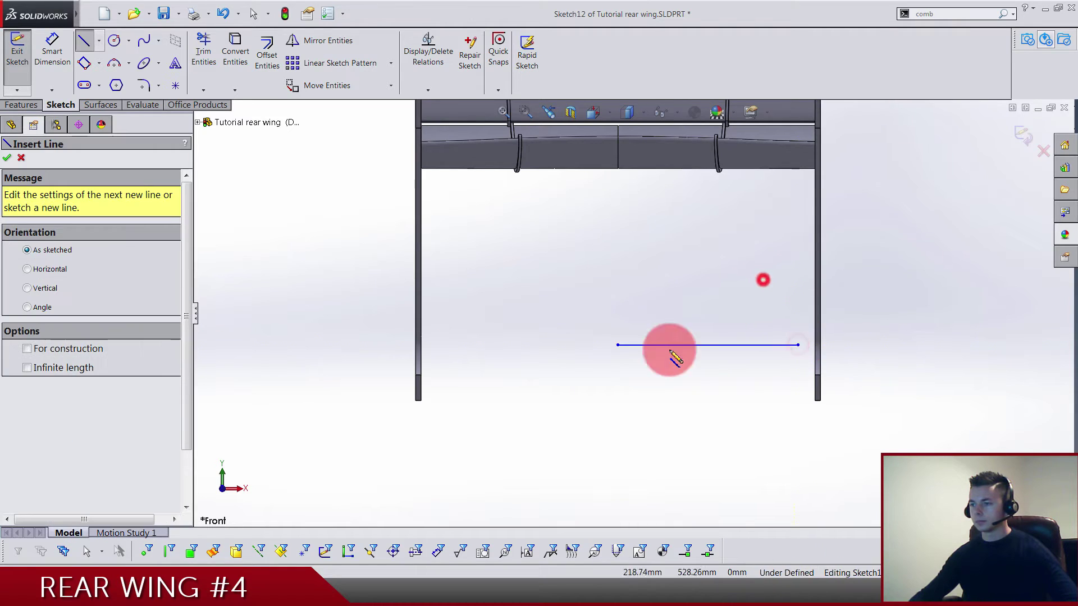
left_click_drag(618, 397, 767, 397)
key("Escape")
- Add a construction centreline rising from the origin
scroll(712, 433, "up", 4)
scroll(689, 424, "down", 4)
left_click(98, 40)
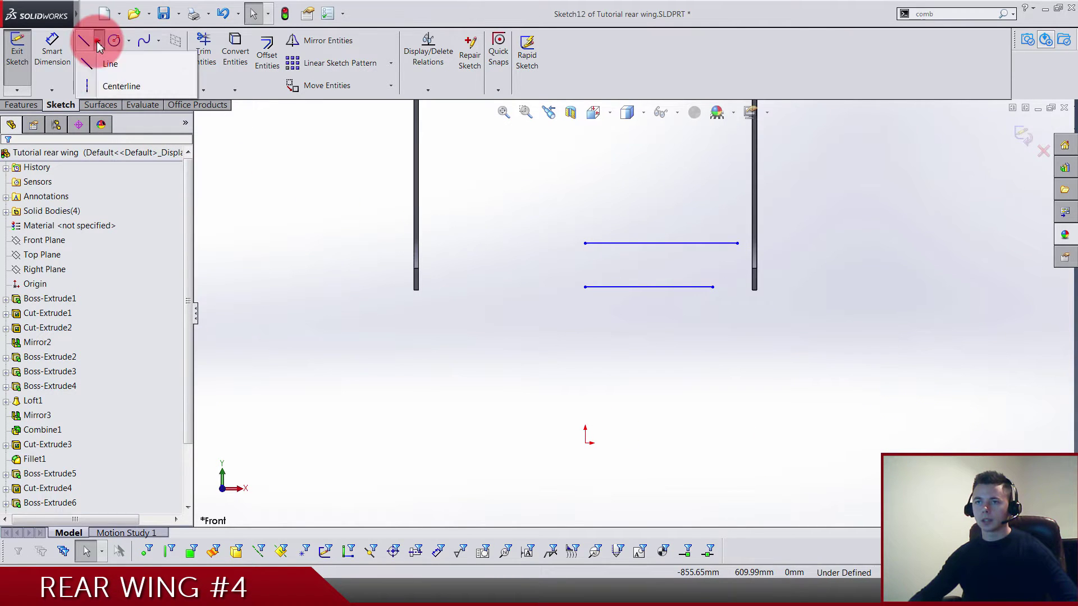
left_click(103, 93)
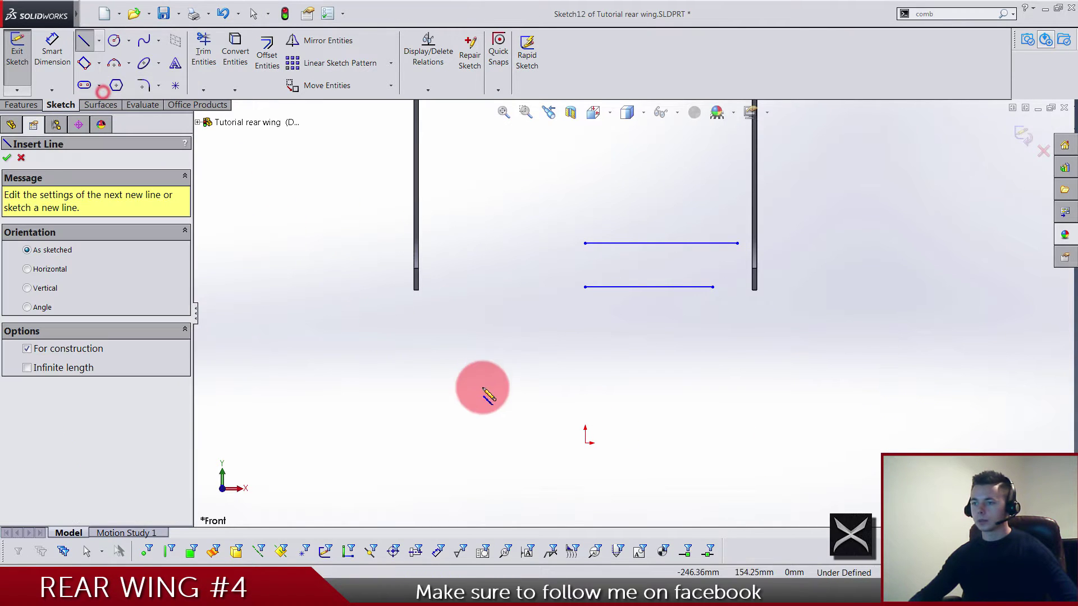
left_click(585, 444)
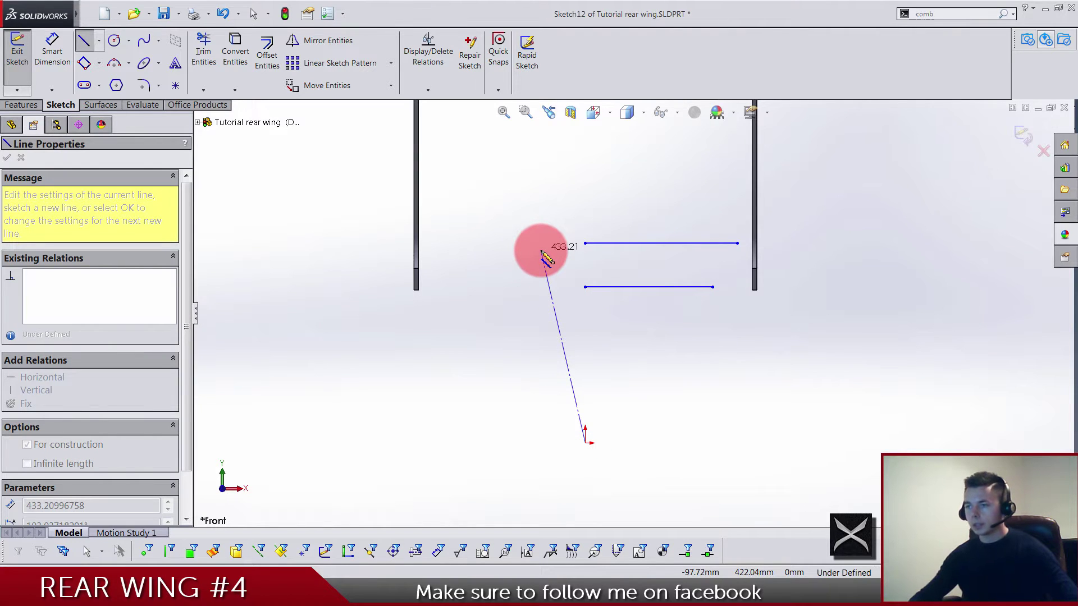
left_click(541, 250)
key("Escape")
- Join both lines' left ends to the centreline and make the centreline vertical
left_click(541, 251)
left_click(584, 244, "ctrl")
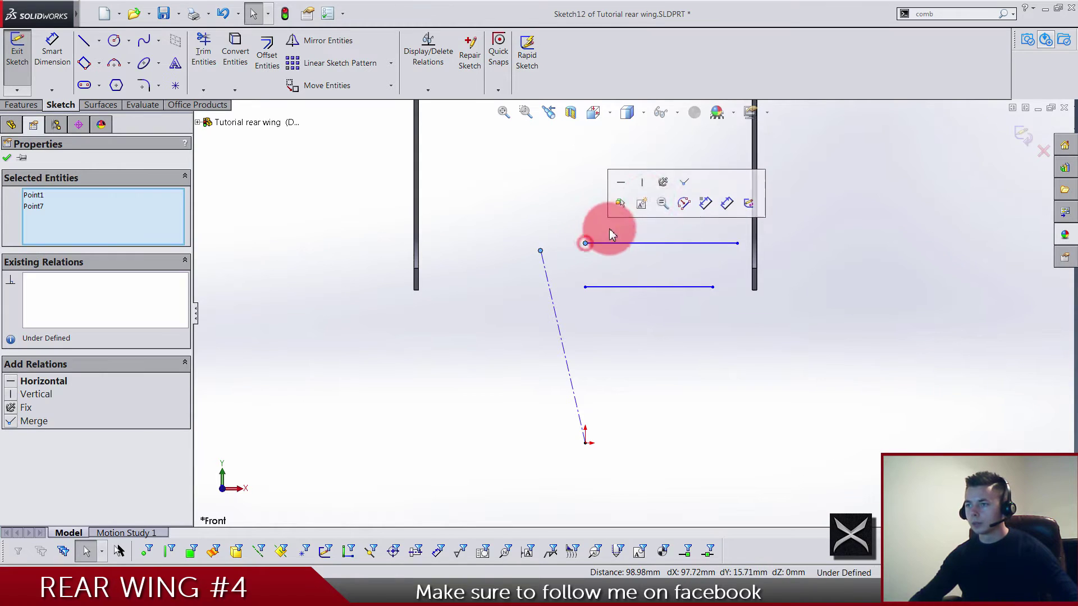
left_click(681, 181)
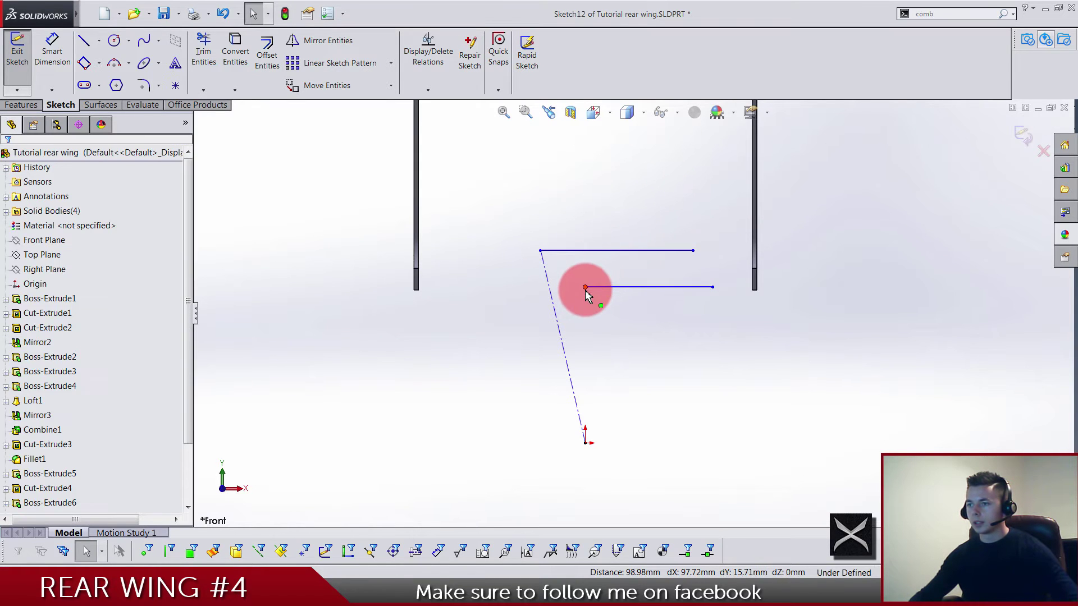
left_click_drag(584, 288, 548, 289)
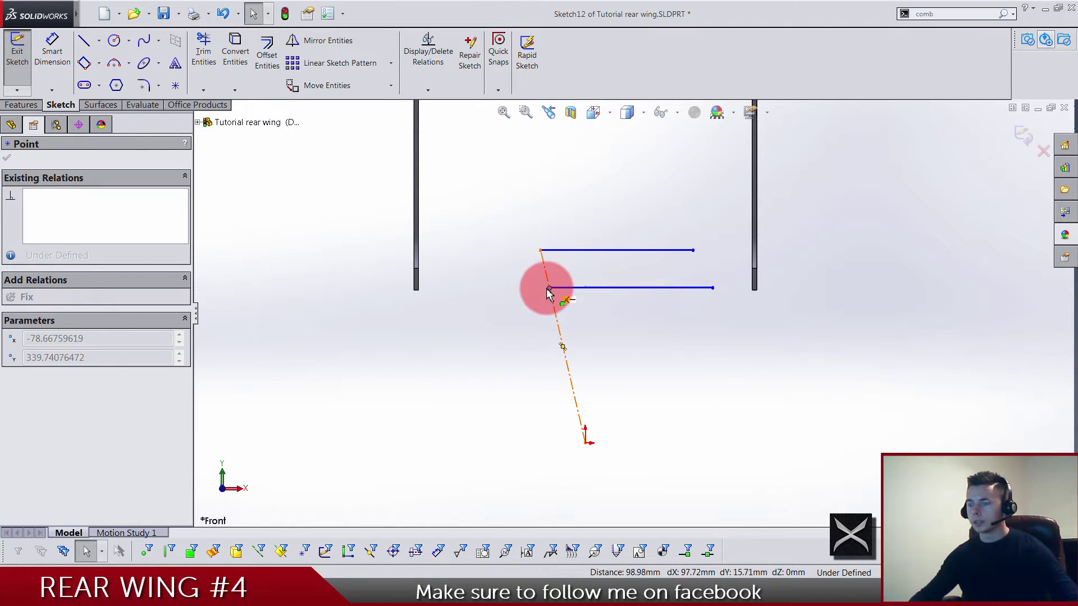
left_click(549, 313)
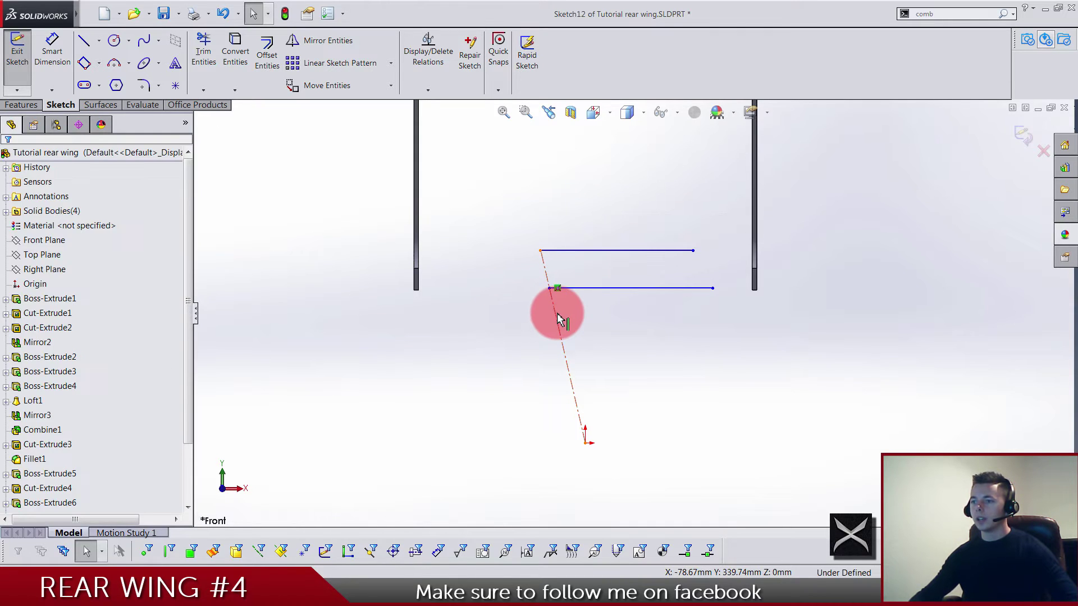
left_click(558, 314)
left_click(614, 273)
left_click(577, 177)
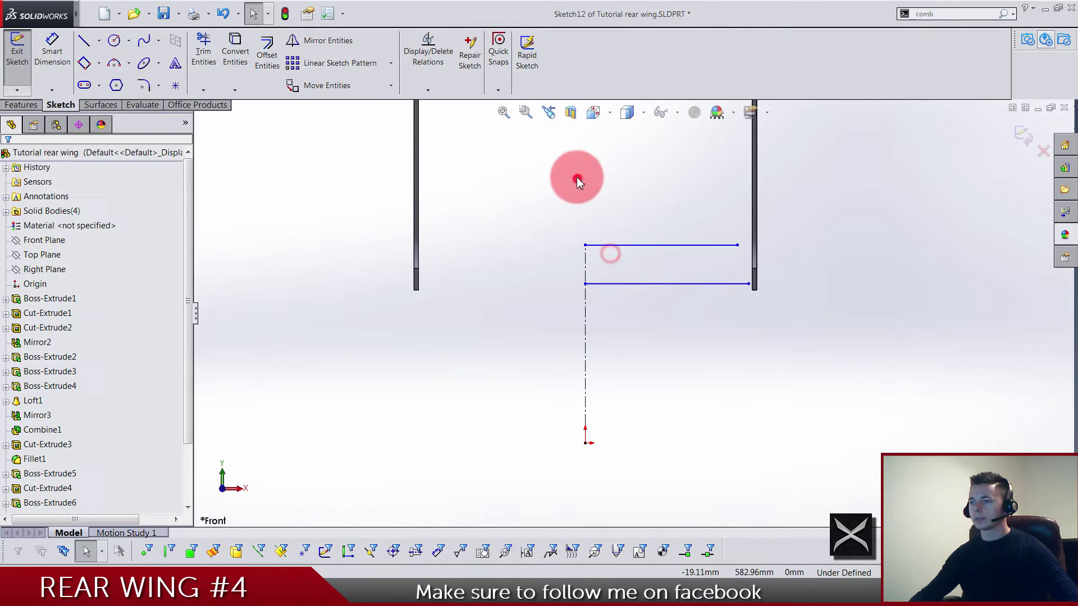
- Dimension the lower line 260 long and 370 above the origin
left_click(44, 52)
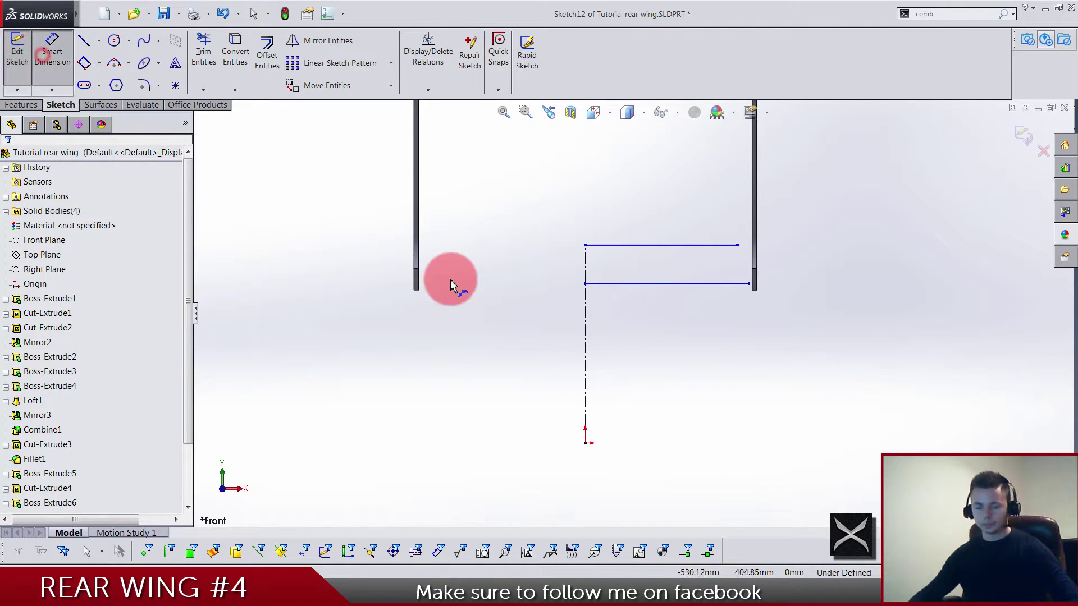
left_click(656, 284)
left_click(654, 404)
type("260")
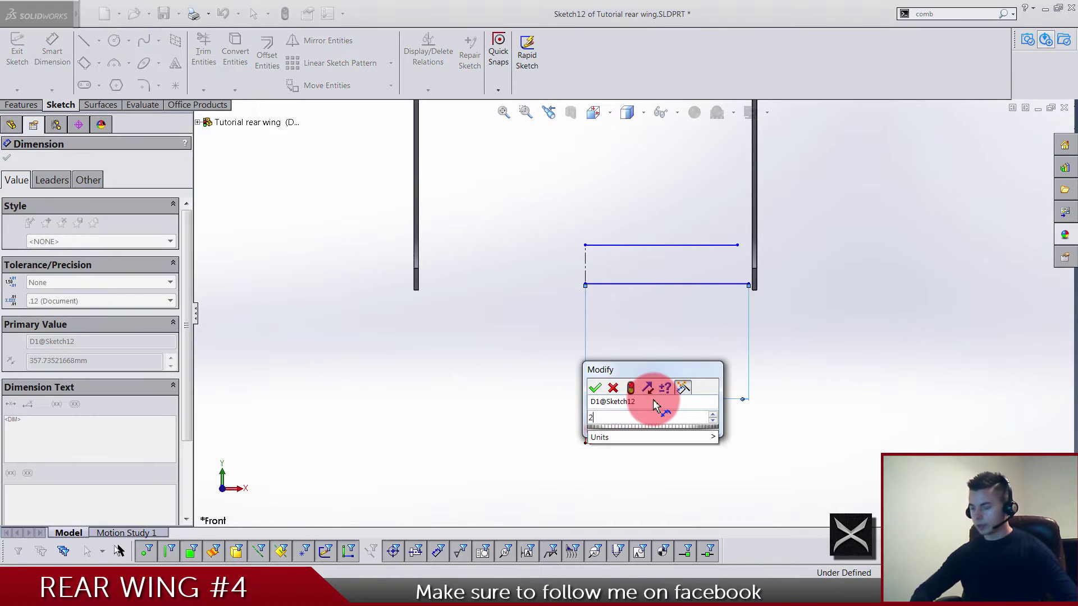
key("Return")
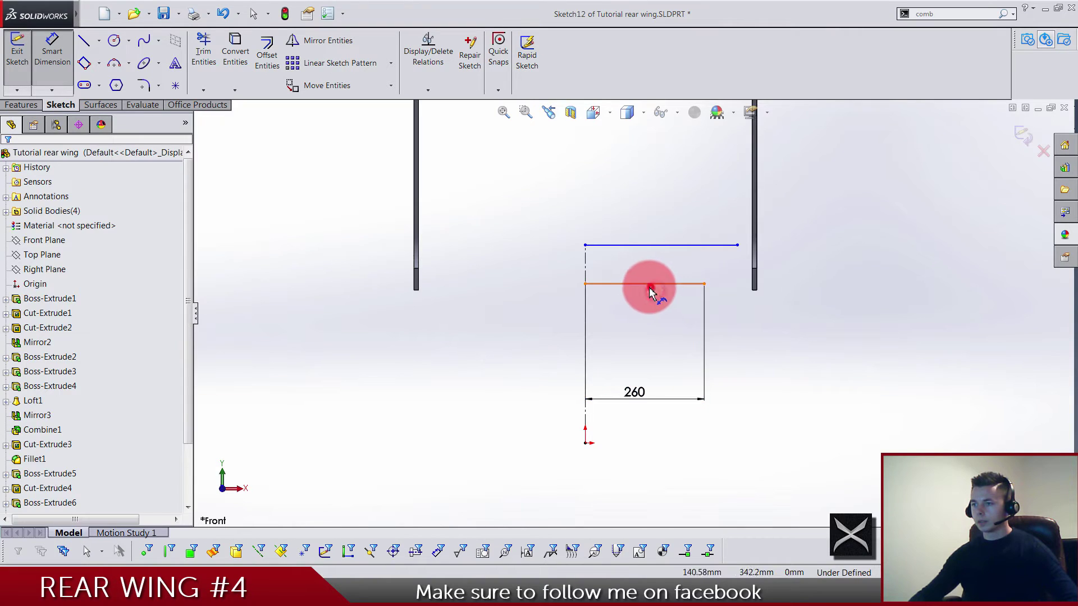
left_click(647, 285)
left_click(584, 443)
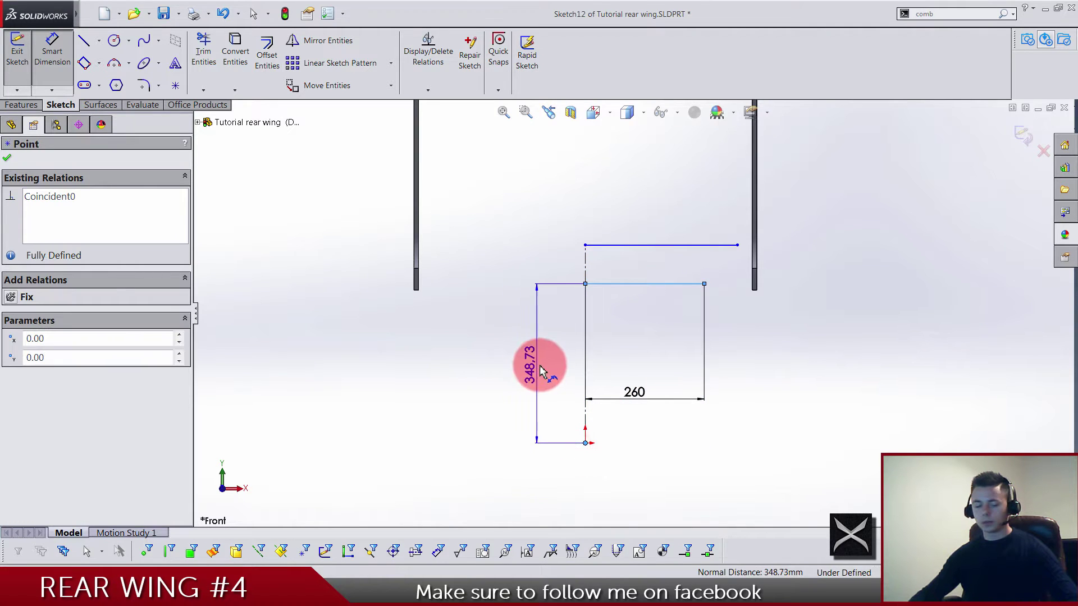
left_click(548, 362)
type("3")
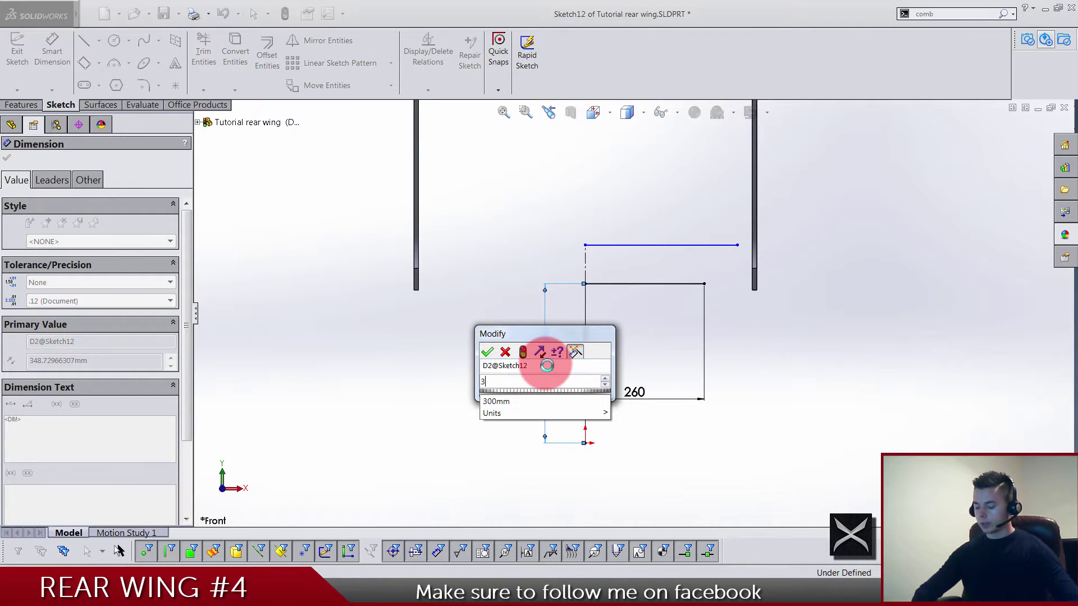
type("70")
key("Return")
left_click(596, 312)
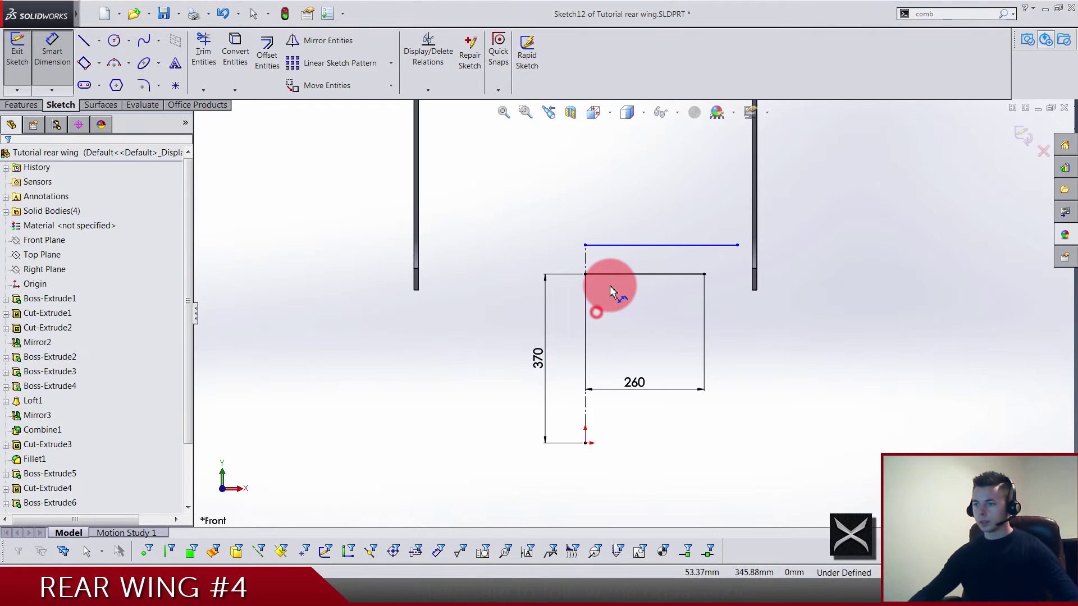
- Set a 65 gap between the lower and upper lines
left_click(611, 274)
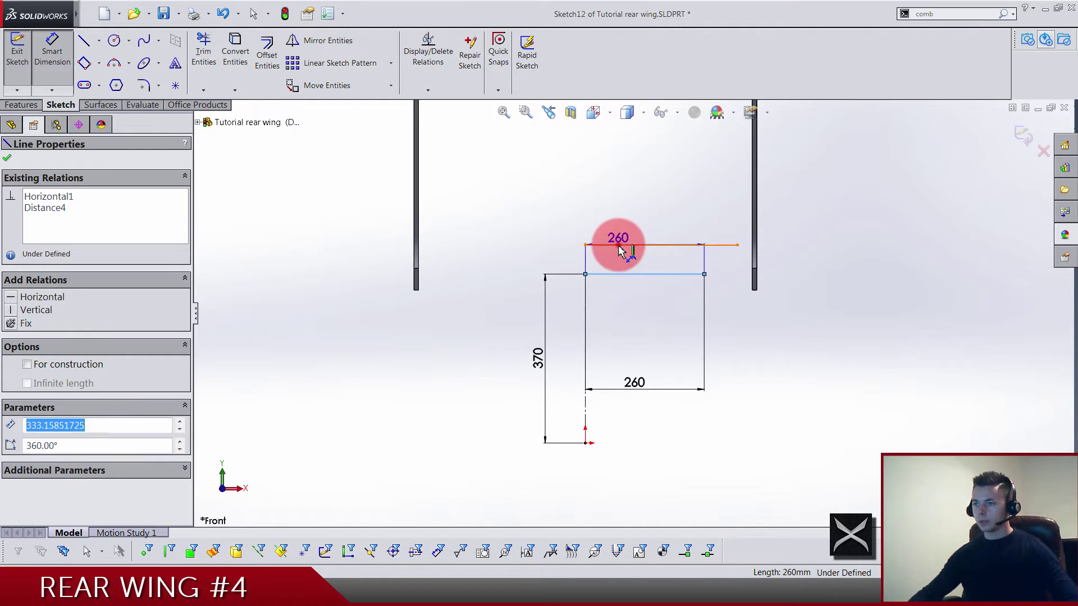
left_click(619, 247)
left_click(550, 250)
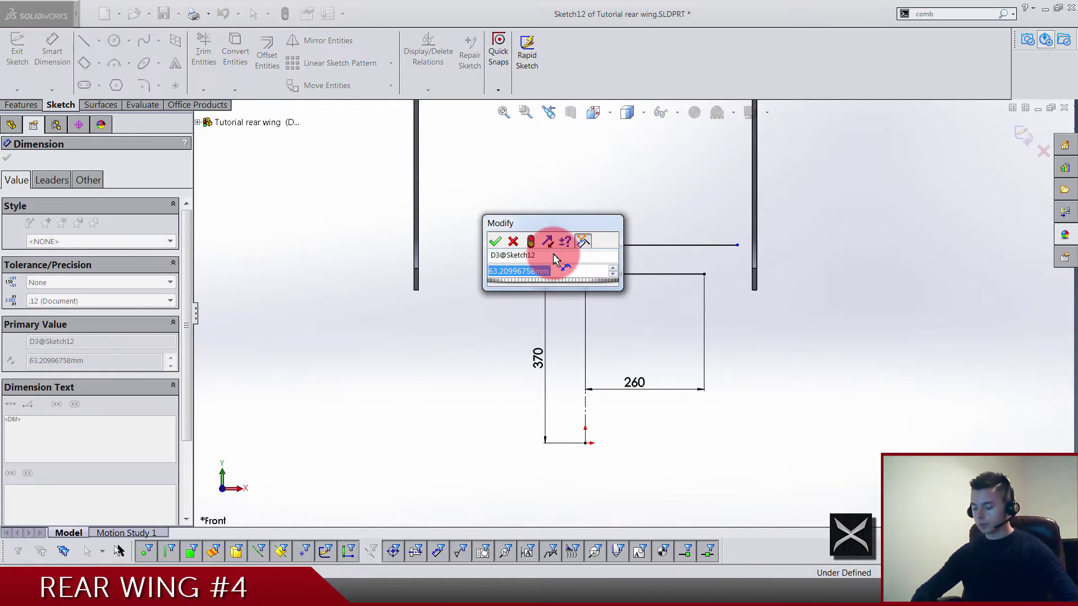
type("65")
key("Return")
left_click(608, 191)
- Make the upper line's right end coincident with the endplate edge
scroll(731, 230, "down", 2)
scroll(724, 258, "down", 2)
left_click(722, 270)
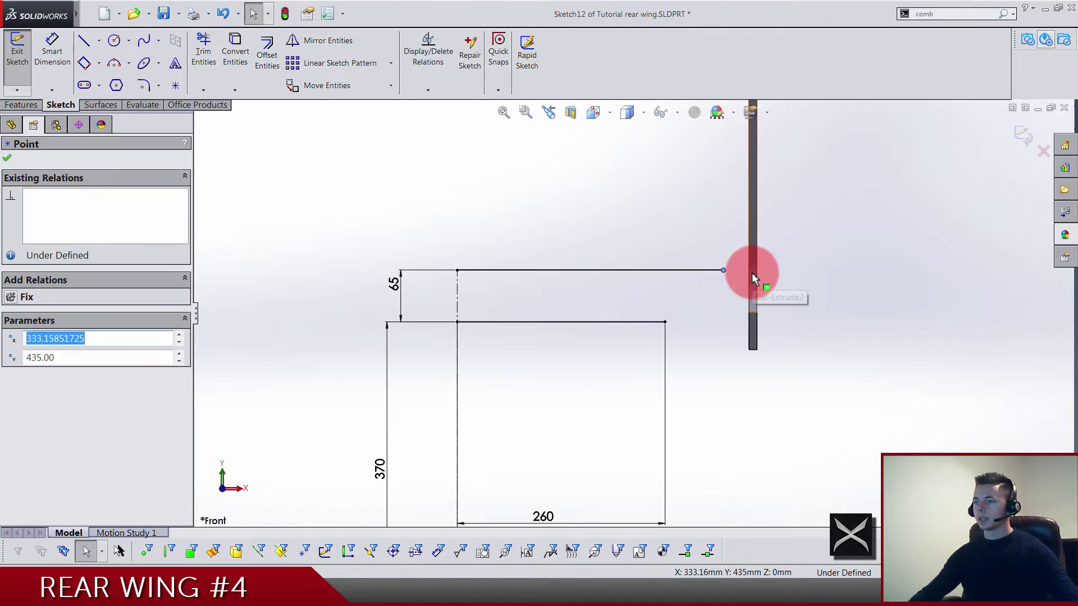
left_click(753, 274, "ctrl")
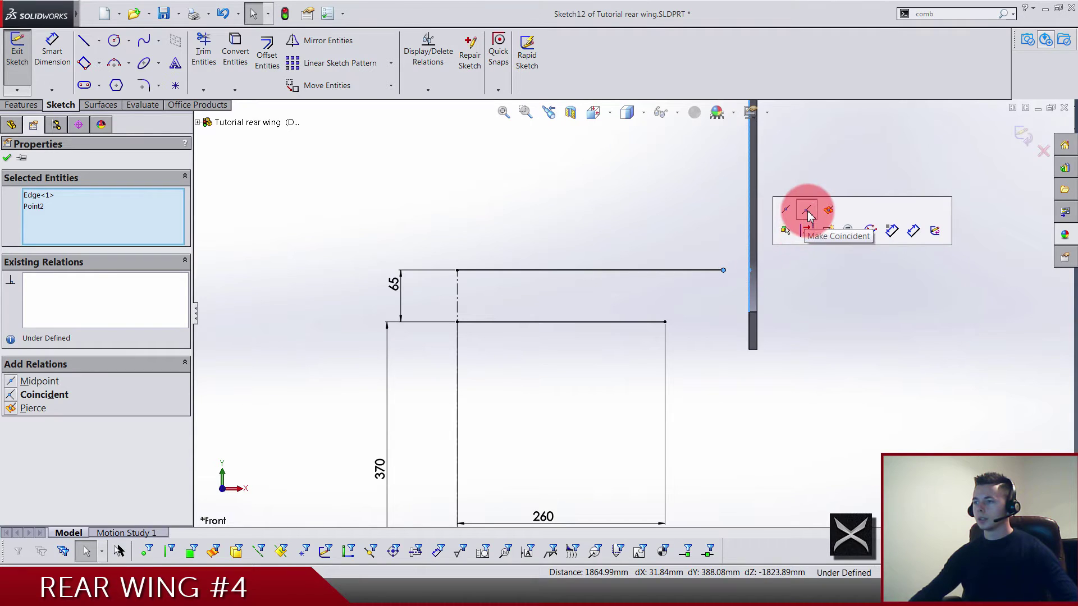
left_click(807, 215)
left_click(785, 258)
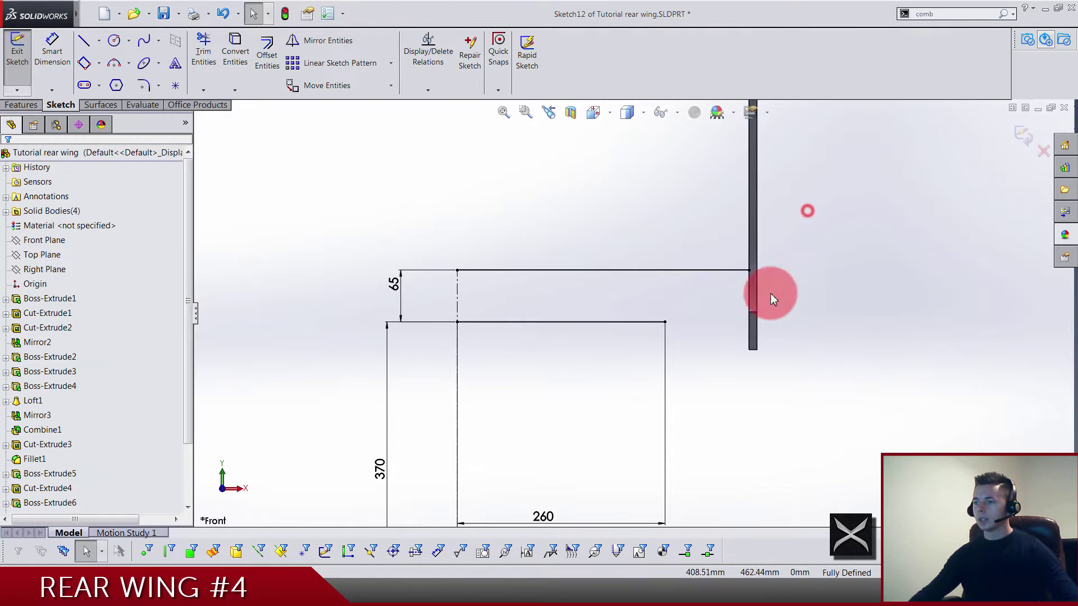
scroll(664, 339, "down", 3)
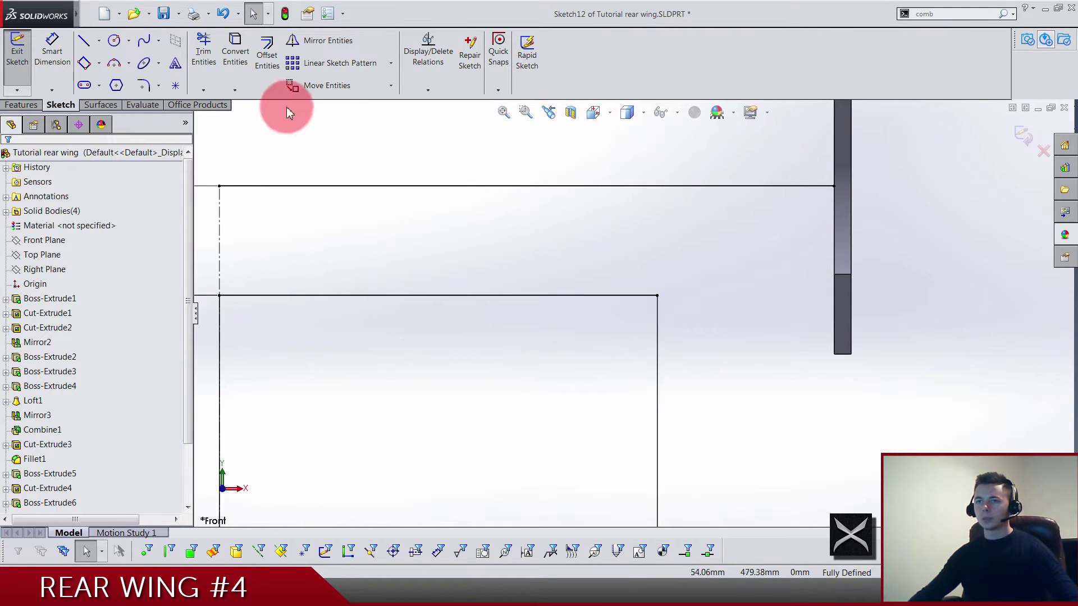
- Draw a spline from the lower line's right corner down to the endplate's lower end
left_click(143, 40)
left_click(657, 296)
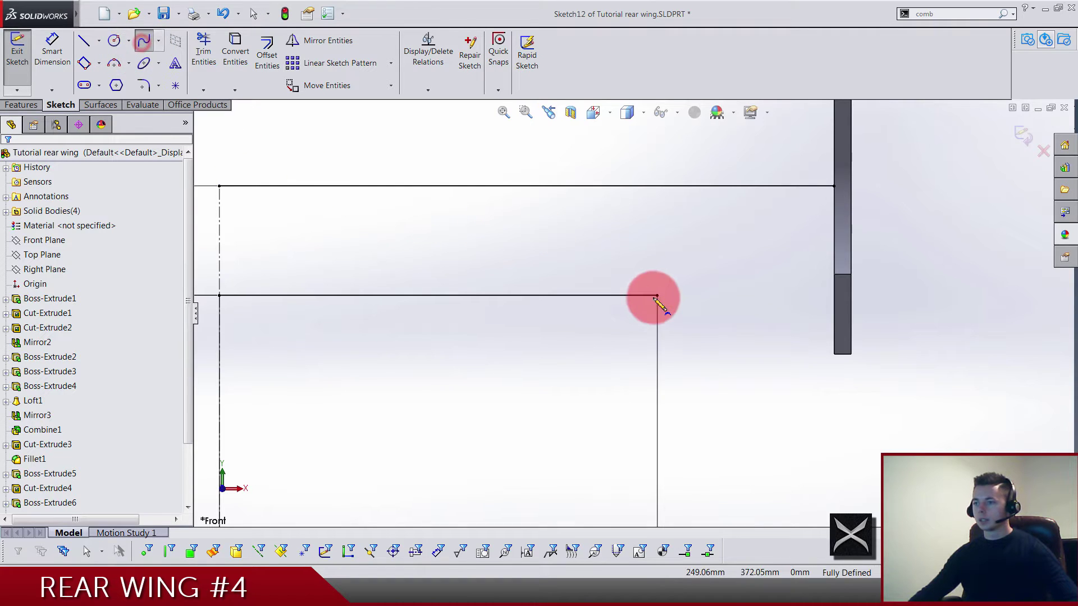
left_click_drag(658, 297, 834, 340)
left_click(834, 339)
key("Escape")
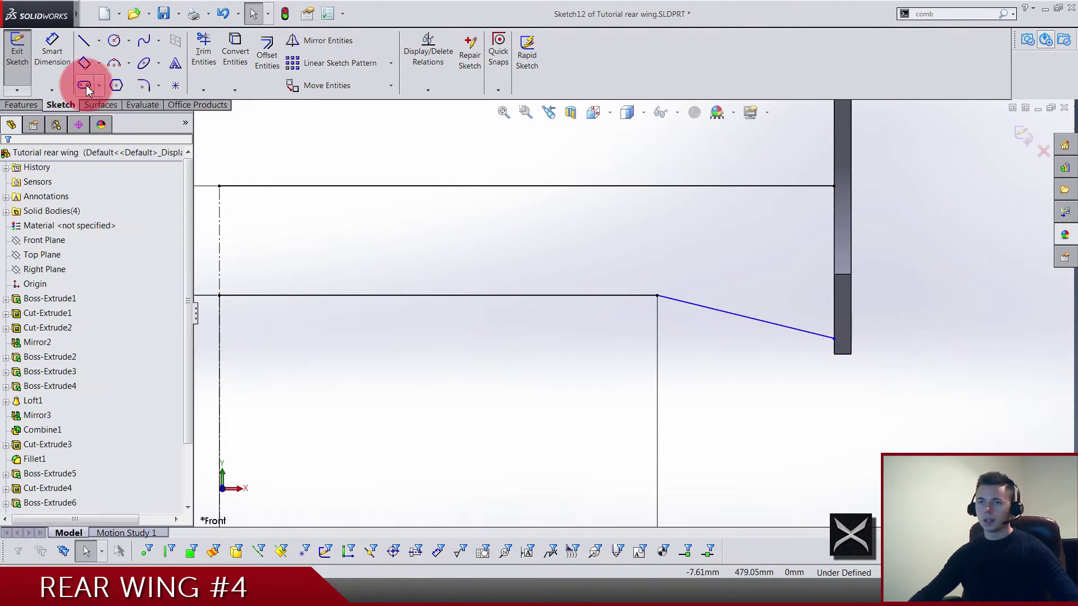
- Dimension the spline's end 17.50 from the endplate's bottom edge
left_click(54, 68)
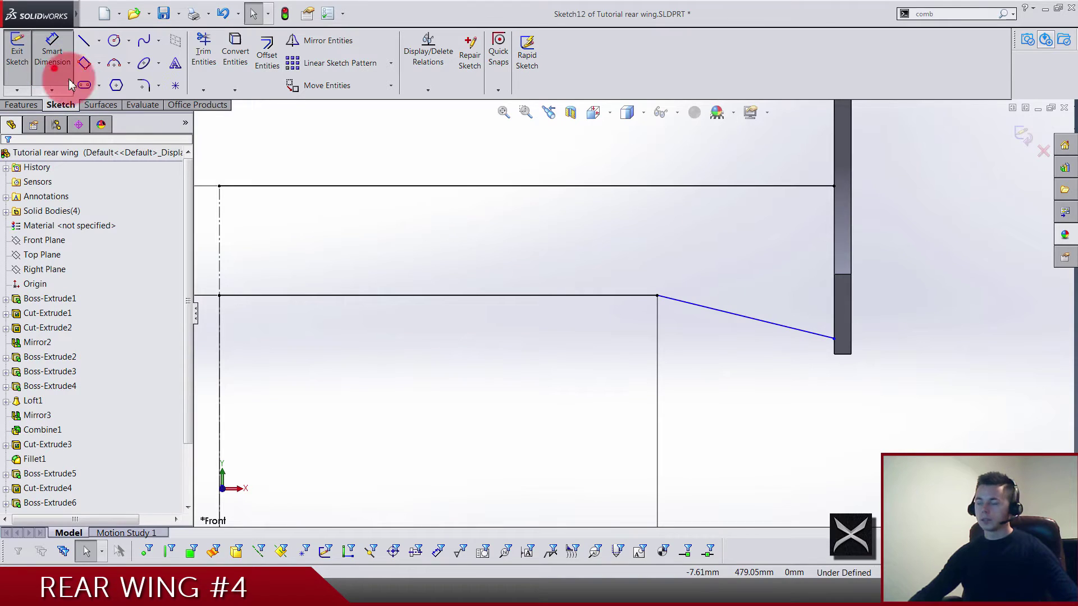
left_click(845, 352)
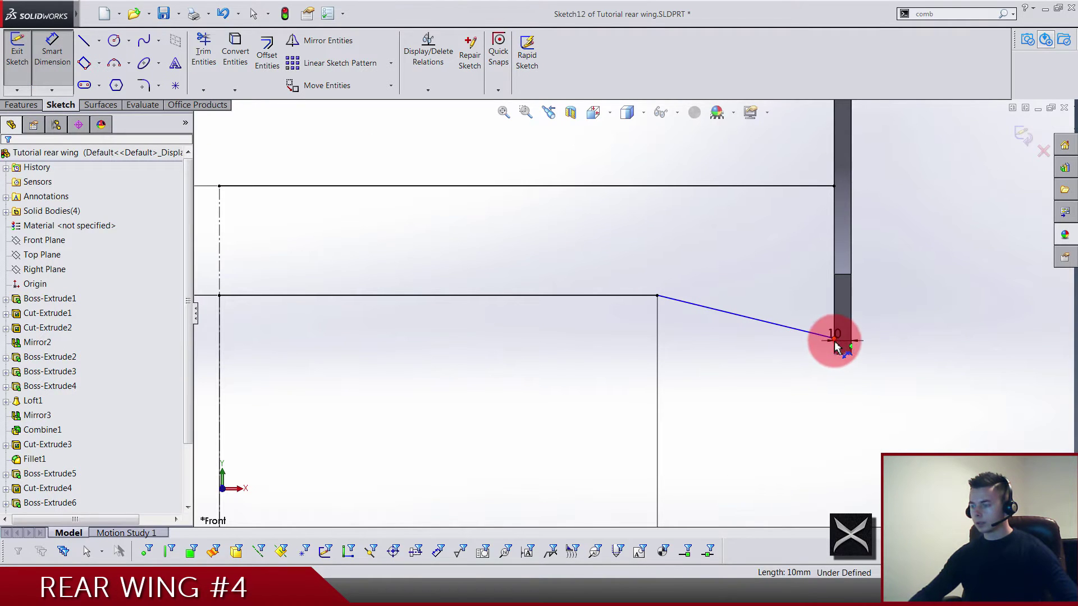
left_click(834, 341)
left_click(937, 380)
type("17.5")
key("Return")
left_click(788, 376)
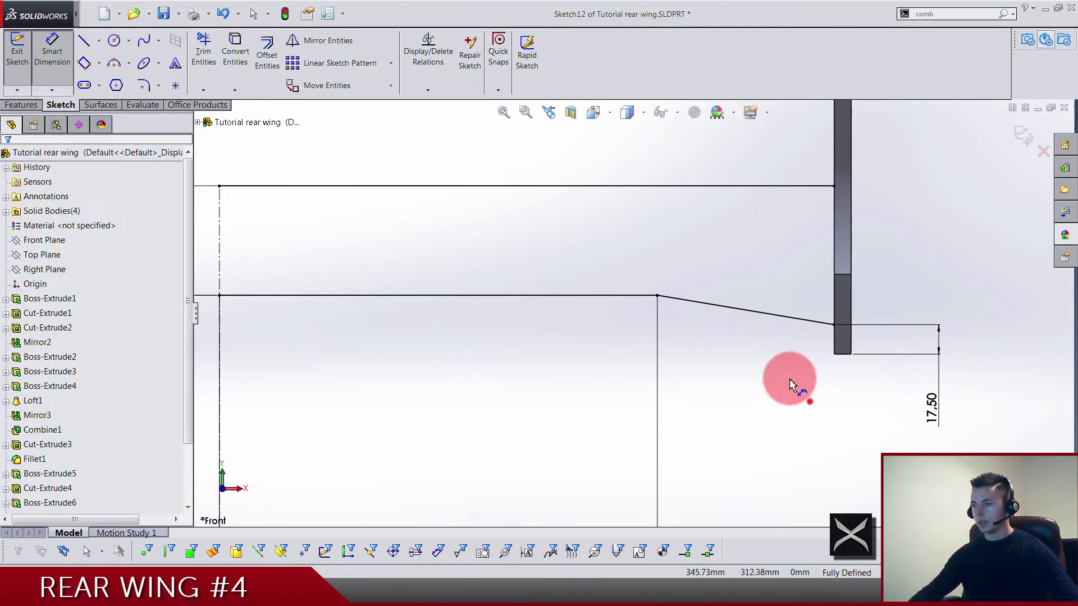
key("Escape")
- Make the spline's start and end tangents horizontal
left_click(757, 315)
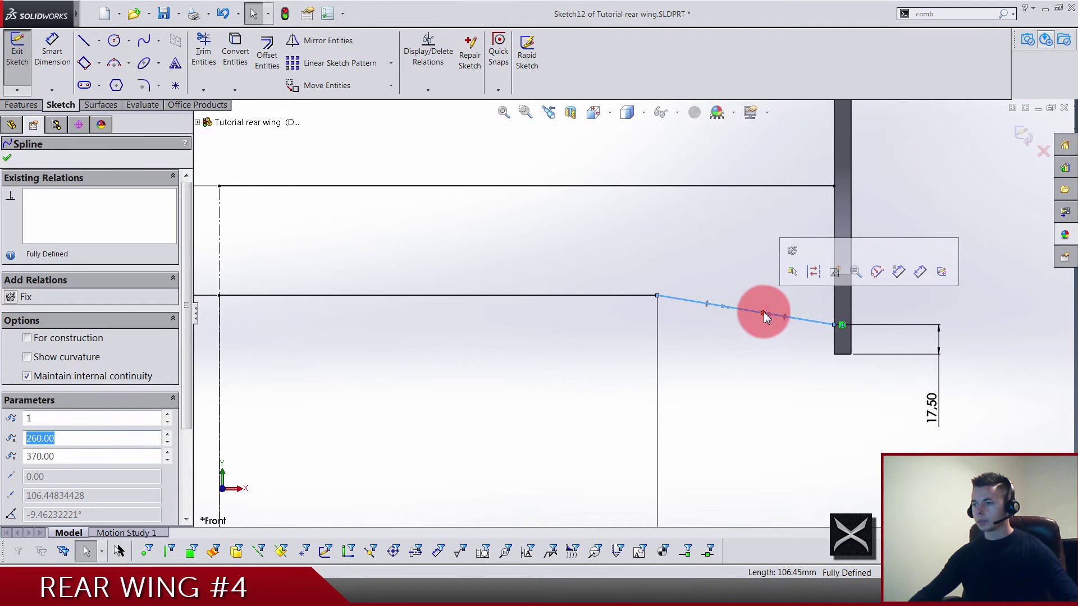
left_click(785, 317)
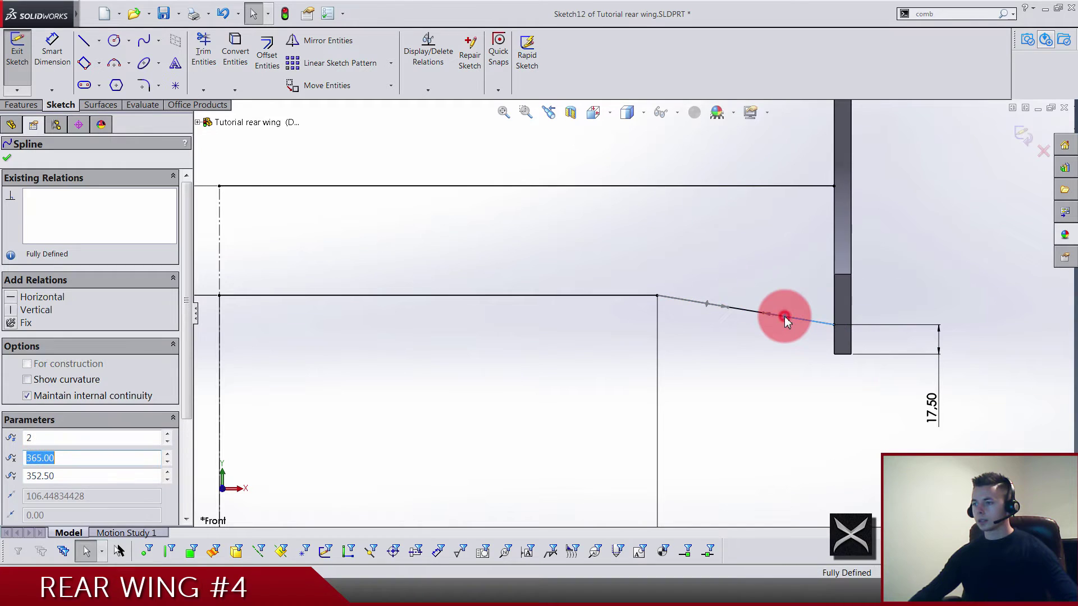
left_click(17, 301)
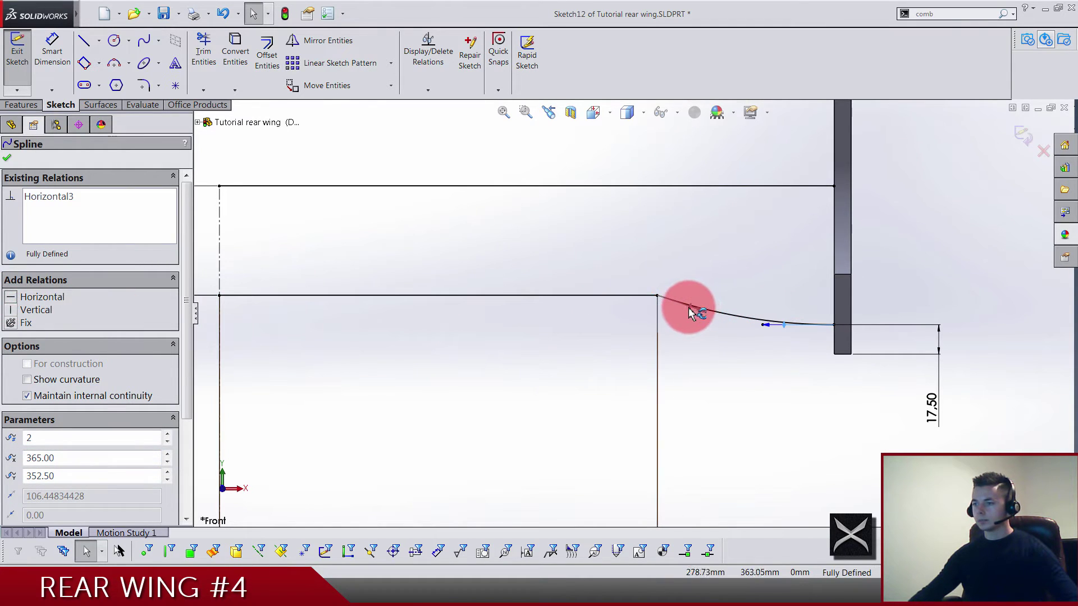
left_click(692, 311)
- Set the spline tangent lengths to 150 at the start and 50 at the end
left_click(19, 297)
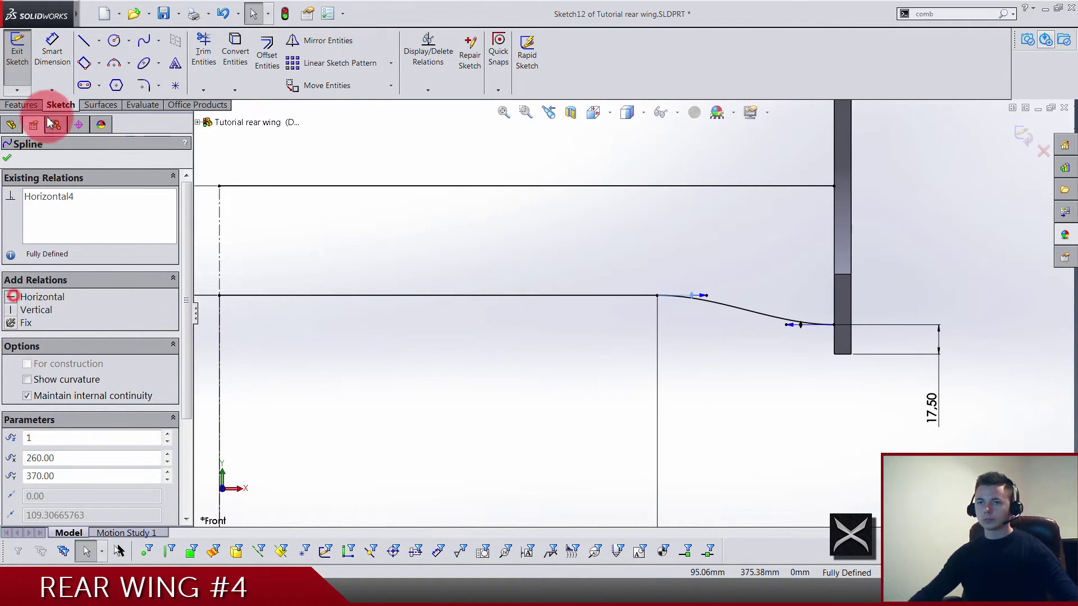
left_click(53, 66)
left_click(606, 262)
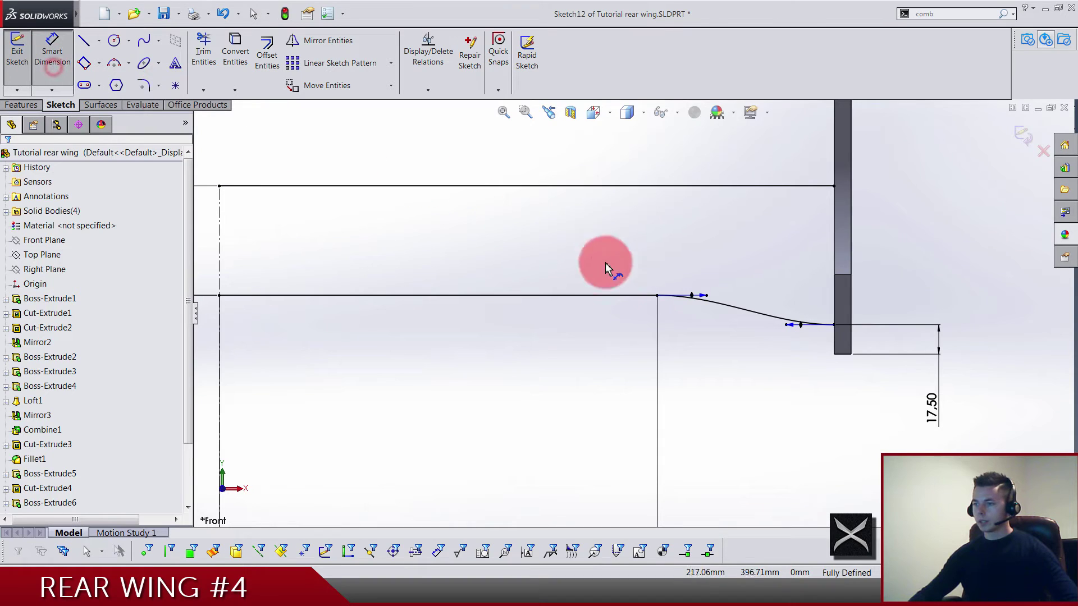
left_click(710, 302)
left_click(687, 249)
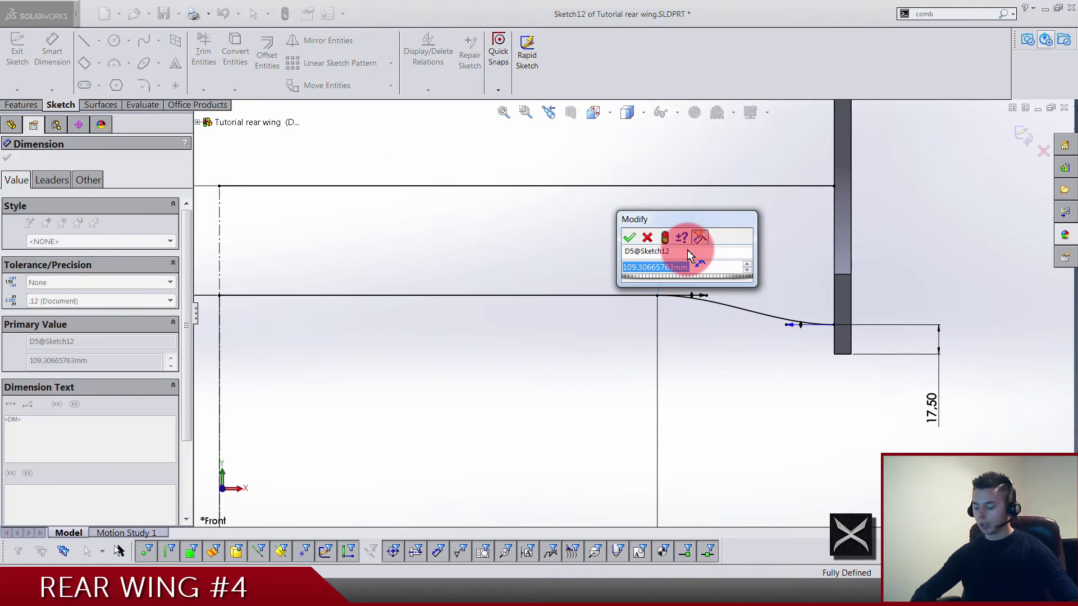
type("150")
key("Return")
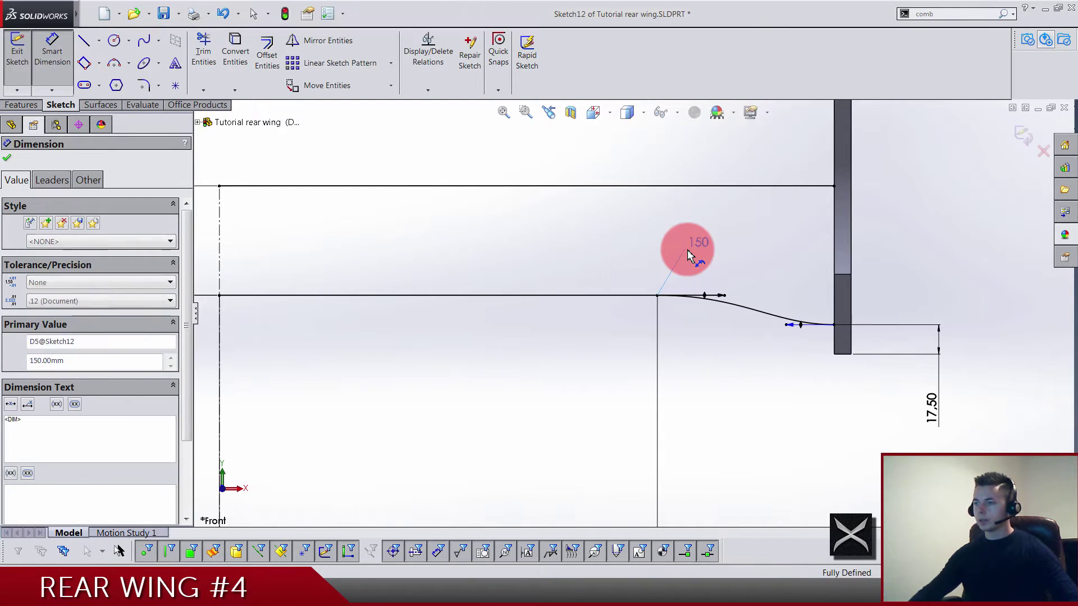
left_click(790, 326)
left_click(752, 406)
type("50")
key("Return")
- Exit Sketch12 and surface-extrude both airfoil profiles to a Blind depth of 2250 mm
key("f")
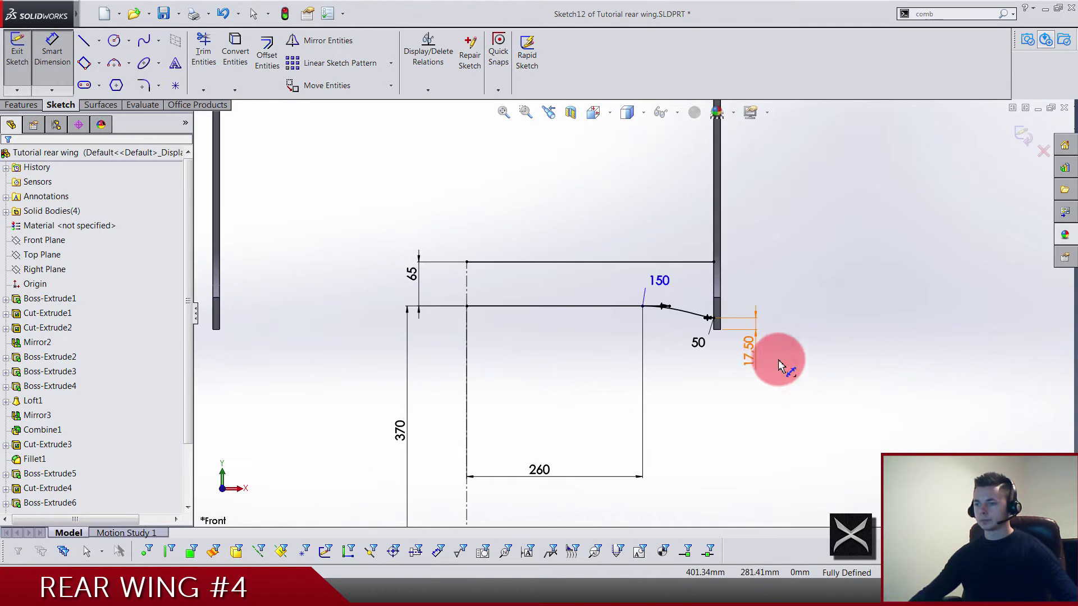
left_click(1022, 135)
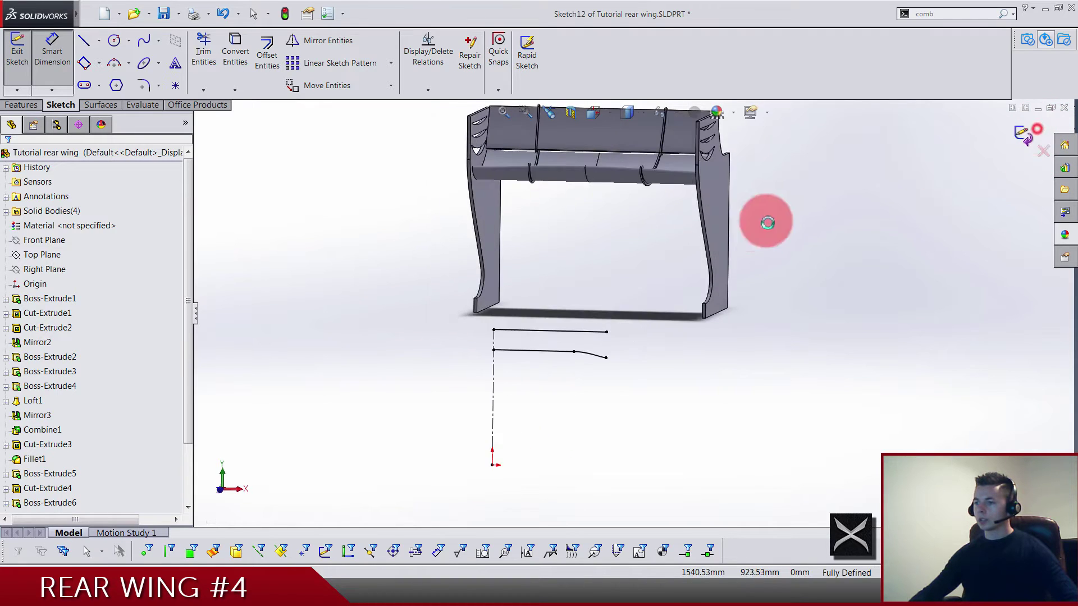
scroll(47, 55, "down", 2)
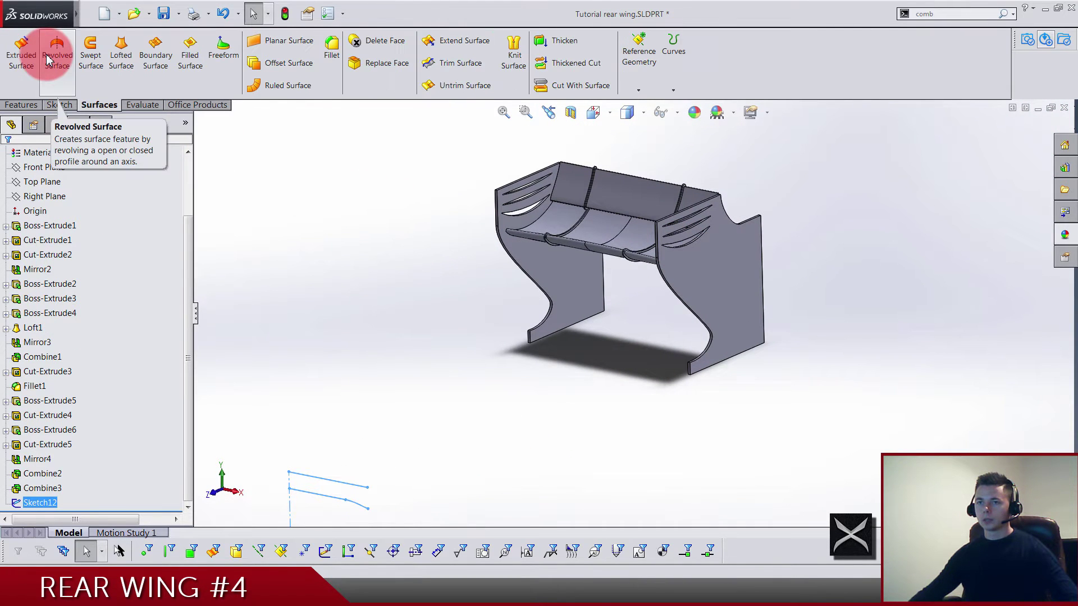
left_click(48, 61)
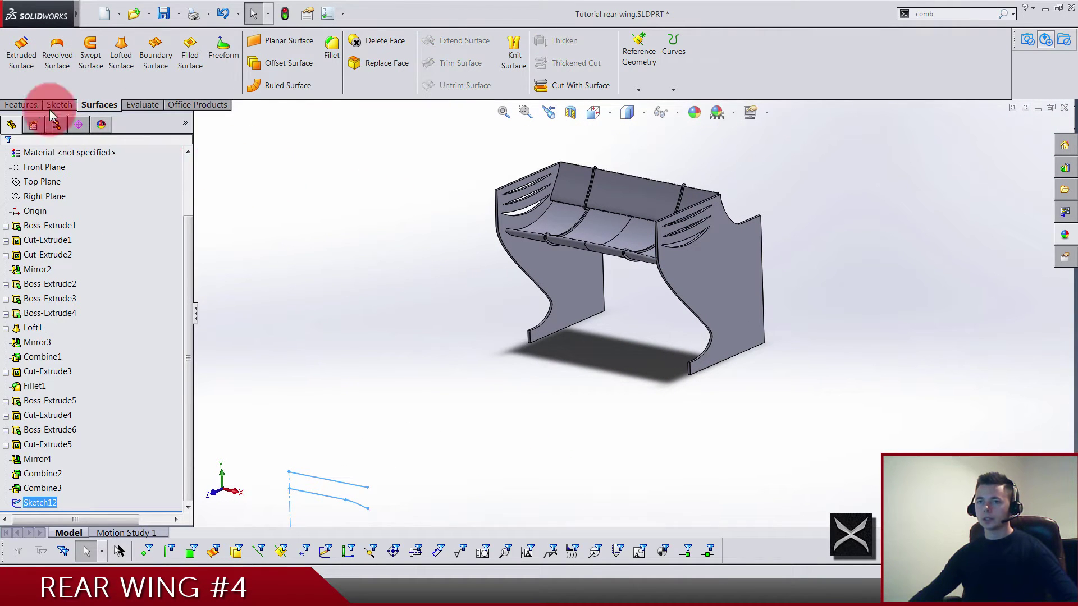
left_click(22, 55)
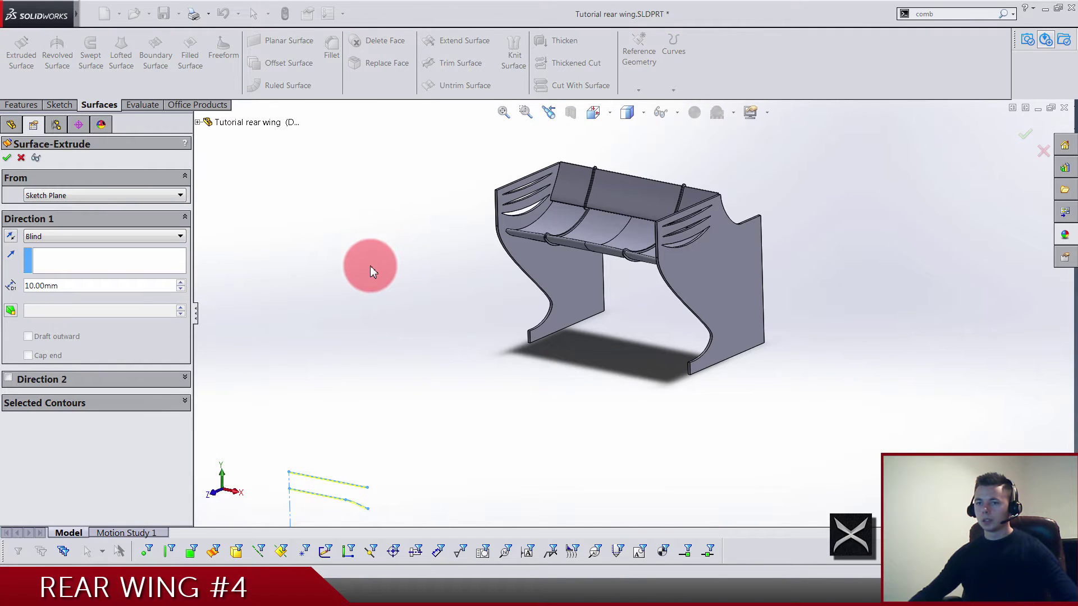
left_click(130, 284)
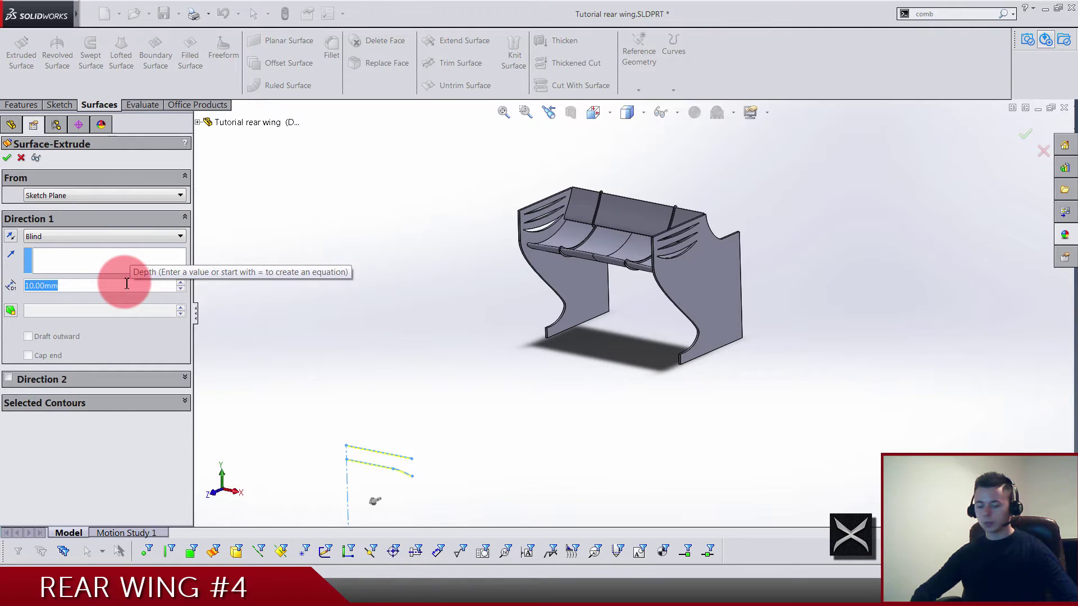
type("2250")
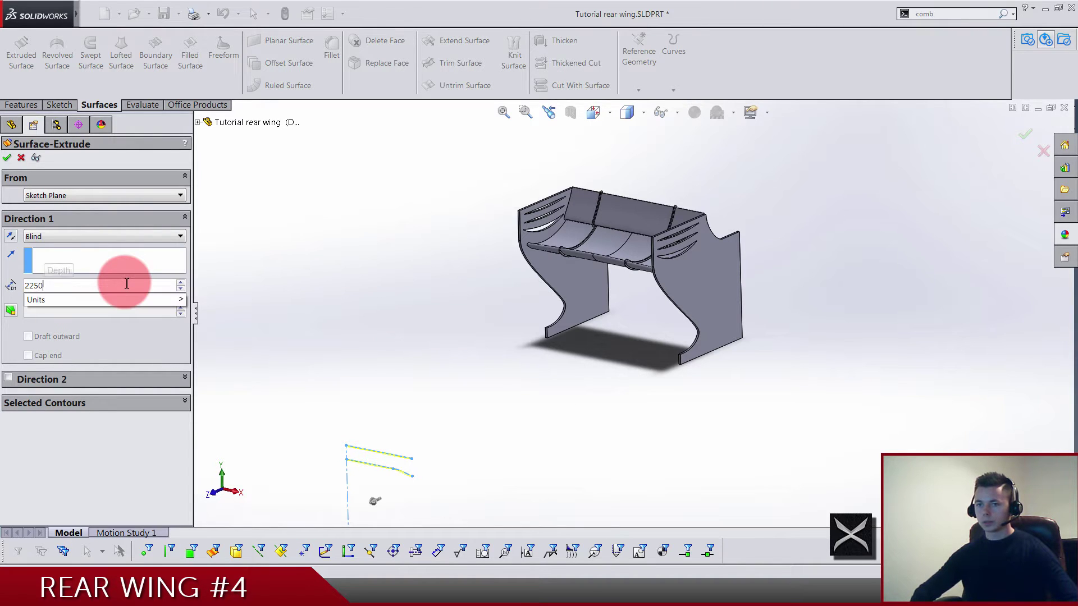
key("Return")
left_click(28, 235)
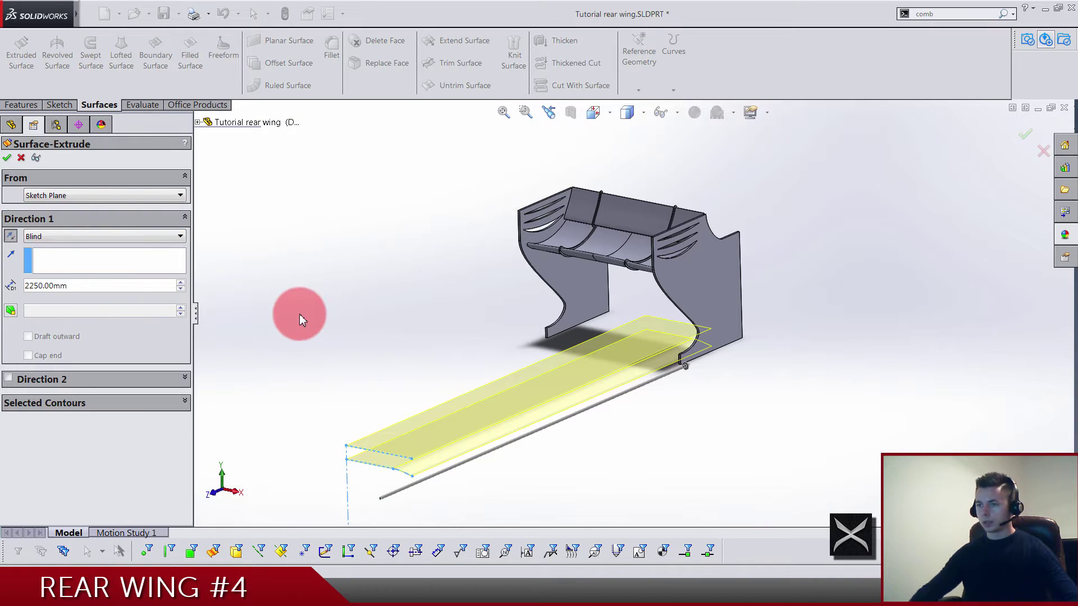
key("Return")
left_click(298, 314)
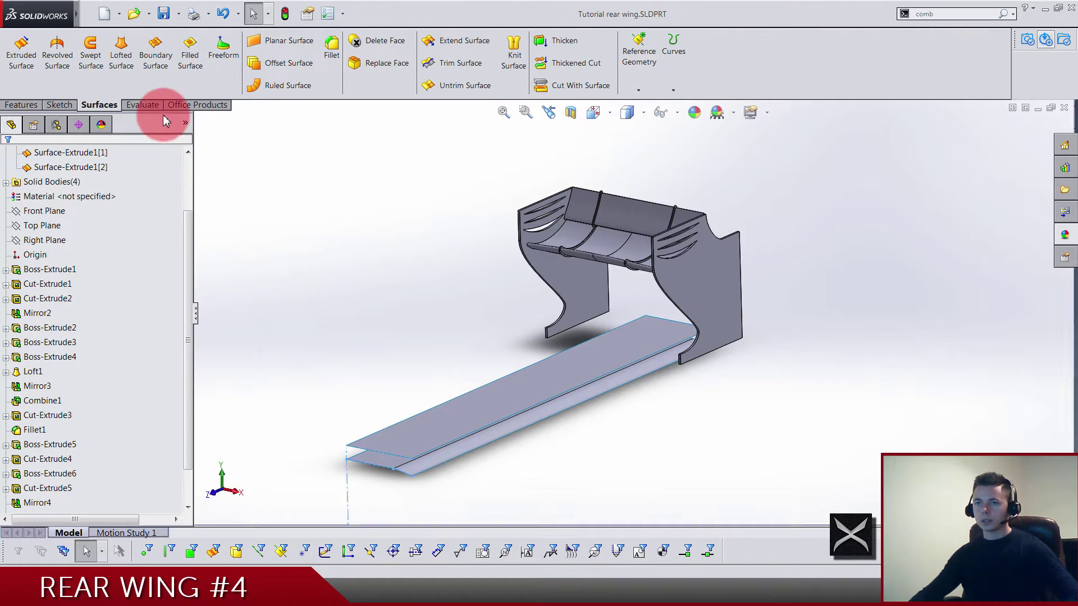
- Save the part
scroll(161, 89, "up", 2)
scroll(132, 313, "down", 1)
key("ctrl+s")
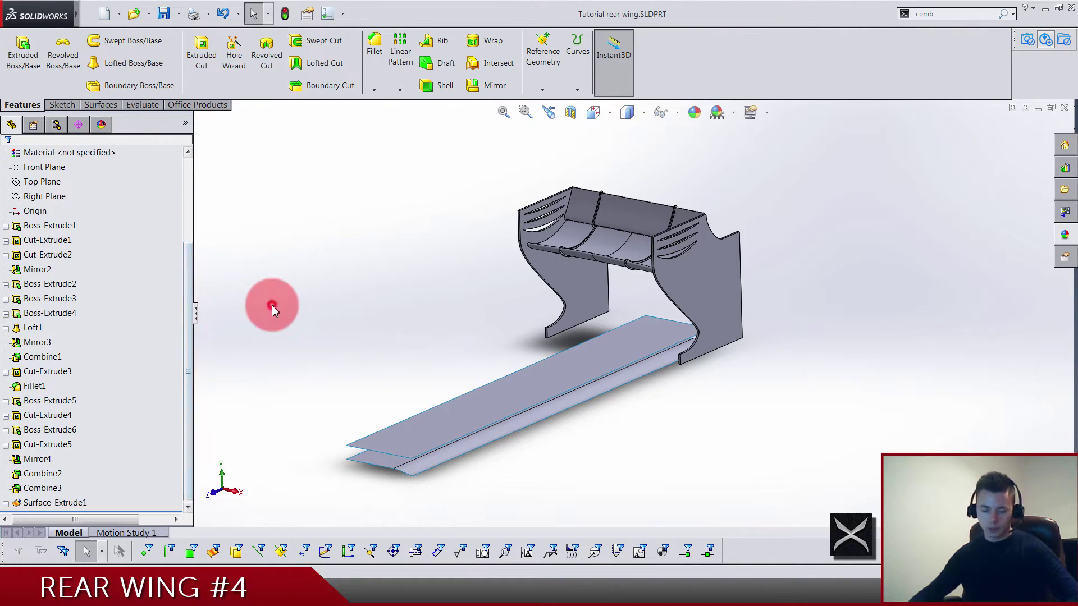
- Sketch a corner rectangle on the Top Plane starting at the surface's left edge
scroll(163, 343, "up", 3)
left_click(20, 225)
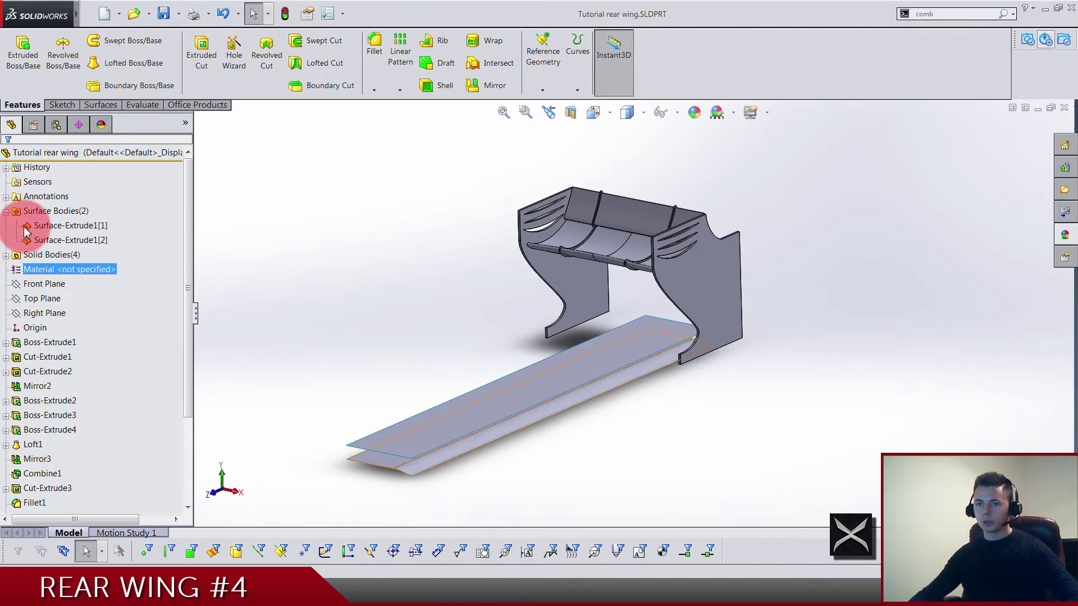
left_click(5, 211)
left_click(41, 270)
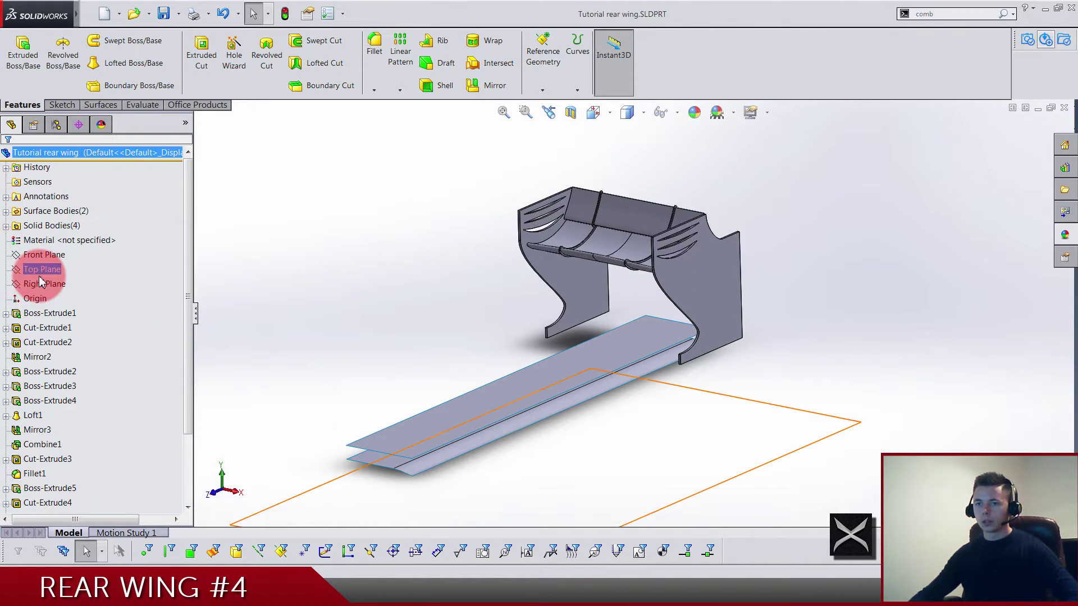
left_click(52, 256)
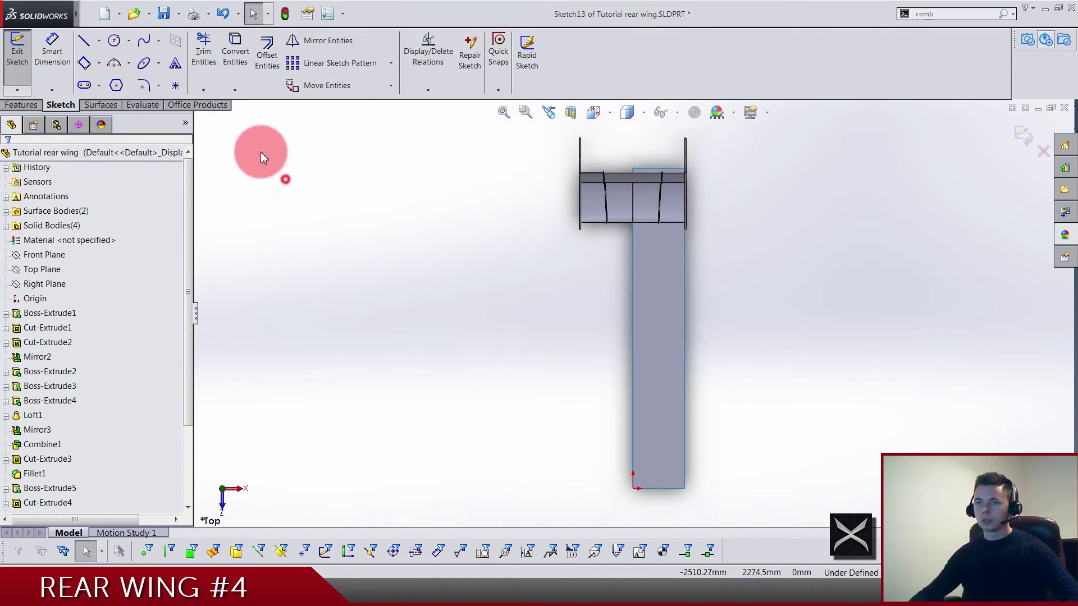
left_click(83, 62)
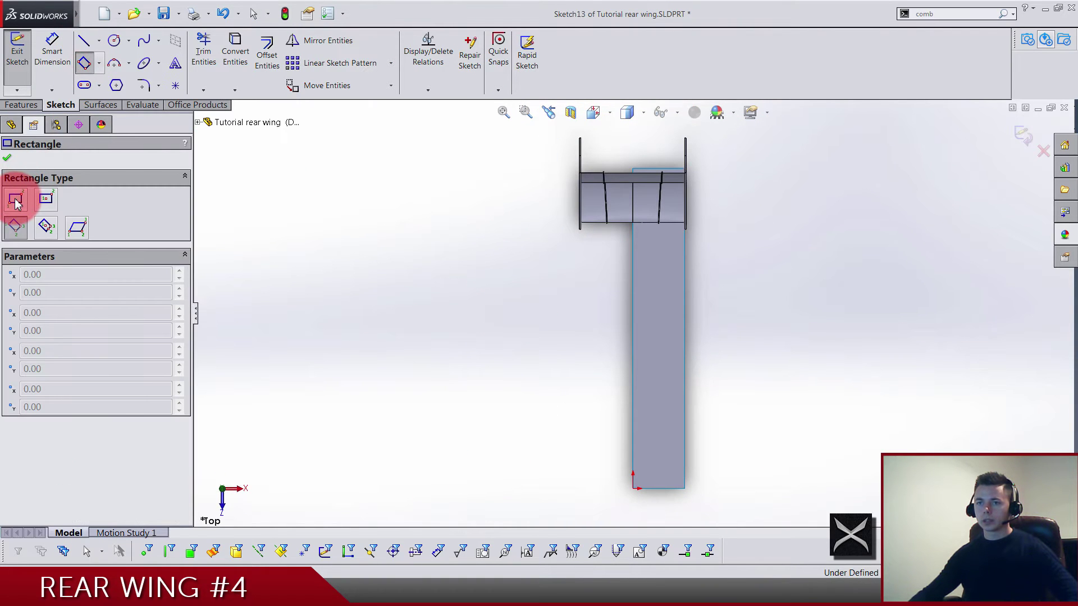
left_click(15, 200)
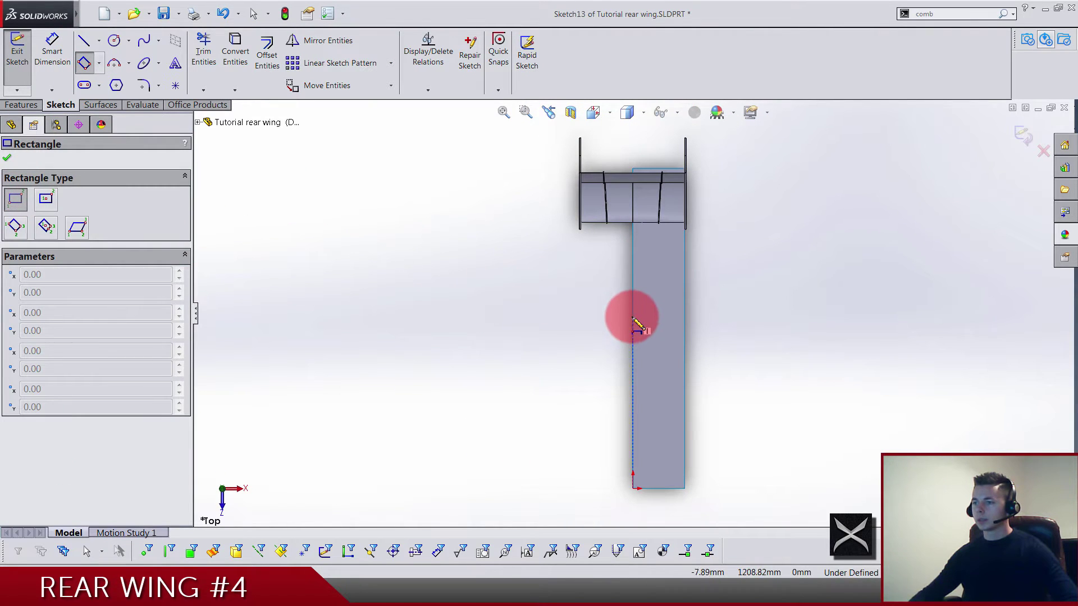
left_click_drag(636, 315, 733, 289)
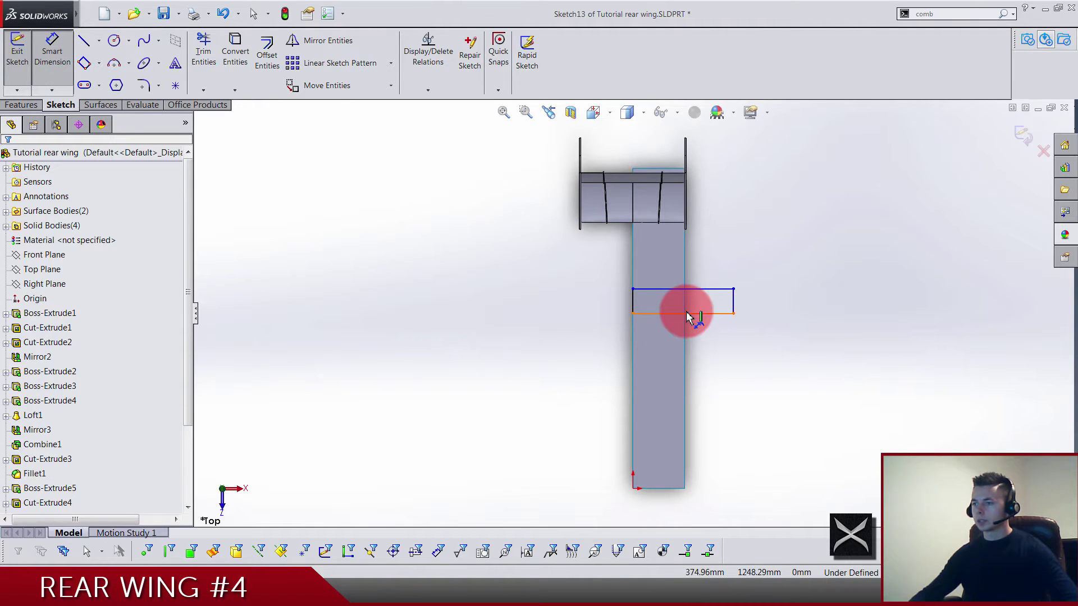
- Dimension the rectangle 1000 wide and 2003.25 from the origin
left_click(686, 311)
scroll(691, 360, "up", 3)
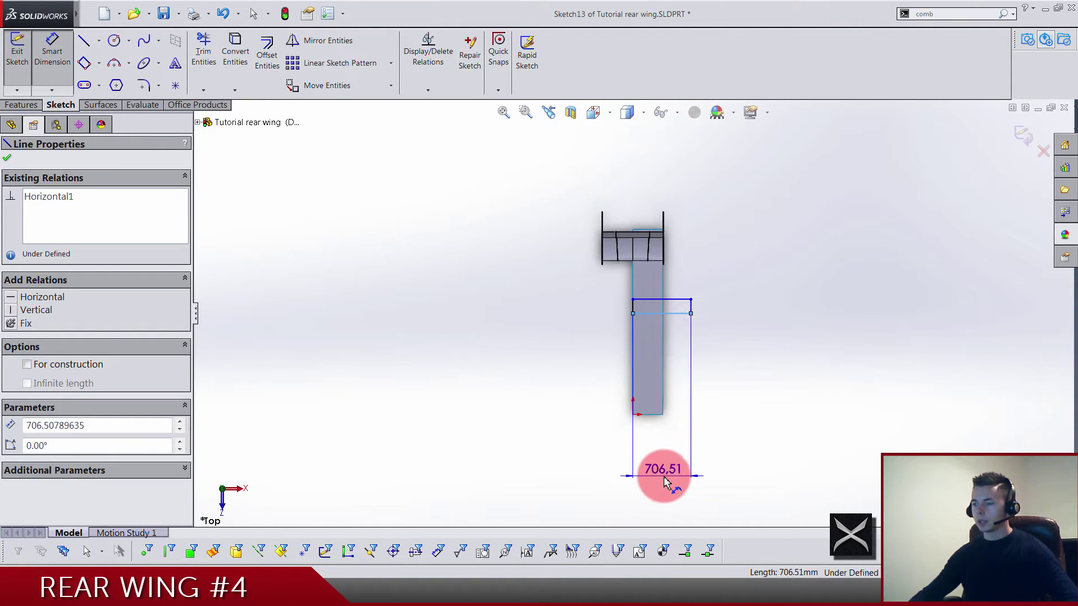
left_click(663, 476)
type("100")
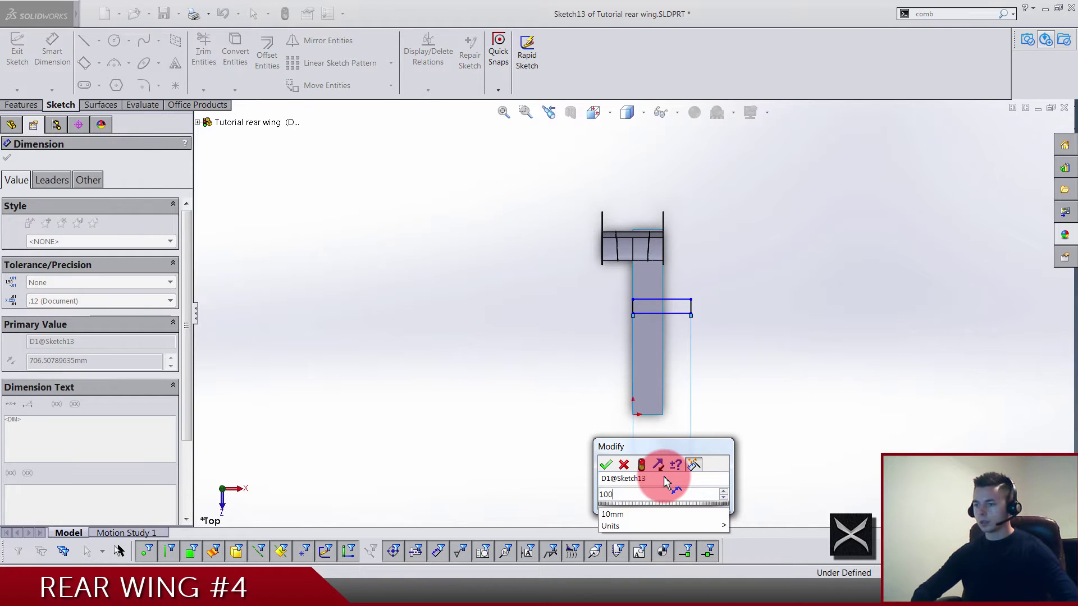
type("0")
key("Return")
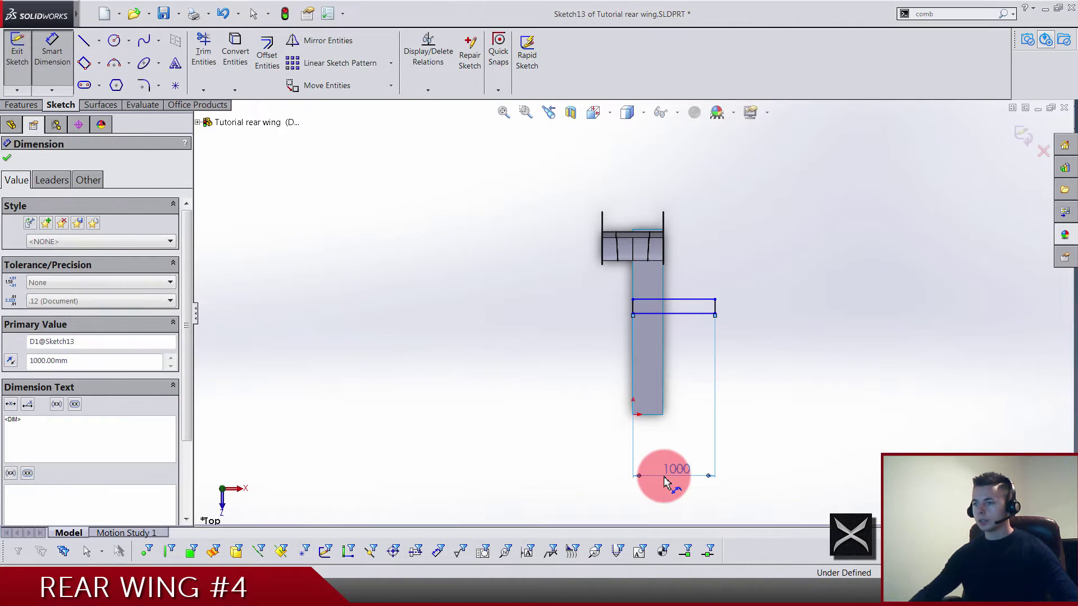
left_click(700, 313)
left_click(633, 414)
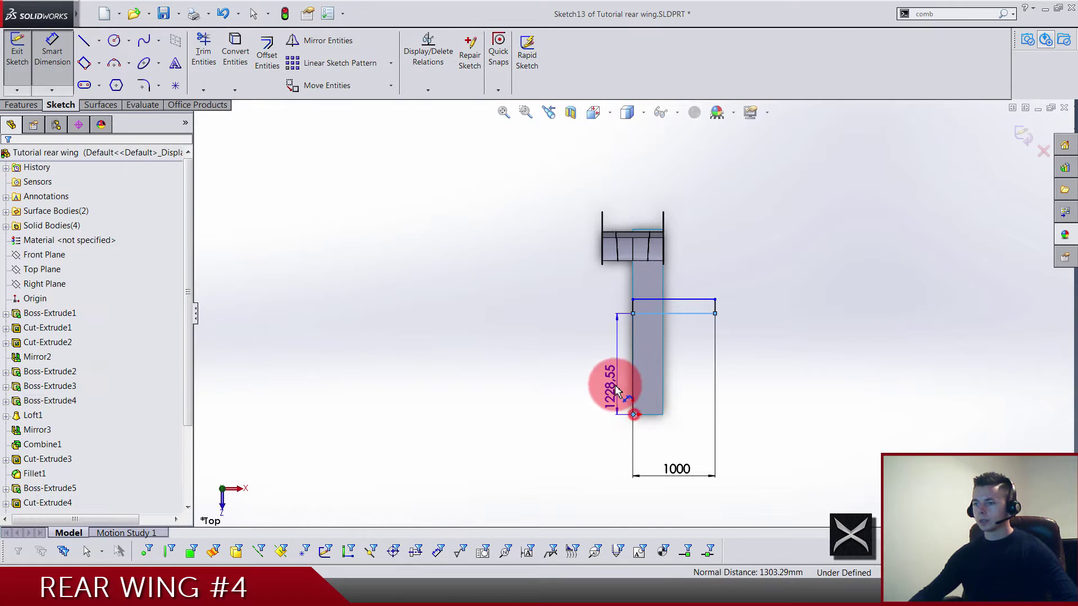
left_click(600, 366)
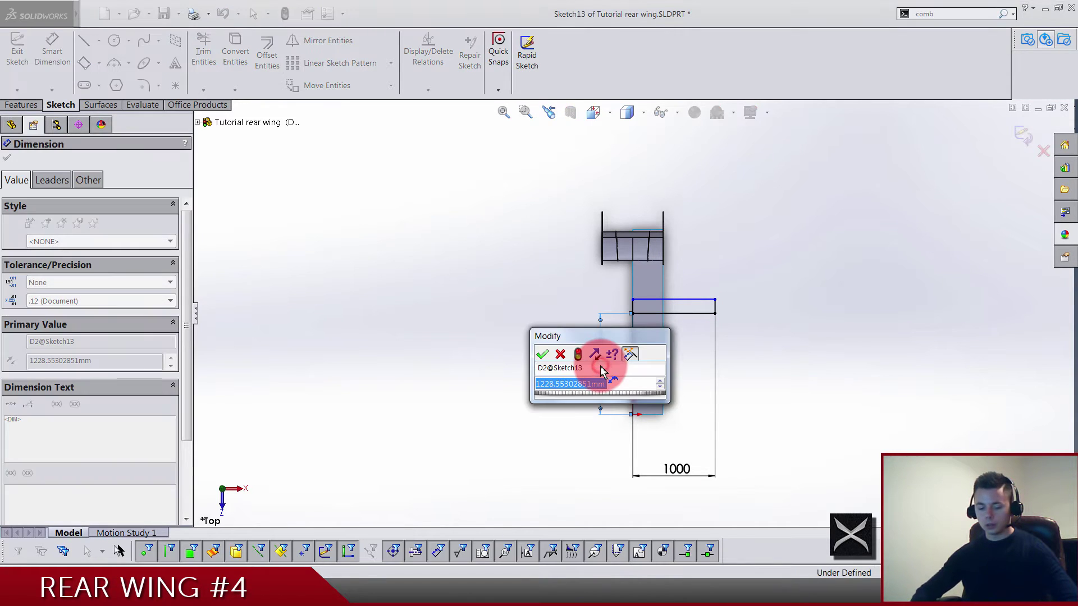
type("20")
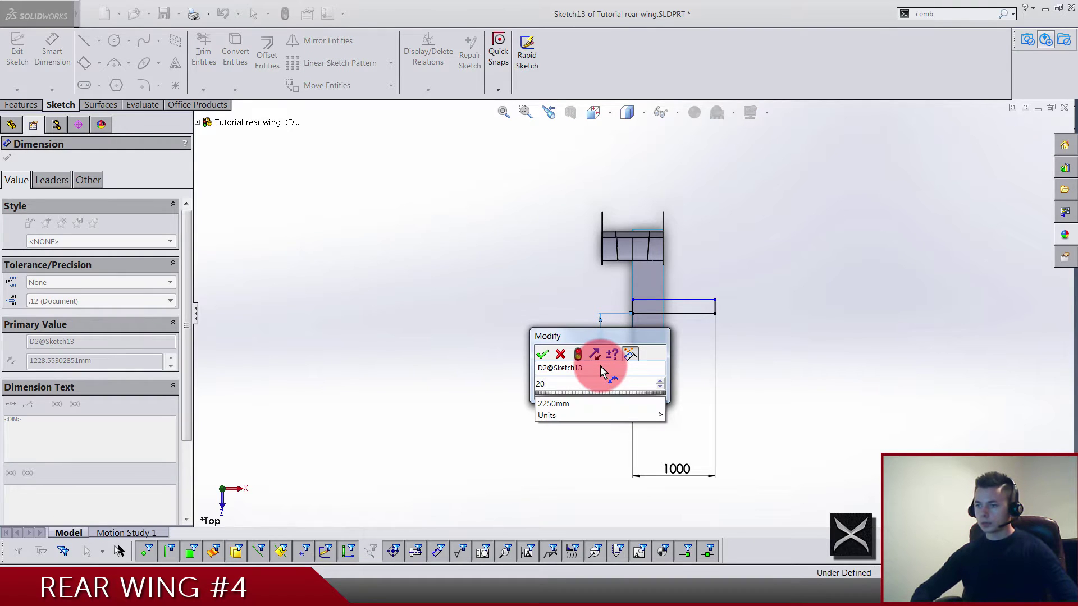
type("03.")
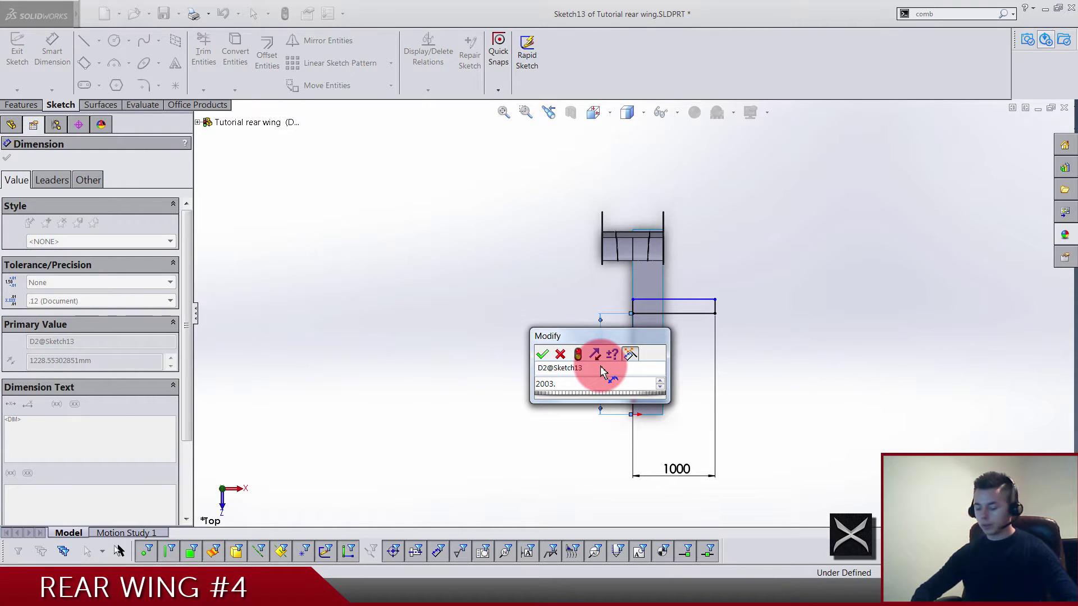
type("25")
key("Return")
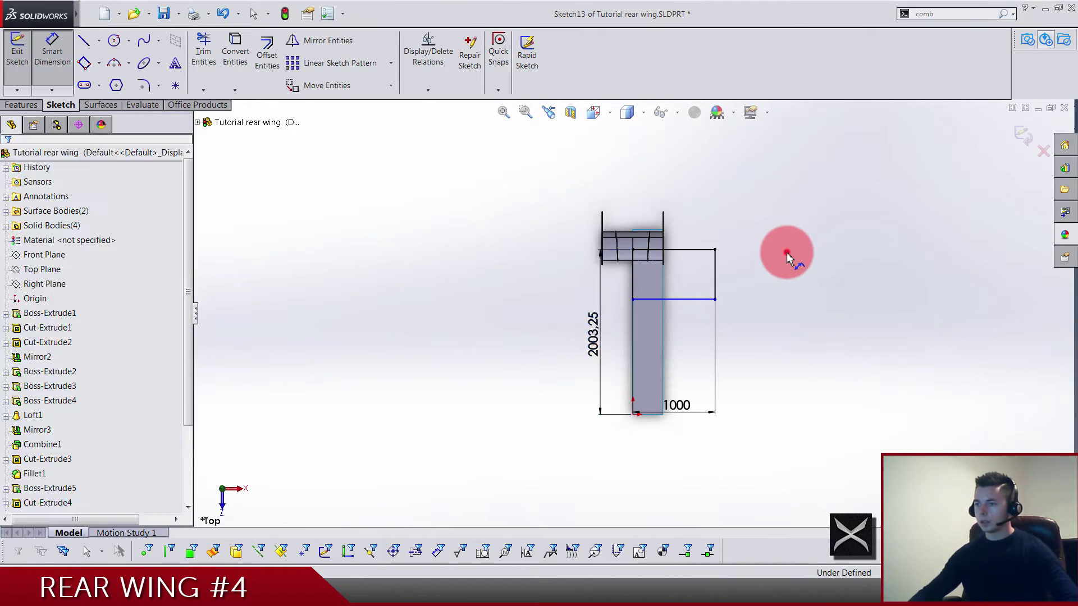
key("Escape")
- Drag the rectangle's horizontal edge upward and dimension its right side 200
left_click_drag(691, 298, 690, 204)
left_click(698, 230)
scroll(698, 231, "up", 4)
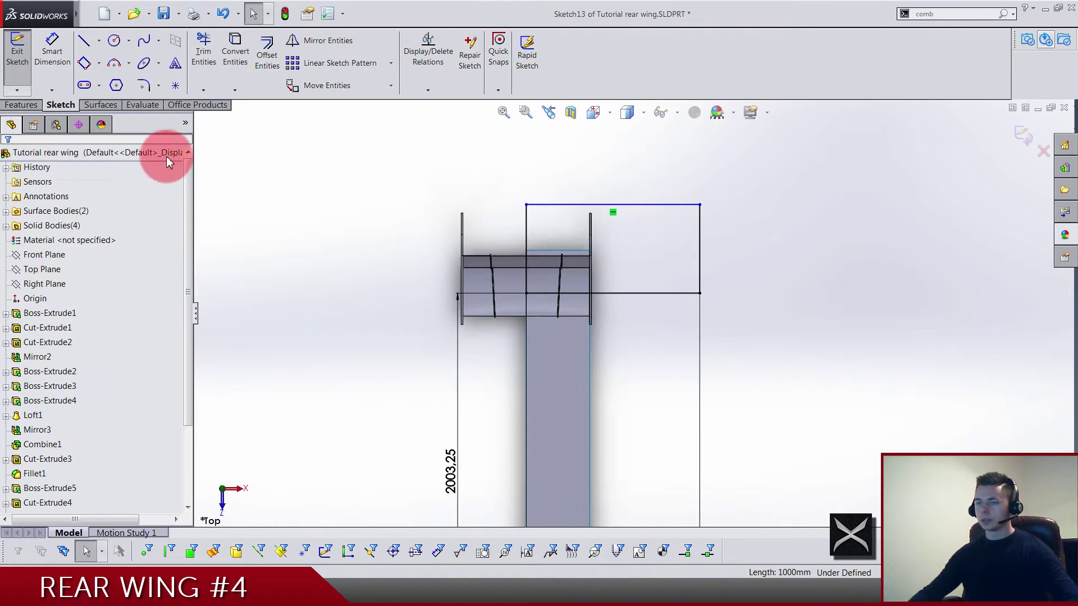
left_click(52, 50)
left_click(700, 251)
left_click(730, 247)
type("200")
key("Return")
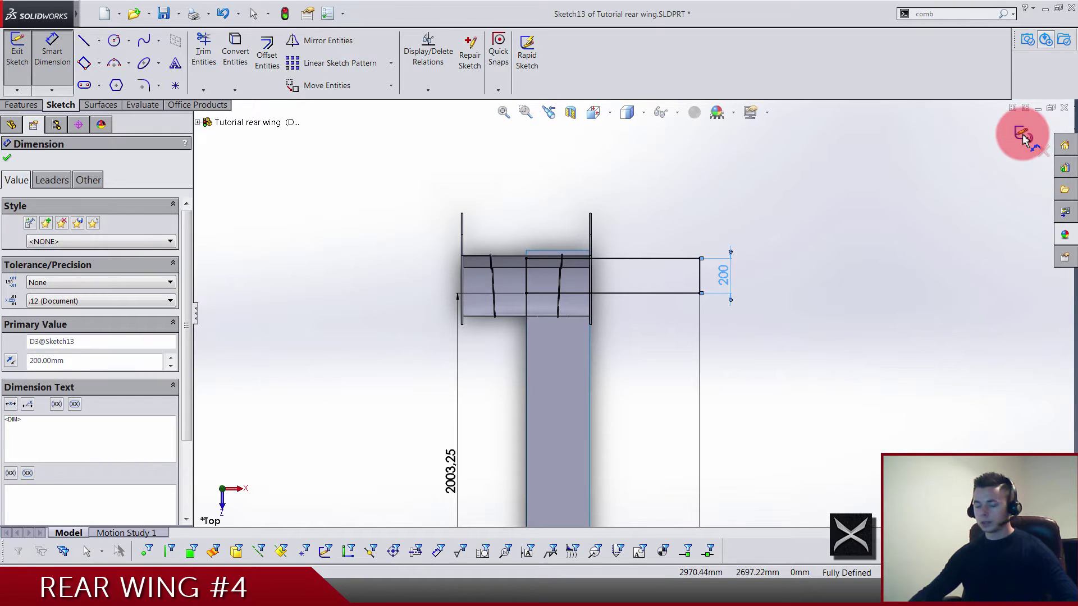
- Trim the surfaces with Sketch13, marking the upper and lower wing portions for removal
left_click(1022, 136)
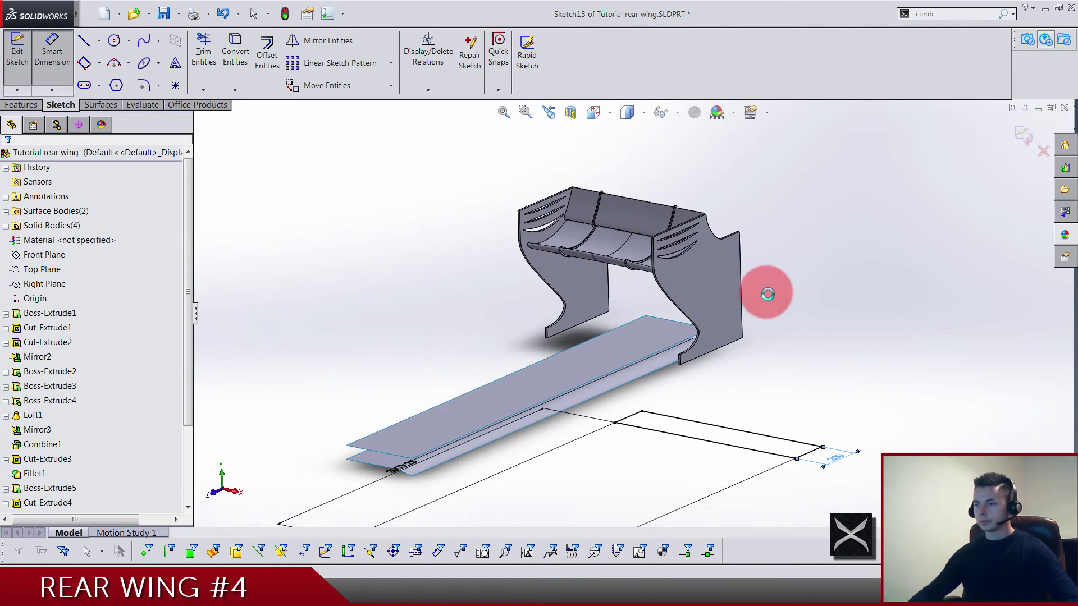
scroll(236, 80, "down", 2)
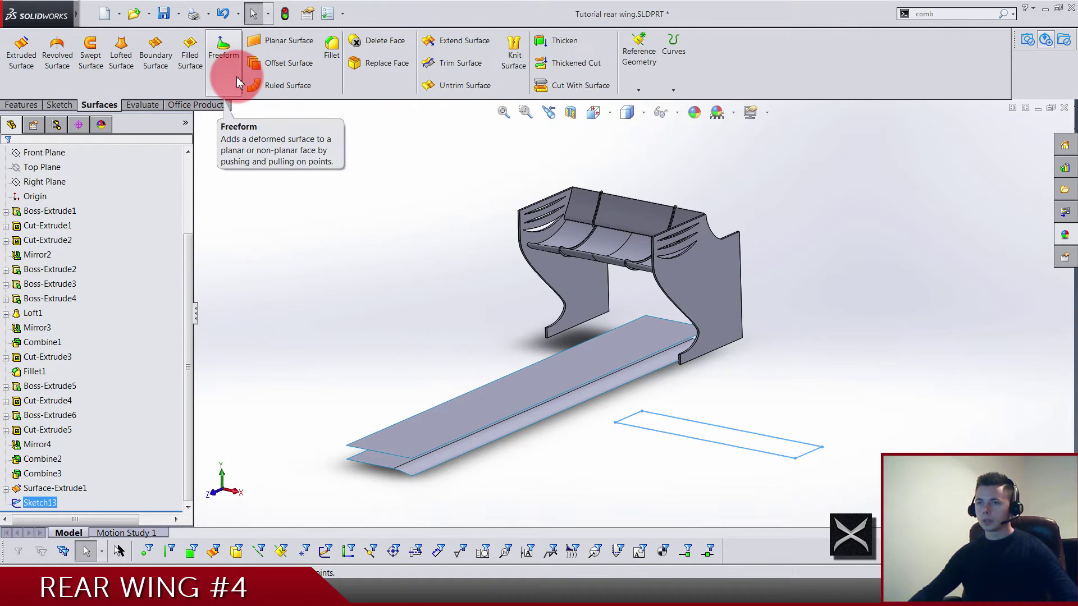
left_click(449, 63)
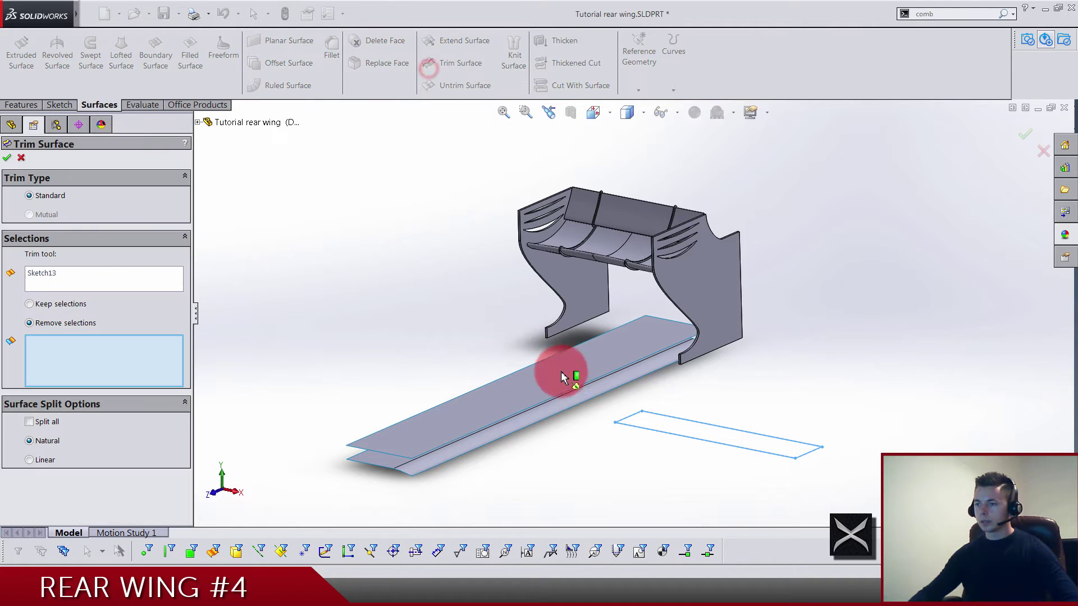
left_click(567, 390)
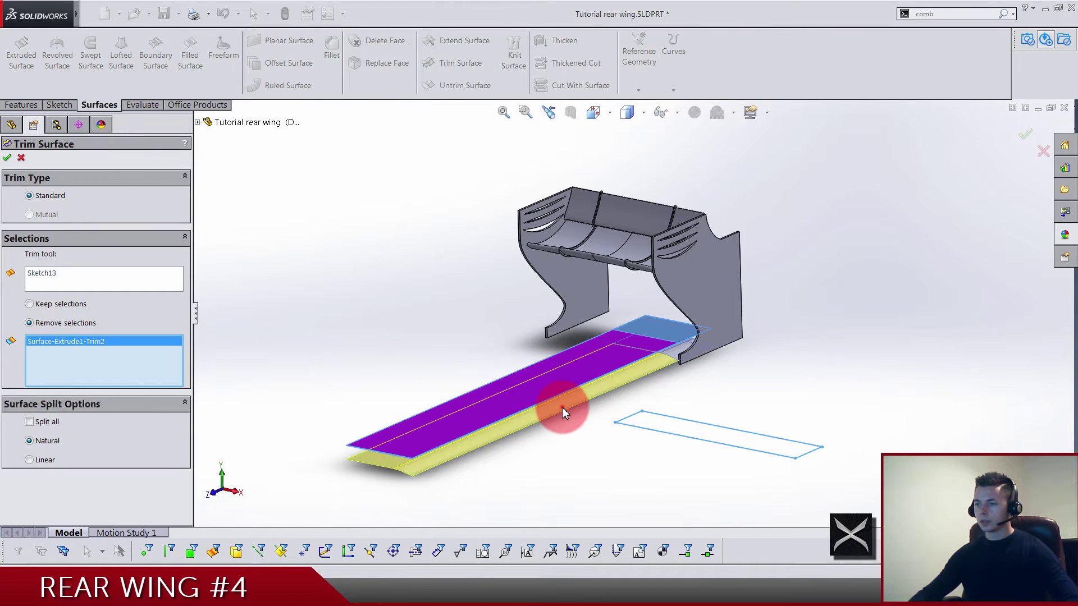
left_click(562, 407)
scroll(668, 321, "down", 4)
scroll(646, 351, "up", 3)
- Also remove the two thin end strips past the endplate and confirm the trim
middle_click_drag(683, 368, 593, 522)
scroll(789, 307, "down", 3)
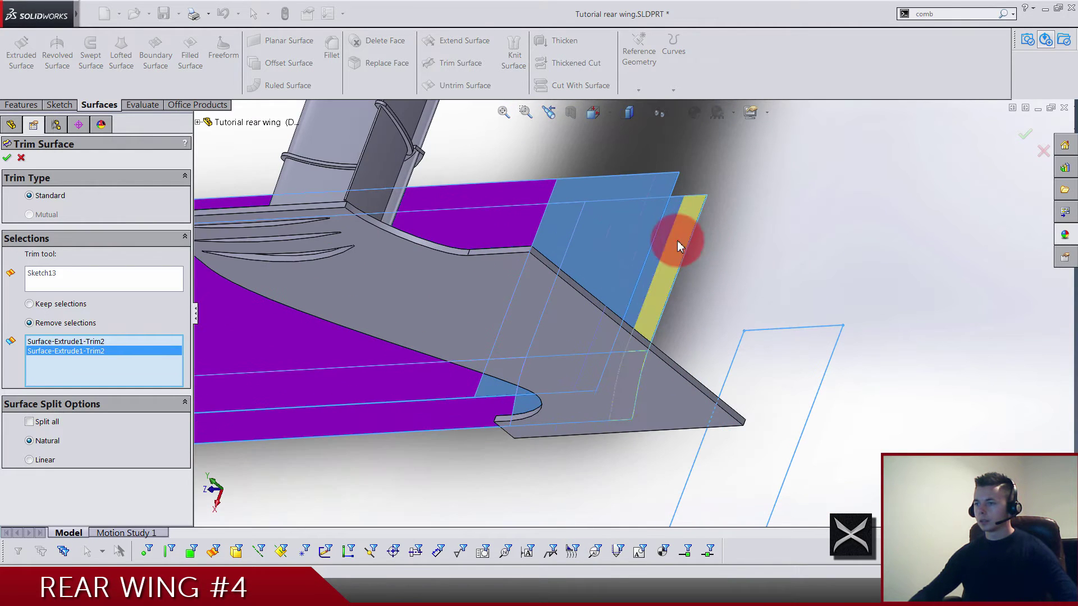
left_click(662, 233)
left_click(654, 236)
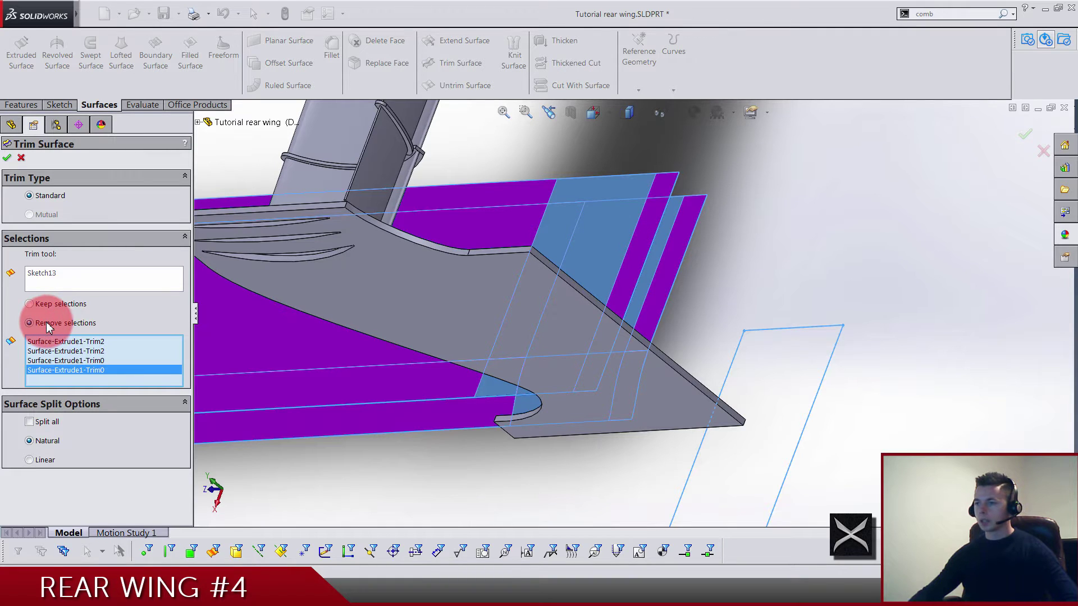
left_click(8, 158)
middle_click_drag(433, 461, 590, 308)
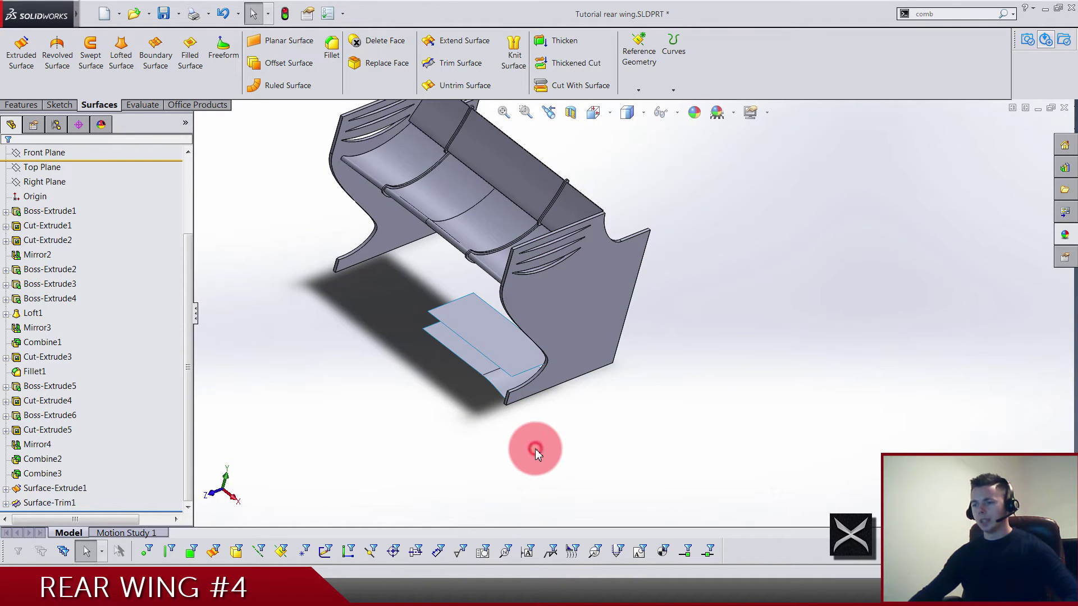
- Save the part and orbit the model to a front-facing view
key("ctrl+s")
scroll(531, 428, "up", 5)
middle_click_drag(524, 385, 537, 411)
scroll(547, 292, "down", 5)
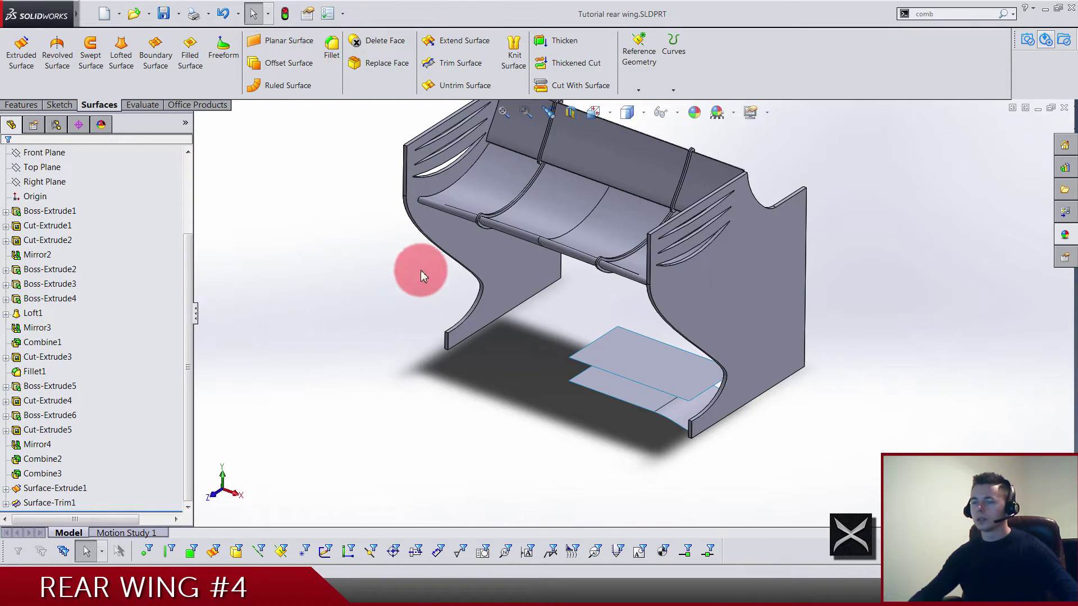
- Hide the right end plate body so the trimmed airfoil surfaces are visible
left_click(390, 261)
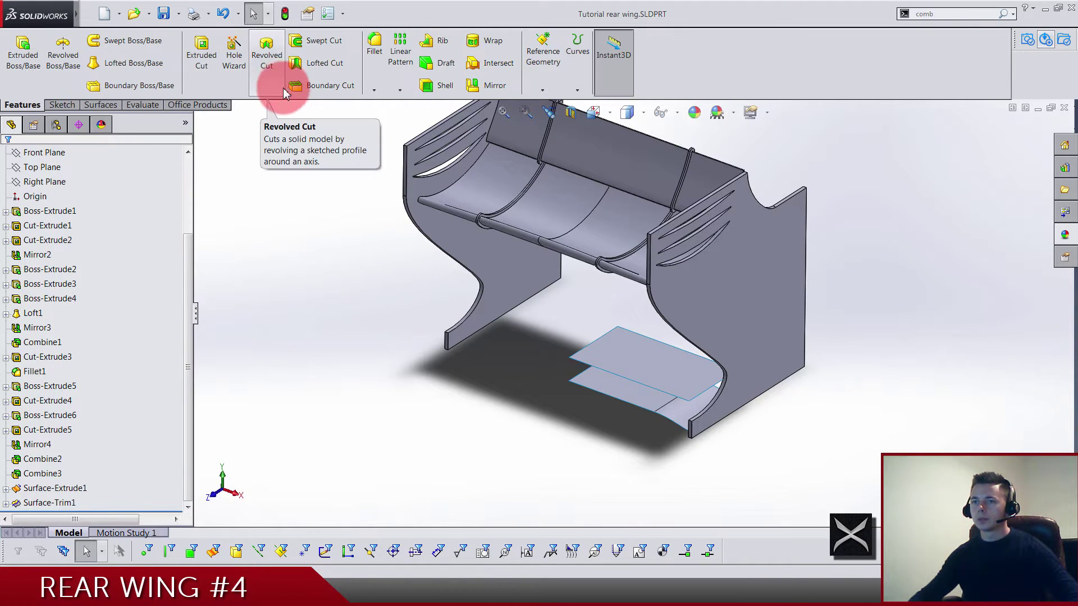
scroll(147, 240, "up", 3)
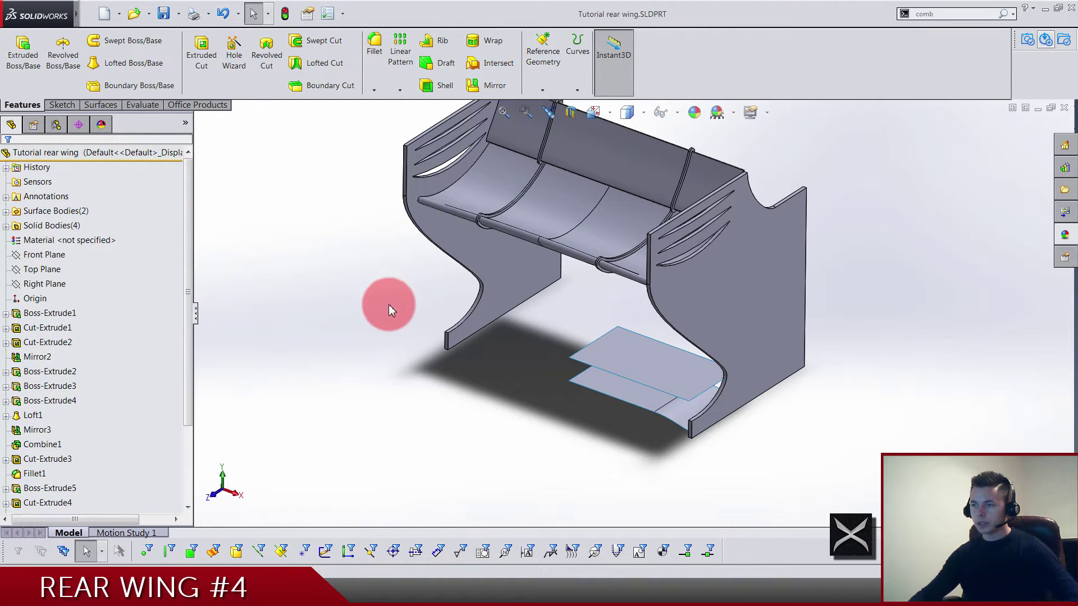
left_click(789, 293)
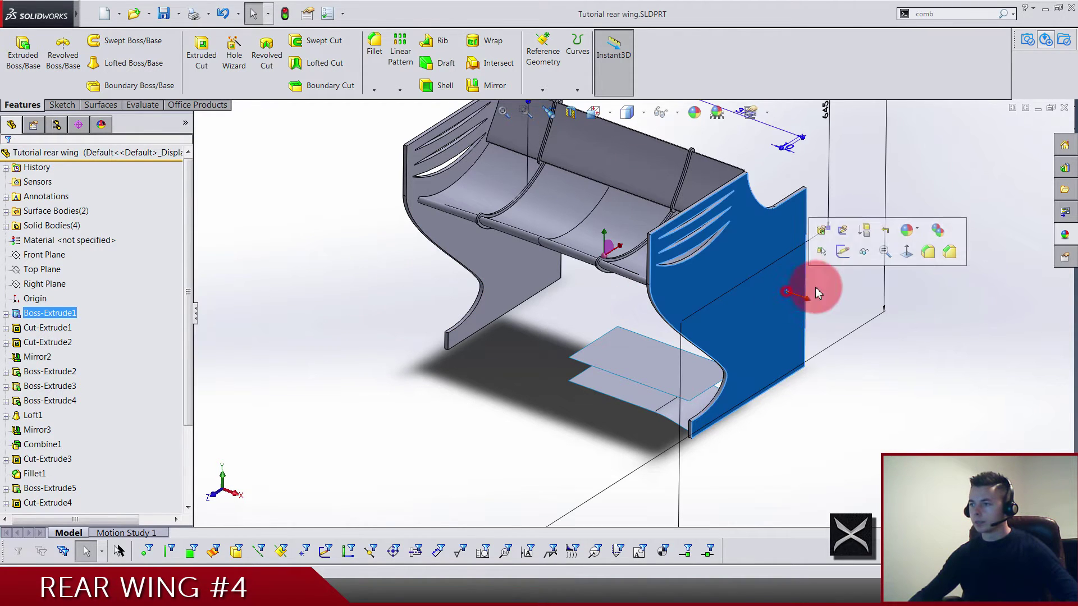
left_click(863, 252)
middle_click_drag(840, 385, 597, 351)
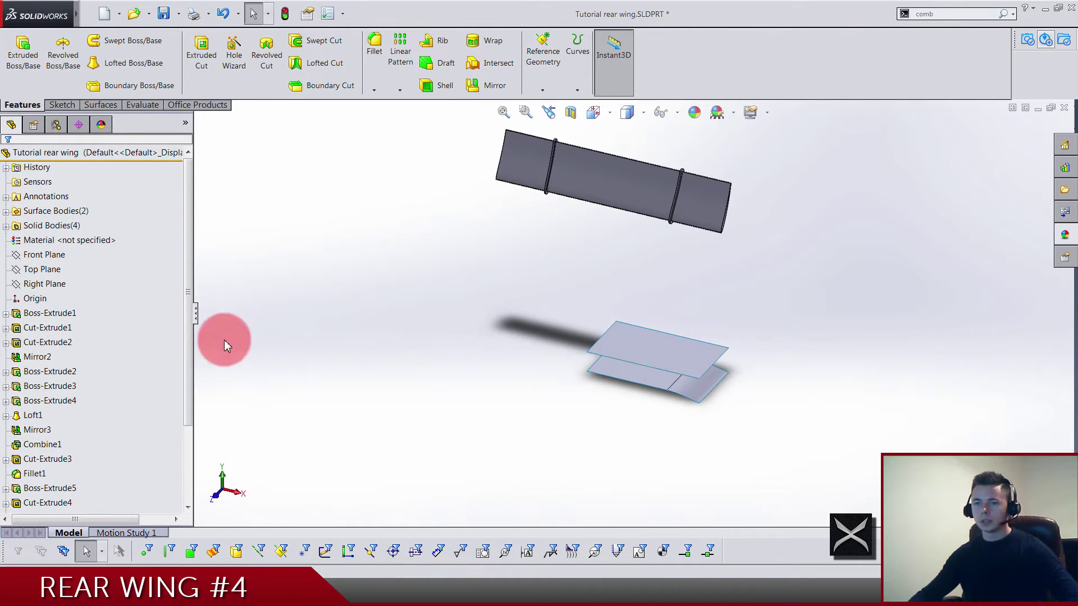
left_click(70, 312)
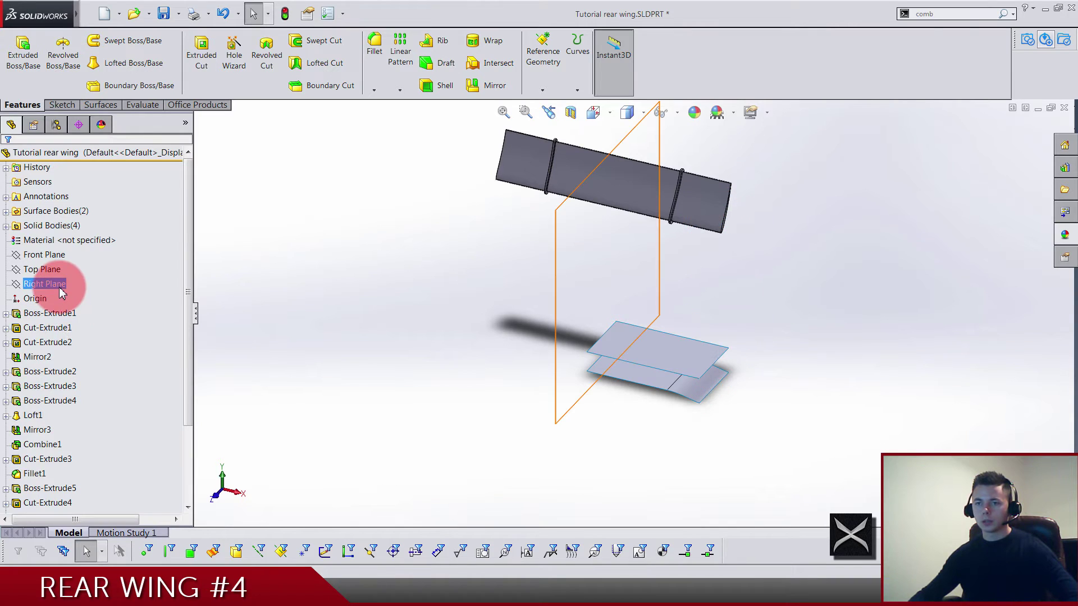
- Start a sketch on the Right Plane with a corner rectangle from the line end to the surface corner
left_click(62, 285)
left_click(72, 268)
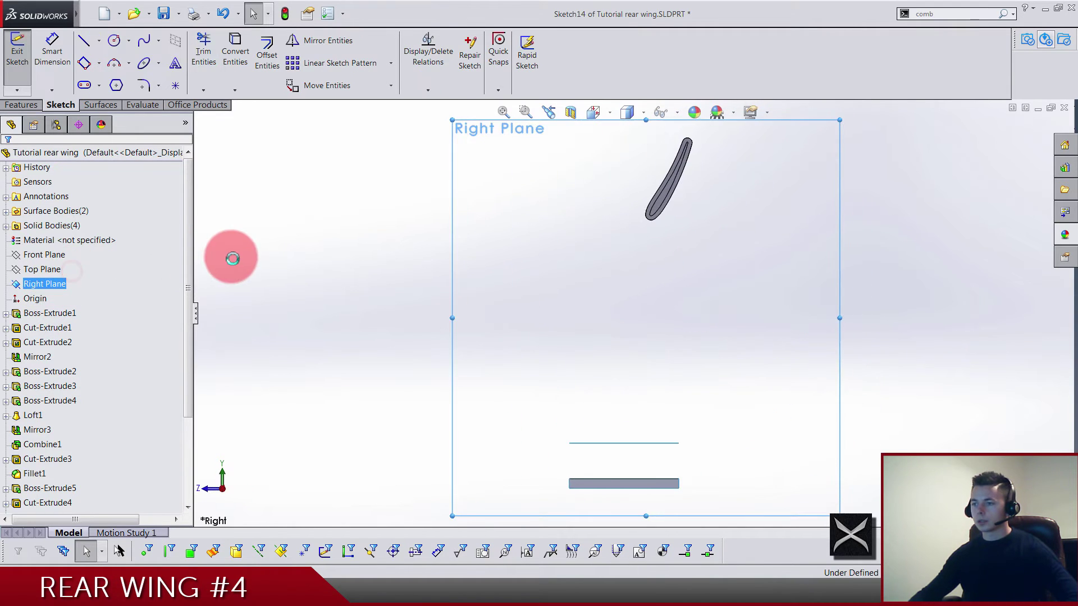
scroll(617, 494, "down", 2)
scroll(644, 499, "down", 1)
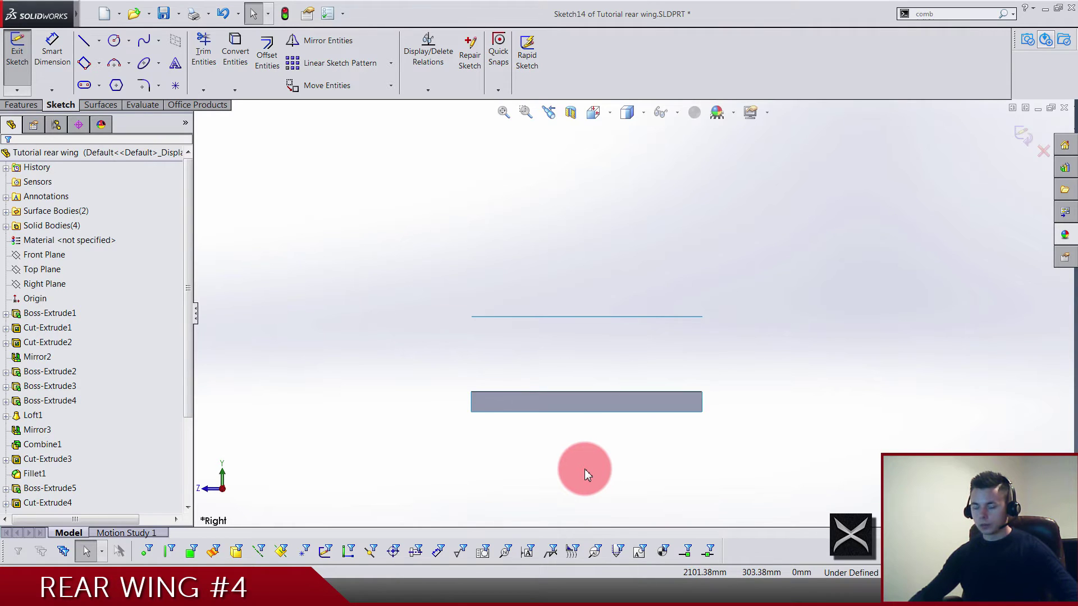
scroll(584, 469, "down", 1)
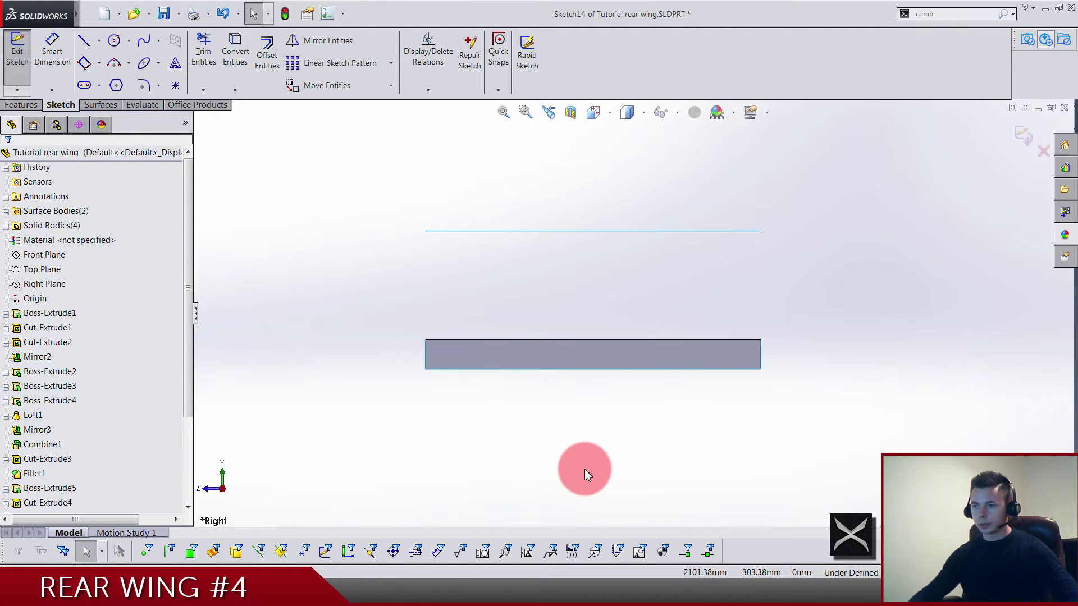
left_click(95, 64)
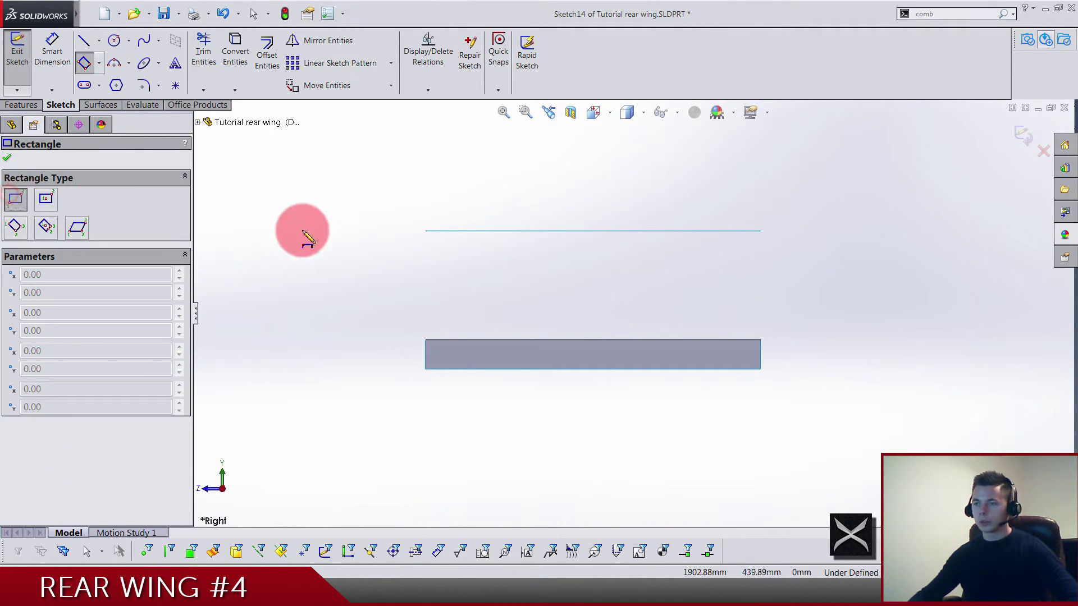
mouse_move(427, 232)
left_mouse_down()
mouse_move(777, 372)
mouse_move(762, 371)
left_mouse_up()
key("Escape")
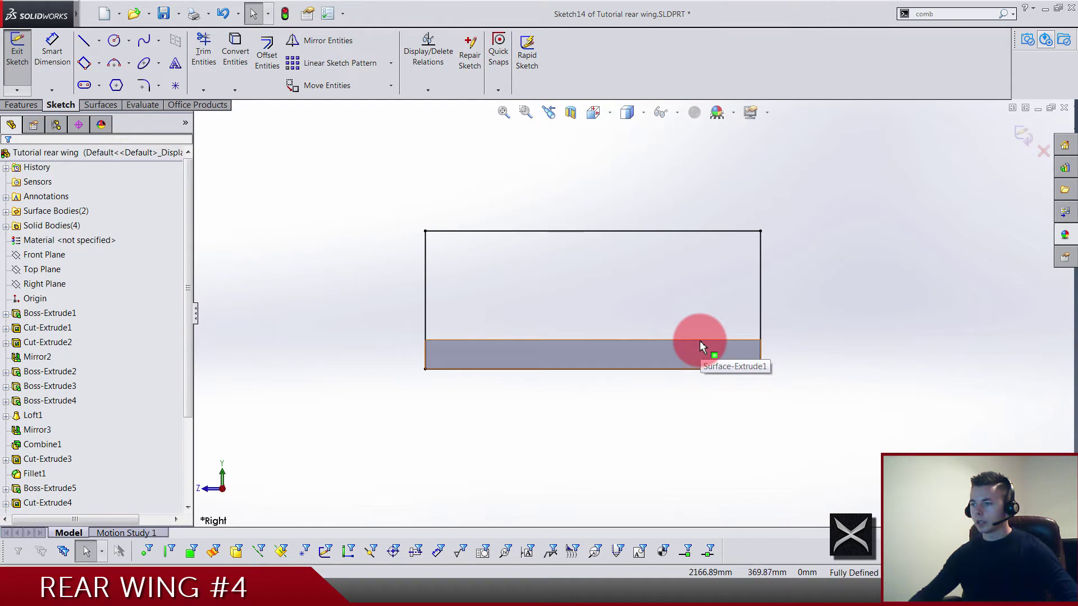
- Convert the lower surface's top edge and turn all the rectangle lines into construction geometry
left_click(699, 339)
left_click(235, 54)
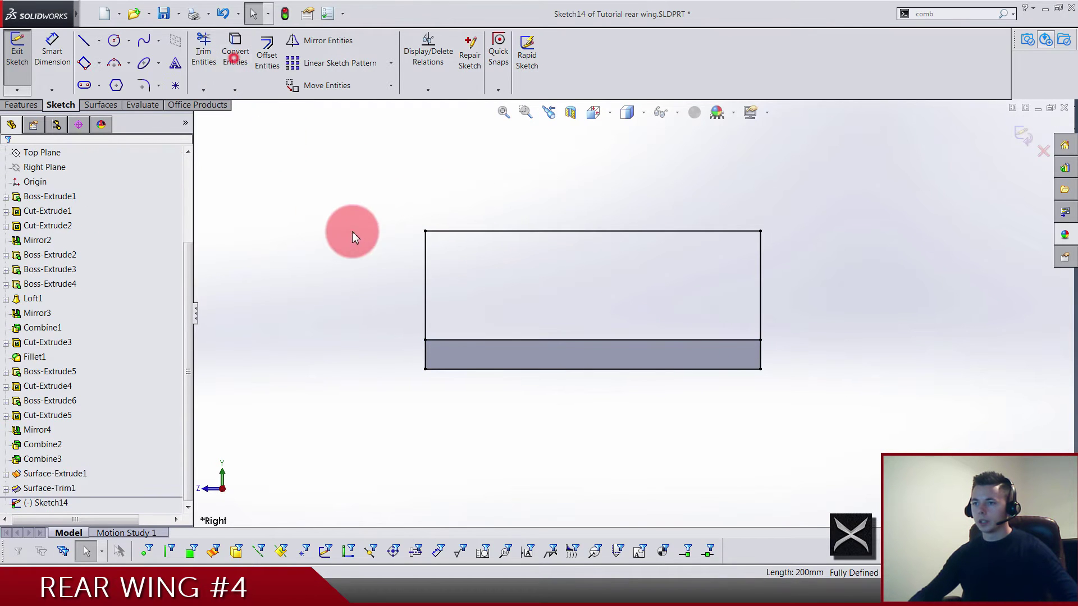
left_click_drag(617, 310, 847, 427)
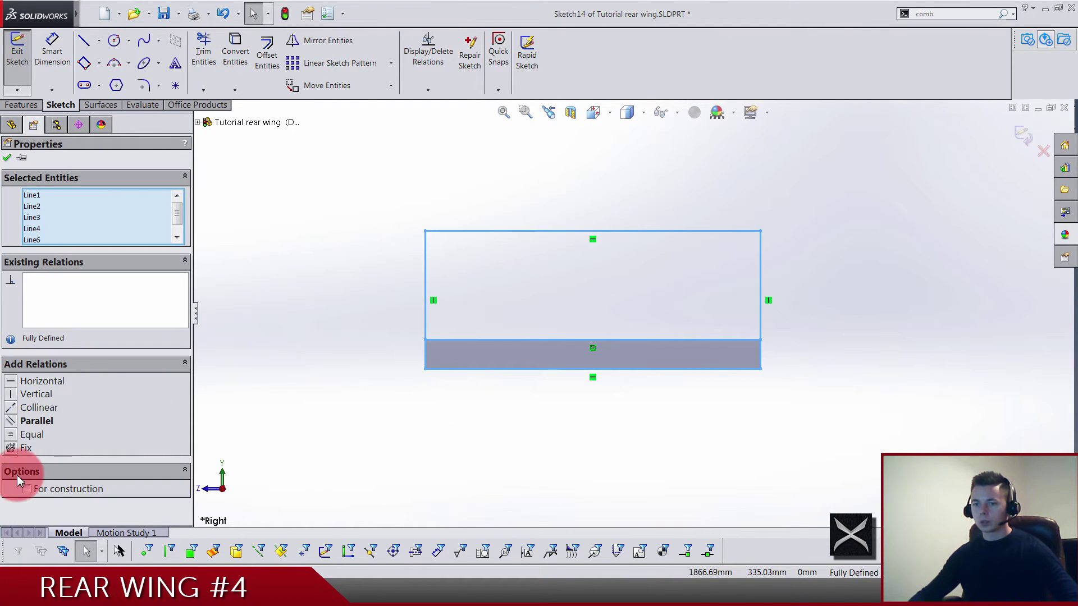
left_click(36, 490)
left_click(339, 347)
scroll(601, 272, "down", 3)
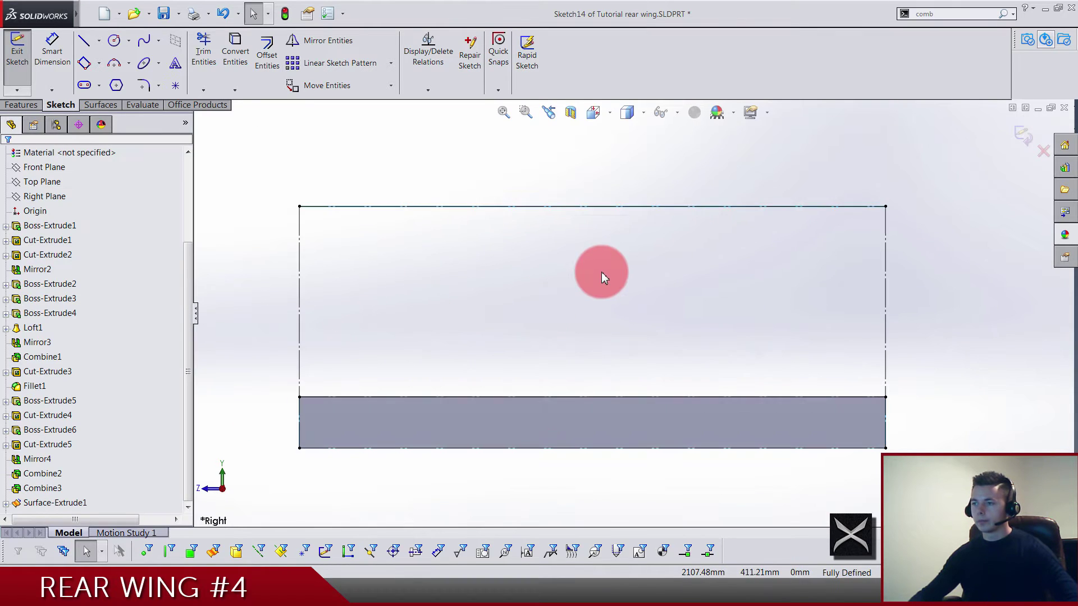
- Draw two small circles in the rectangle's lower-left and upper-right corners
left_click(114, 40)
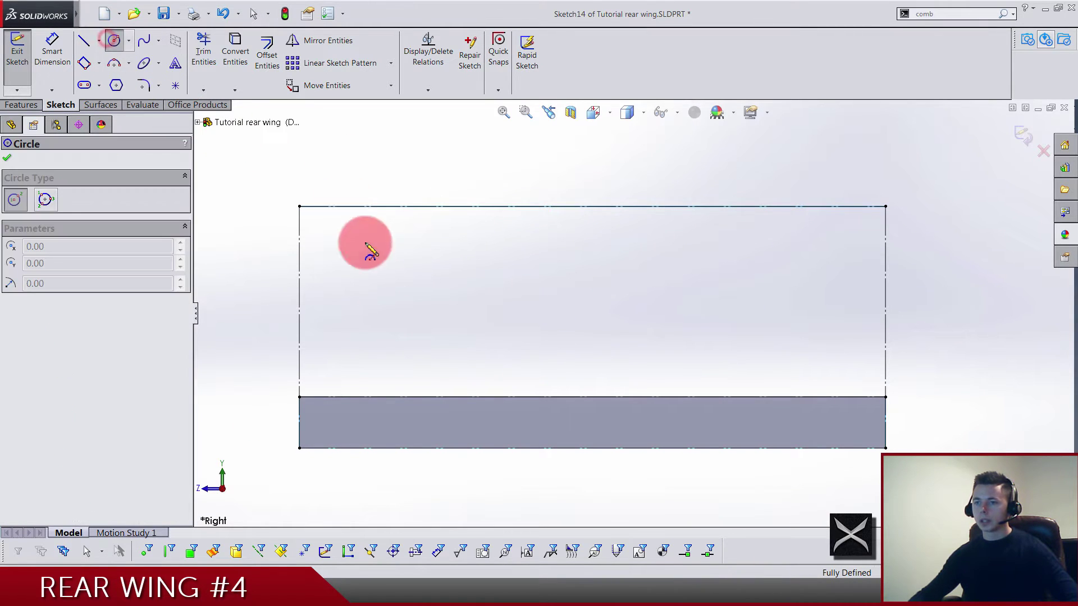
left_click(347, 360)
left_click(356, 370)
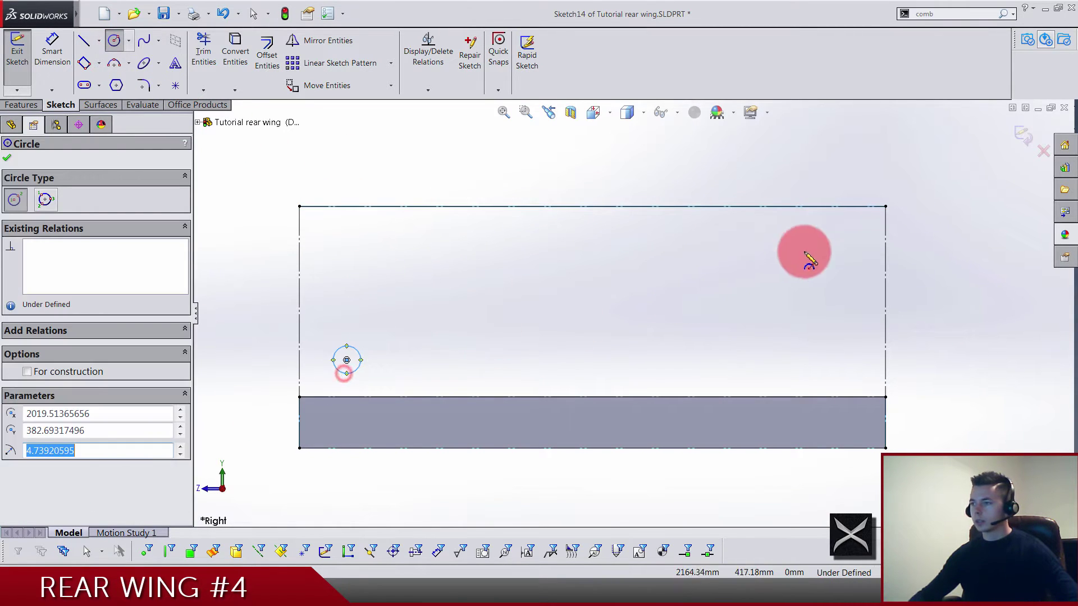
left_click(866, 229)
left_click(855, 244)
key("Escape")
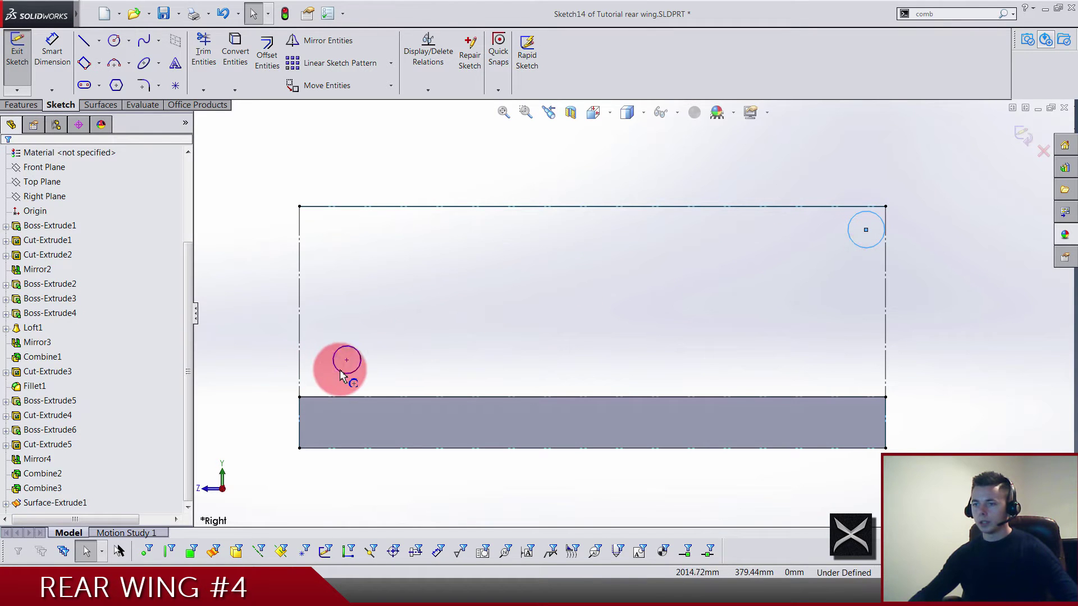
- Make the lower-left circle tangent to the rectangle's bottom and left lines
left_click(340, 369)
left_click(331, 396, "ctrl")
left_click(386, 356)
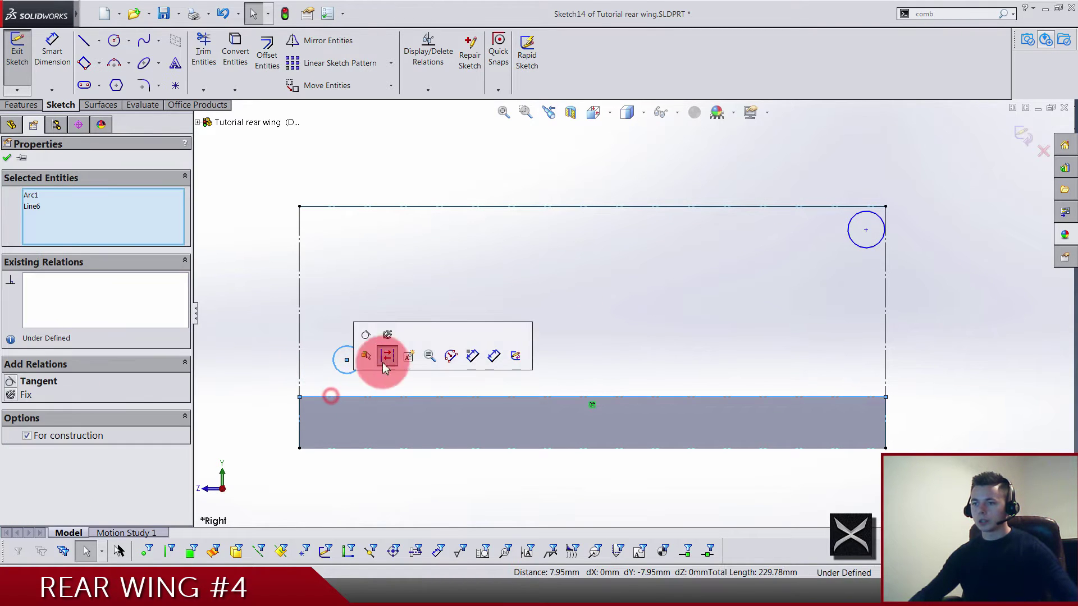
left_click(366, 335)
left_click(343, 369)
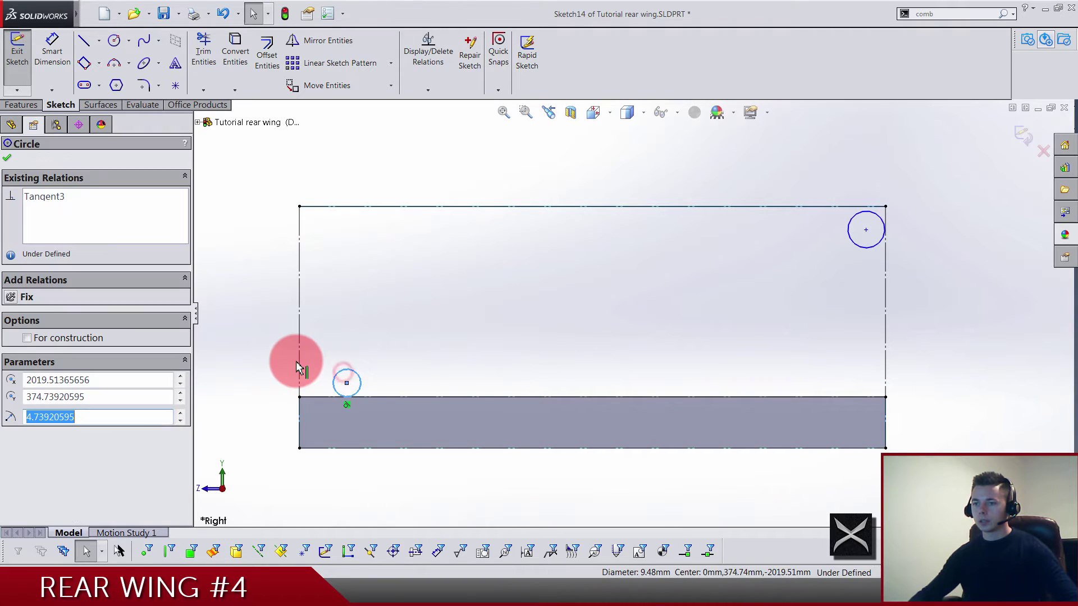
left_click(298, 362, "ctrl")
left_click(330, 305)
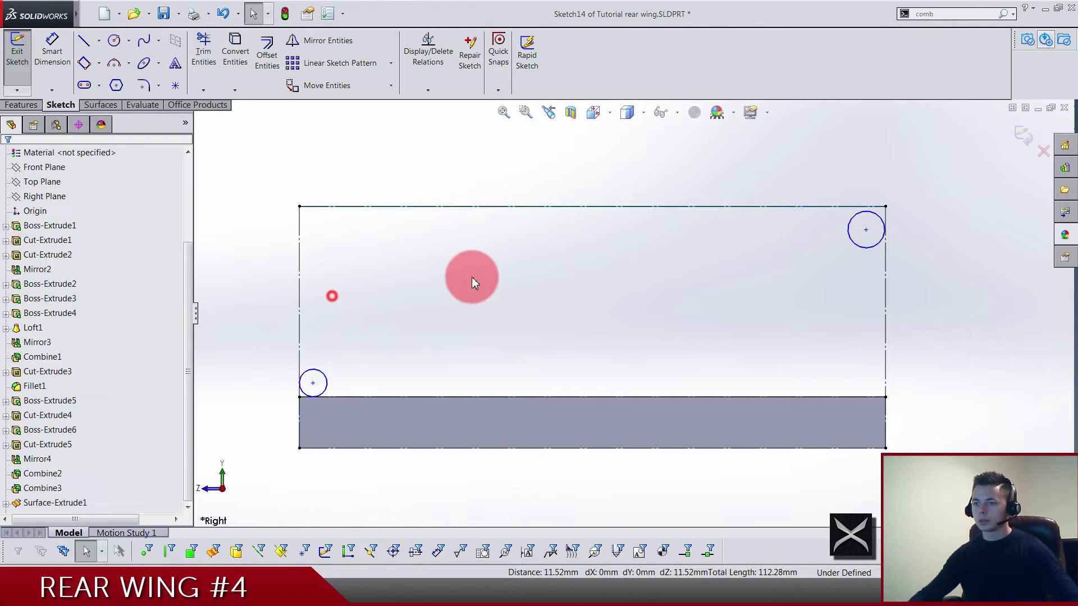
- Make the upper-right circle tangent to the rectangle's top and right edges
left_click(863, 206, "ctrl")
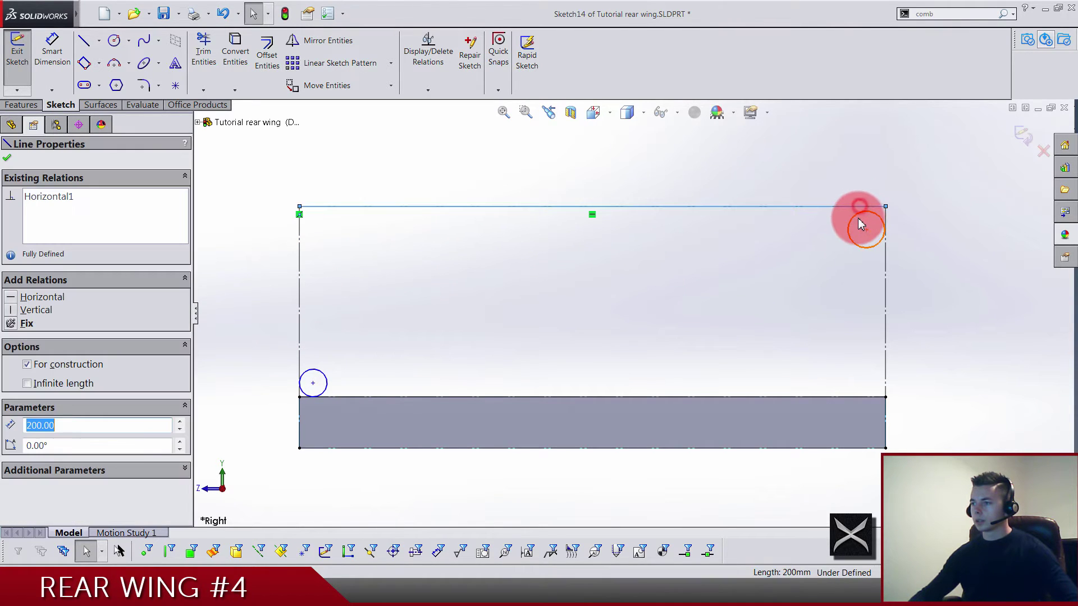
left_click(860, 213, "ctrl")
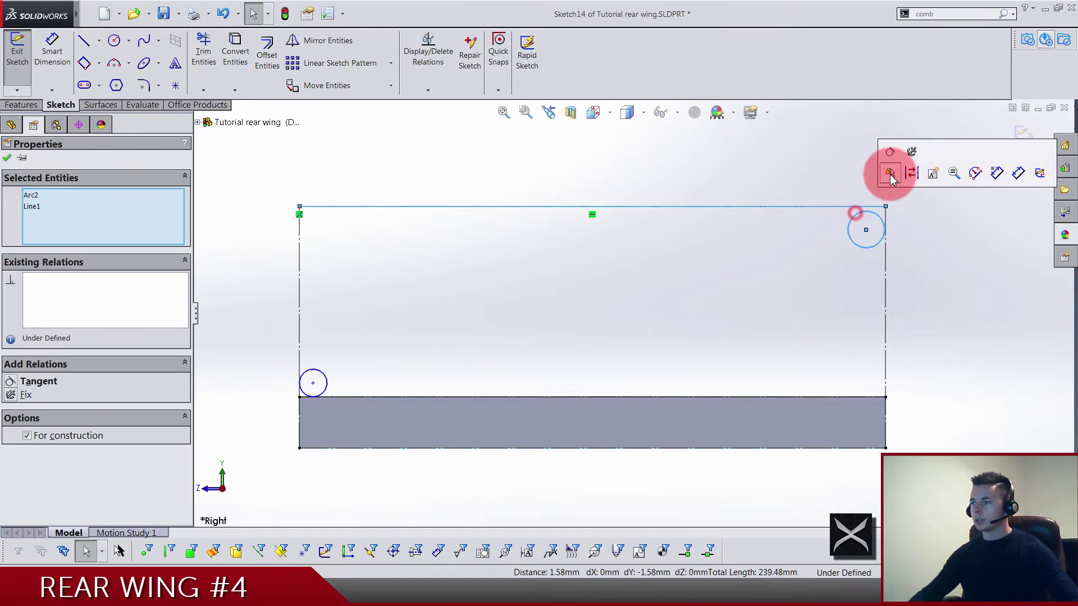
left_click(891, 158)
left_click(887, 255)
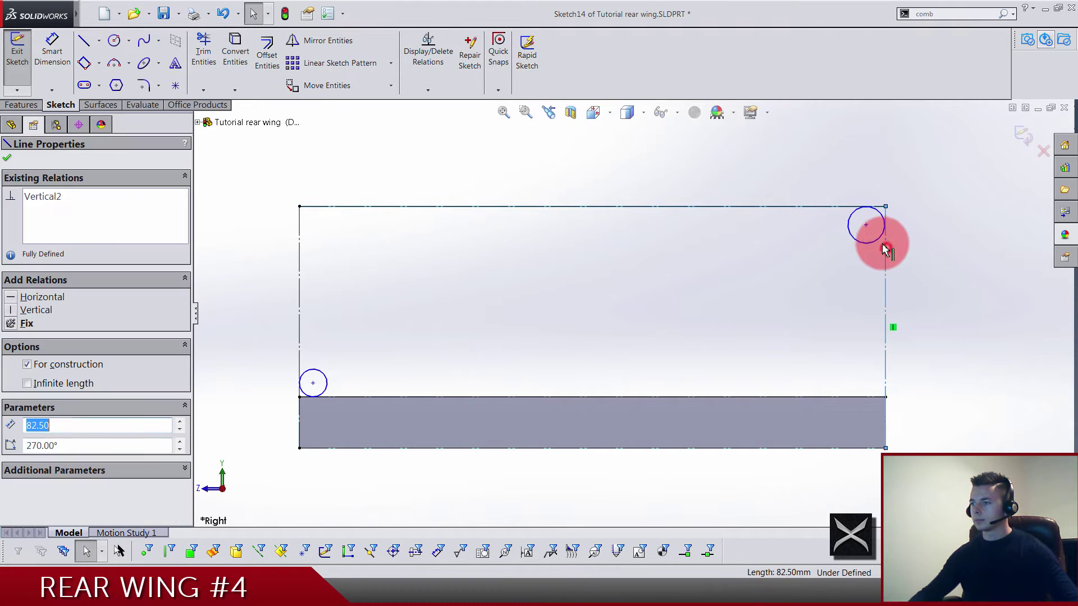
left_click(878, 240, "ctrl")
left_click(912, 179)
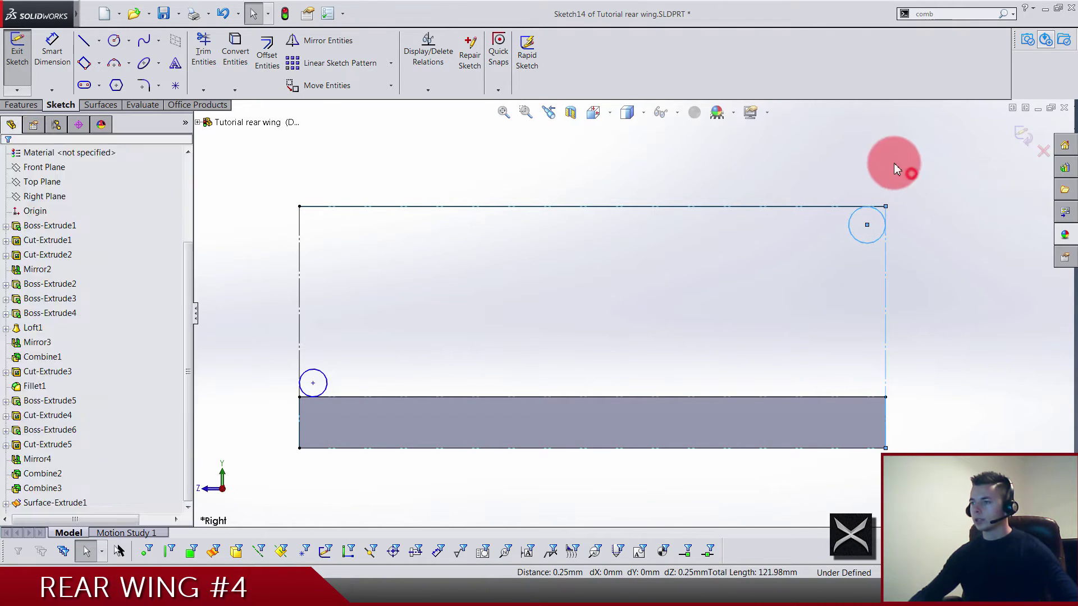
- Dimension the upper-right circle at Ø2 and the lower-left circle at Ø7.5
left_click(50, 65)
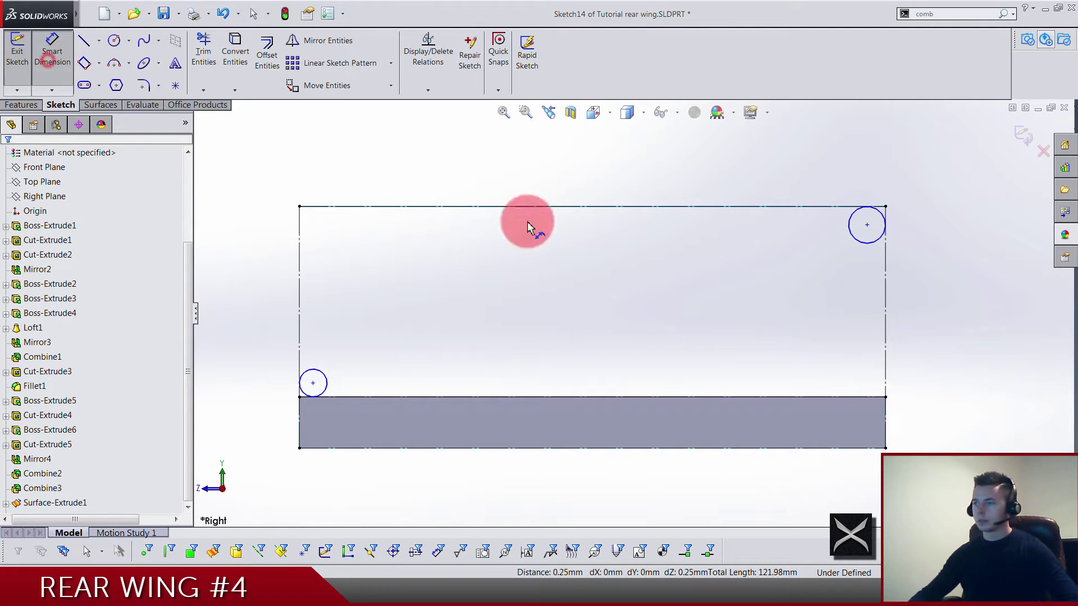
left_click(858, 243)
key("z")
left_click(920, 232)
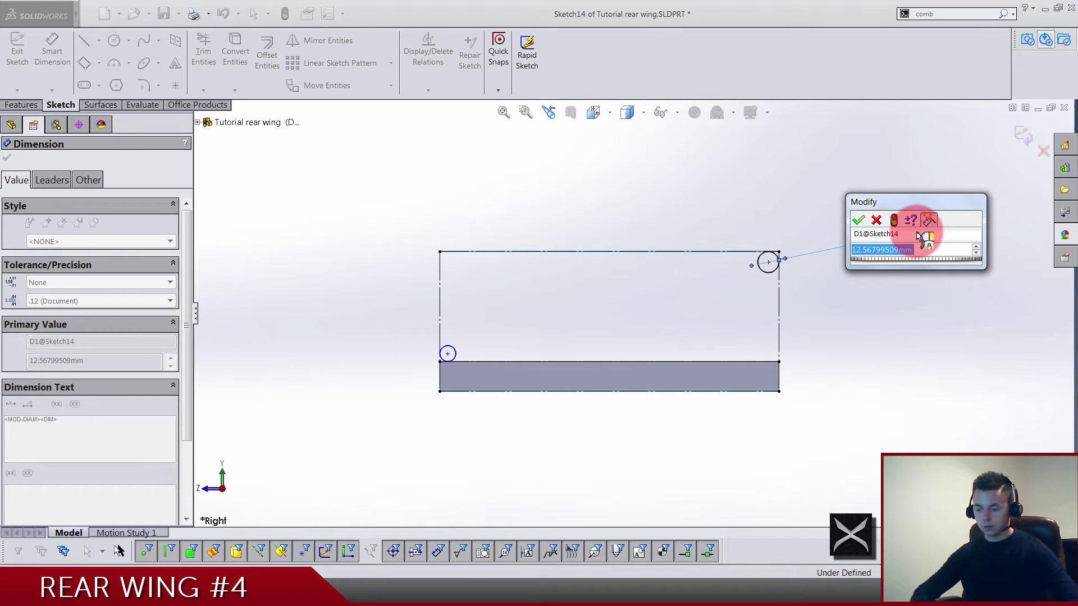
type("2")
key("Return")
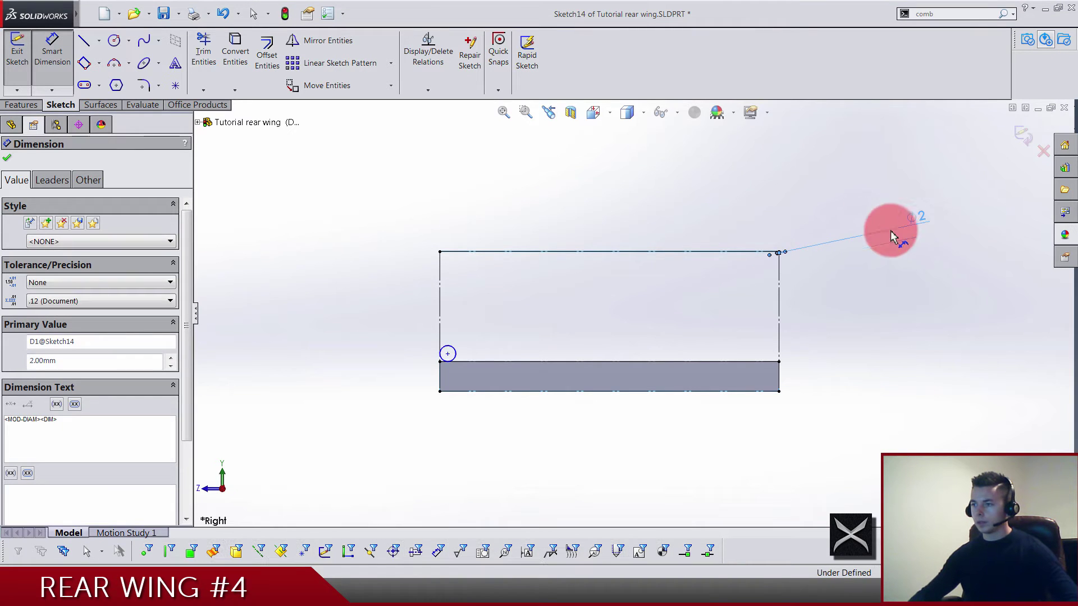
left_click(453, 351)
left_click(389, 362)
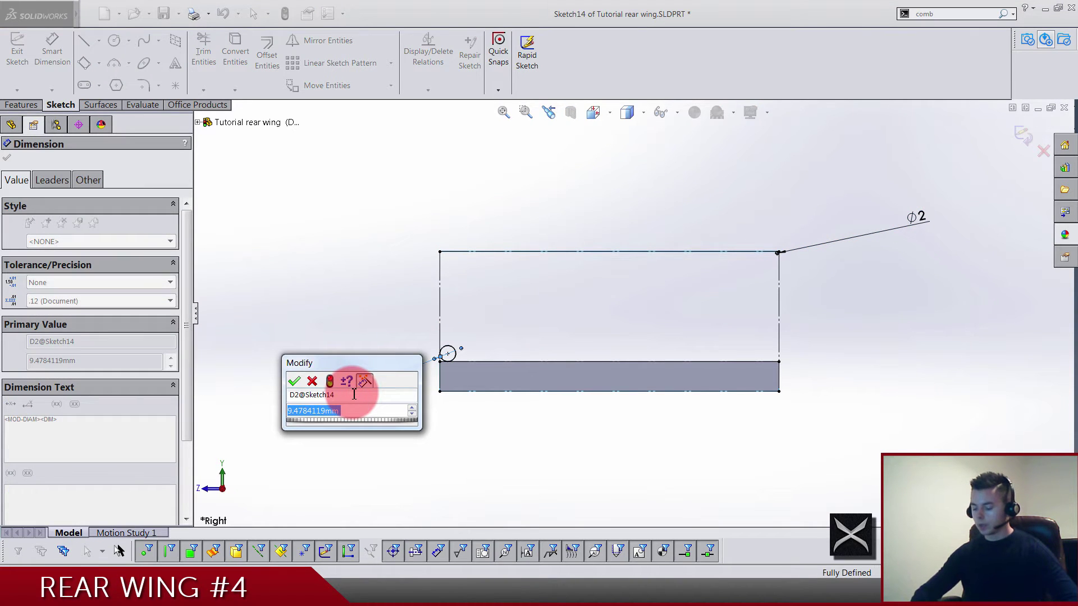
type("7.5")
key("Return")
left_click(380, 280)
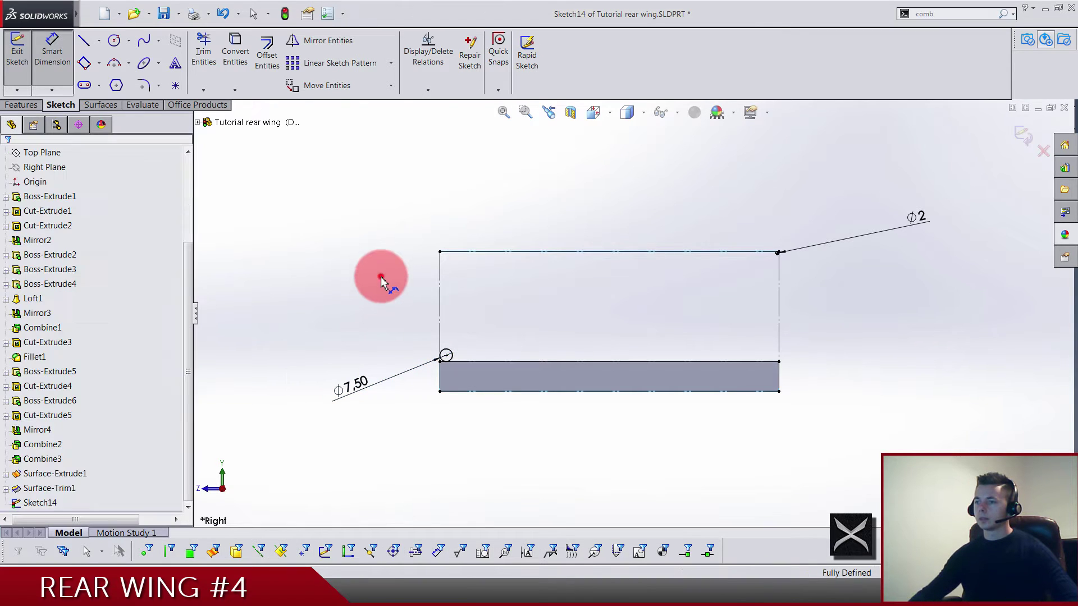
- Change both circle diameters to 10 mm
double_click(912, 223)
type("10")
key("Return")
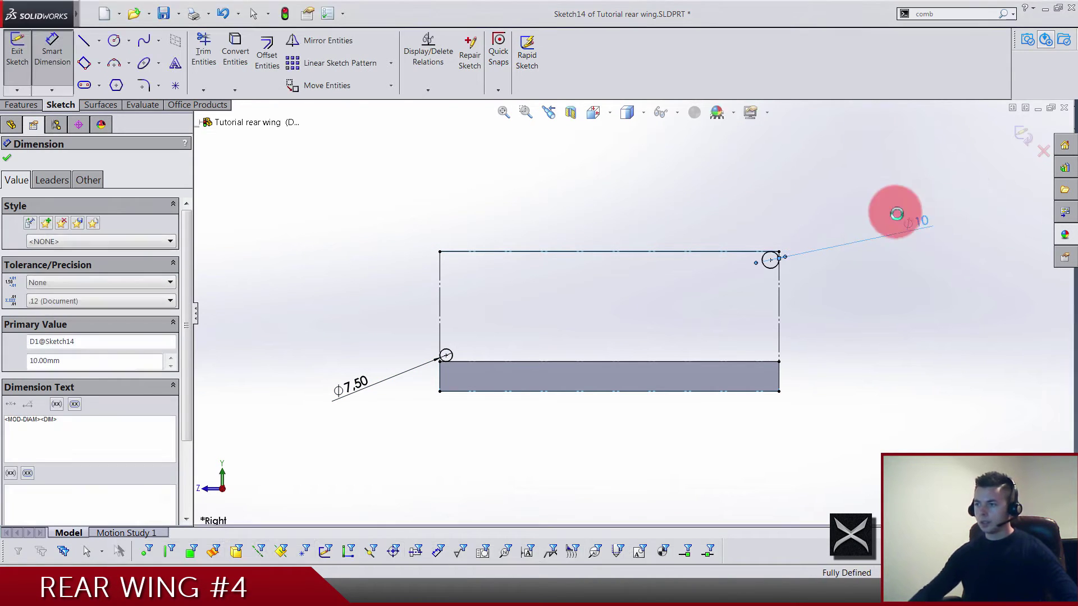
left_click(340, 369)
double_click(353, 387)
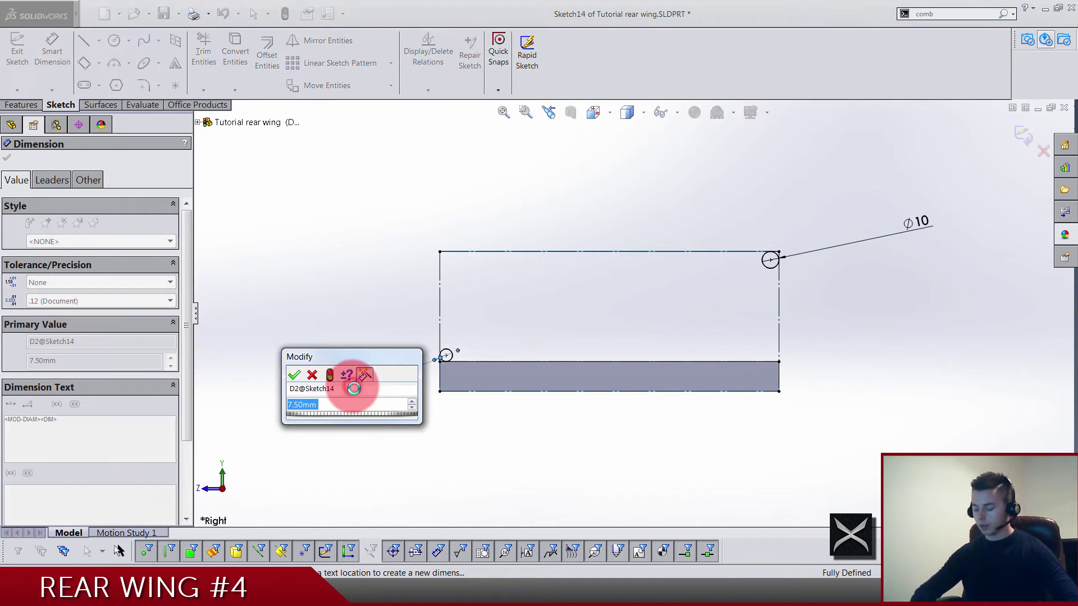
type("10")
key("Return")
left_click(543, 315)
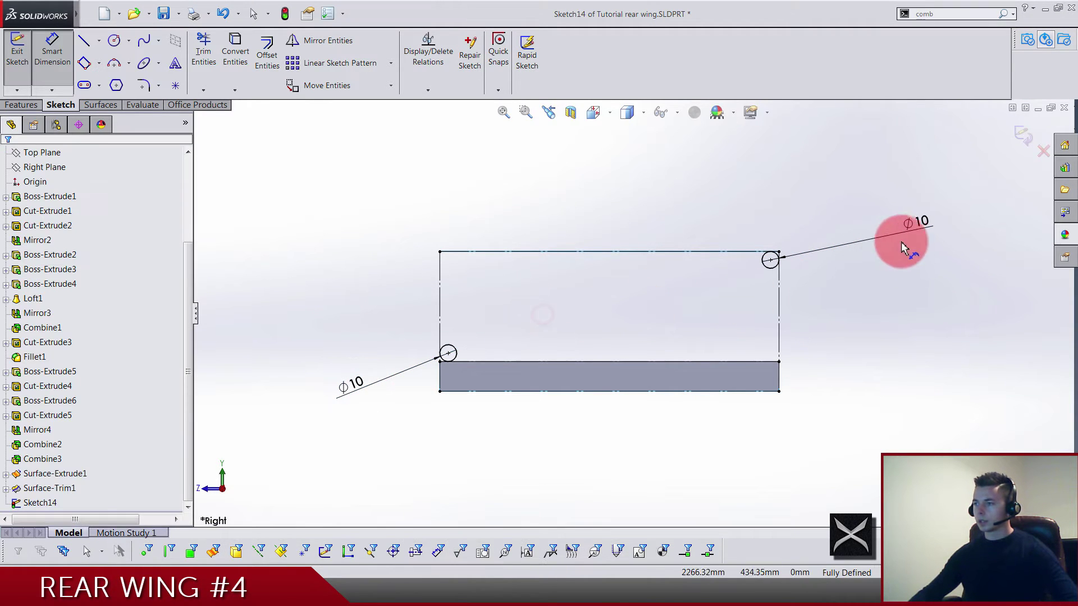
scroll(600, 309, "down", 2)
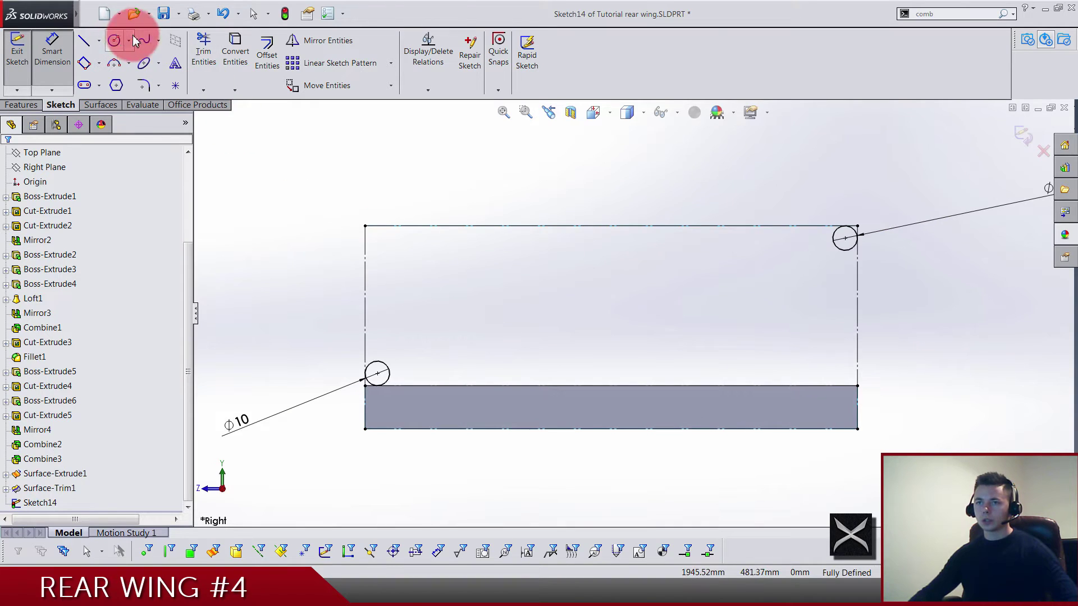
- Draw a spline from the lower-left circle's centre to the upper-right circle
left_click(151, 44)
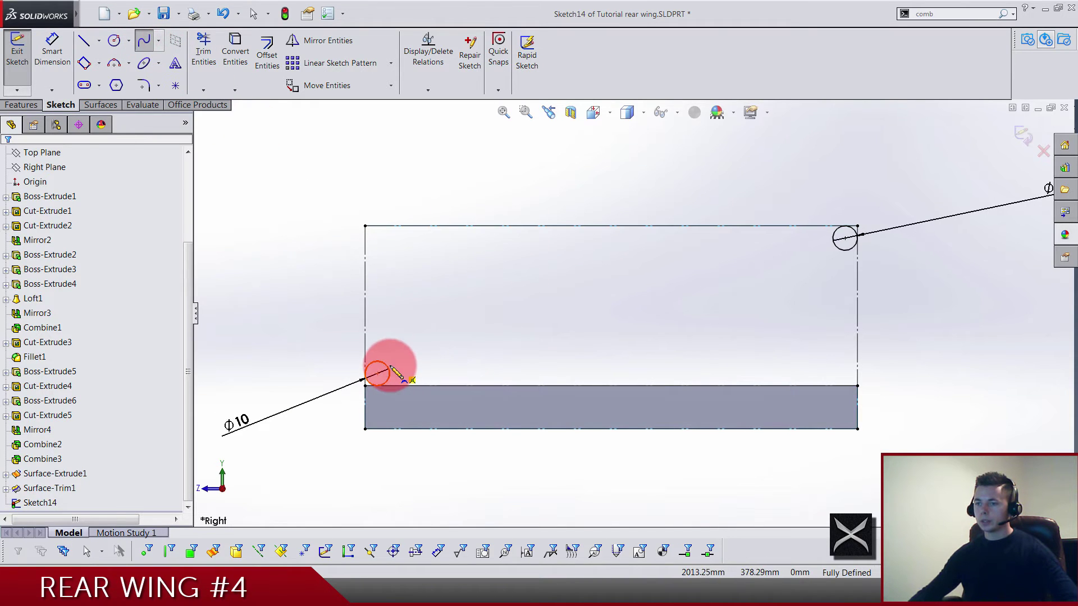
left_click(378, 373)
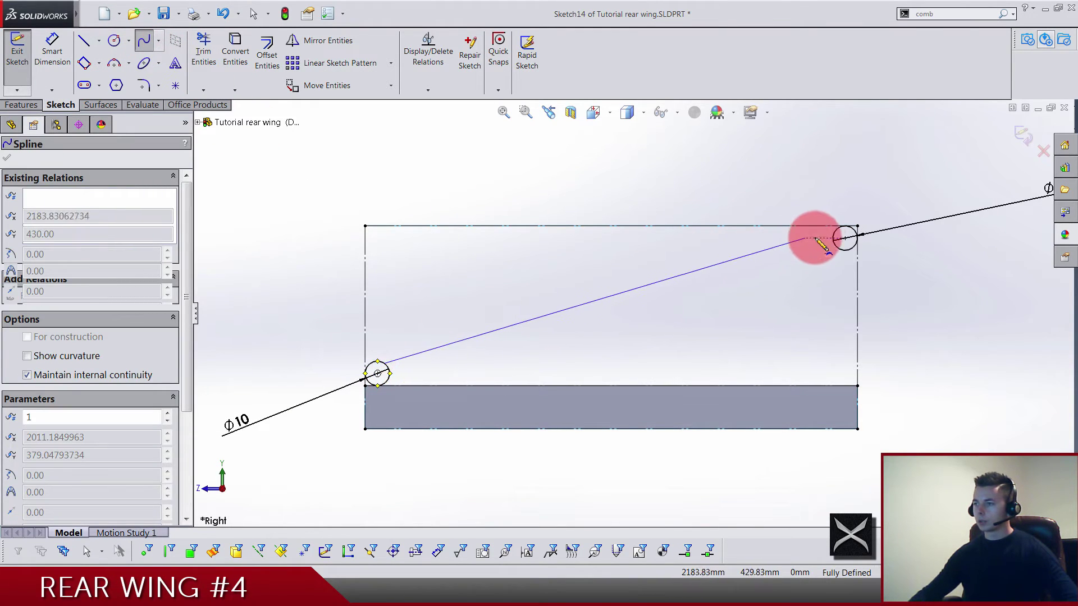
left_click(835, 243)
left_click_drag(826, 238, 836, 233)
left_click(786, 257)
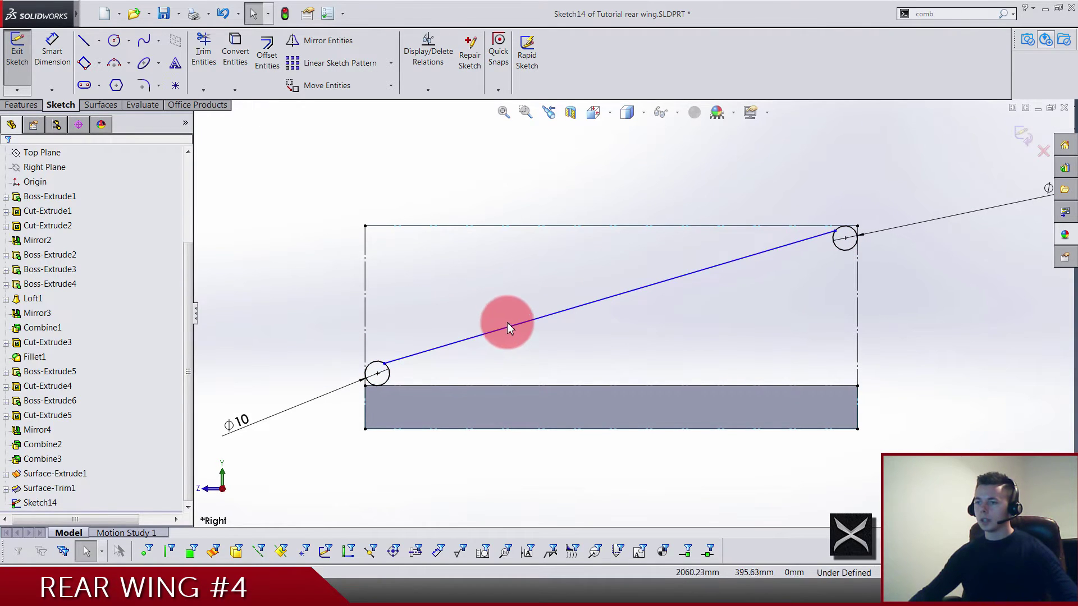
- Bend the spline, make its start tangent horizontal and tangent to the lower-left circle
left_click(528, 324)
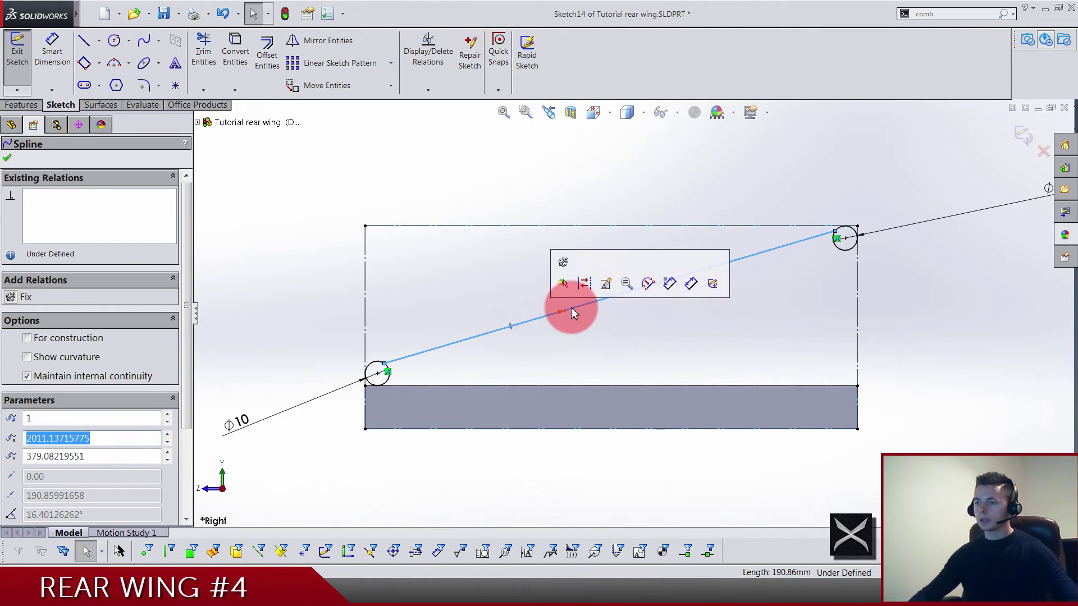
left_click_drag(566, 313, 559, 331)
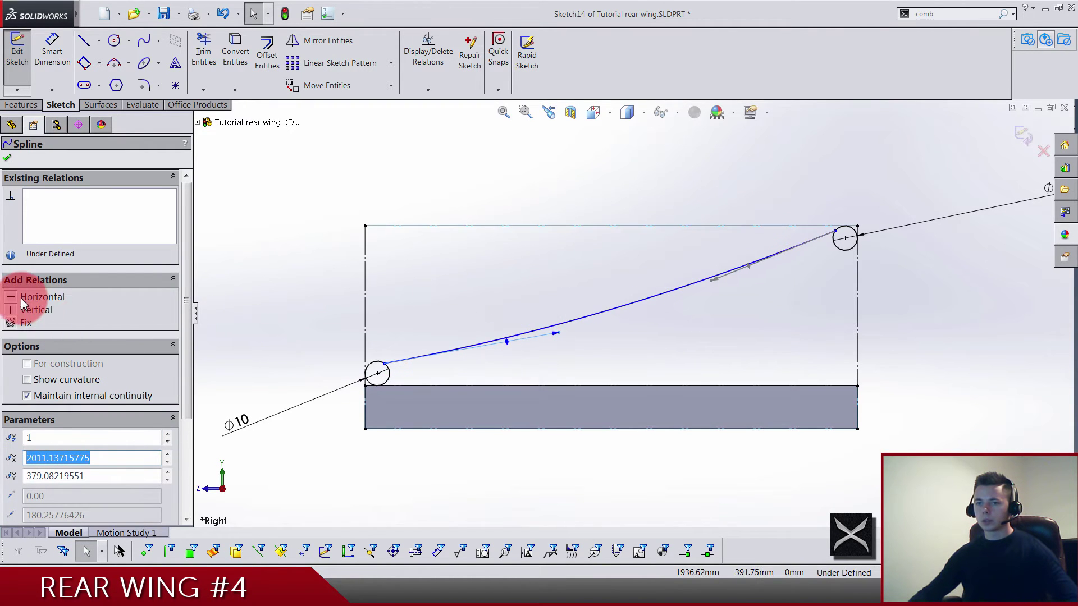
left_click(15, 298)
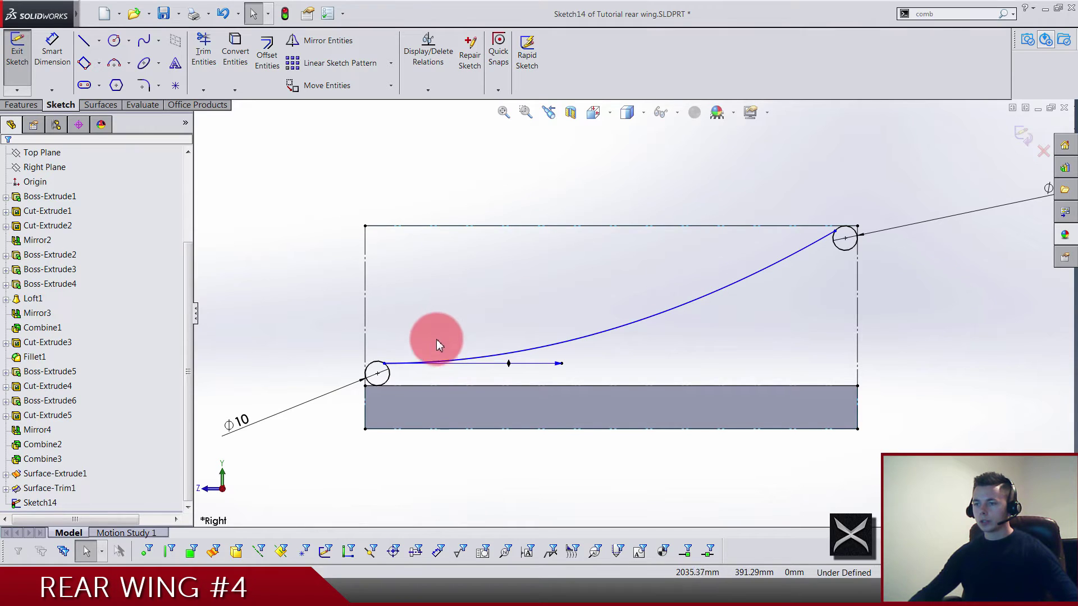
left_click(419, 362)
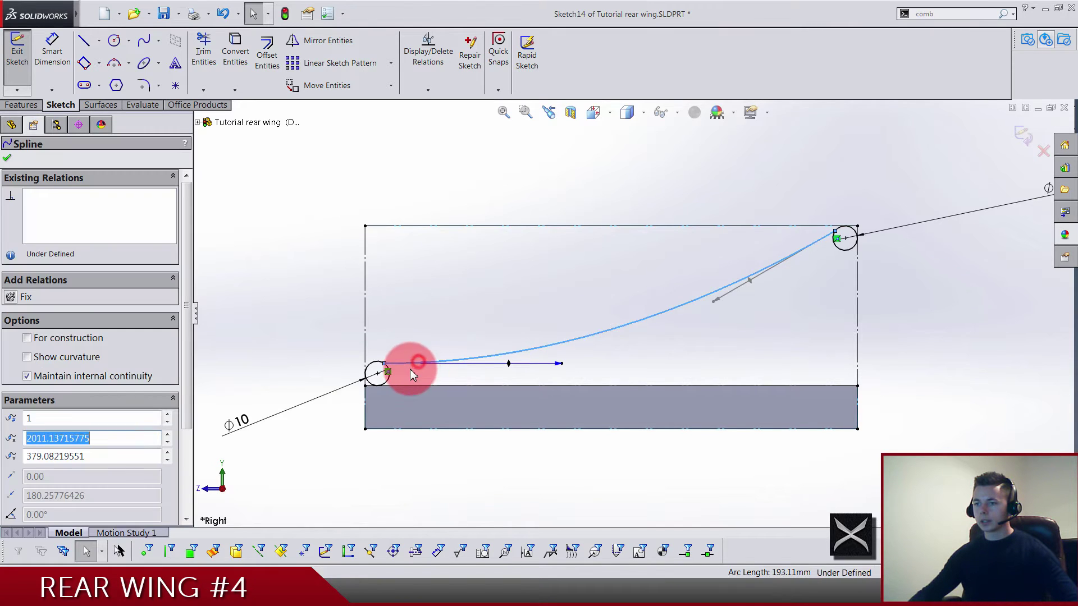
left_click(387, 386)
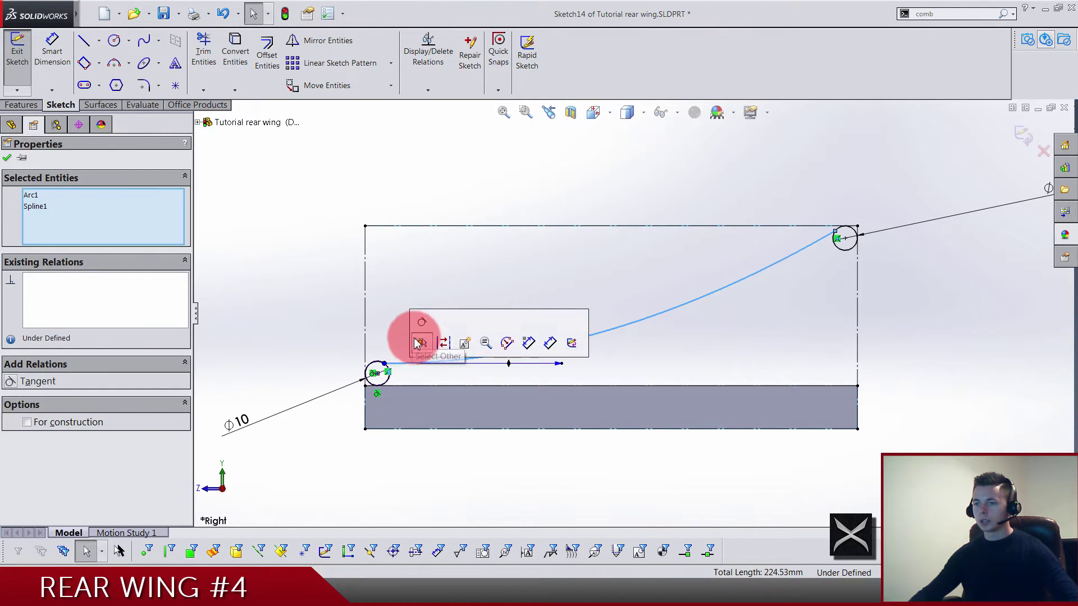
left_click(419, 319)
left_click(448, 281)
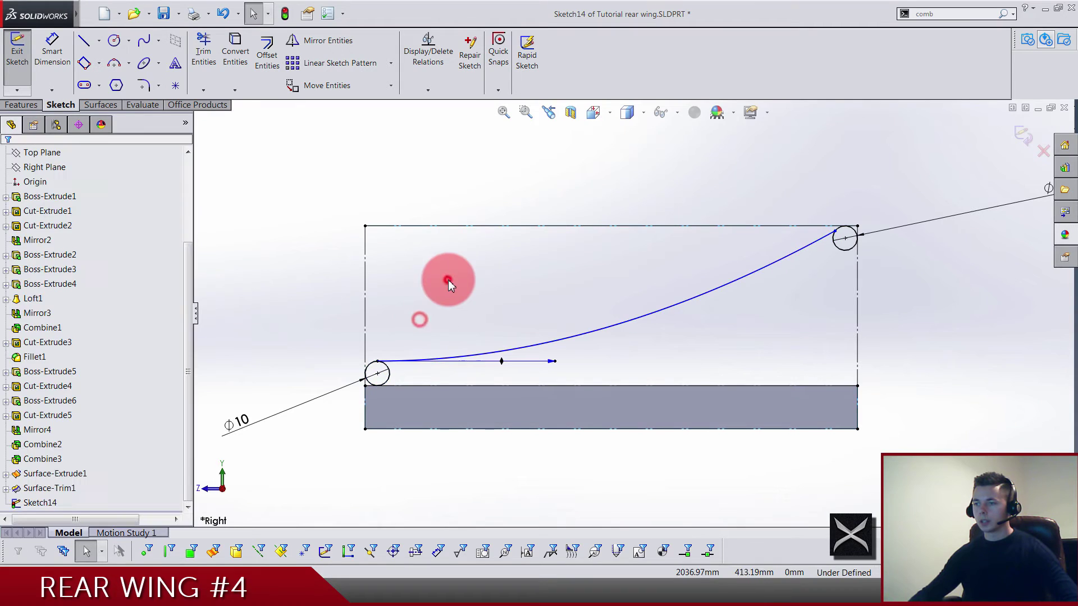
left_click(770, 262)
left_click(709, 301)
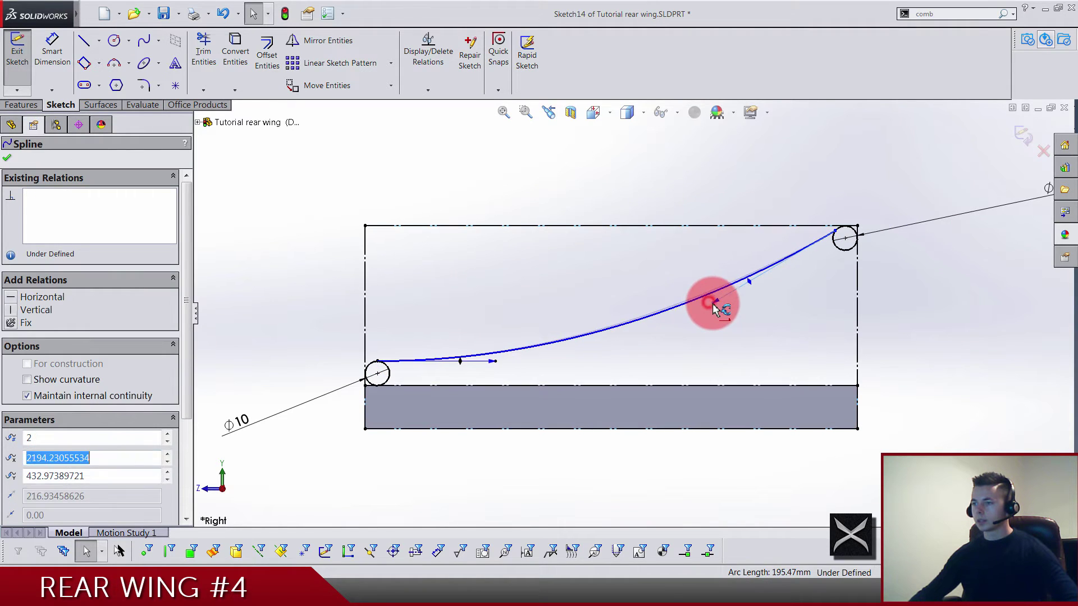
left_click(617, 276)
- Dimension the spline's end tangent at 30° to the right edge and 125 long
left_click(52, 49)
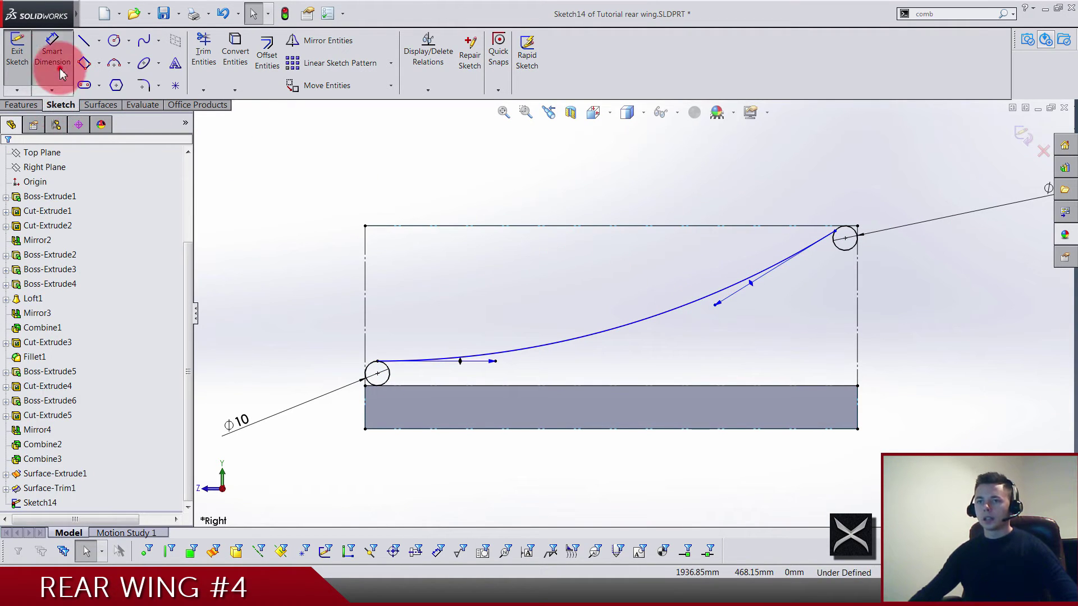
left_click(715, 306)
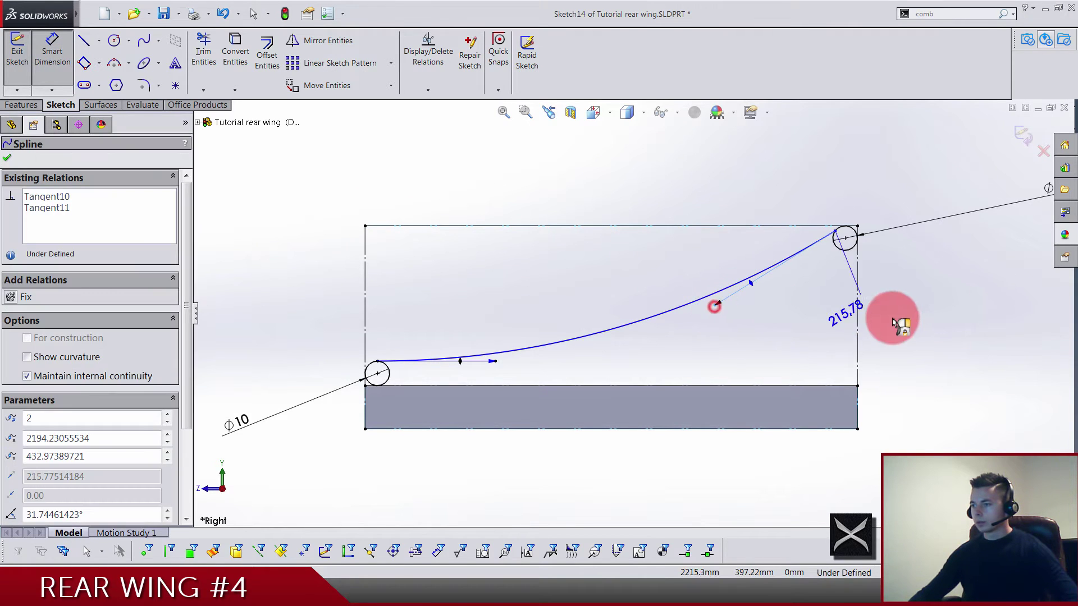
left_click(855, 328)
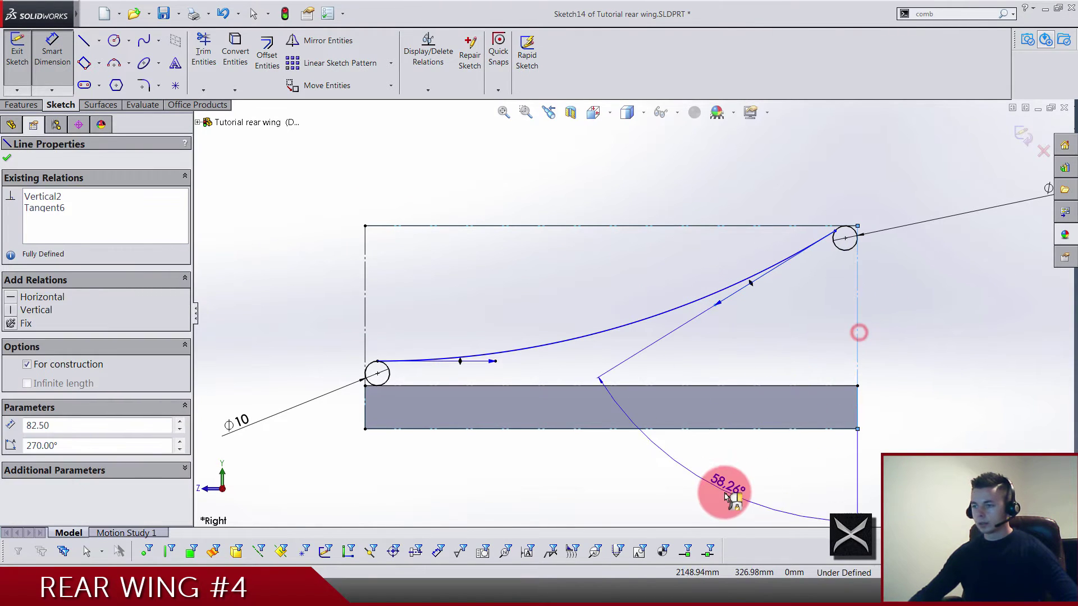
left_click(725, 492)
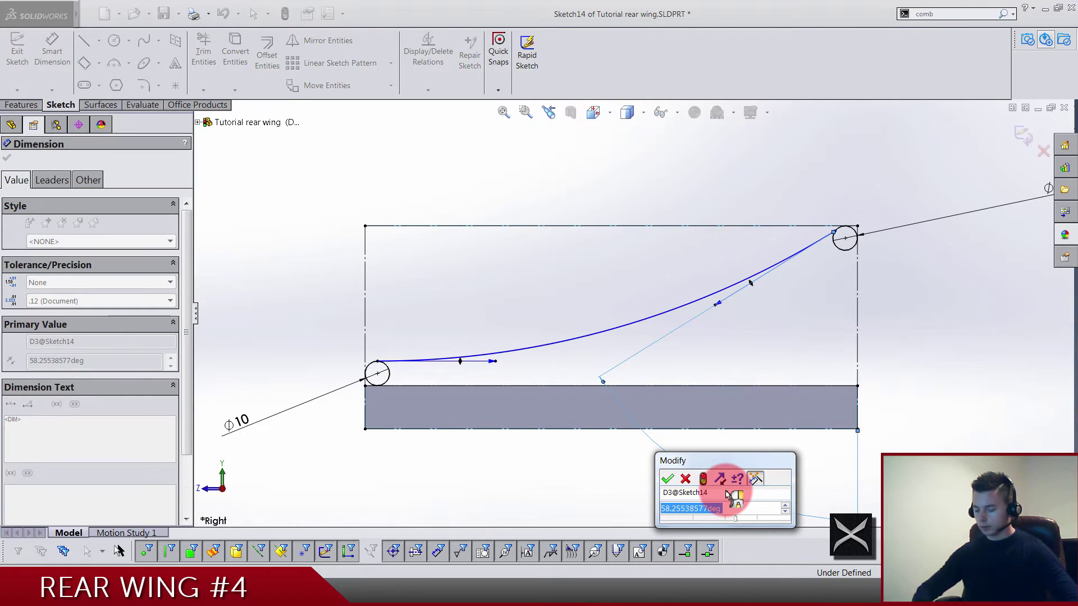
type("30")
key("Return")
left_click(766, 353)
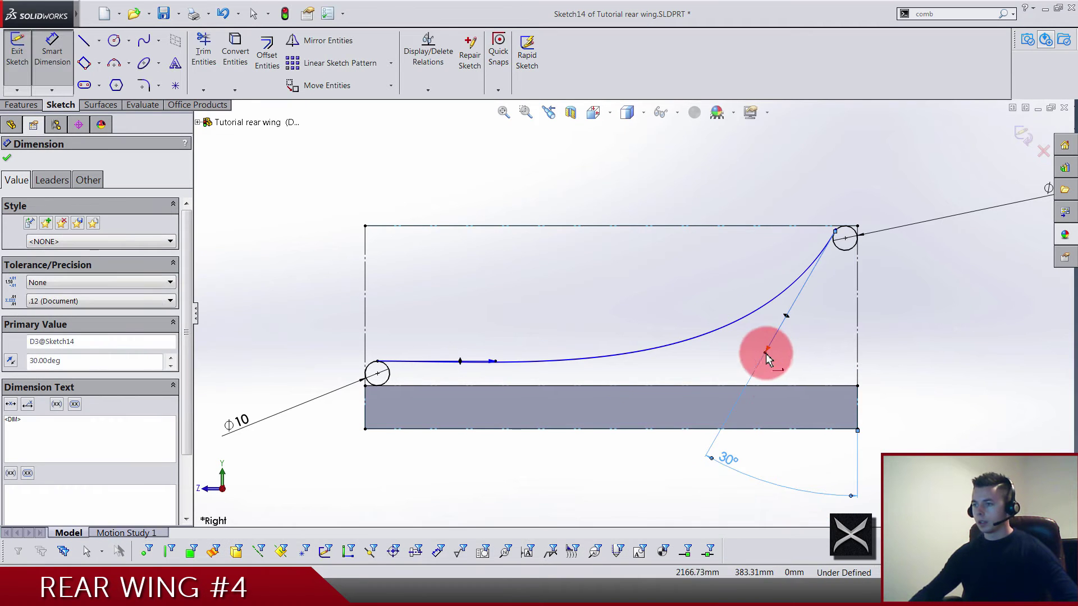
left_click(733, 226)
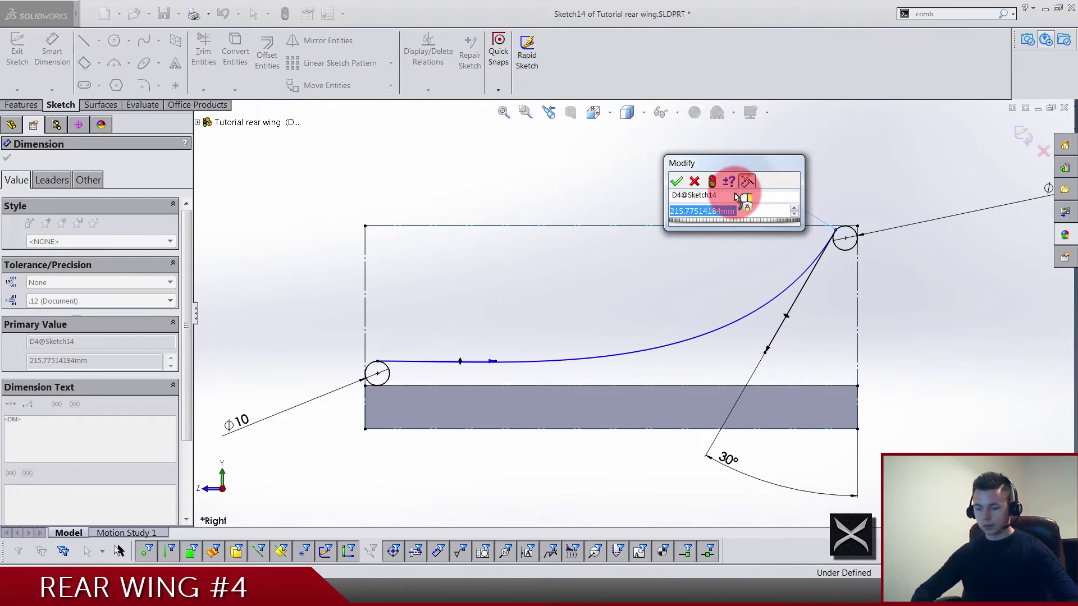
type("12")
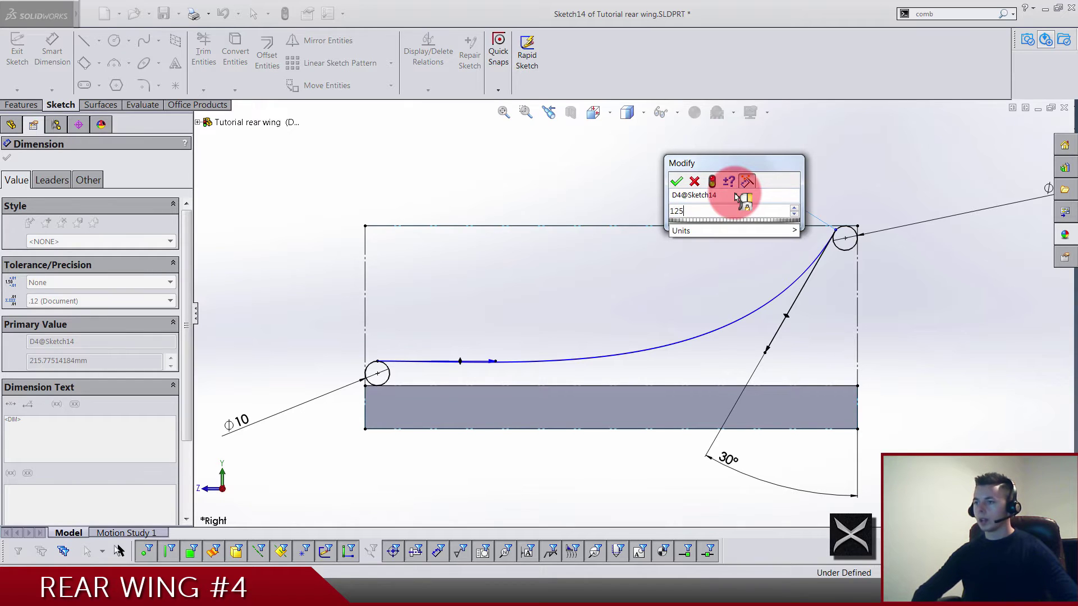
type("5")
key("Return")
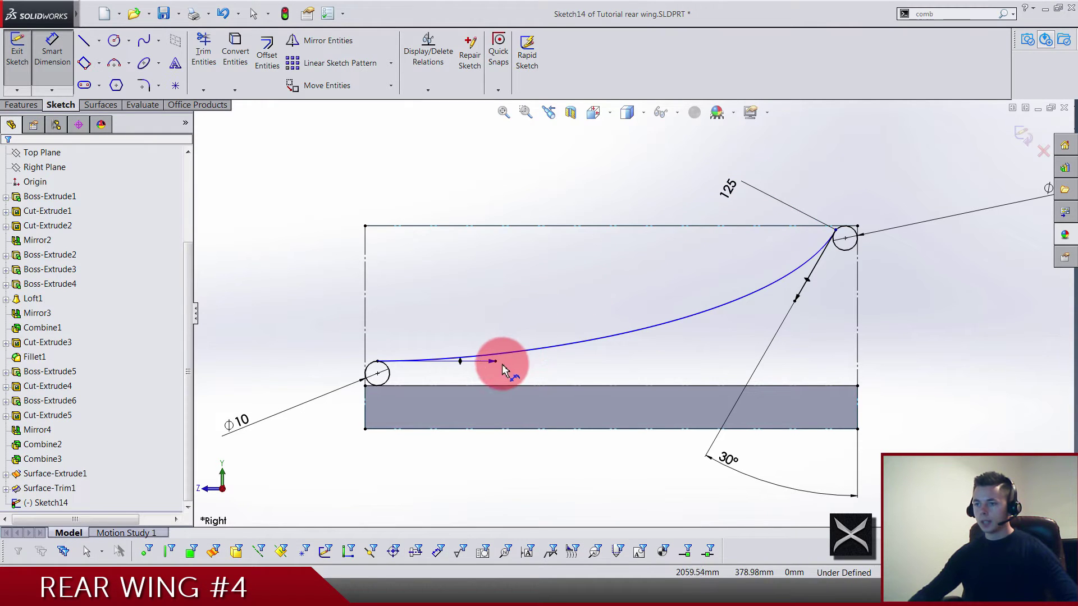
- Set the spline's start tangent length from 180.26 to 375
left_click_drag(501, 368, 462, 186)
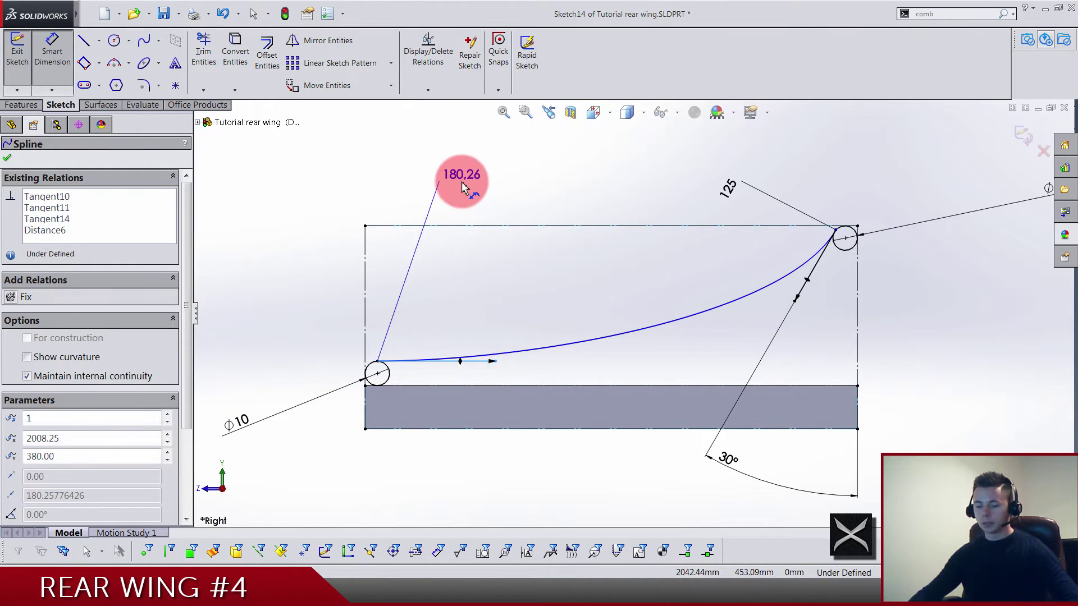
left_click(462, 186)
type("375")
key("Return")
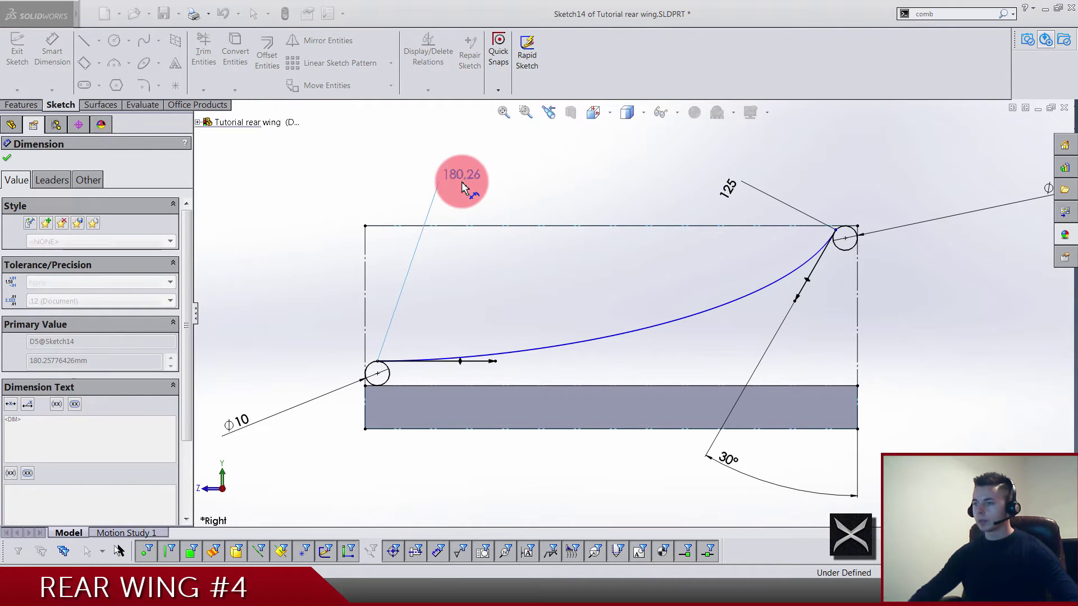
key("Escape")
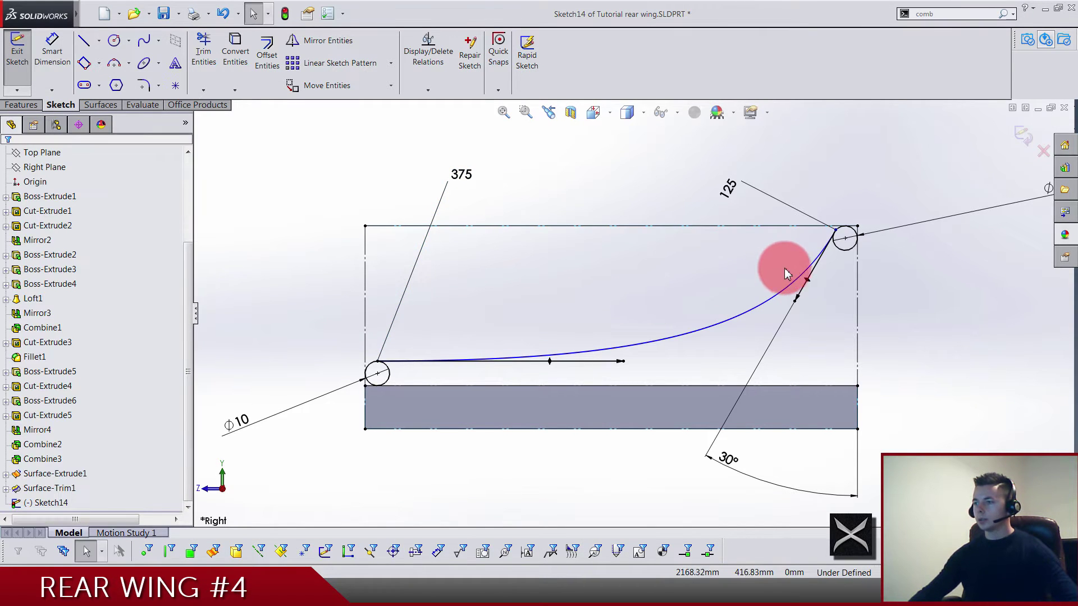
- Make the upper spline tangent to the small right-tip circle
left_click(843, 252)
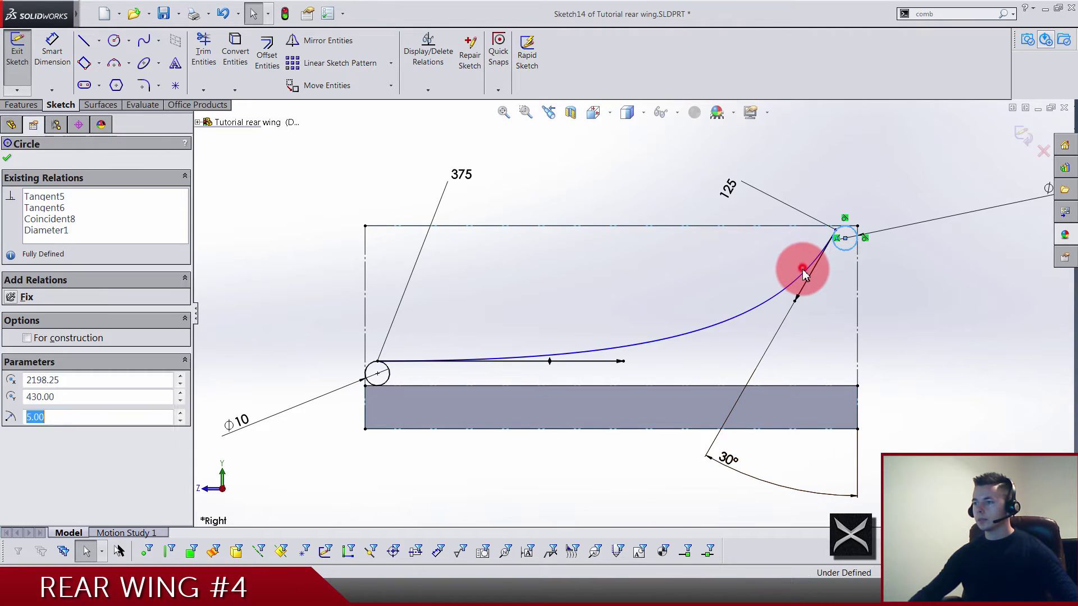
left_click(802, 277, "ctrl")
left_click(830, 212)
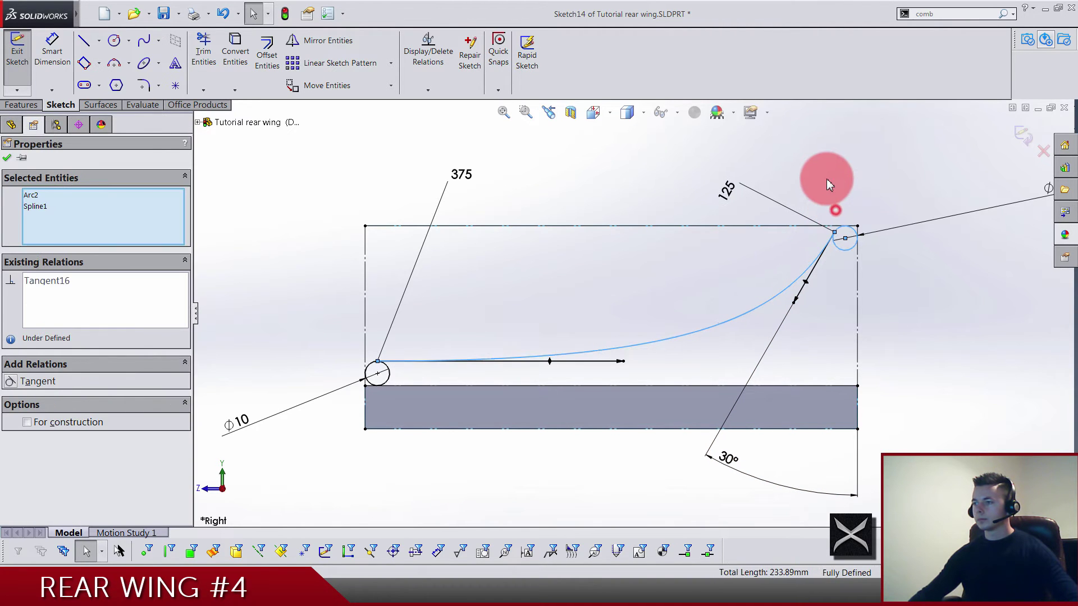
left_click(825, 179)
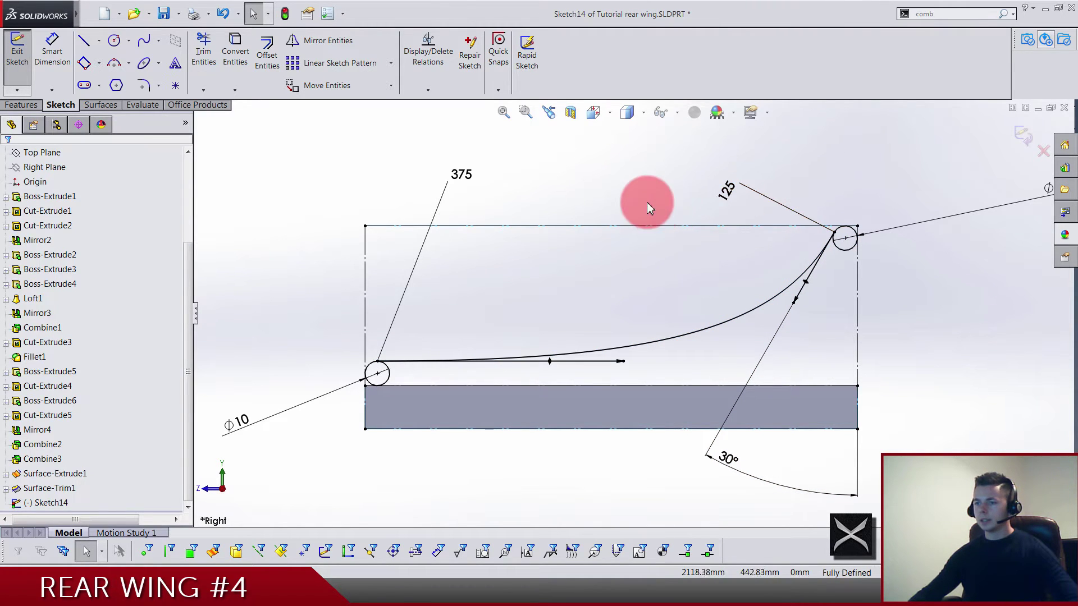
- Draw a second spline from the left tip circle to the right tip circle
left_click(141, 45)
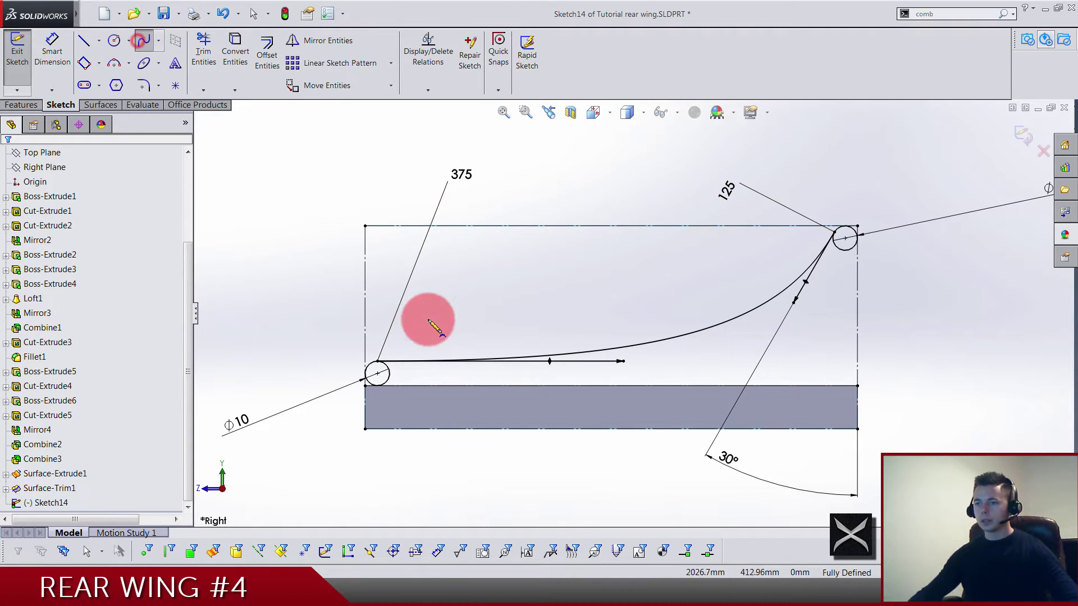
left_click(386, 378)
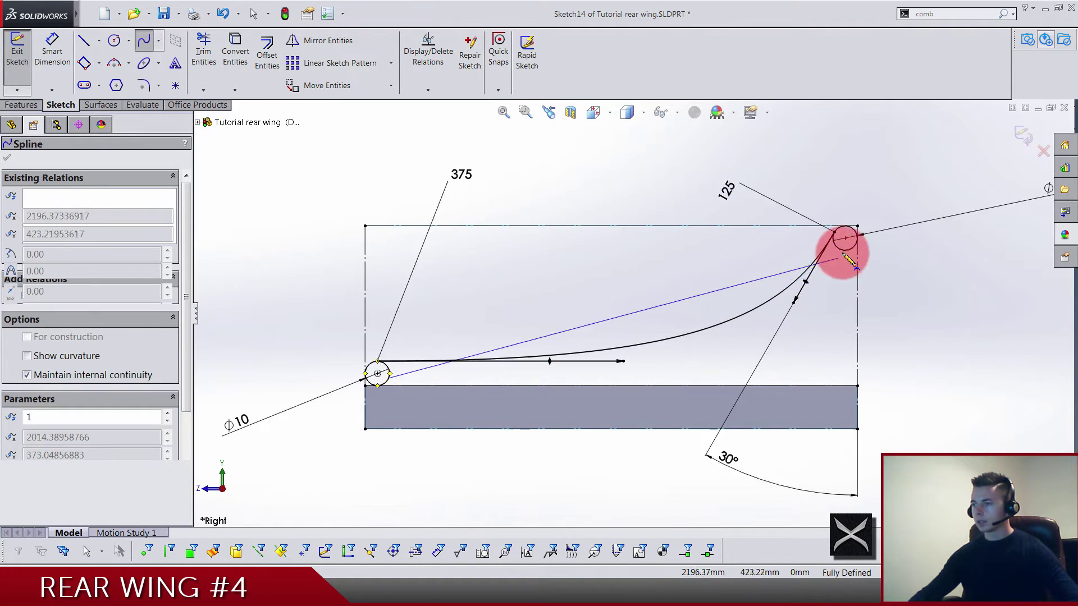
left_click(851, 249)
key("Escape")
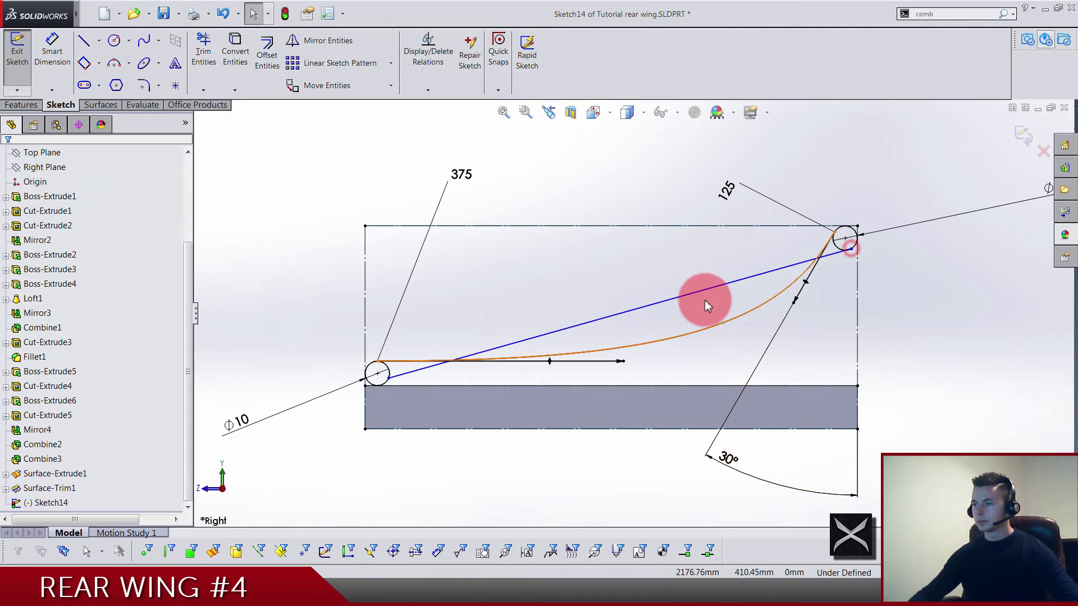
- Bend the new spline below the upper curve with a horizontal left-end tangent
left_click(683, 297)
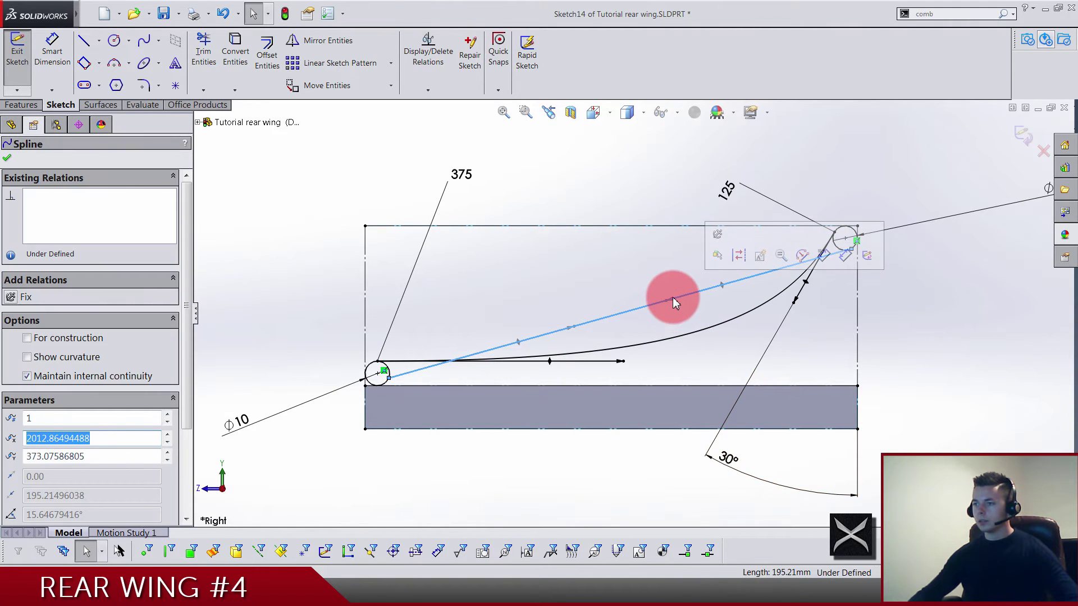
left_click_drag(721, 284, 736, 345)
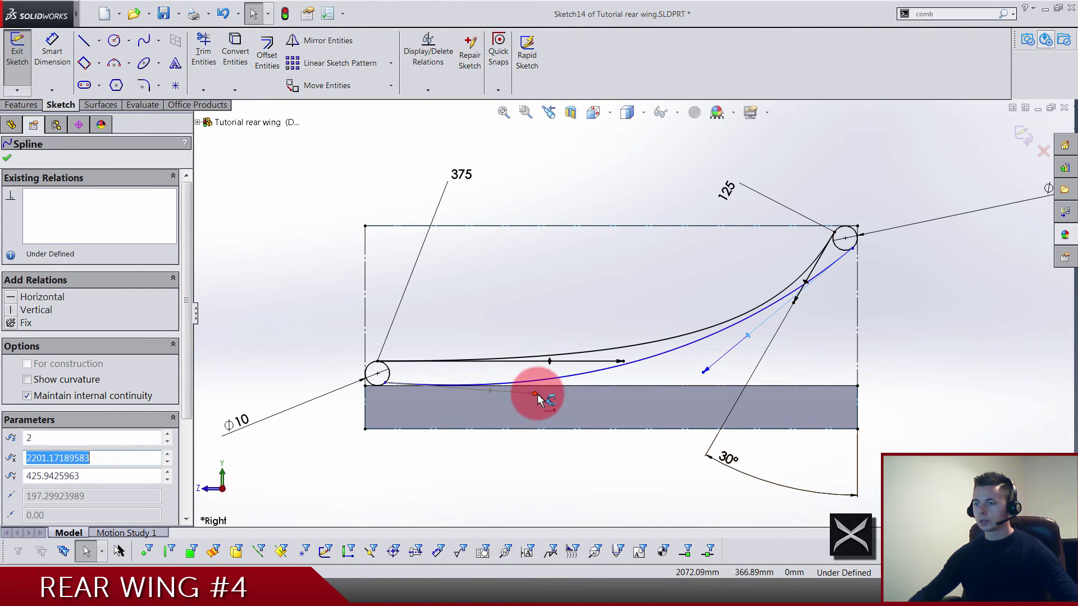
left_click_drag(537, 399, 530, 414)
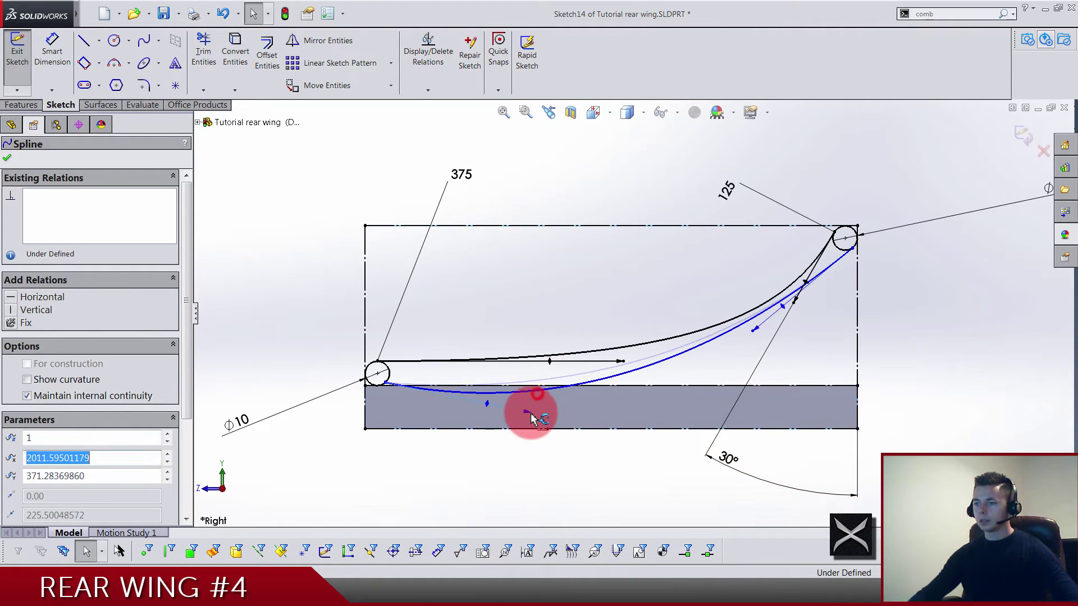
left_click(9, 297)
left_click(369, 141)
scroll(370, 157, "up", 1)
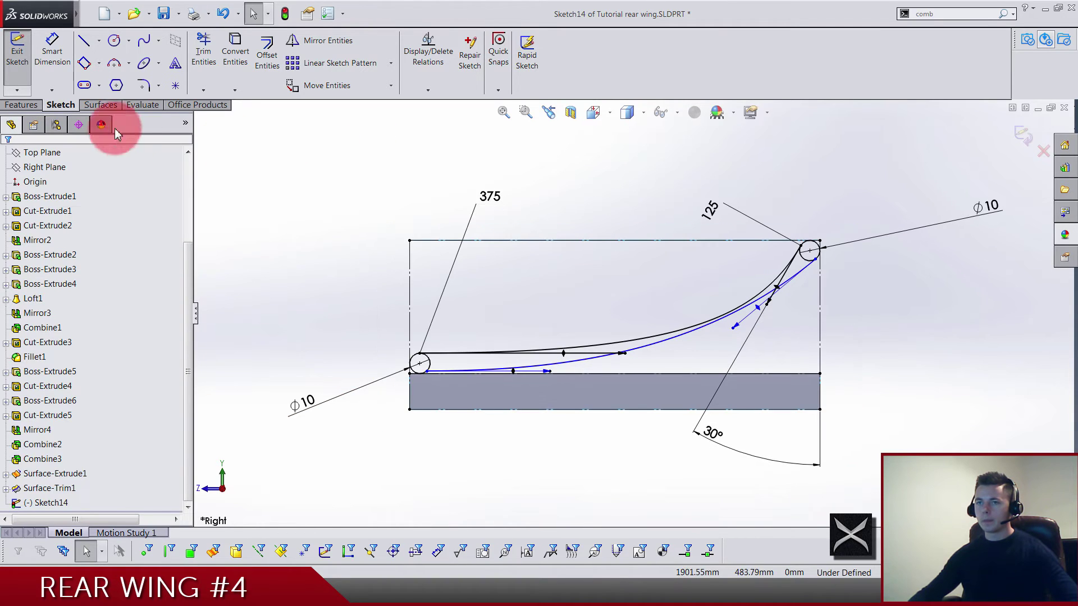
left_click(45, 50)
left_click(744, 344)
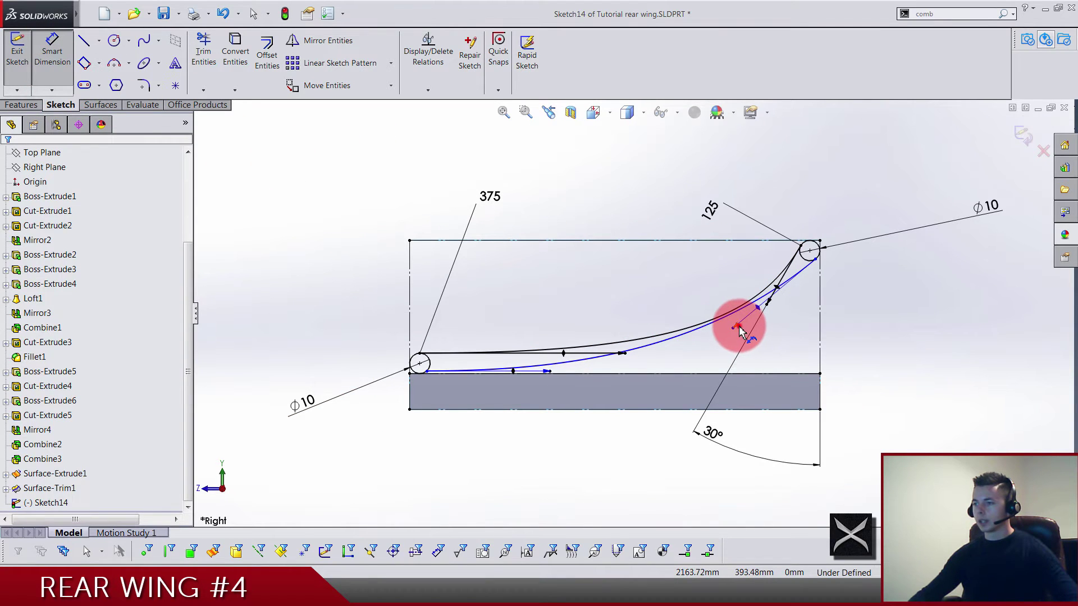
- Give the lower spline's right tangent a 25° angle to the vertical line and 130 length
left_click(818, 340)
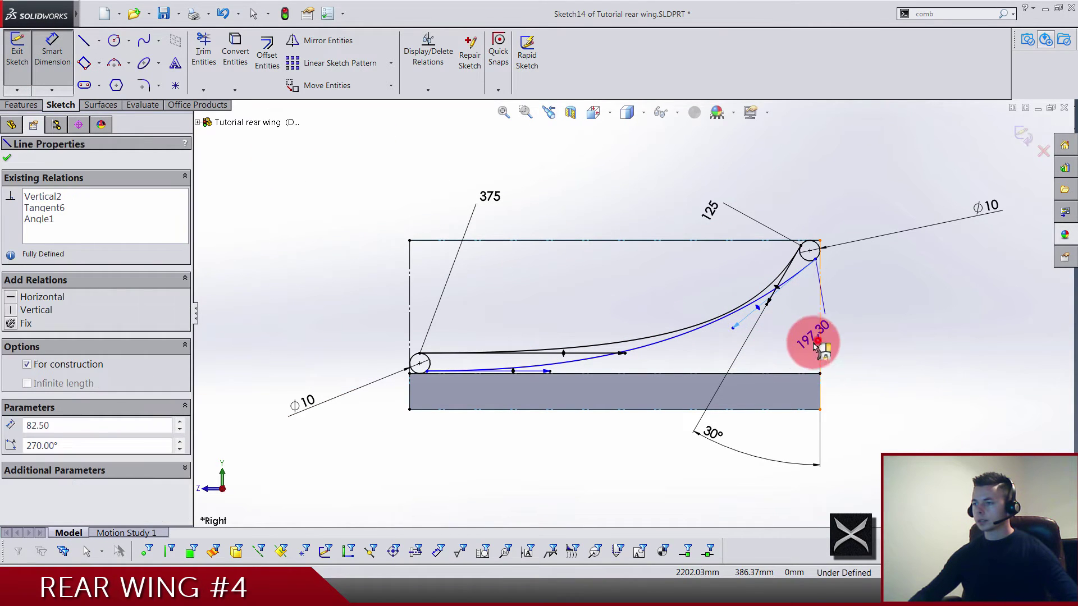
left_click(791, 364)
type("25")
key("Return")
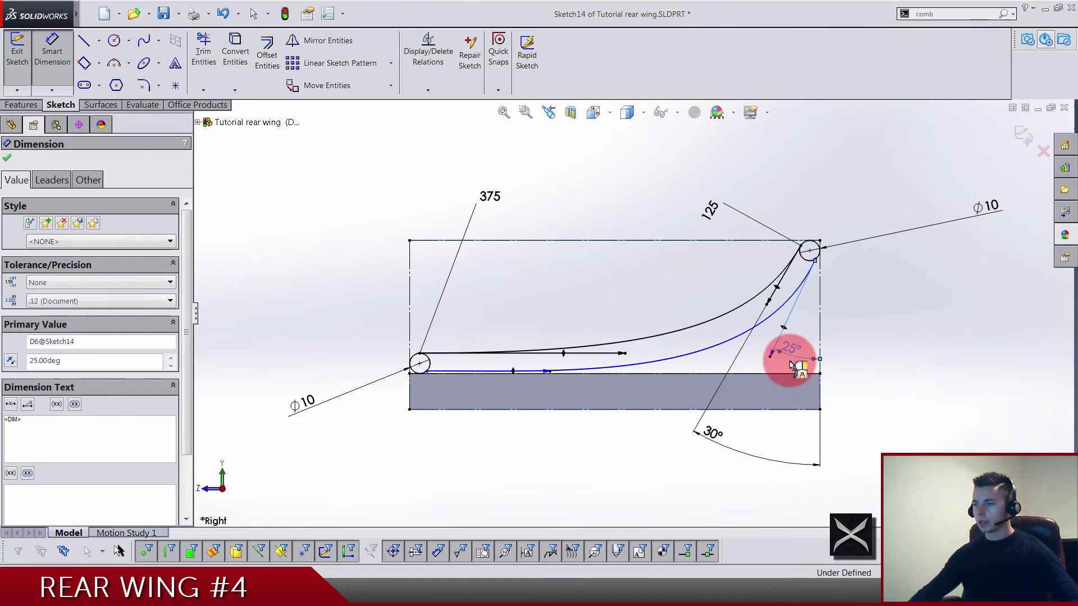
left_click(773, 355)
left_click(923, 327)
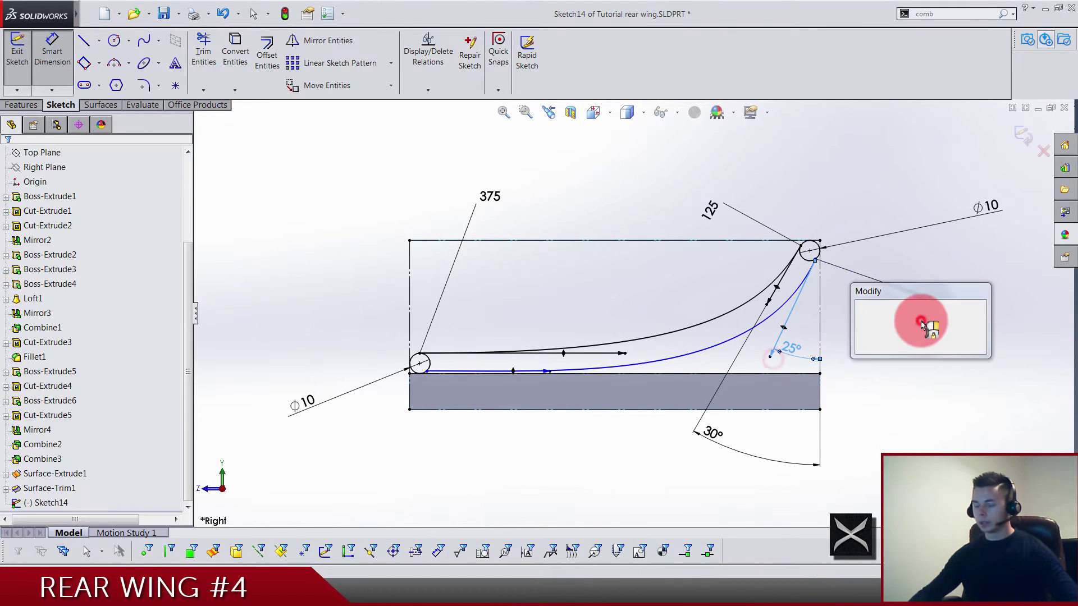
type("130")
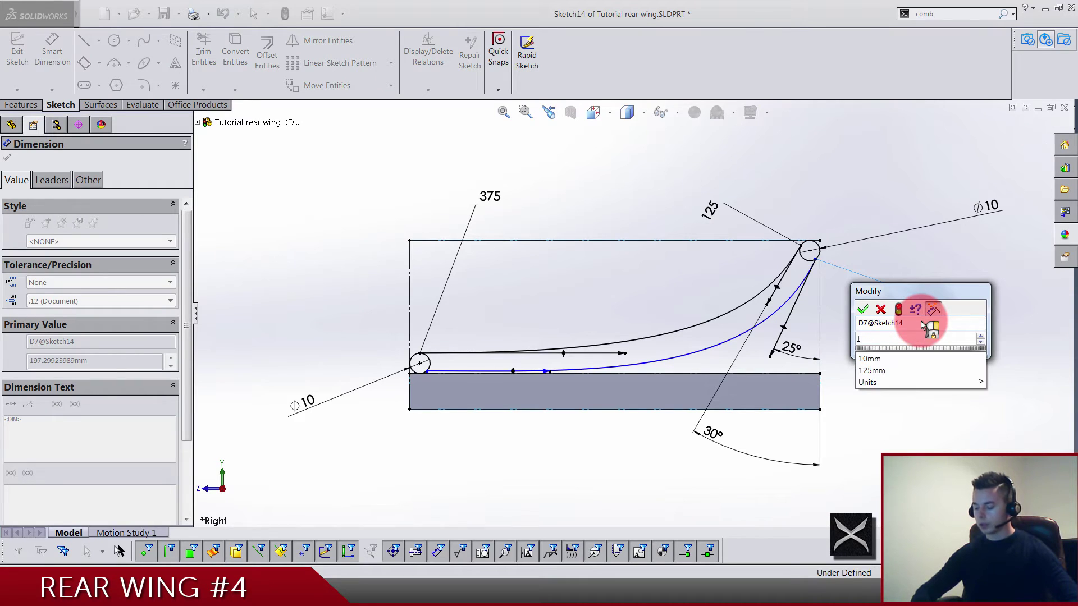
key("Return")
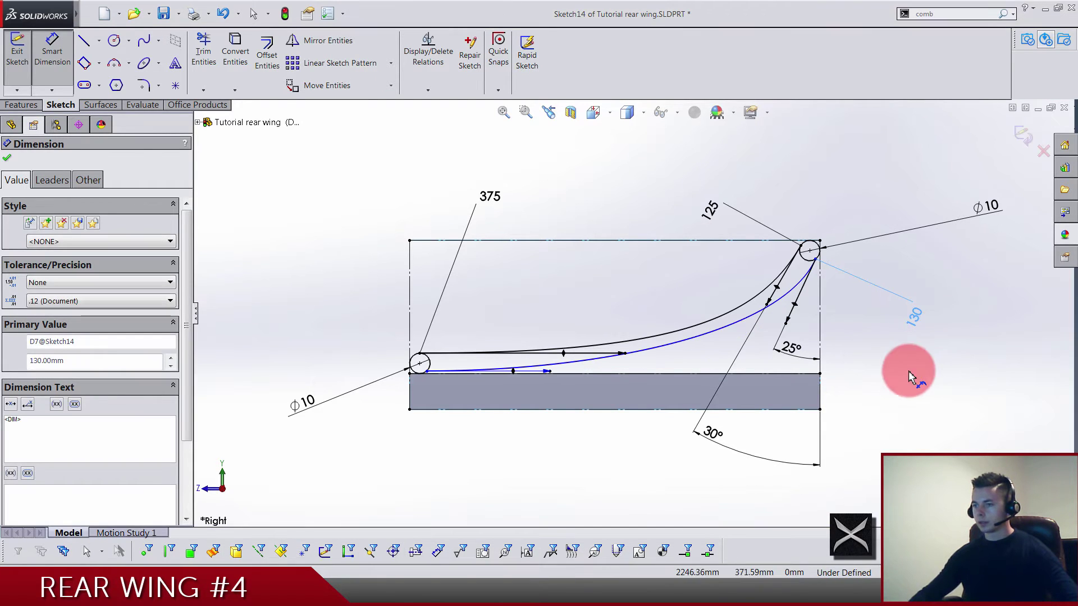
left_click(908, 371)
- Set the lower spline's left tangent length to 390
left_click(551, 372)
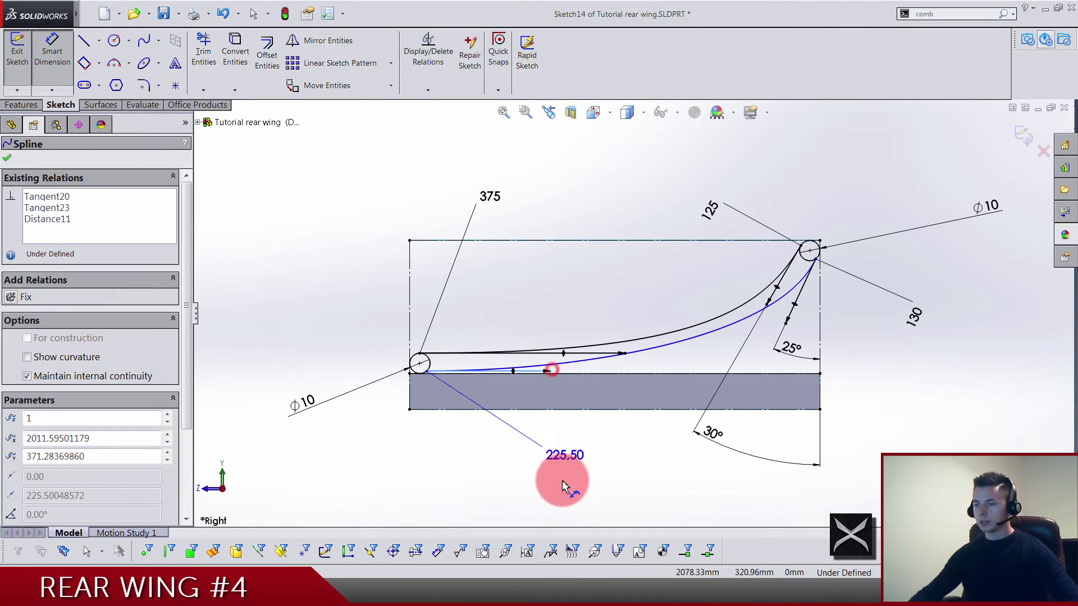
left_click(562, 484)
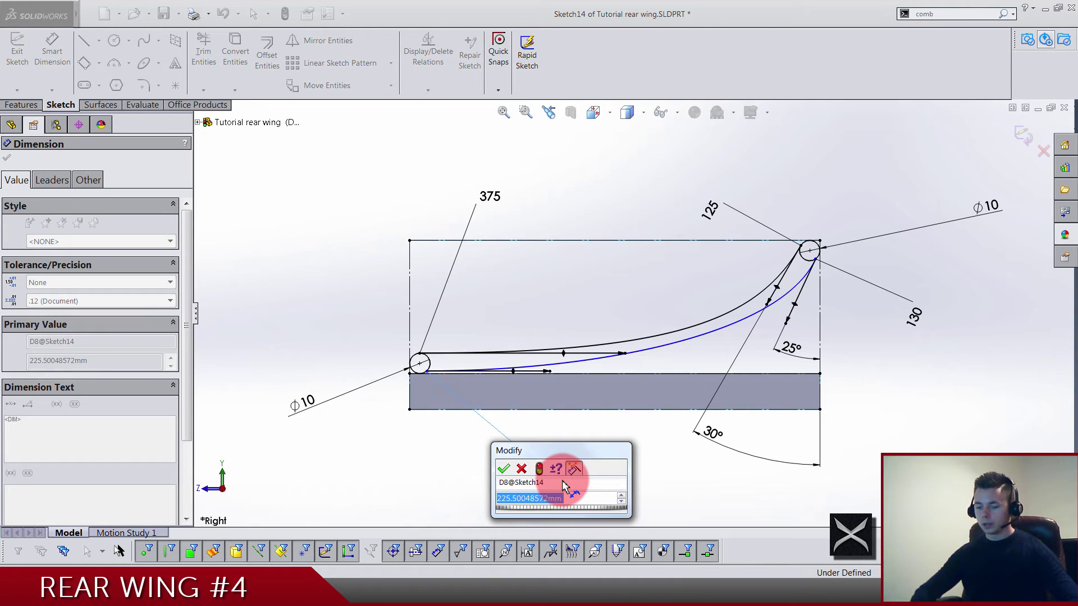
type("390")
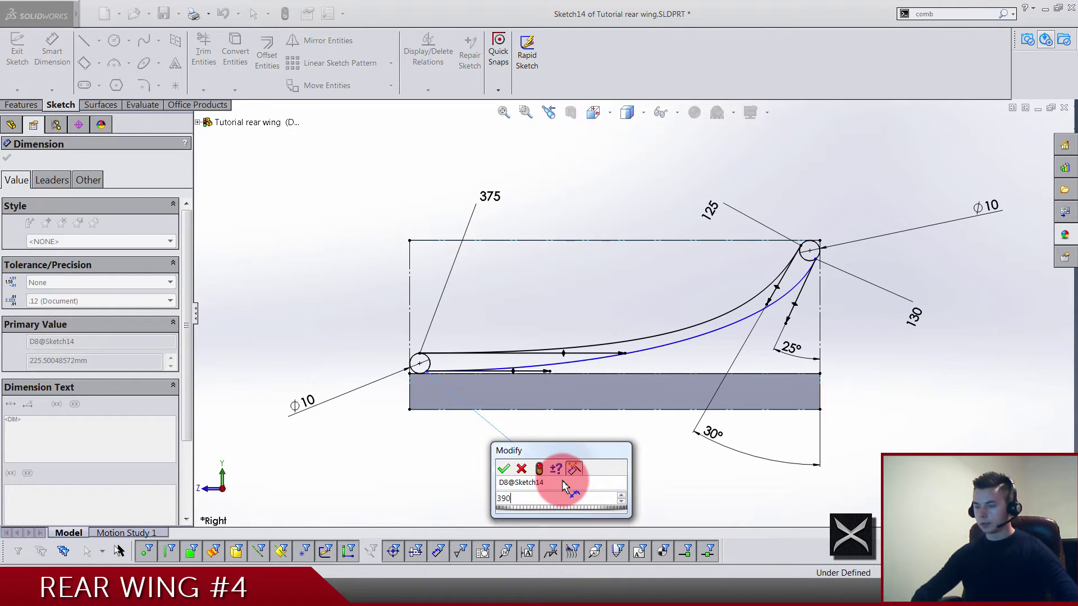
key("Return")
left_click(626, 446)
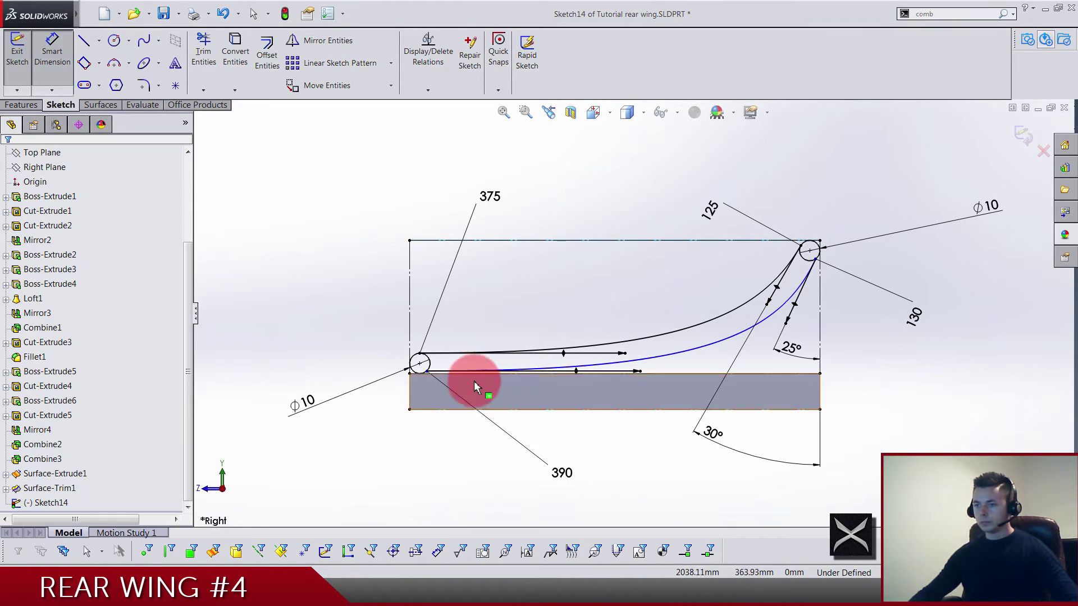
key("Escape")
- Make the lower spline tangent to both the left and right tip circles
left_click(429, 368)
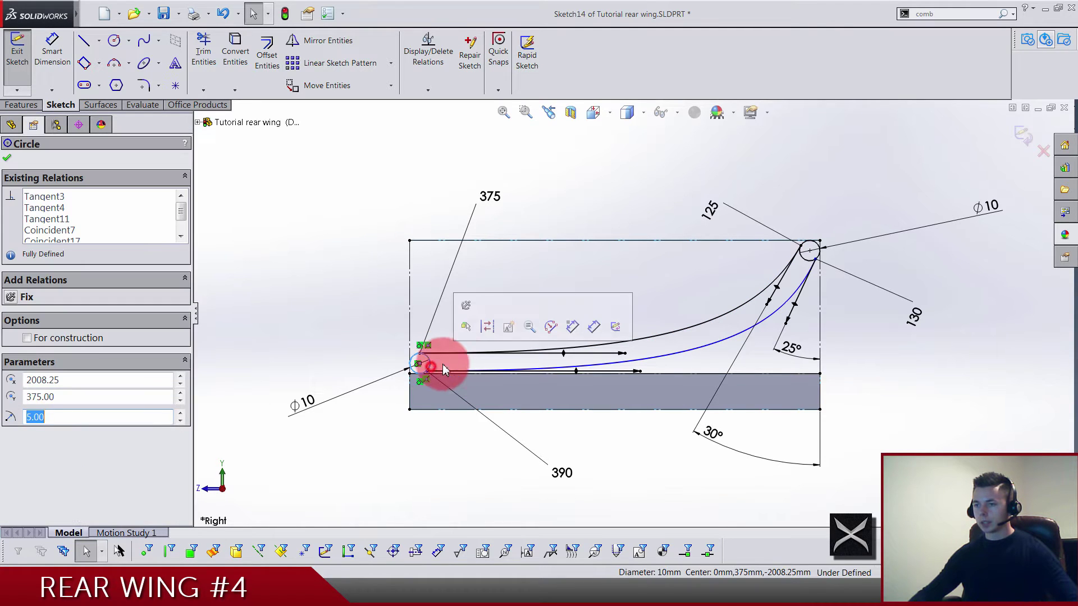
left_click(476, 370, "ctrl")
left_click(516, 316)
left_click(804, 263)
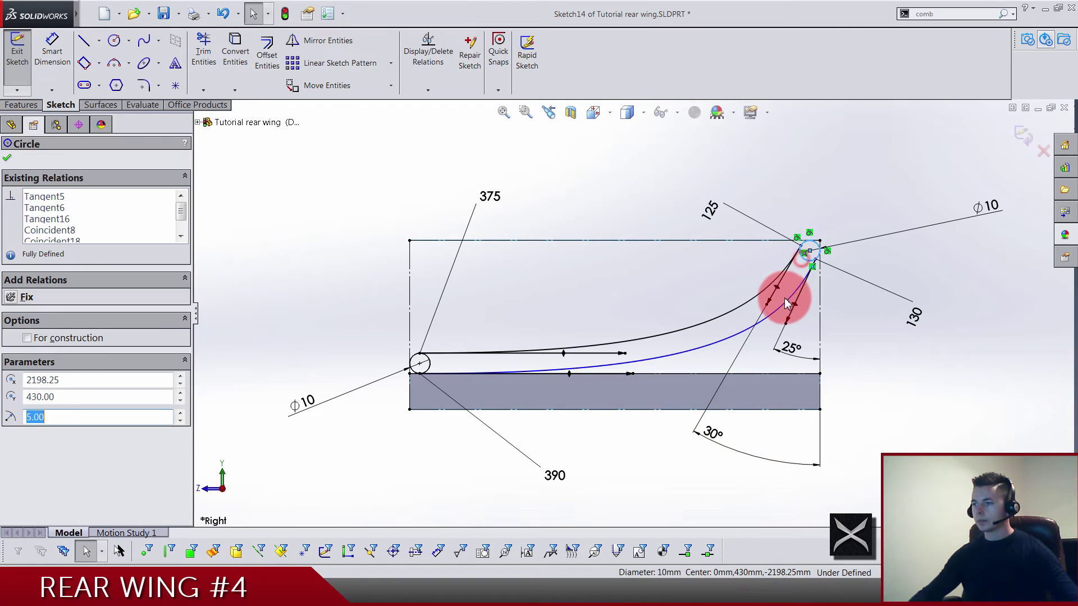
left_click(785, 312, "ctrl")
left_click(825, 257)
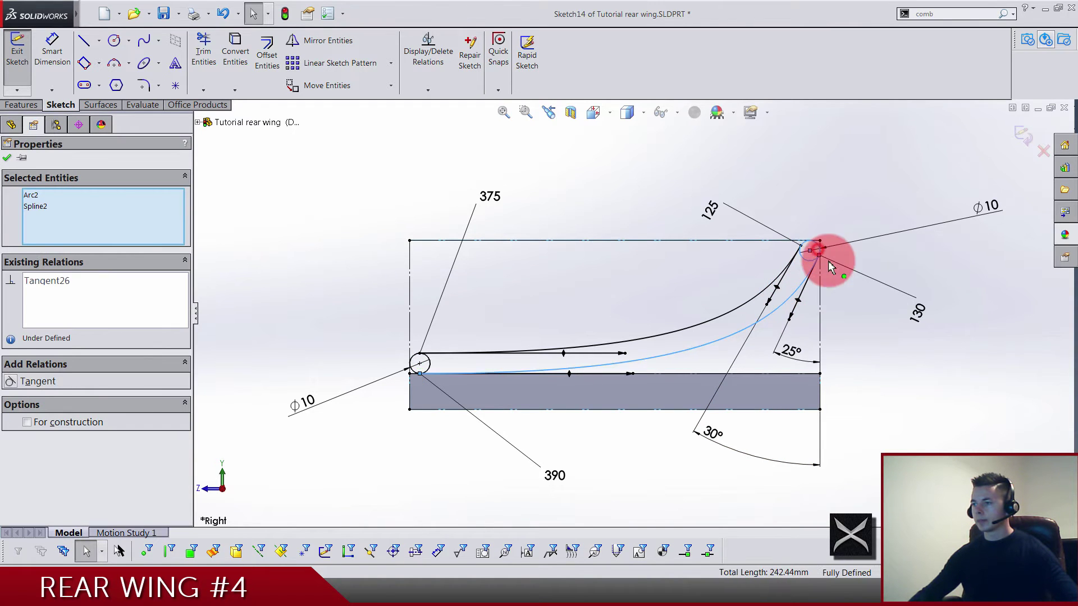
left_click(848, 274)
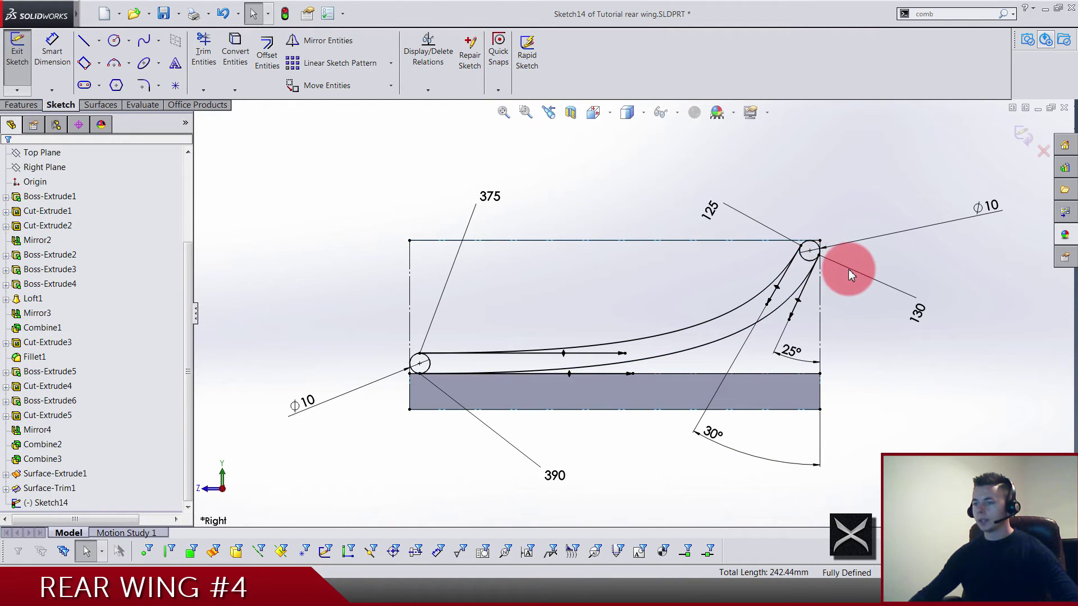
- Shrink the right tip circle to Ø2 and the left tip circle to Ø7.50
double_click(989, 214)
type("2")
key("Return")
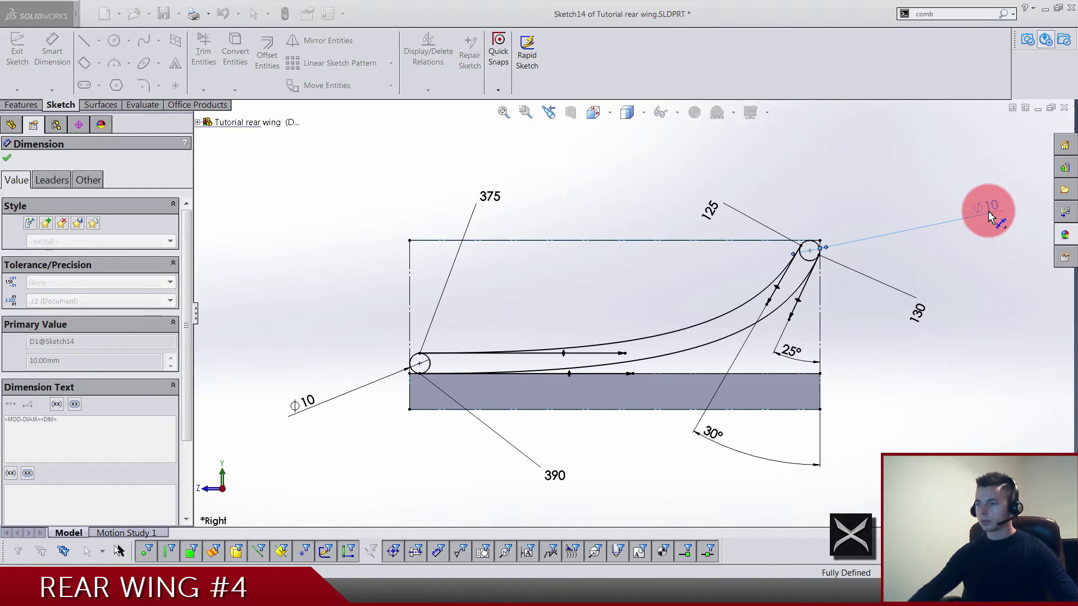
double_click(301, 404)
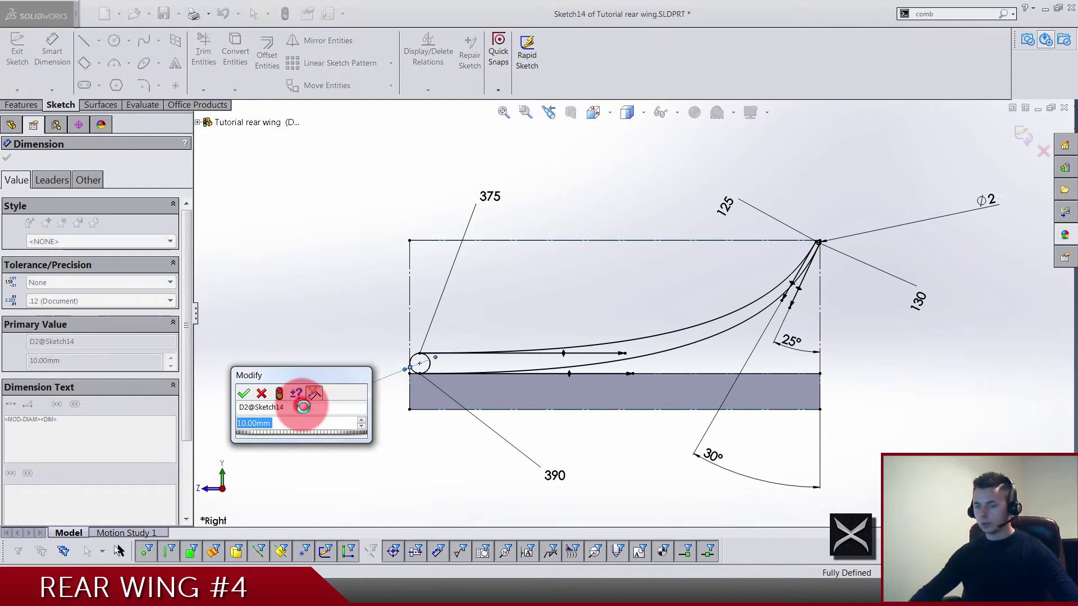
type("7.5")
key("Return")
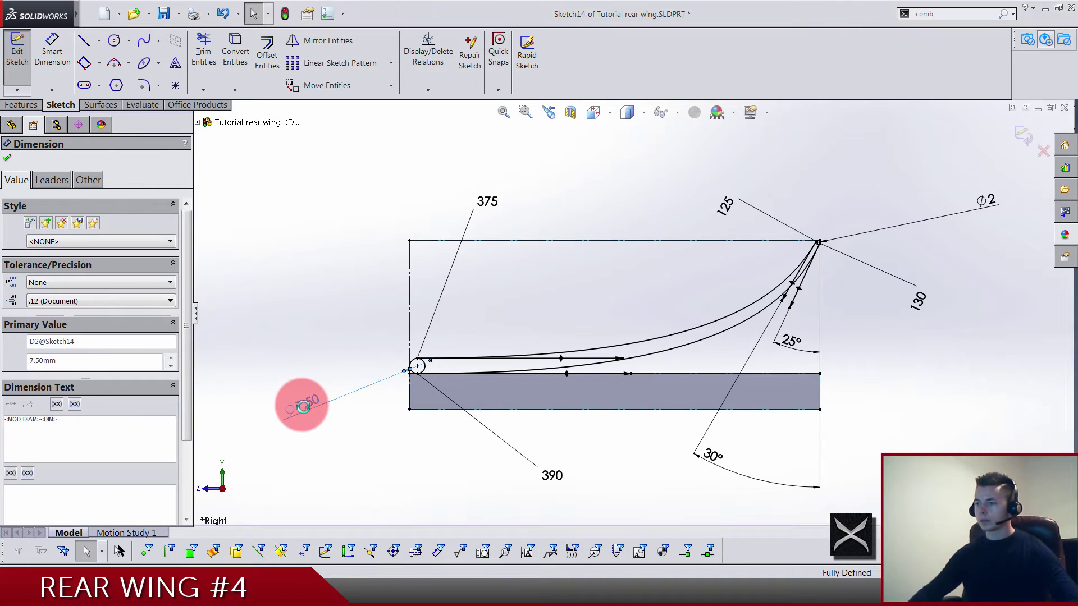
left_click(285, 325)
scroll(319, 333, "up", 1)
scroll(322, 332, "up", 2)
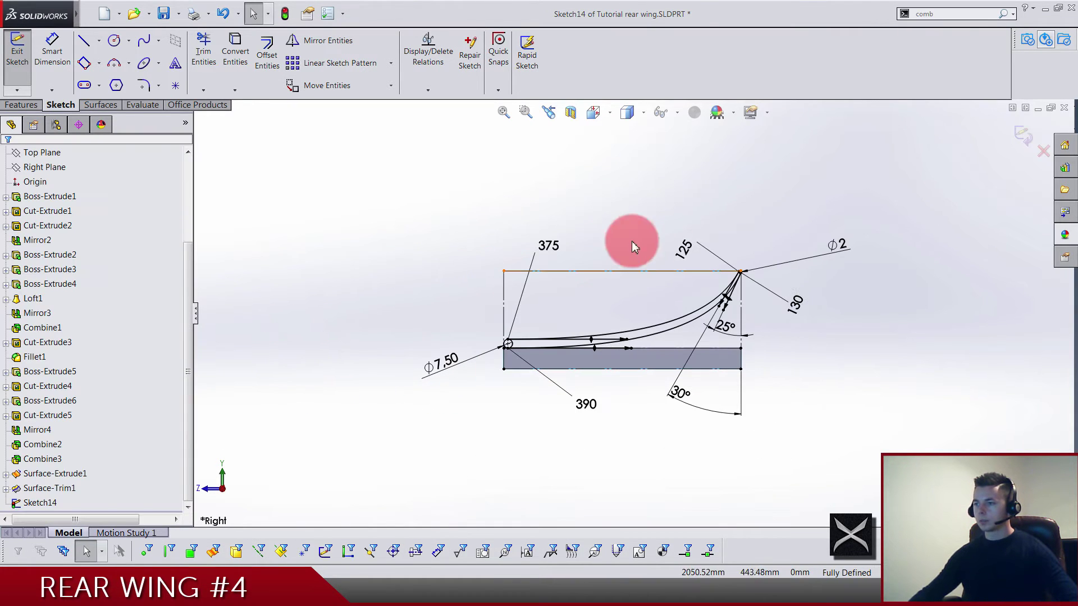
- Exit the sketch and select the Sketch14 airfoil regions for a boss extrusion
left_click(1022, 136)
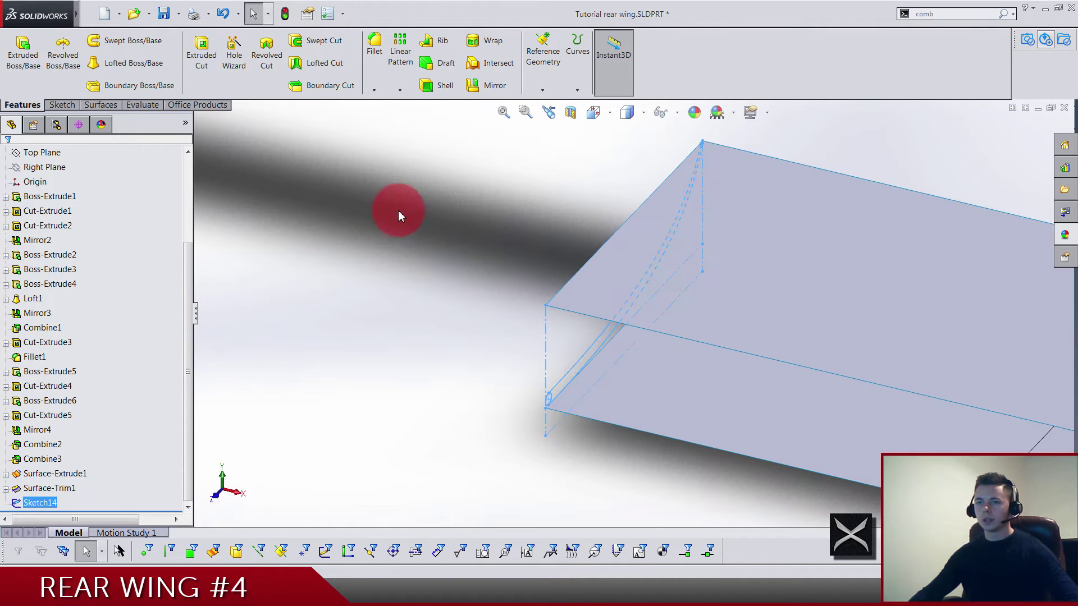
left_click(20, 48)
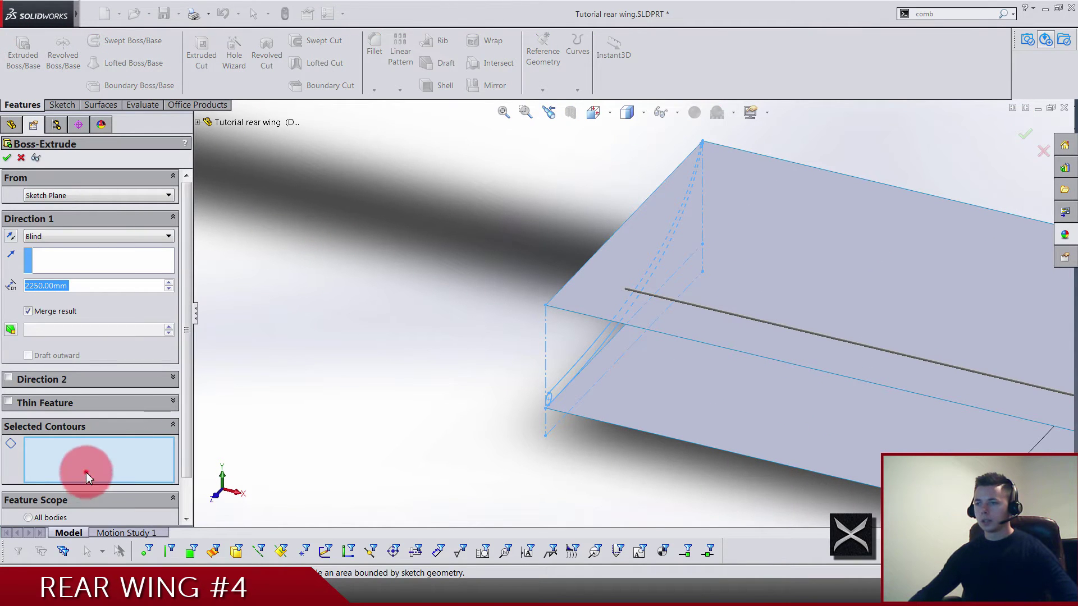
middle_click_drag(450, 372, 459, 193)
left_click(458, 179)
left_click(458, 204)
scroll(695, 439, "up", 5)
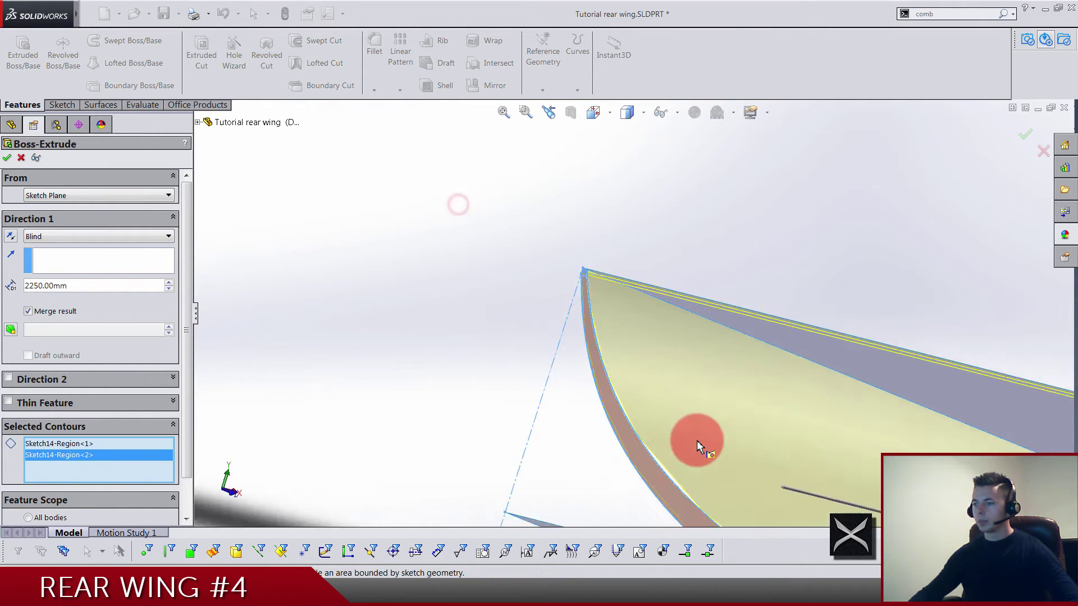
scroll(725, 453, "down", 6)
scroll(739, 383, "down", 3)
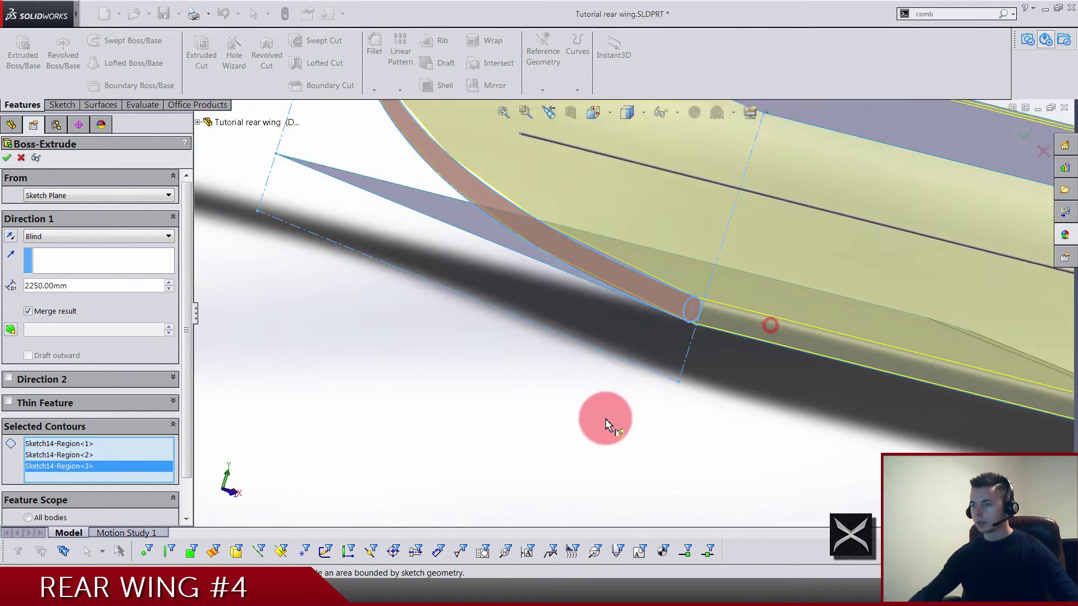
scroll(605, 418, "up", 6)
middle_click_drag(646, 416, 546, 417)
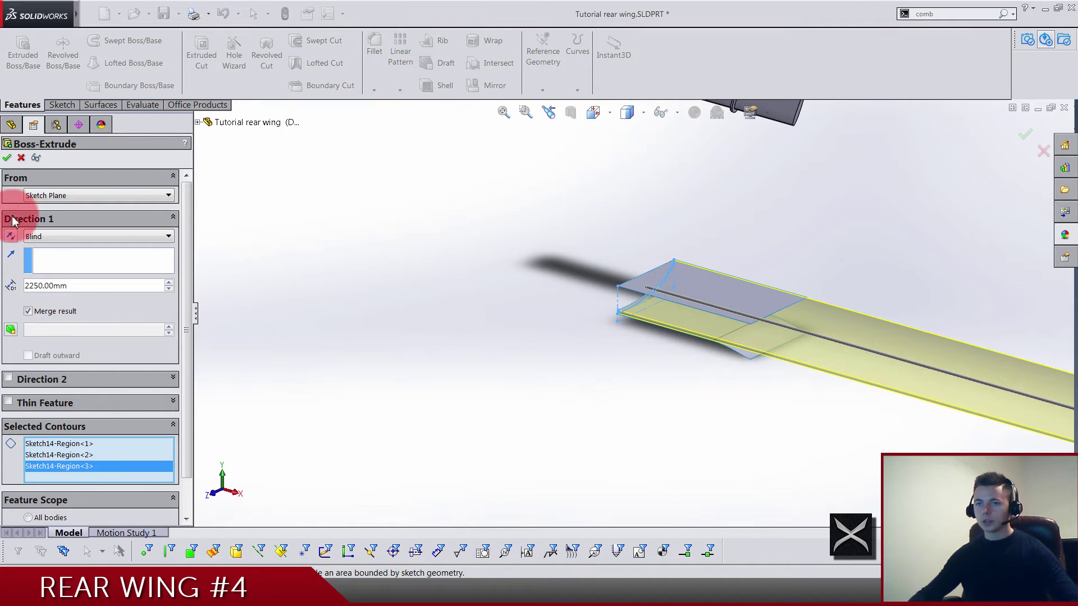
- Reverse the extrusion, make it Blind 500 mm, turn off Merge result, and save the part
left_click(11, 235)
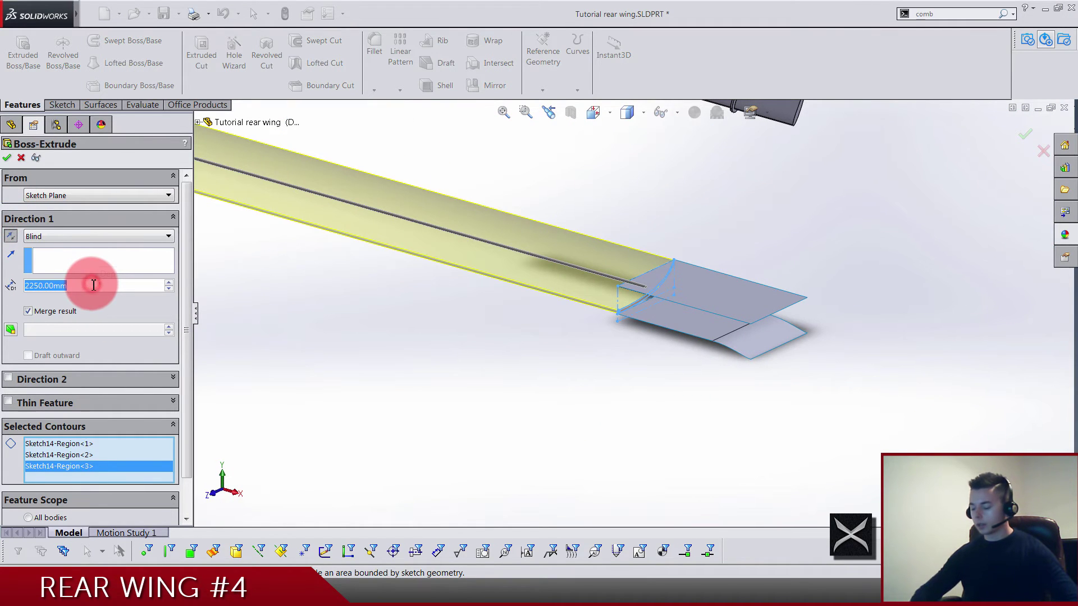
type("500")
key("Return")
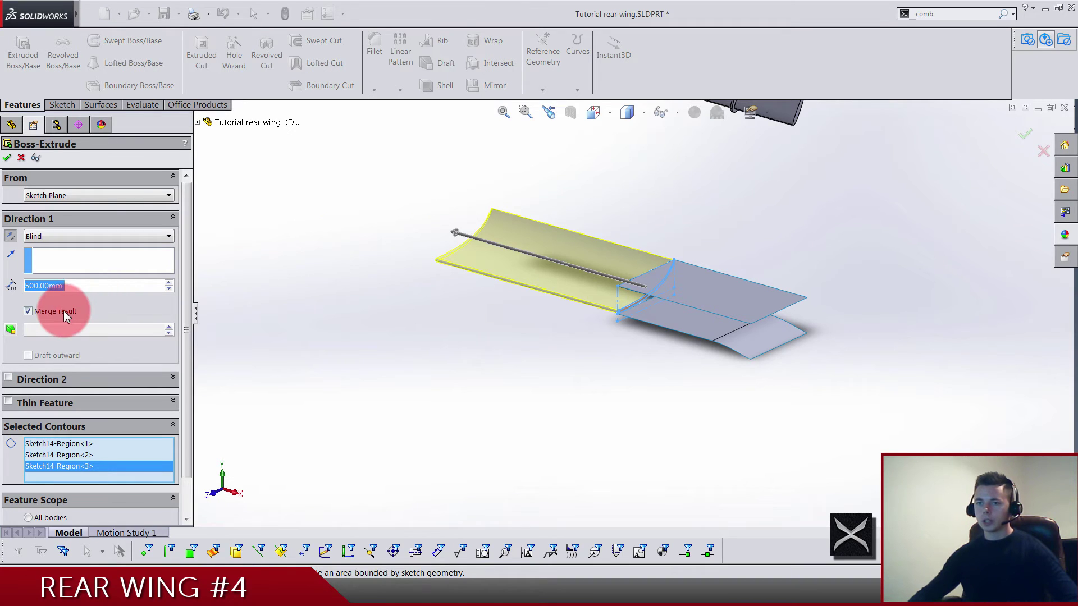
left_click(28, 311)
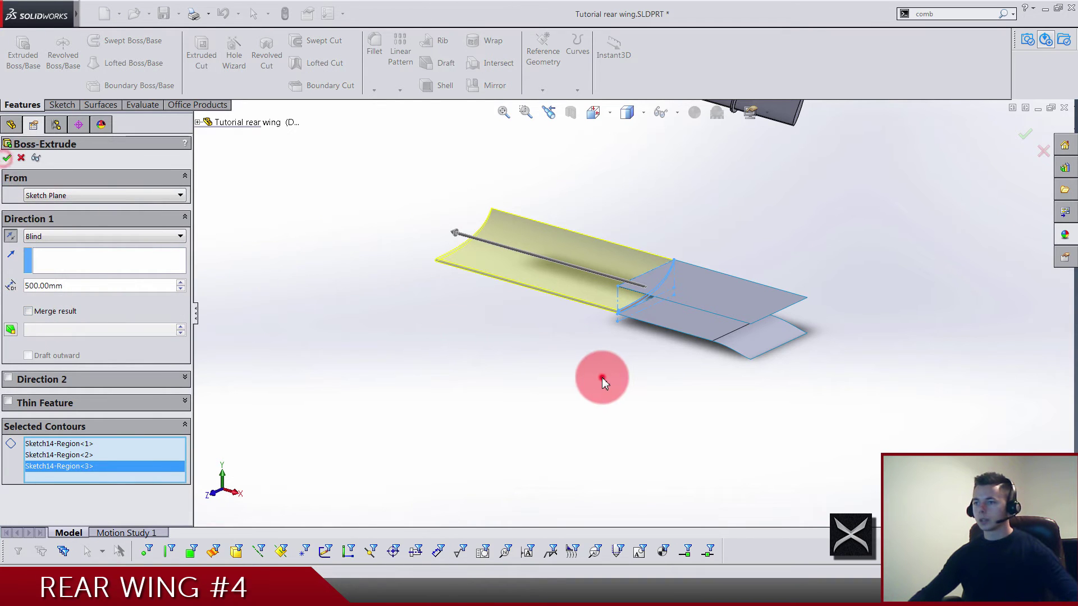
scroll(601, 377, "up", 4)
middle_click_drag(602, 377, 574, 407)
scroll(695, 290, "down", 4)
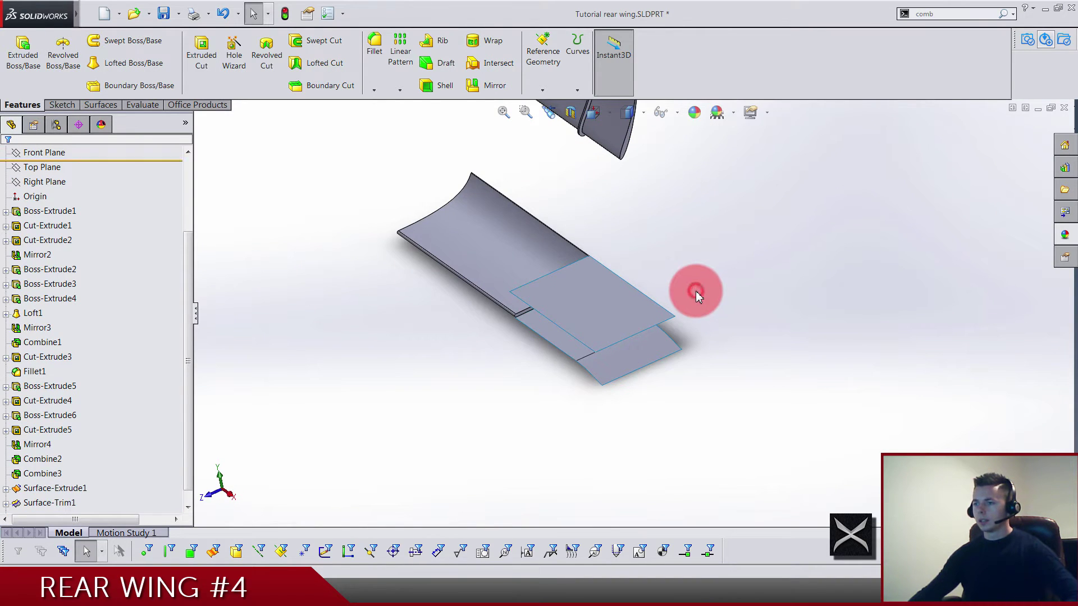
key("ctrl+s")
scroll(86, 352, "up", 4)
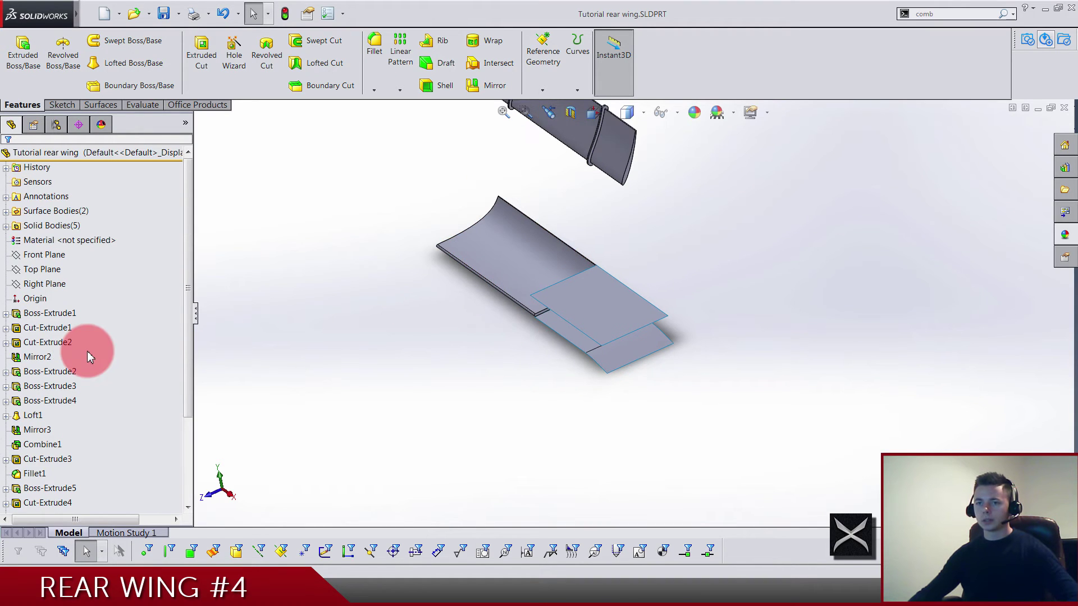
- Show the Combine3 body and start a sketch on the endplate's outer face
left_click(6, 226)
left_click(50, 284)
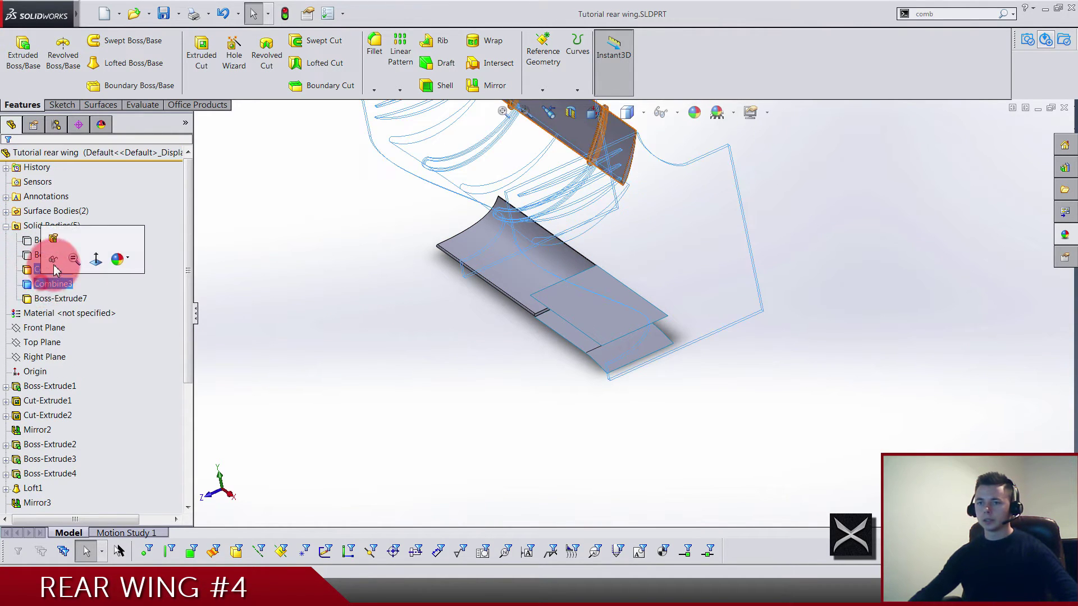
left_click(53, 260)
left_click(481, 373)
middle_click_drag(571, 357, 644, 376)
left_click(649, 285)
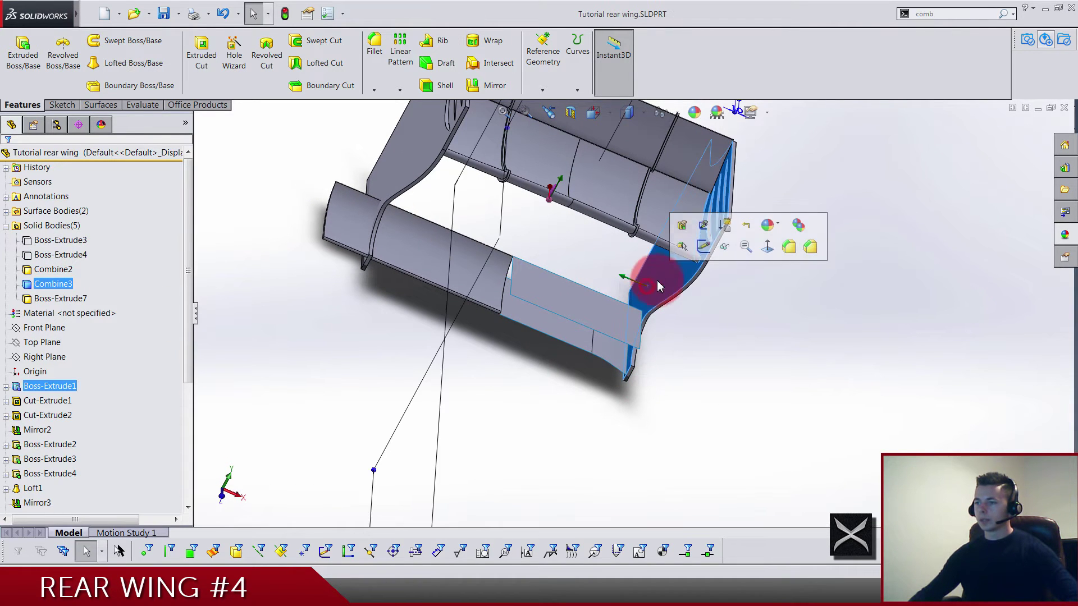
left_click(702, 248)
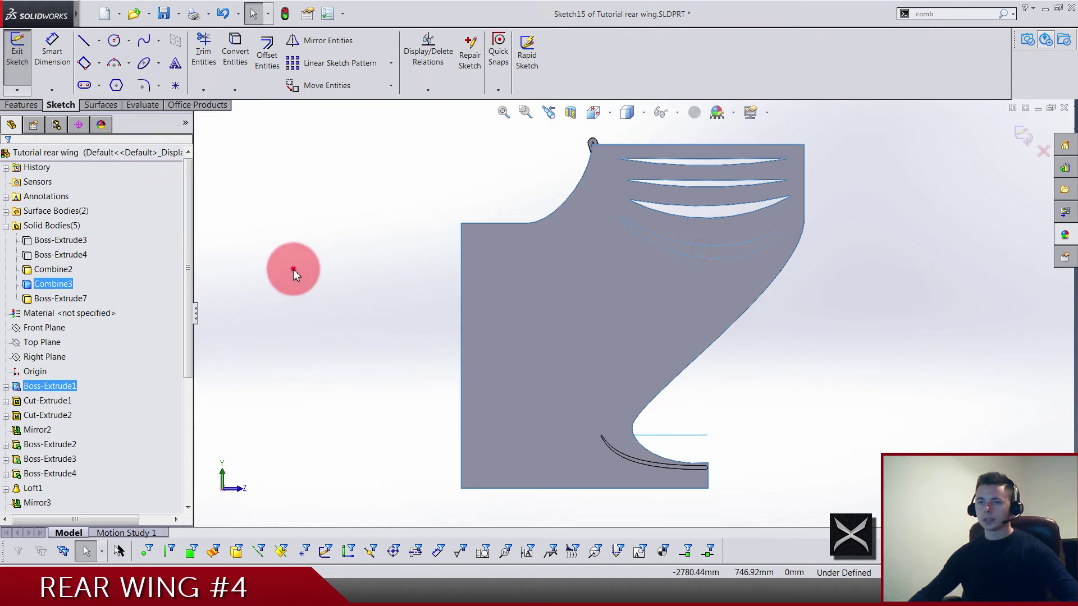
- Hide the Combine3 and Boss-Extrude7 bodies and flip to the opposite side view
left_click(52, 282)
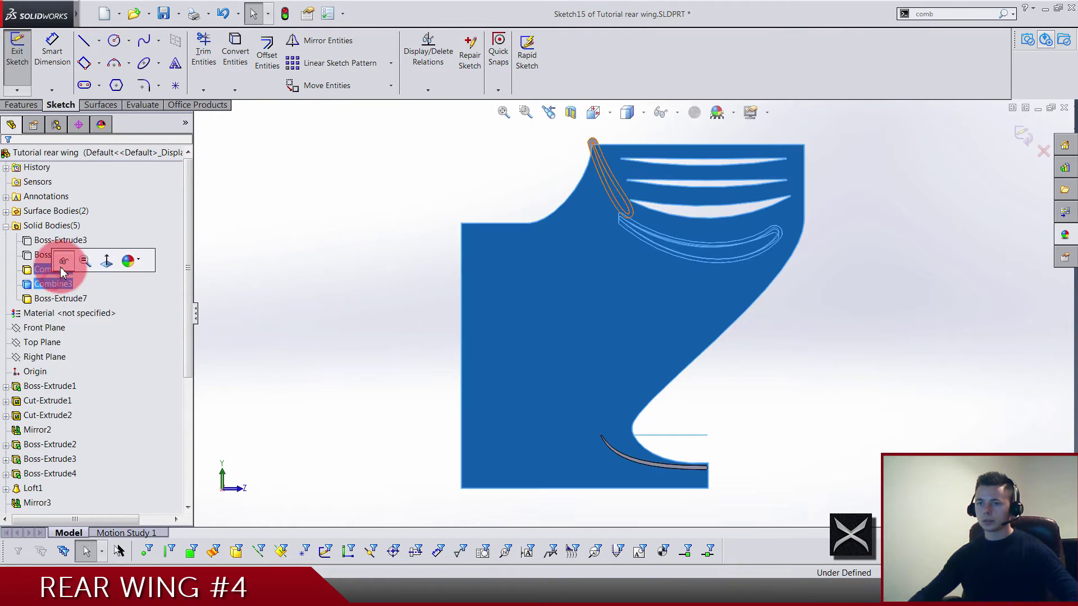
left_click(63, 259)
left_click(399, 216)
key("ctrl+8")
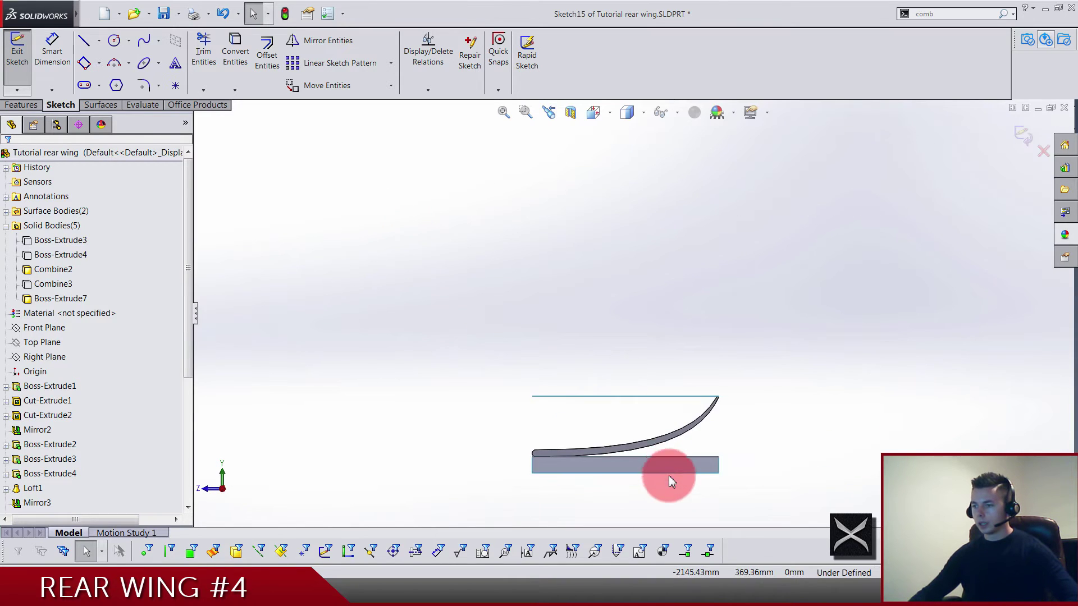
scroll(668, 469, "down", 5)
scroll(106, 421, "down", 5)
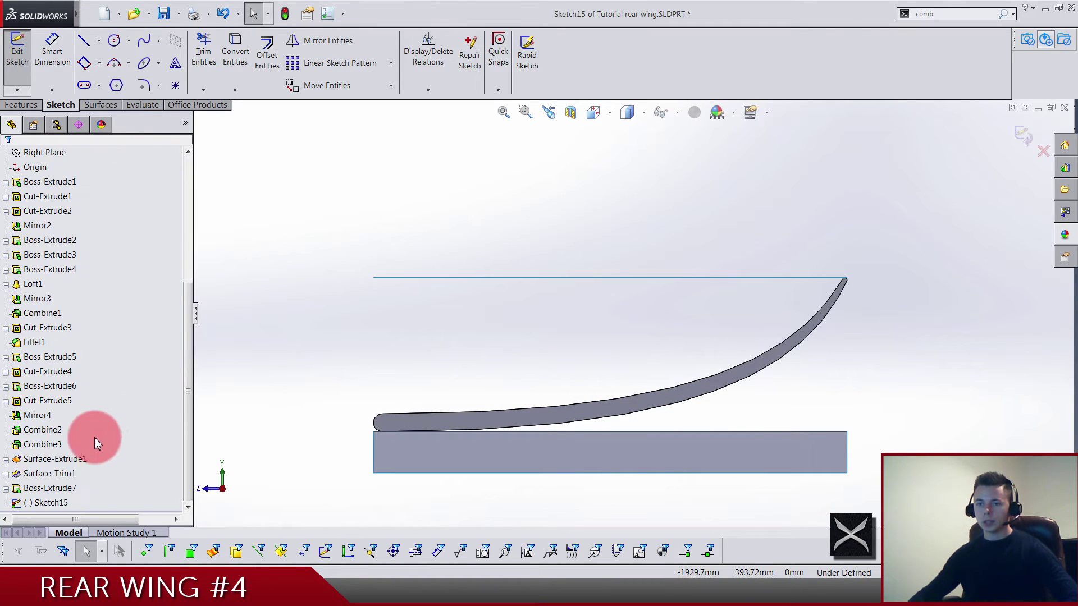
left_click(65, 489)
left_click(78, 469)
left_click(409, 297)
scroll(409, 296, "up", 1)
- Draw a corner rectangle from the top line's left end to the base's bottom-right corner
left_click(102, 64)
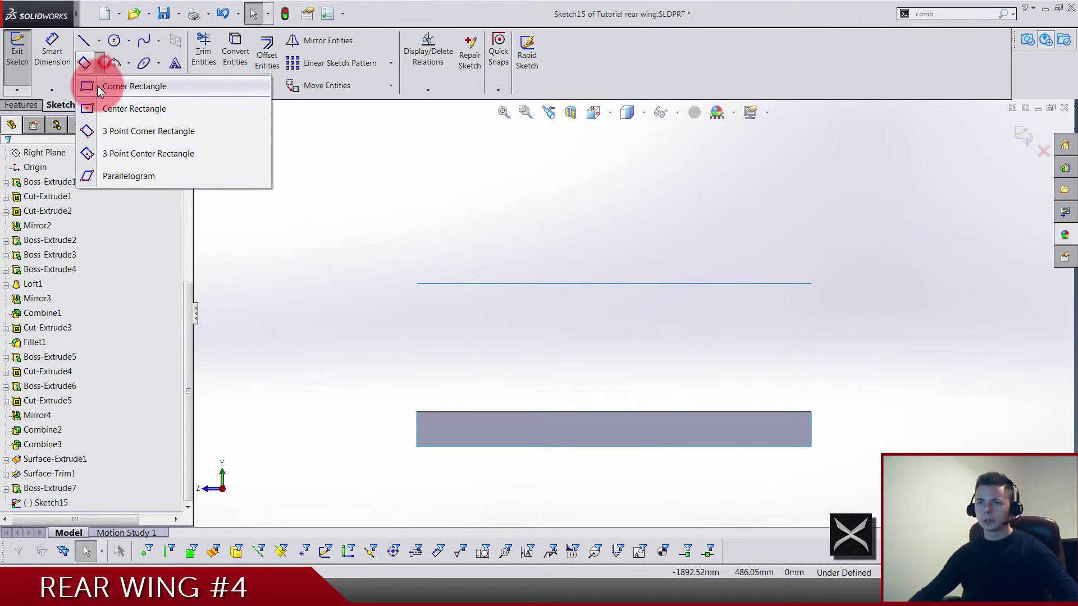
left_click(129, 86)
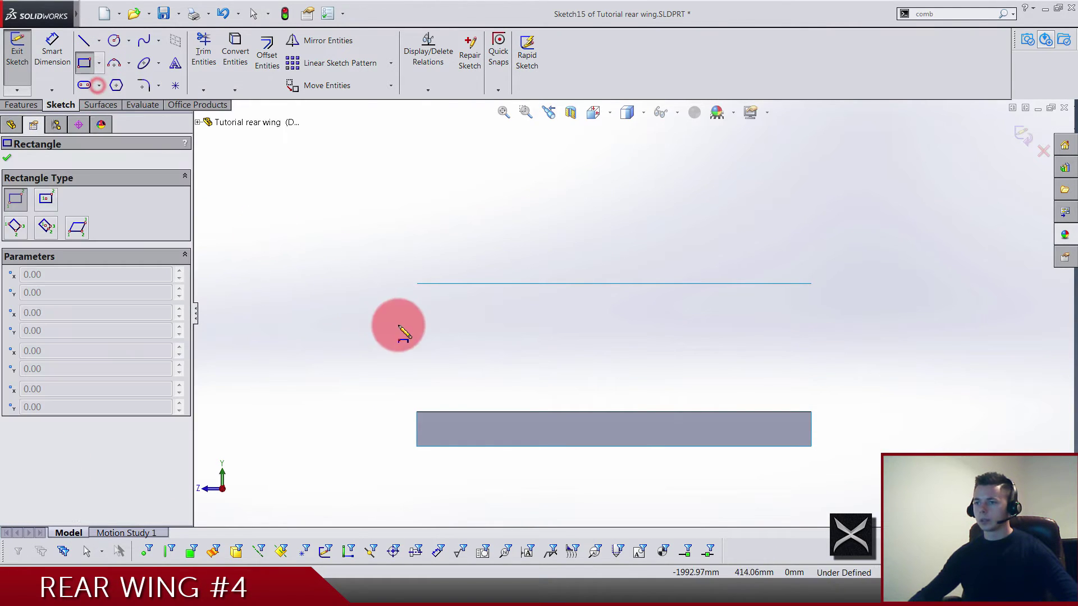
left_click_drag(417, 284, 813, 447)
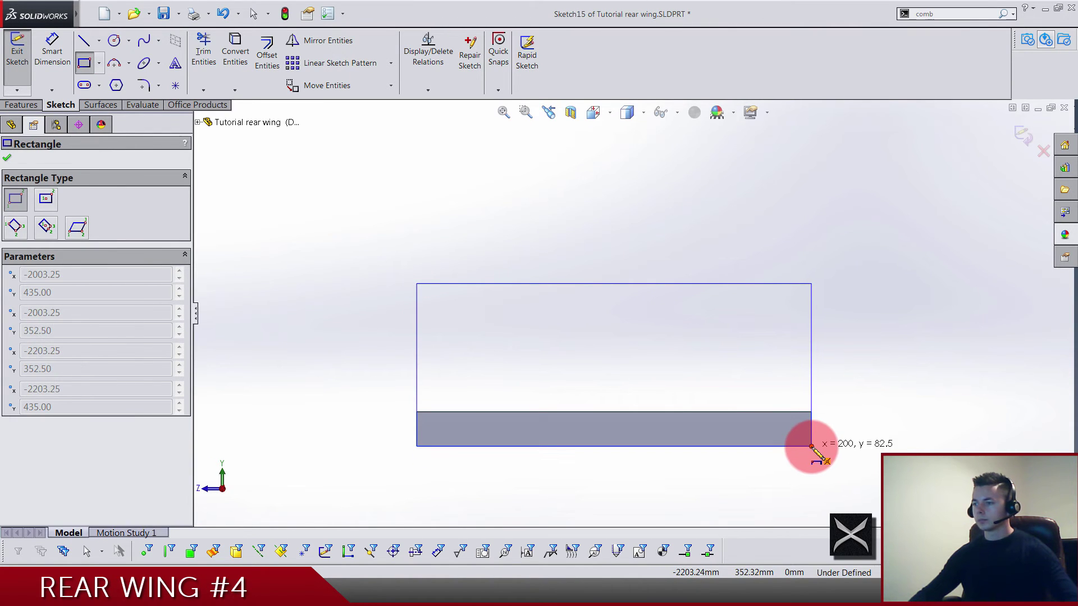
left_click(811, 445)
key("Escape")
scroll(595, 348, "up", 4)
- Convert all four rectangle lines to construction geometry
left_click_drag(493, 295, 729, 387)
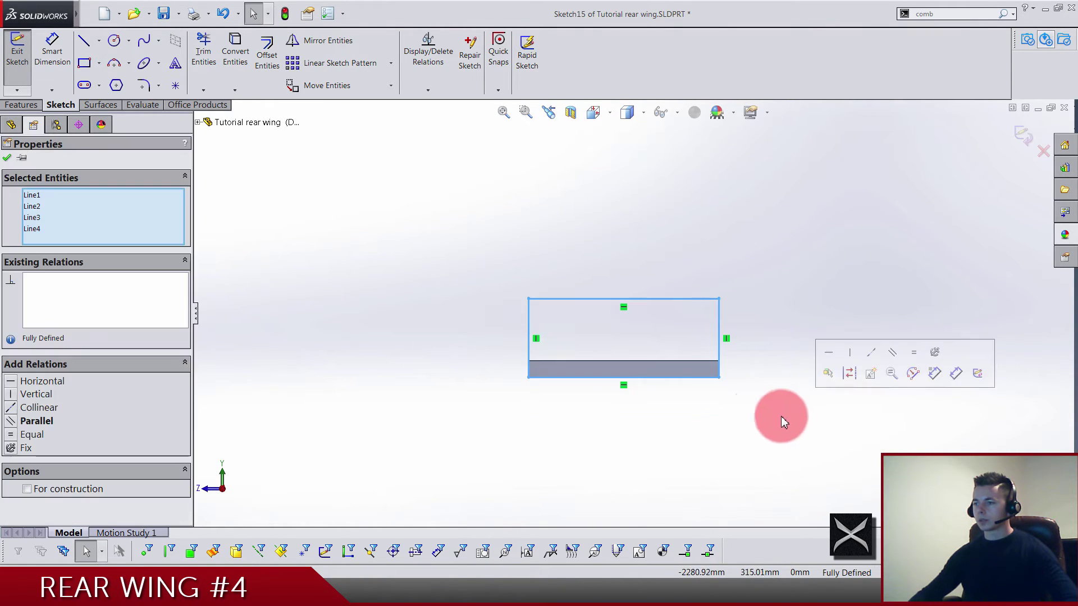
left_click(332, 359)
scroll(645, 354, "down", 5)
scroll(620, 298, "up", 1)
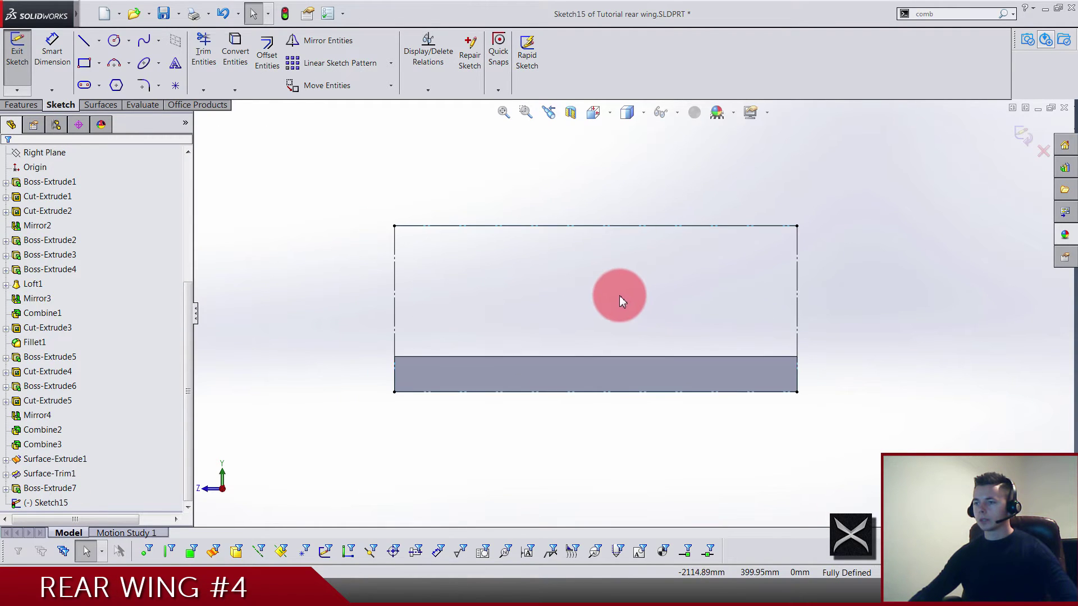
scroll(429, 253, "down", 1)
scroll(617, 278, "up", 1)
scroll(726, 280, "down", 1)
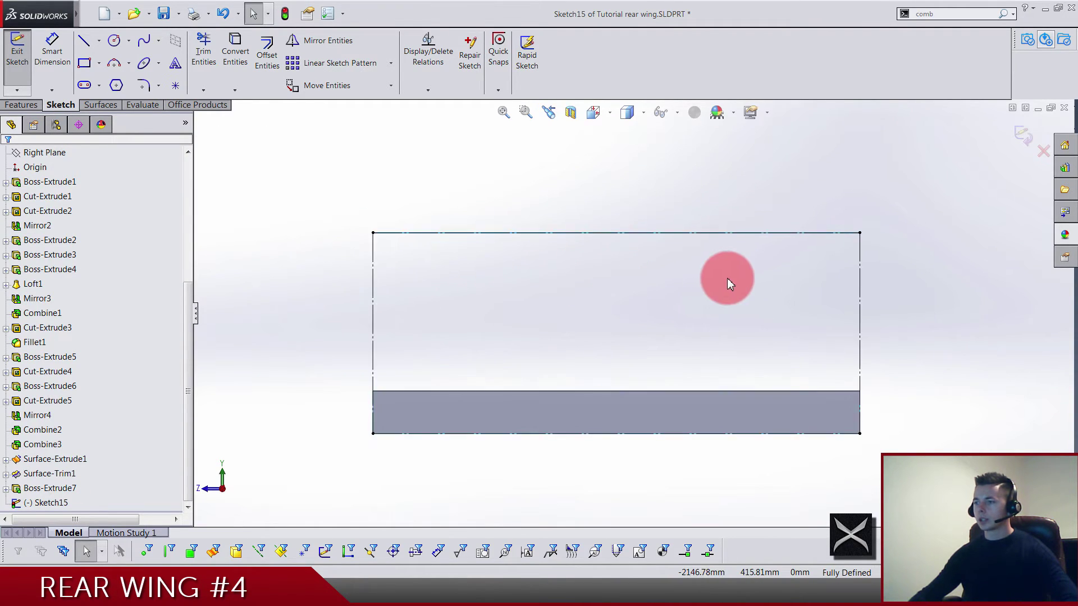
- Draw two circles, one near the lower-left and one near the upper-right corner
left_click(114, 40)
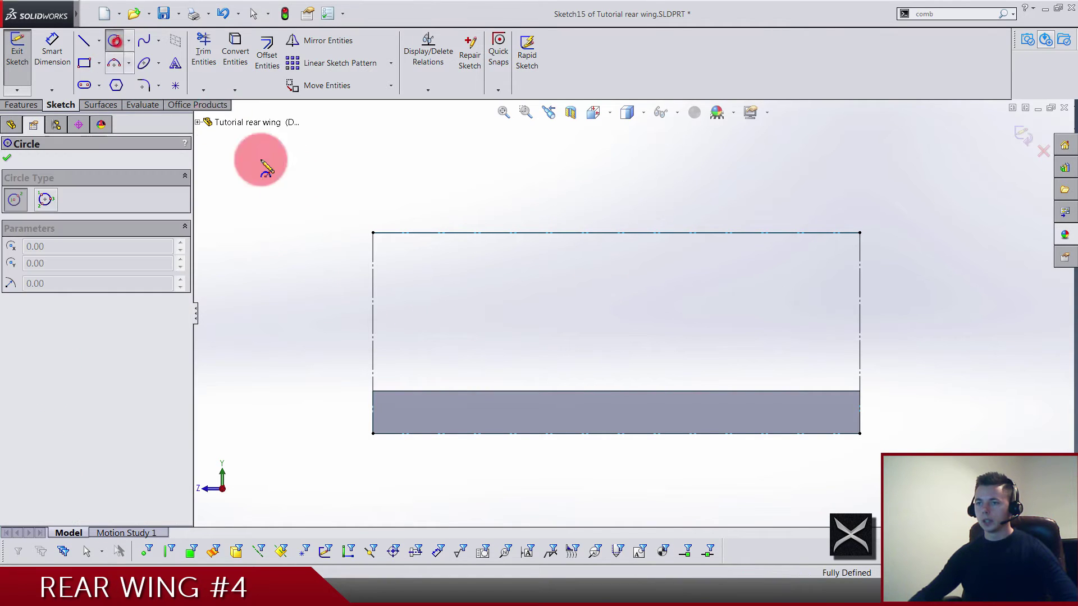
left_click(429, 368)
left_click(413, 397)
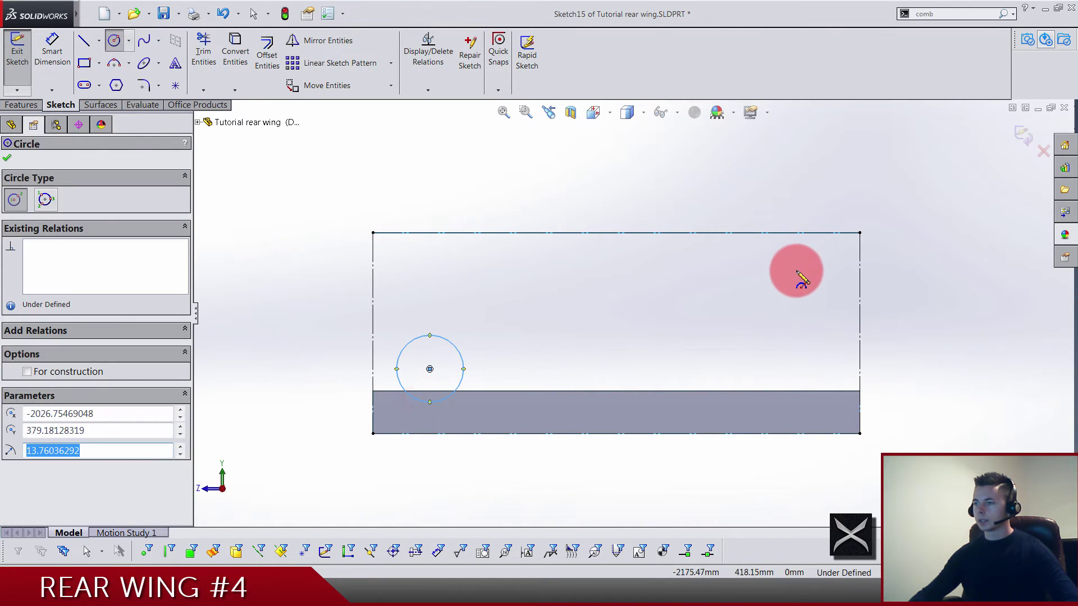
left_click(793, 269)
left_click(794, 305)
key("Escape")
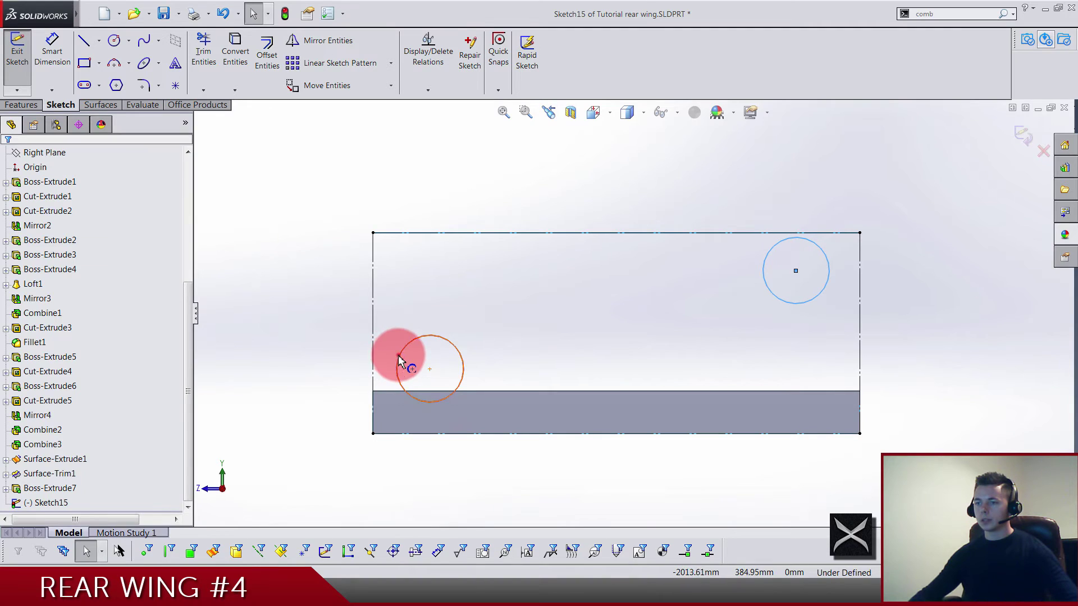
- Make the lower-left circle tangent to the rectangle's left and bottom edges
left_click(398, 356)
left_click(372, 362, "ctrl")
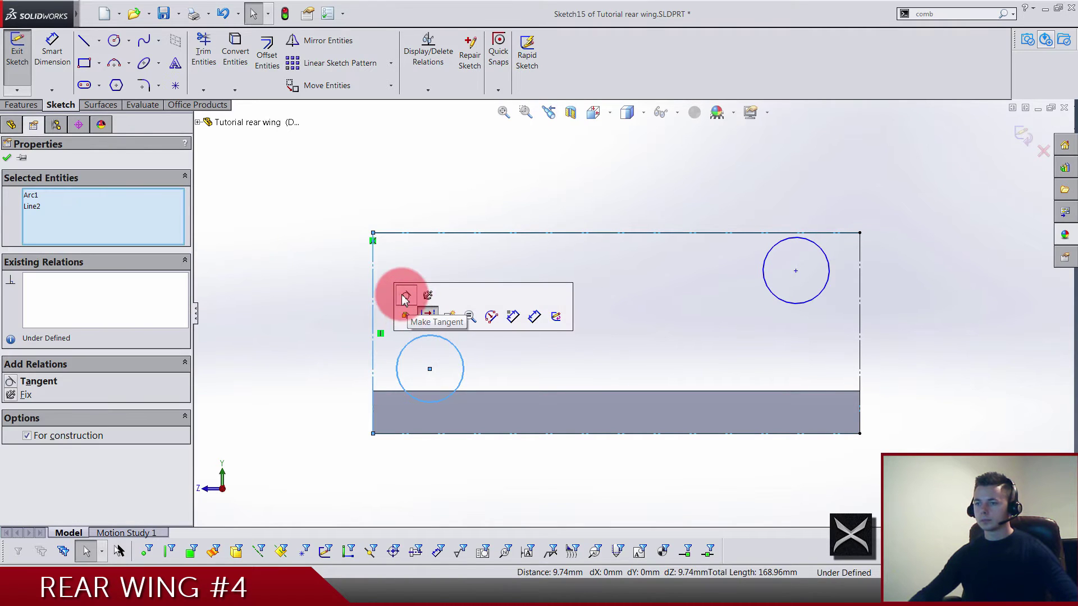
left_click(403, 294)
left_click(414, 399)
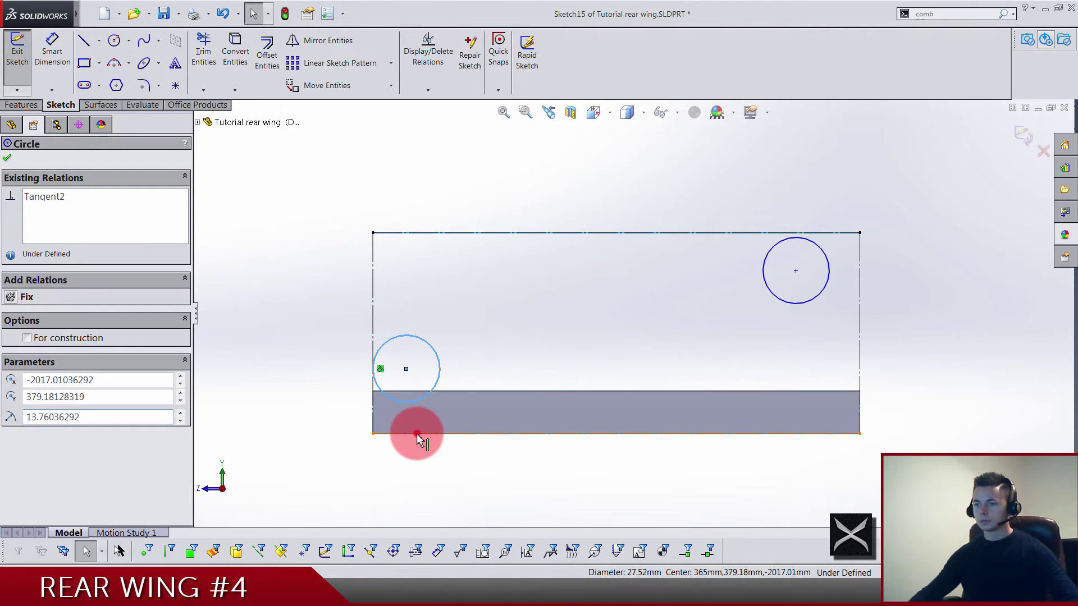
left_click(416, 433)
left_click(439, 371, "ctrl")
left_click(454, 374)
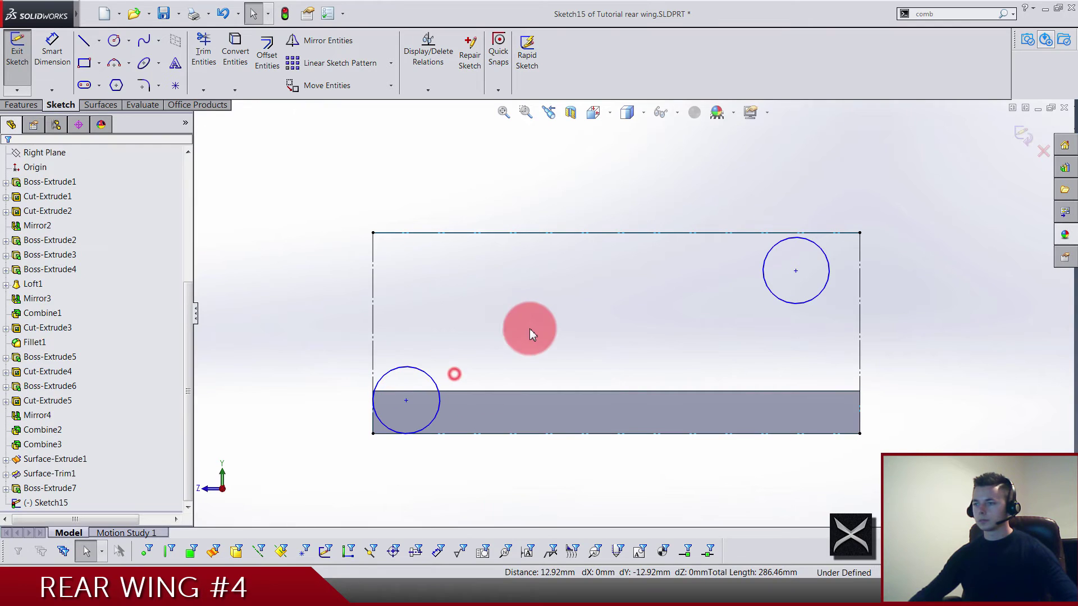
- Make the upper-right circle tangent to the rectangle's top and right edges
left_click(783, 233)
left_click(789, 237, "ctrl")
left_click(815, 181)
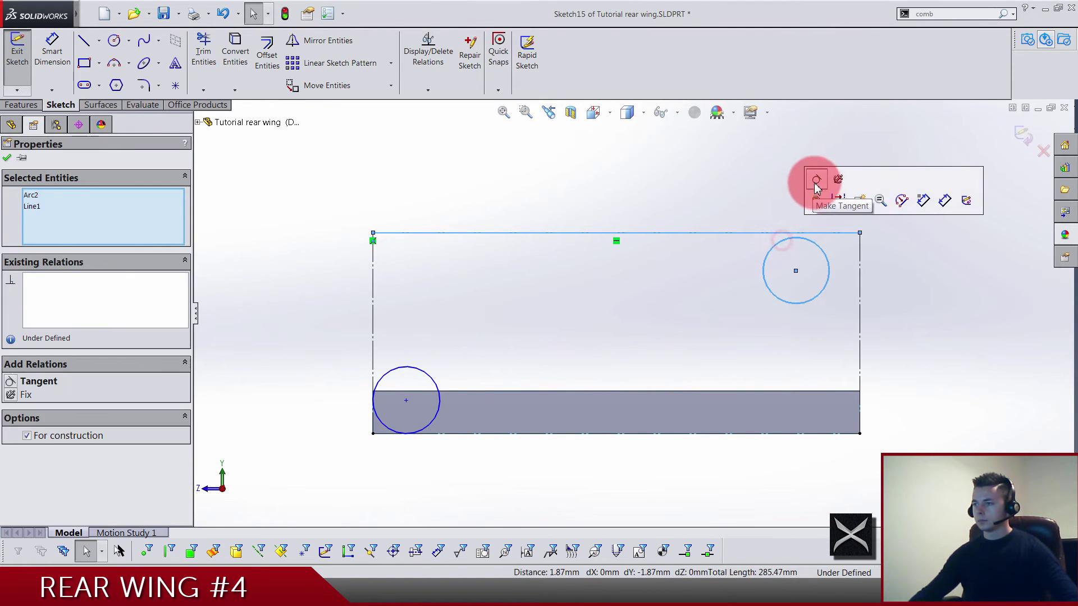
left_click(829, 260)
left_click(859, 287, "ctrl")
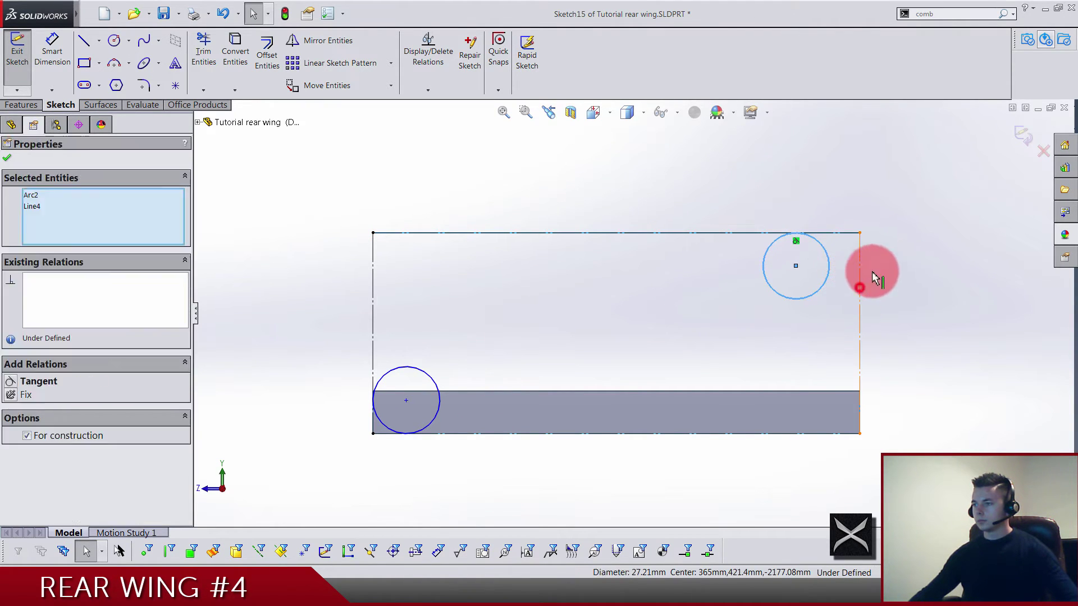
left_click(894, 238)
left_click(558, 243)
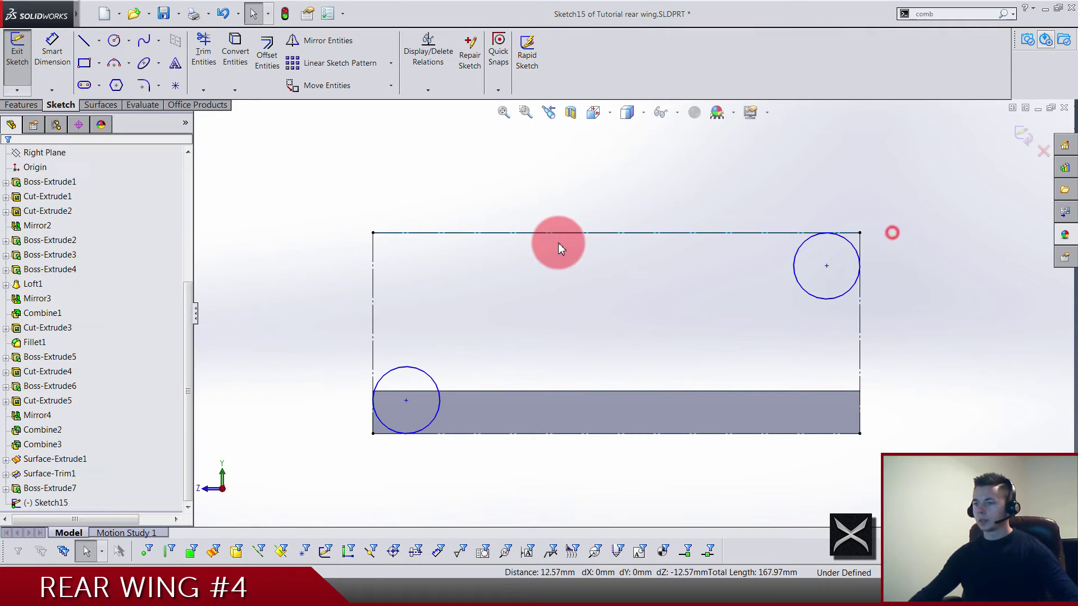
- Dimension the upper-right and lower-left circles to 20 mm diameter each
left_click(52, 56)
left_click(835, 293)
left_click(890, 252)
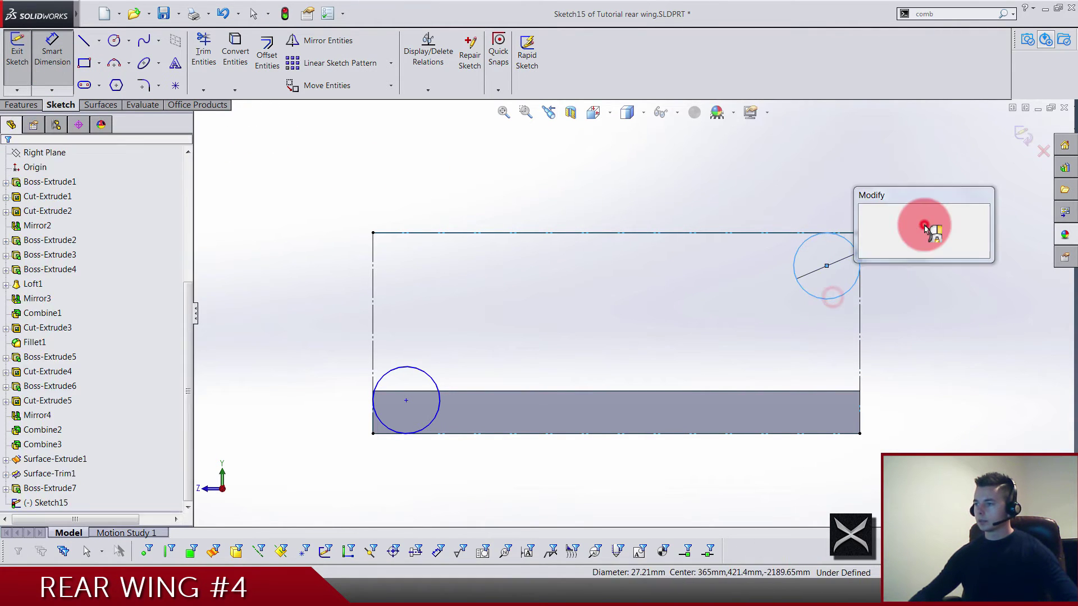
type("20")
key("Return")
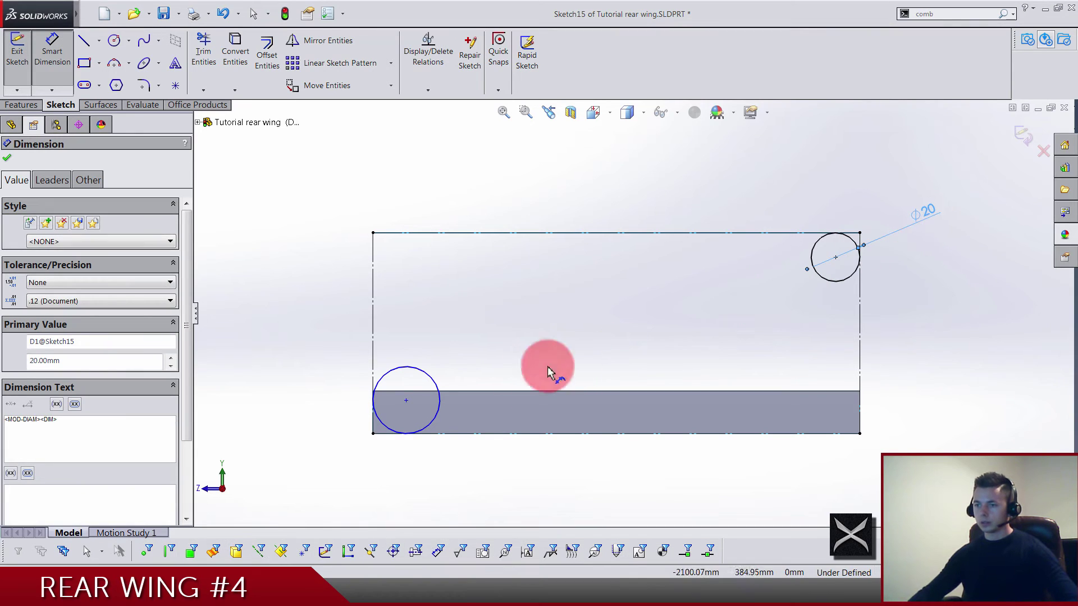
left_click(440, 419)
left_click(323, 320)
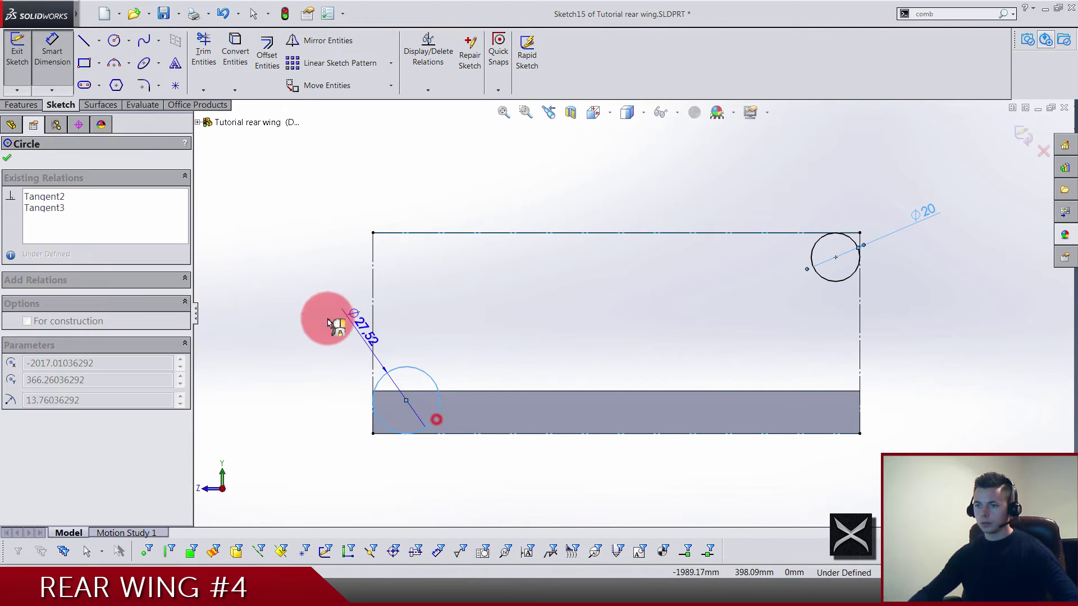
type("20.00mm")
key("Return")
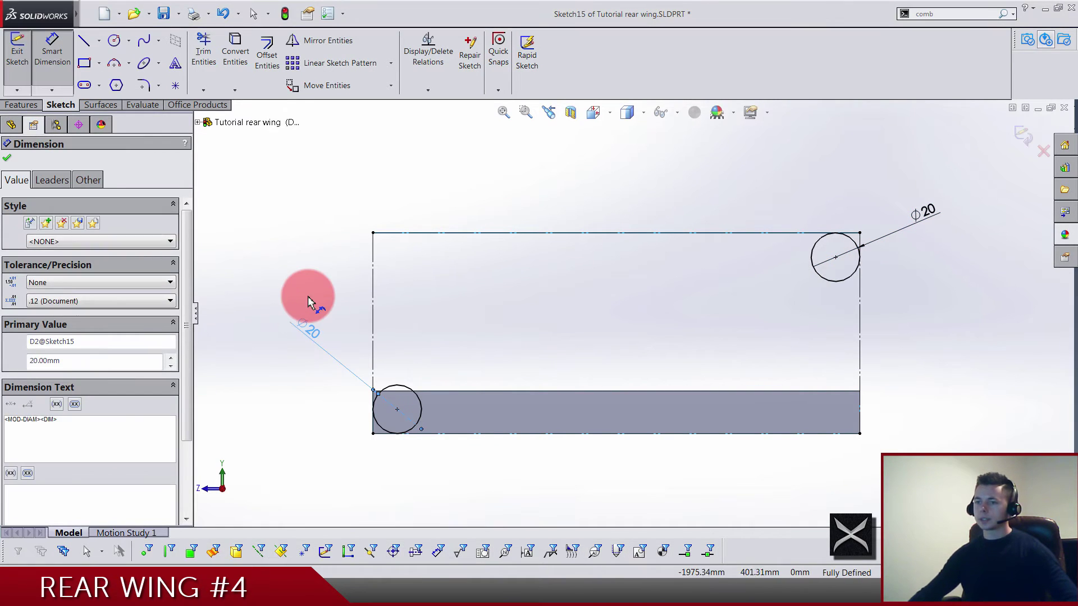
key("Escape")
- Draw two splines running from the lower-left circle to the upper-right circle
left_click(144, 40)
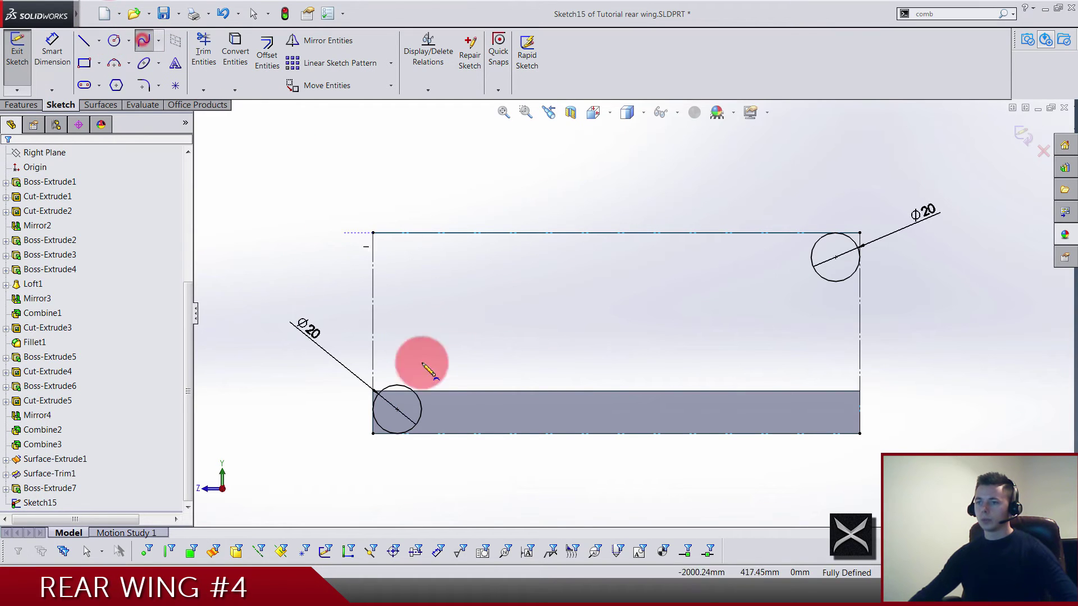
left_click_drag(412, 395, 825, 253)
key("Escape")
left_click(147, 43)
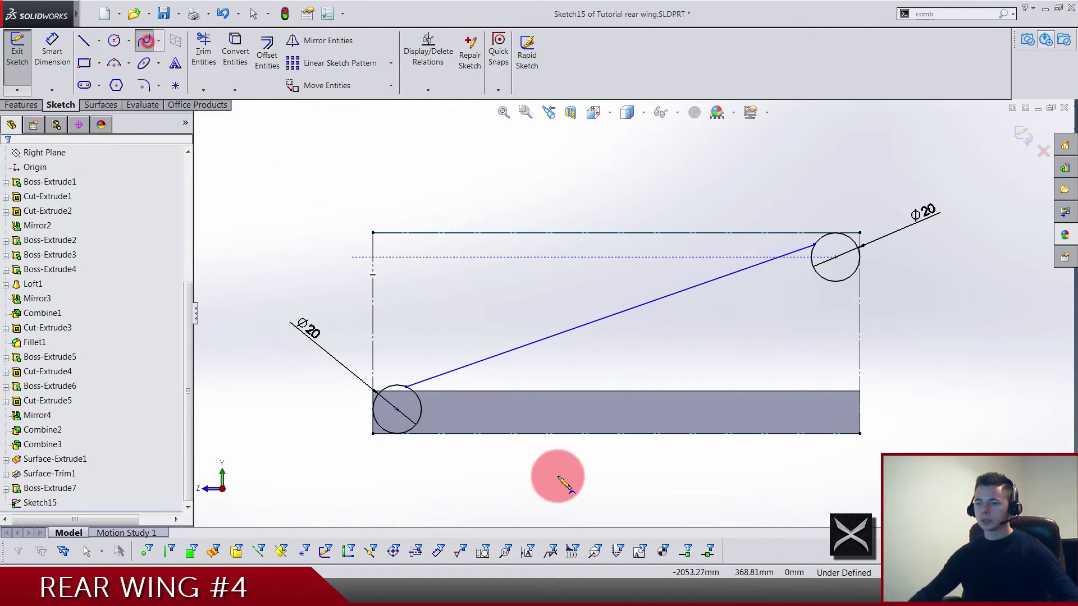
left_click(414, 430)
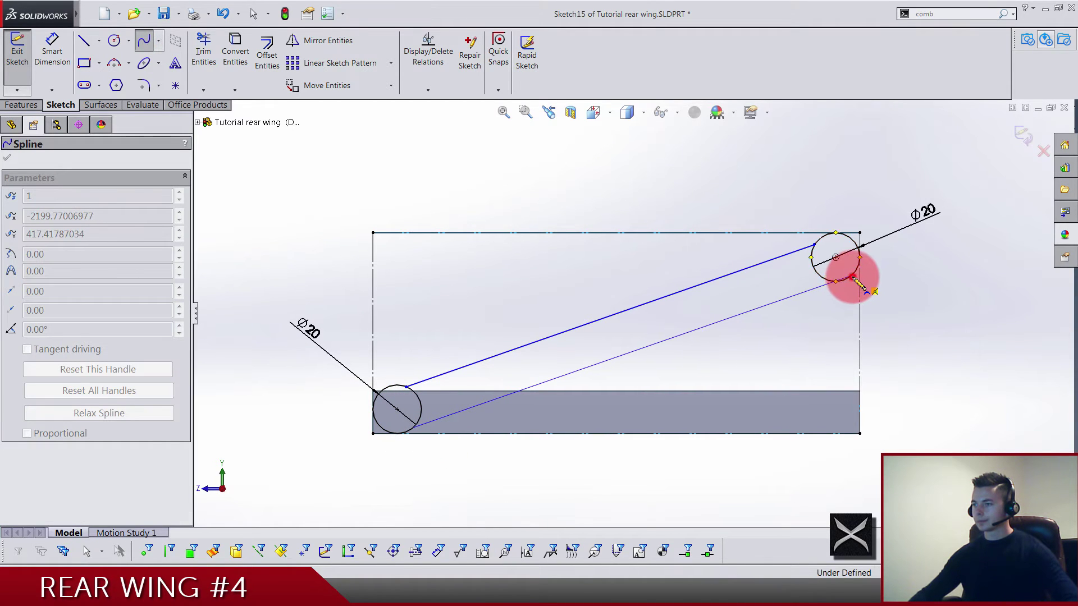
left_click_drag(852, 279, 851, 277)
- Bend both splines with their tangent handles and make each start tangent horizontal
left_click(758, 305)
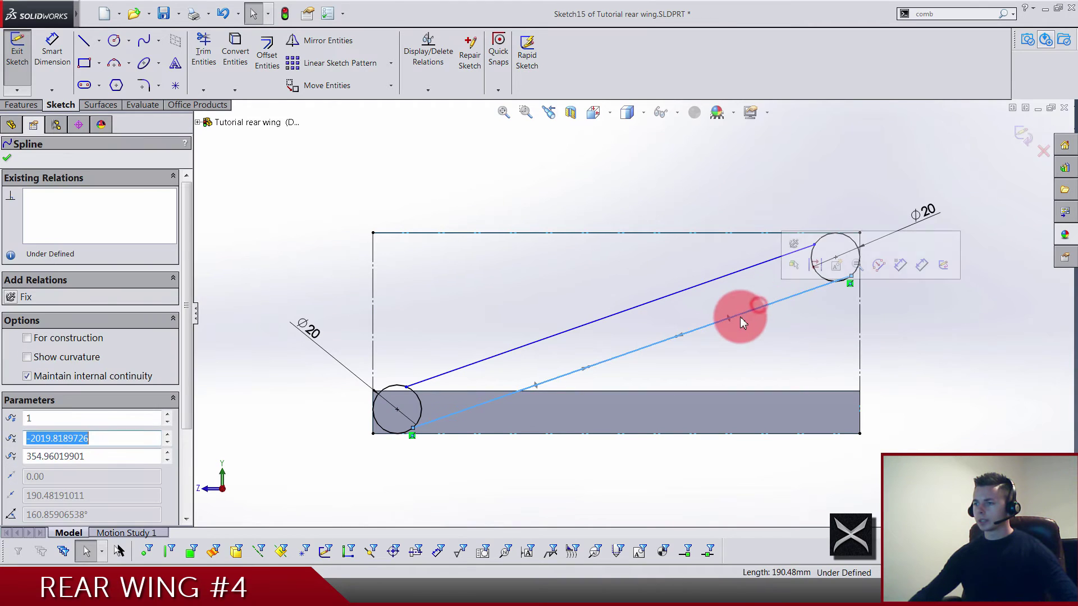
left_click_drag(725, 320, 756, 363)
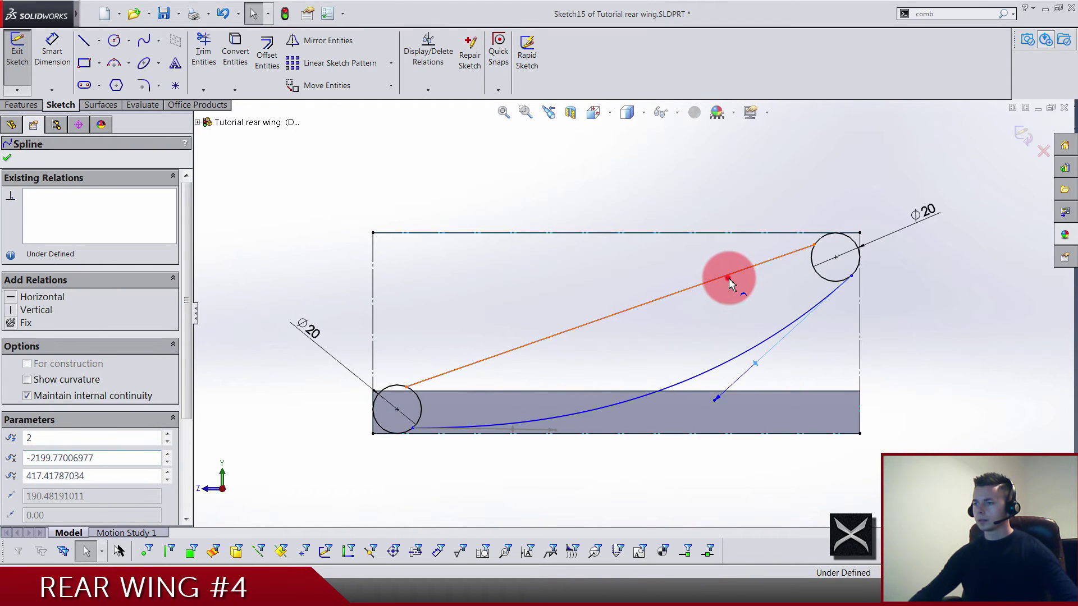
left_click(729, 279)
left_click_drag(702, 287, 714, 311)
left_click(11, 297)
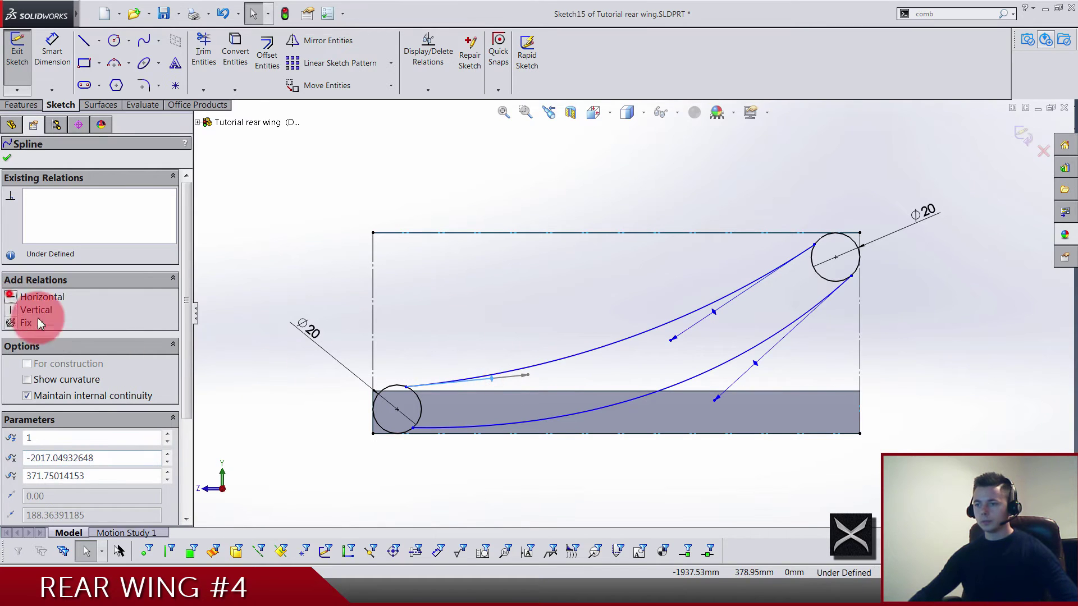
left_click(488, 427)
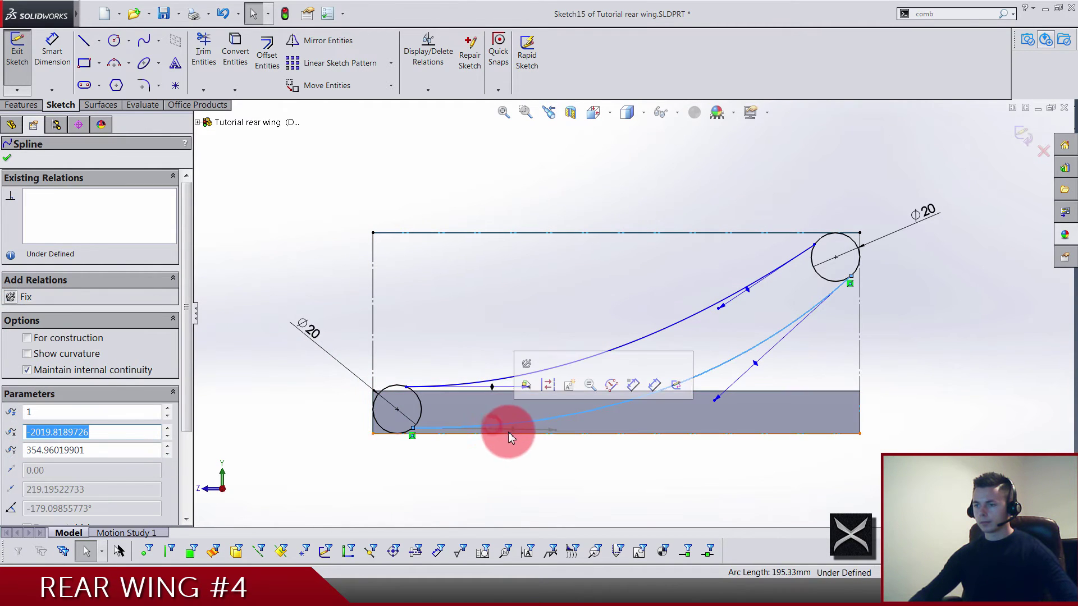
left_click_drag(514, 429, 492, 486)
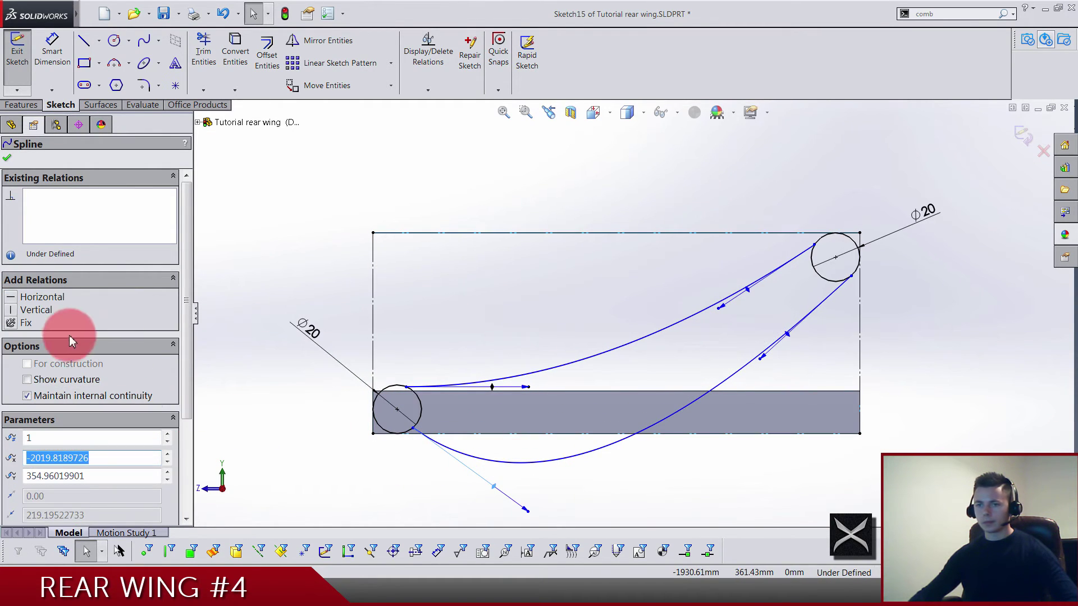
left_click(12, 297)
left_click(314, 262)
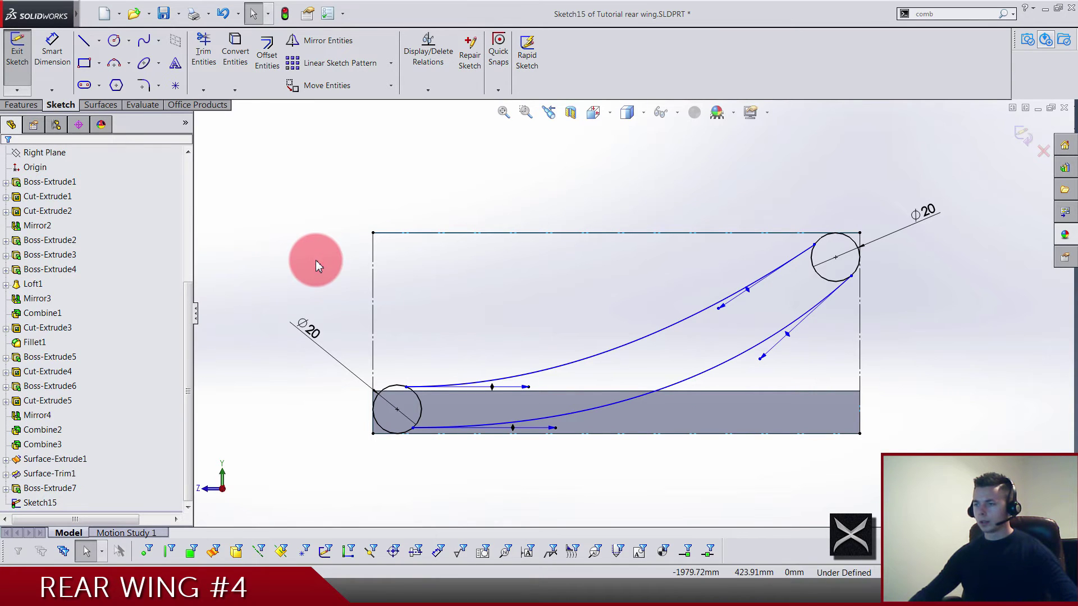
- Dimension the splines' end-handle angles to the vertical line at 25° and 30°
left_click(52, 50)
scroll(633, 313, "down", 1)
left_click(741, 354)
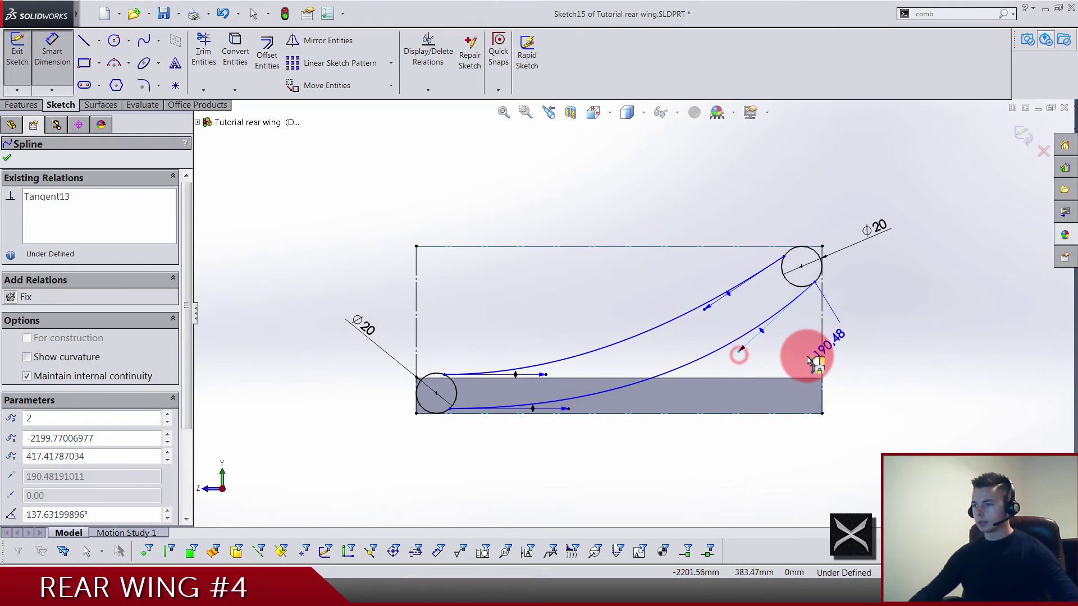
left_click(822, 358)
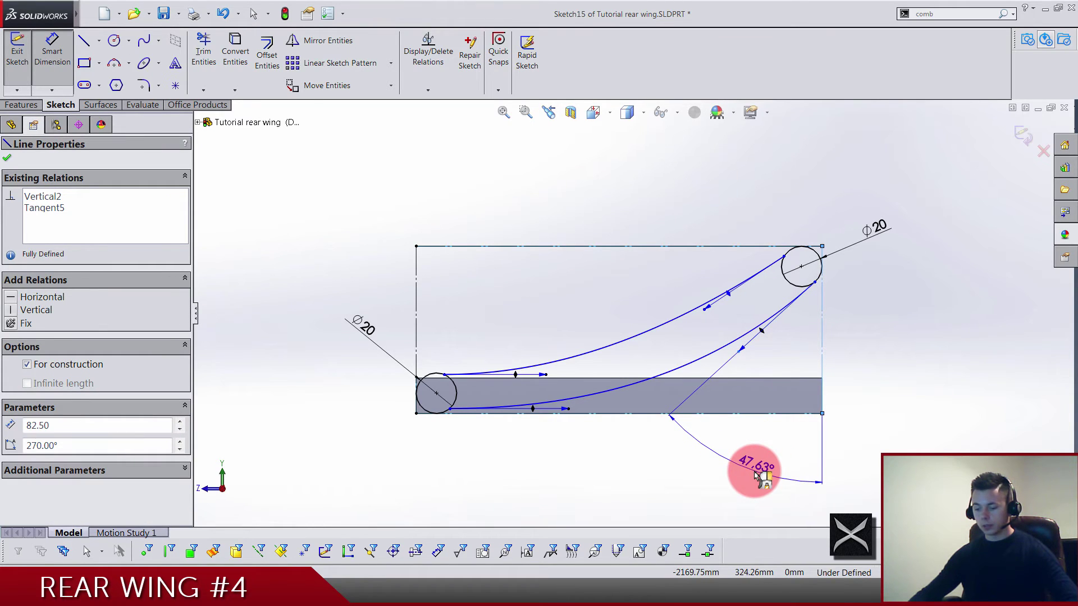
left_click(755, 474)
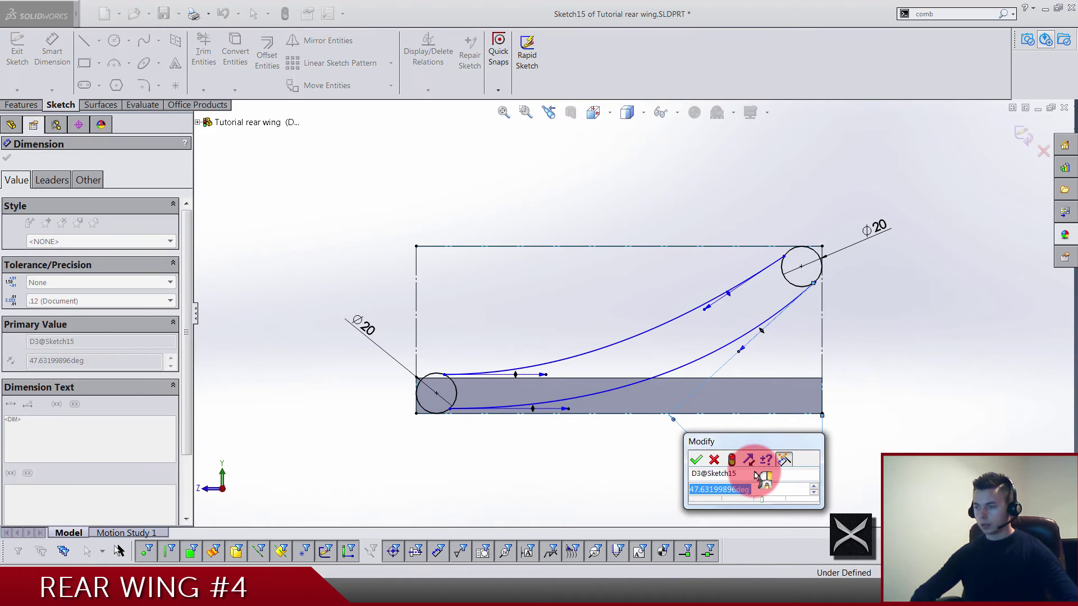
type("25")
key("Return")
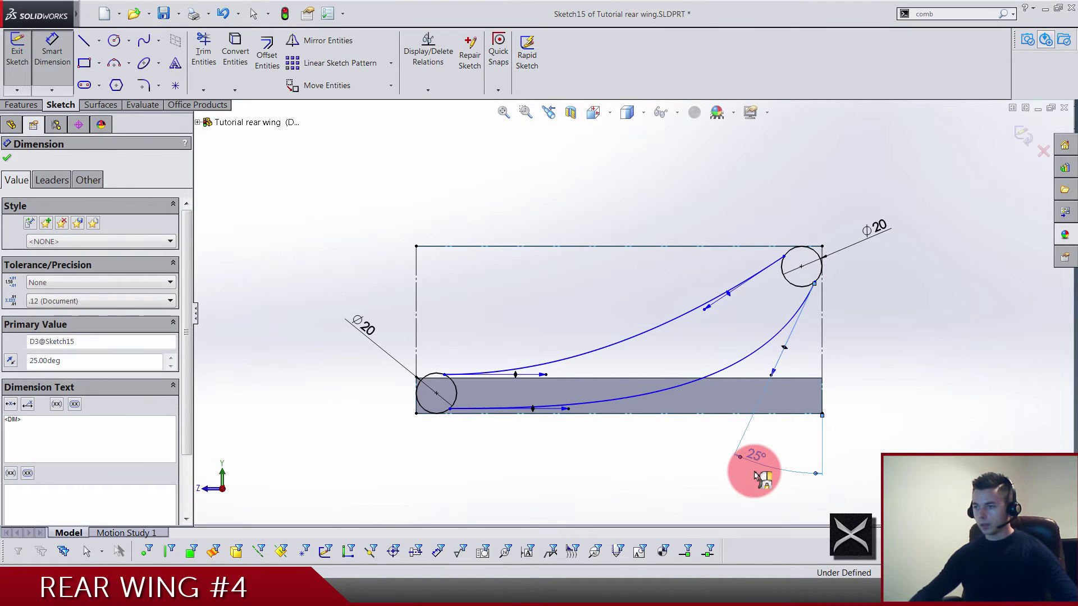
left_click(709, 312)
left_click(820, 369)
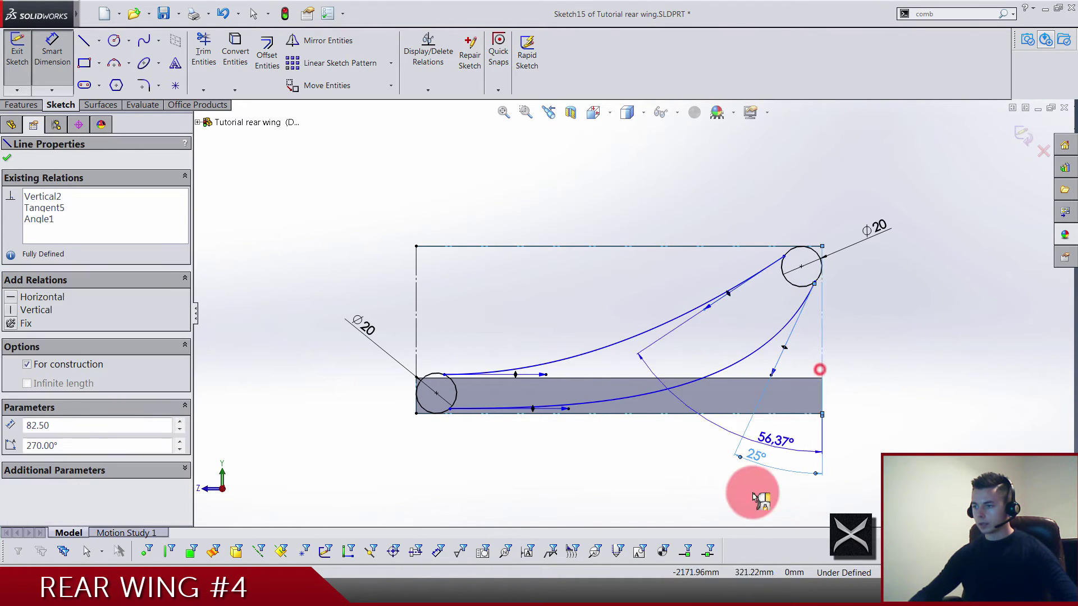
left_click(755, 505)
type("30")
key("Return")
left_click(870, 396)
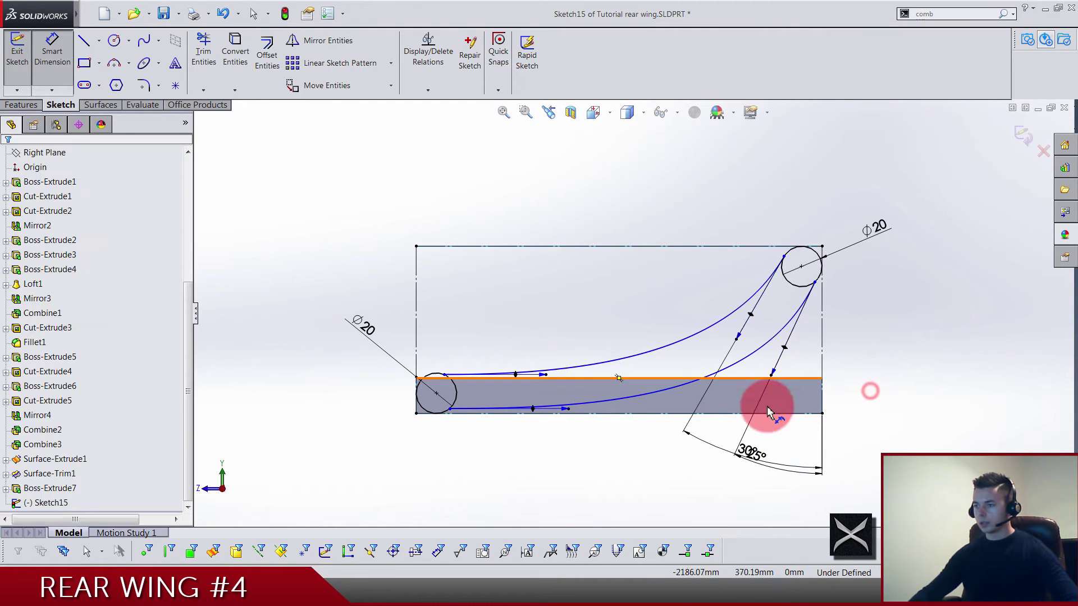
left_click_drag(748, 458, 734, 493)
- Set the splines' end tangent handle lengths to 130 and 125
left_click(904, 320)
left_click(782, 368)
left_click(934, 353)
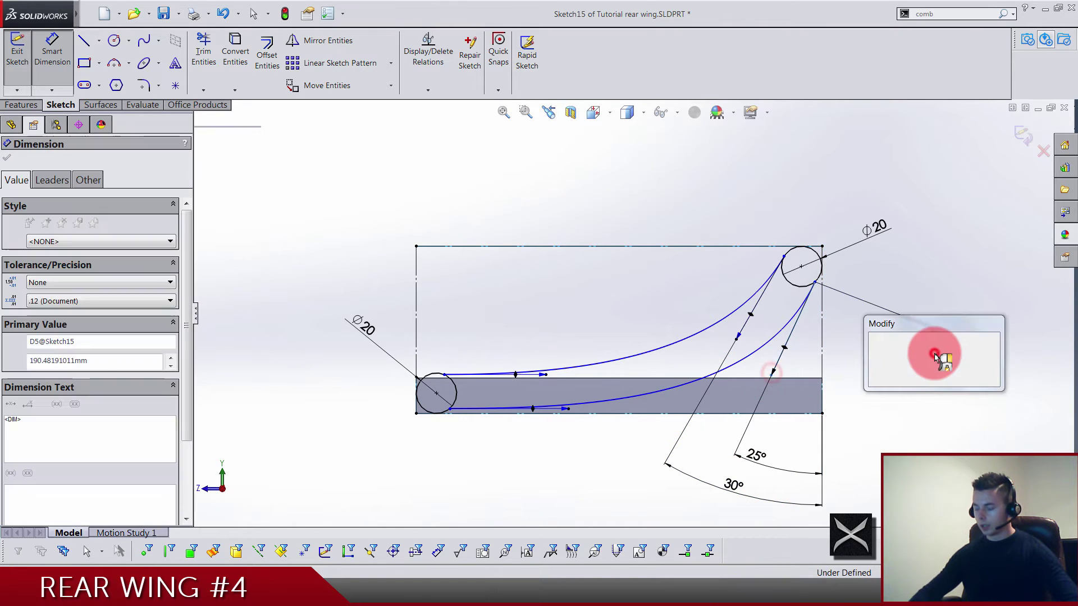
type("130")
key("Return")
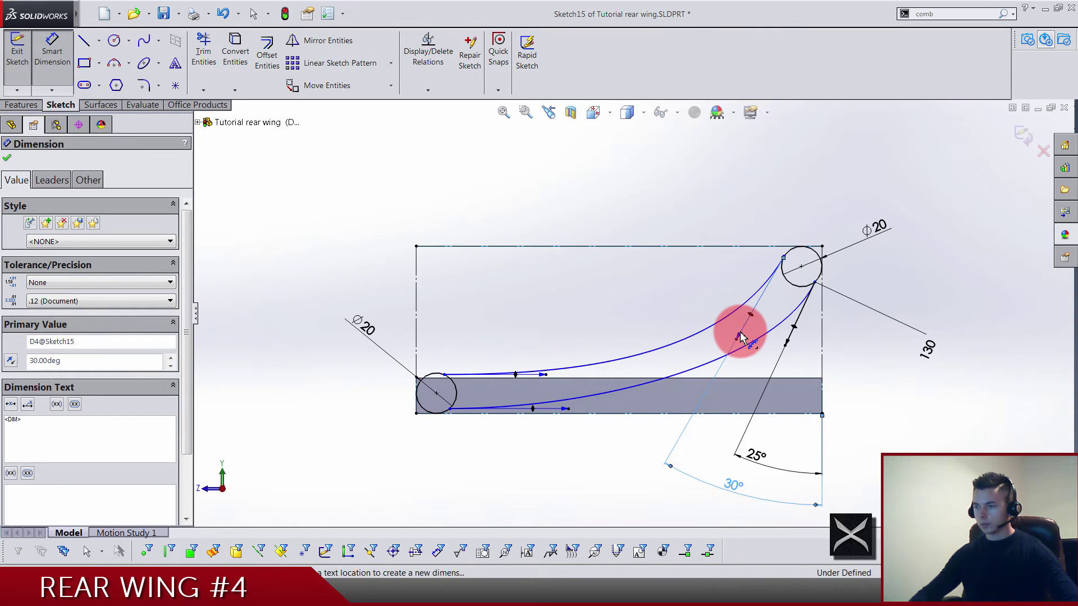
left_click(741, 337)
left_click(53, 52)
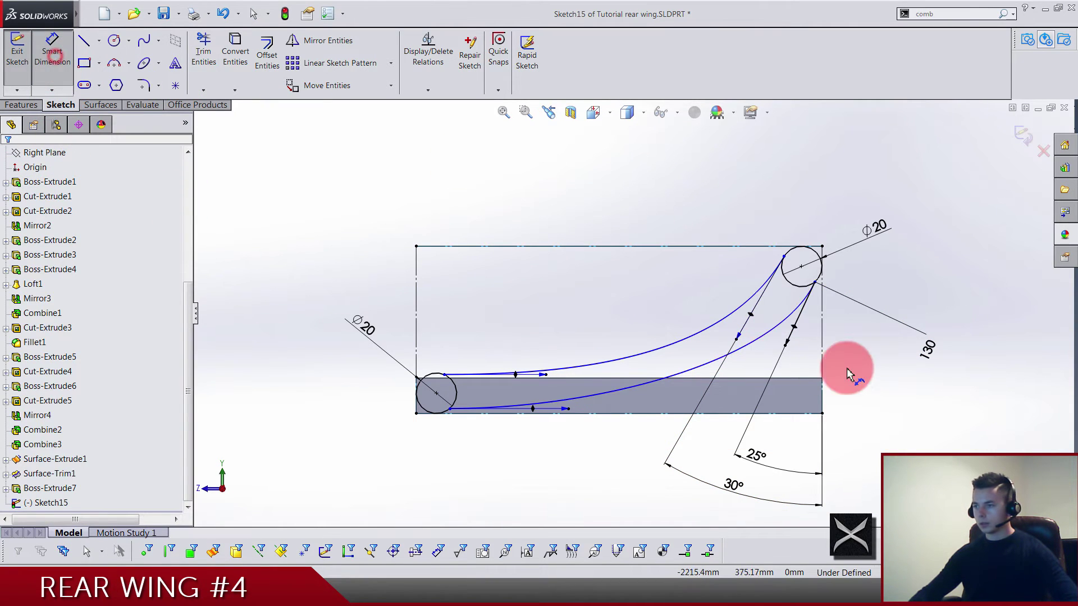
left_click(739, 343)
left_click(698, 158)
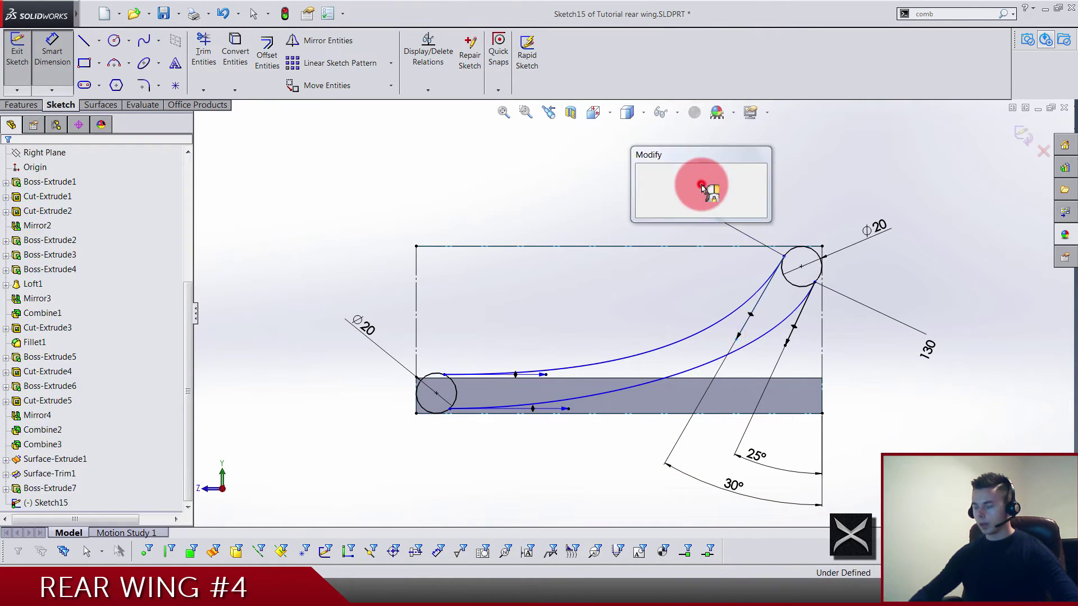
type("125")
key("Return")
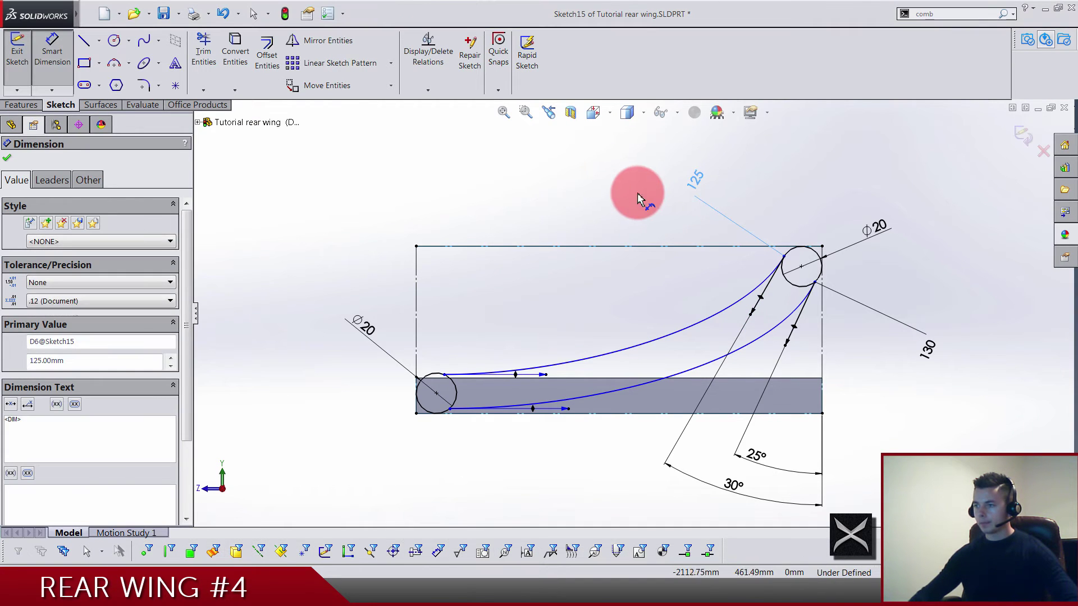
- Set the upper and lower splines' start tangent lengths to 400 and 410
left_click(549, 374)
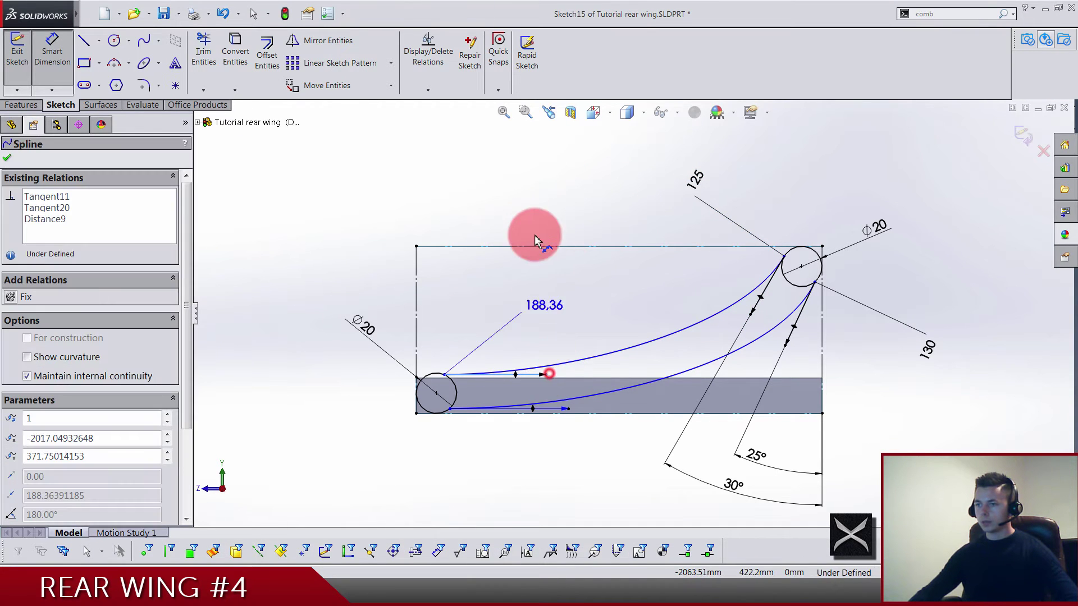
left_click(530, 207)
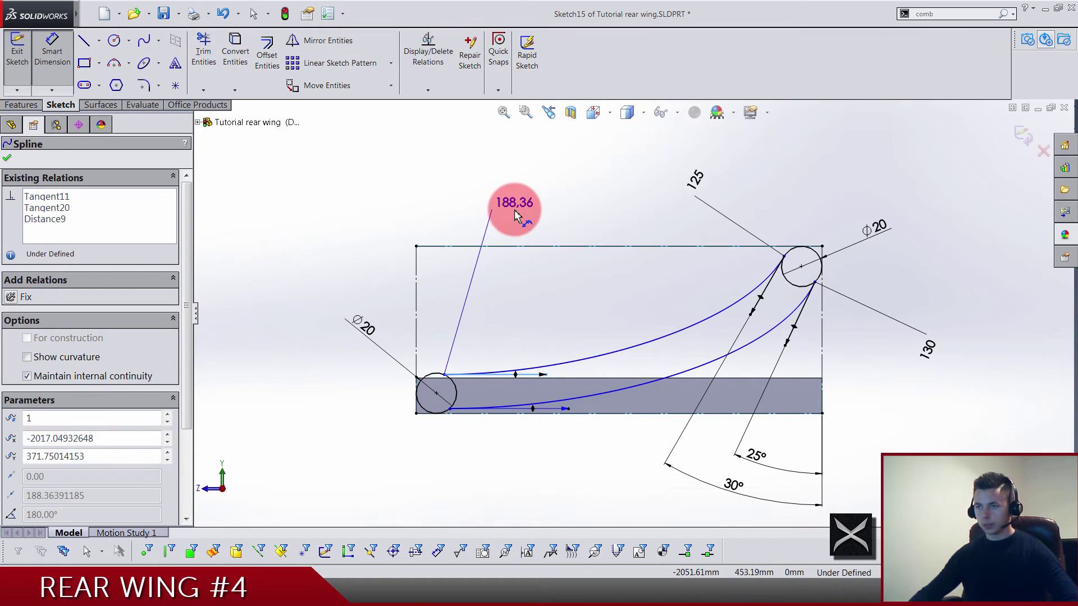
type("400")
key("Return")
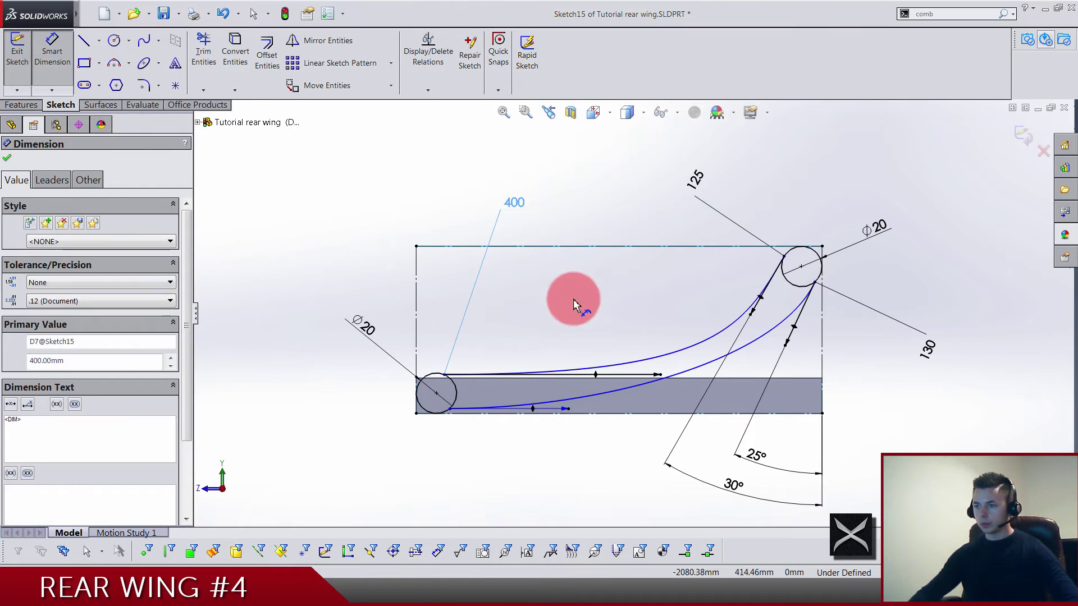
left_click(564, 410)
left_click(528, 495)
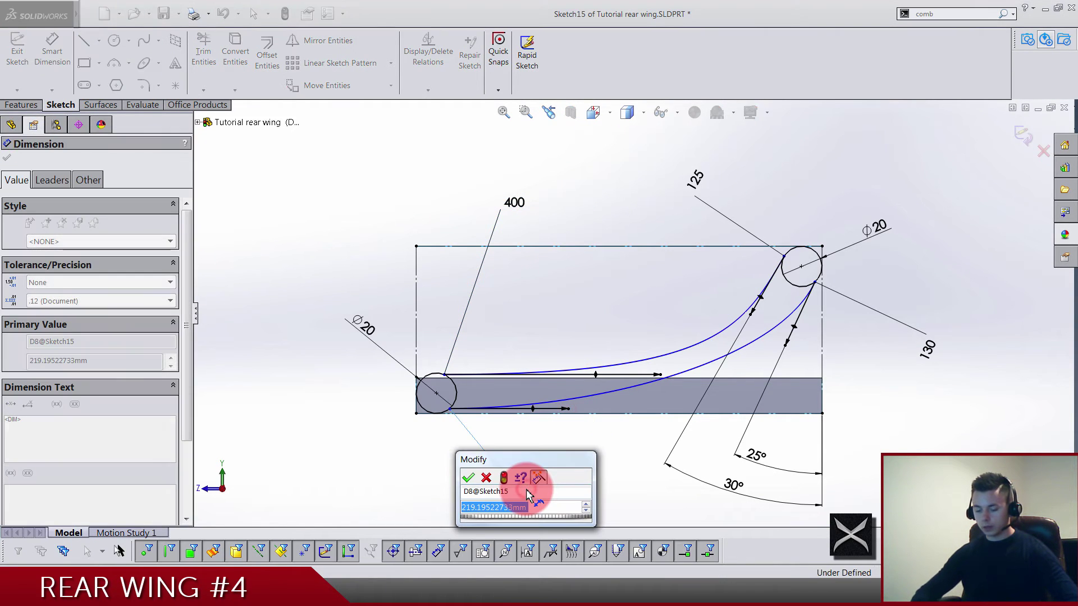
type("410")
key("Return")
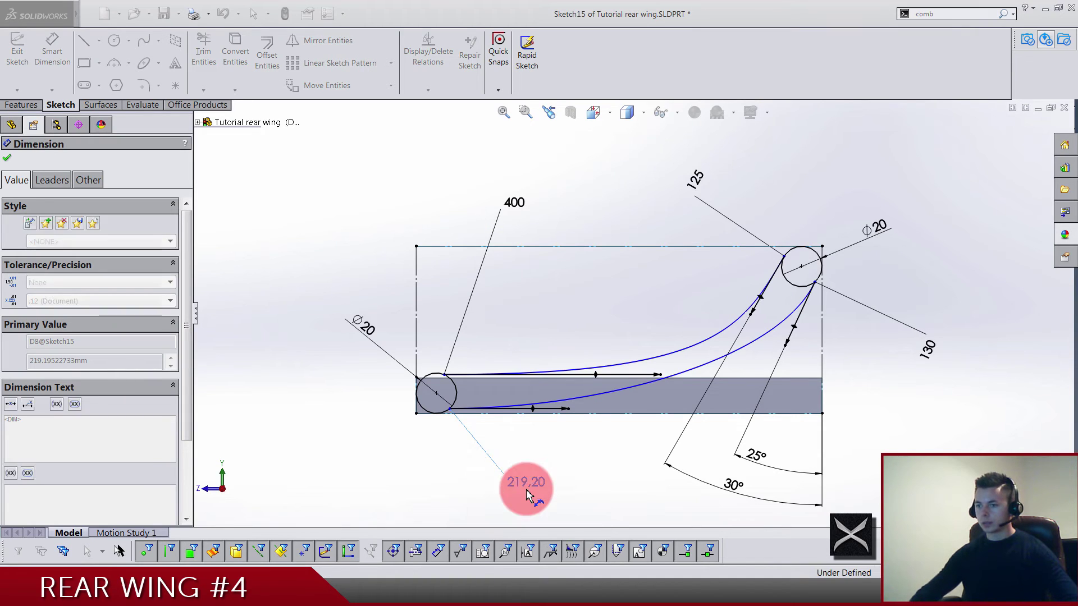
- Make the upper and lower splines tangent to the Ø20 tip circle
left_click(793, 287)
left_click(769, 281, "ctrl")
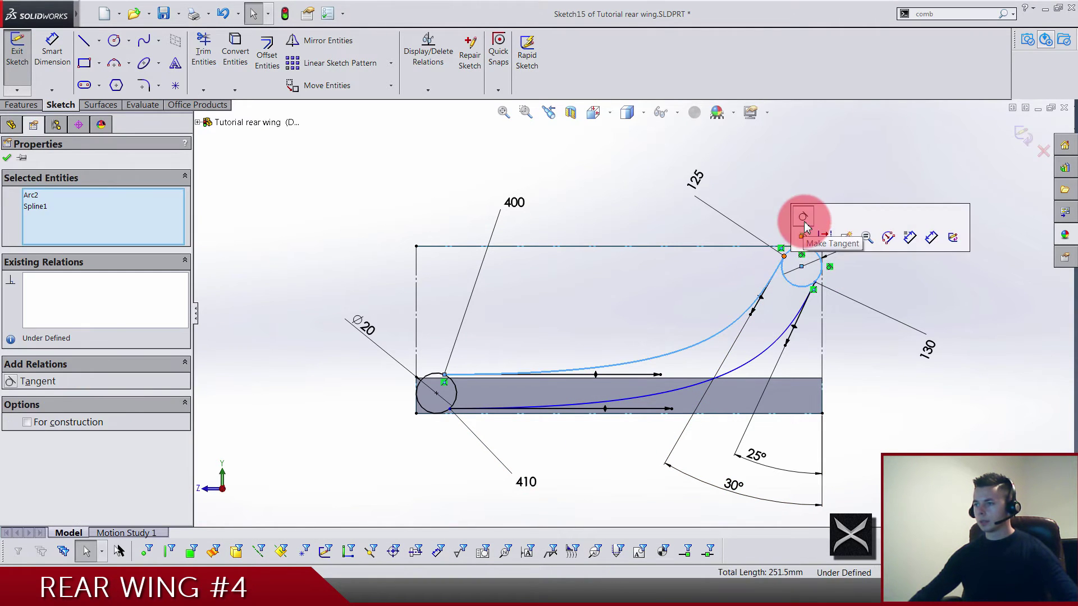
left_click(803, 225)
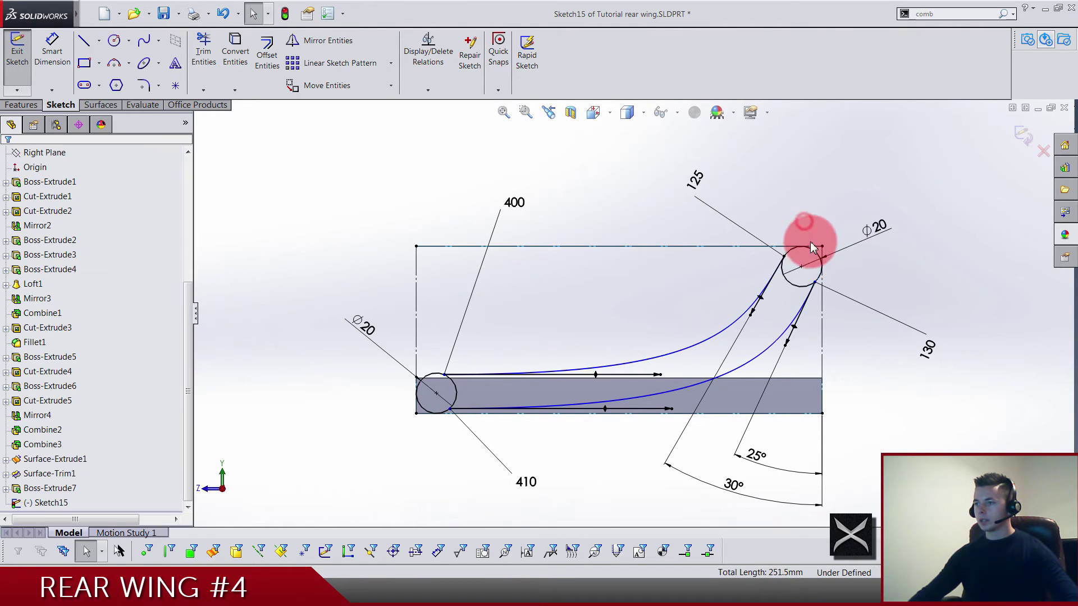
left_click(805, 285)
left_click(803, 307, "ctrl")
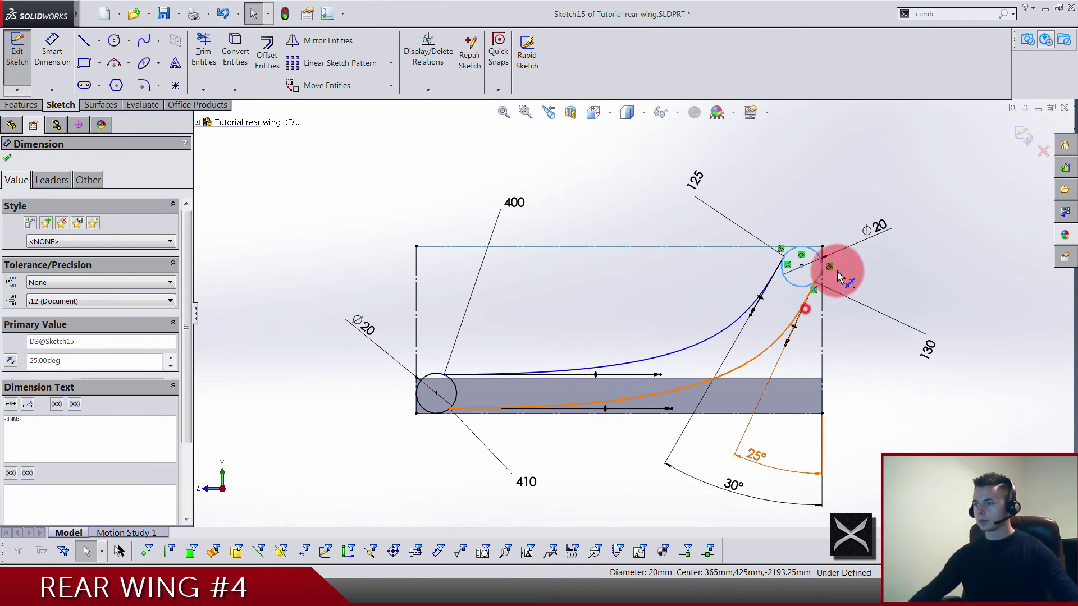
left_click(802, 307, "ctrl")
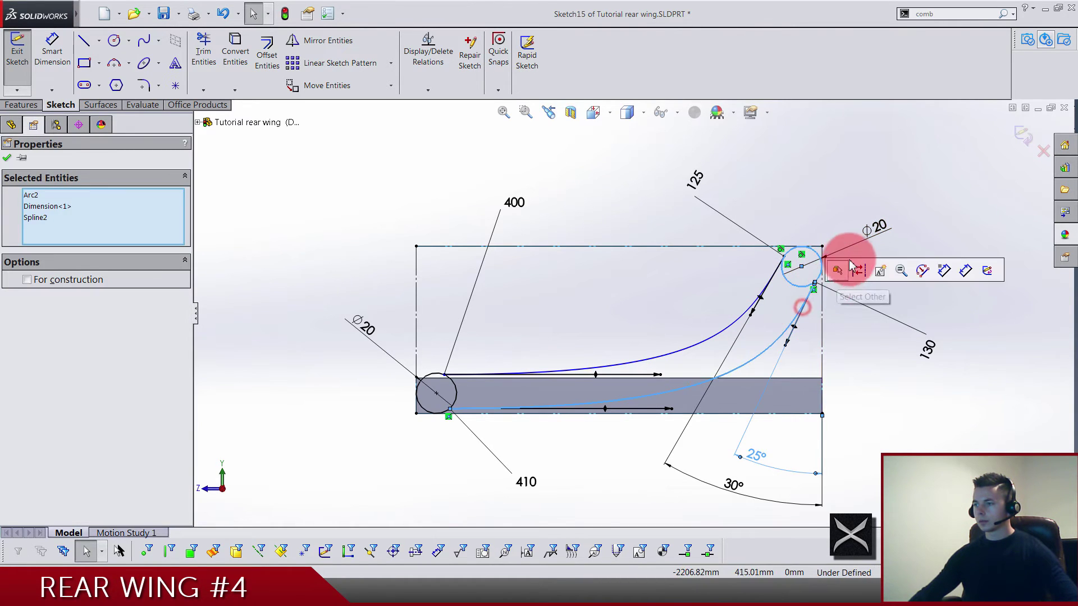
left_click(794, 310)
left_click(778, 341, "ctrl")
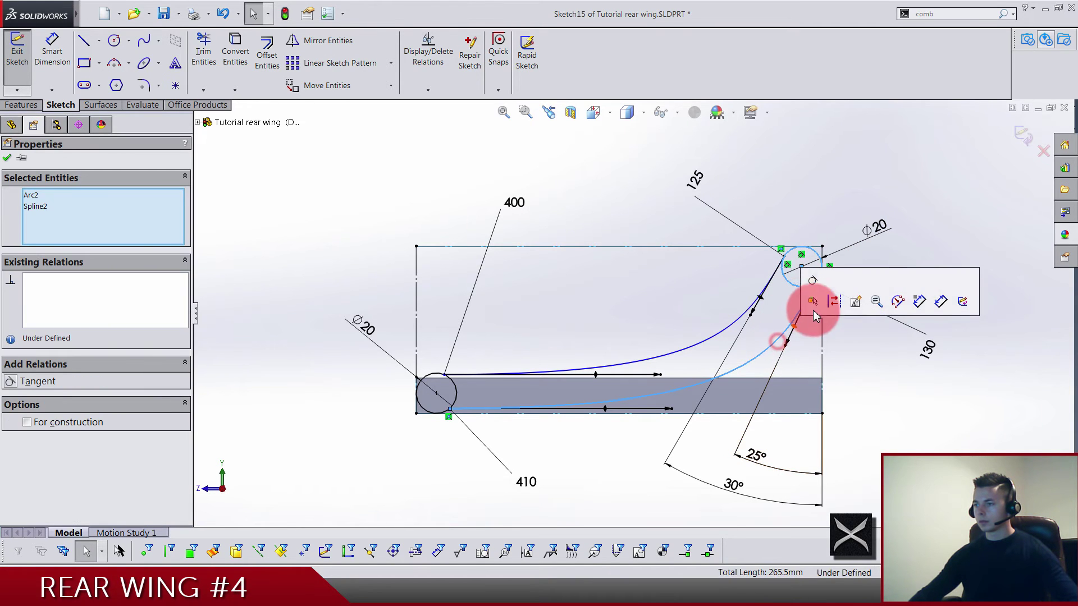
left_click(814, 284)
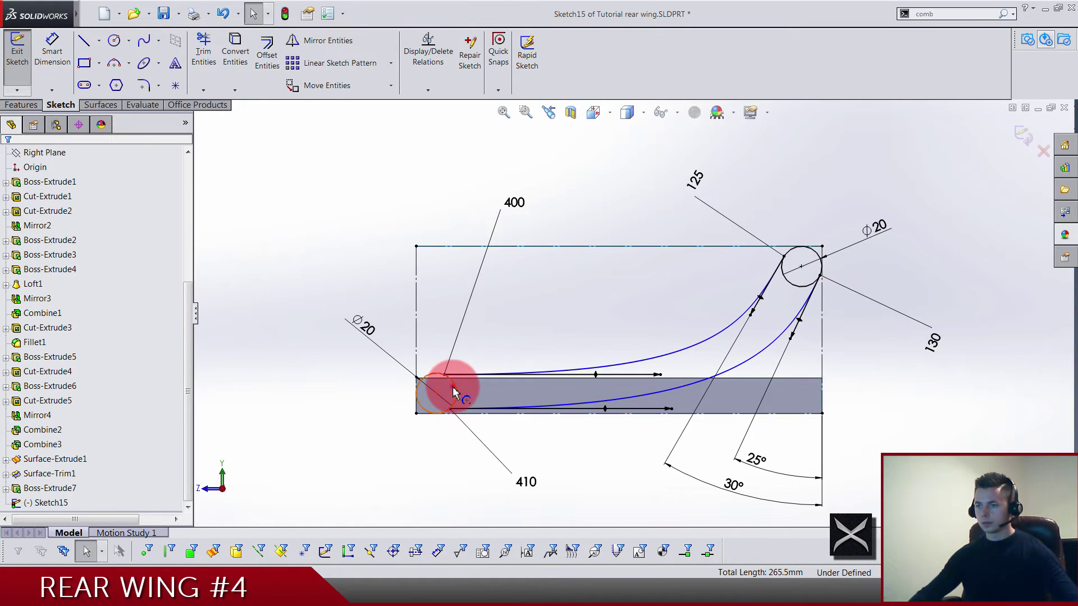
- Make both upper and lower splines tangent to the leading-edge circle
left_click(453, 392)
left_click(465, 381, "ctrl")
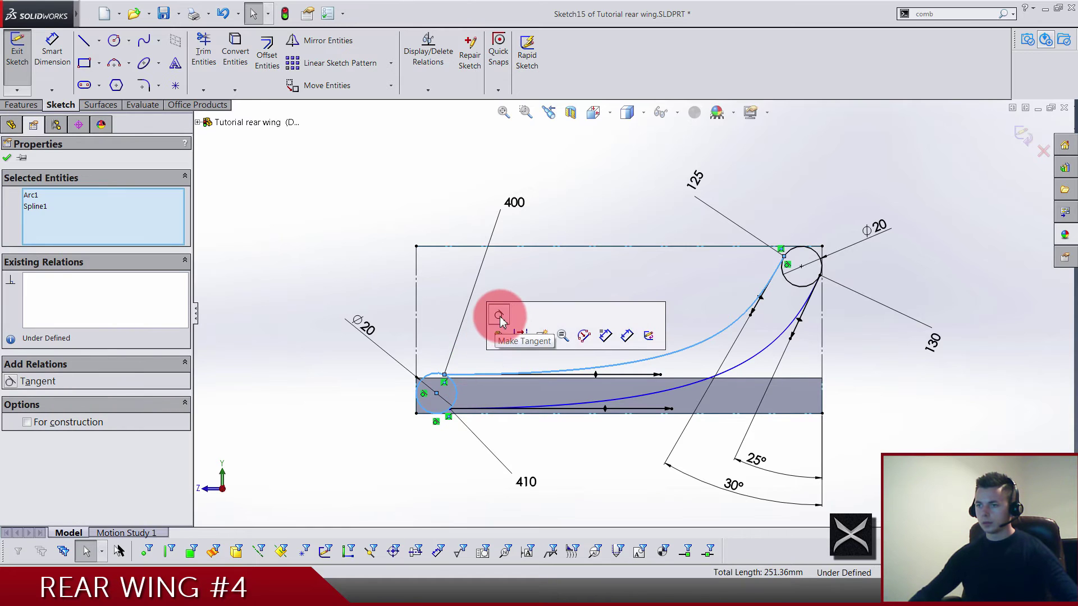
left_click(499, 316)
left_click(459, 397)
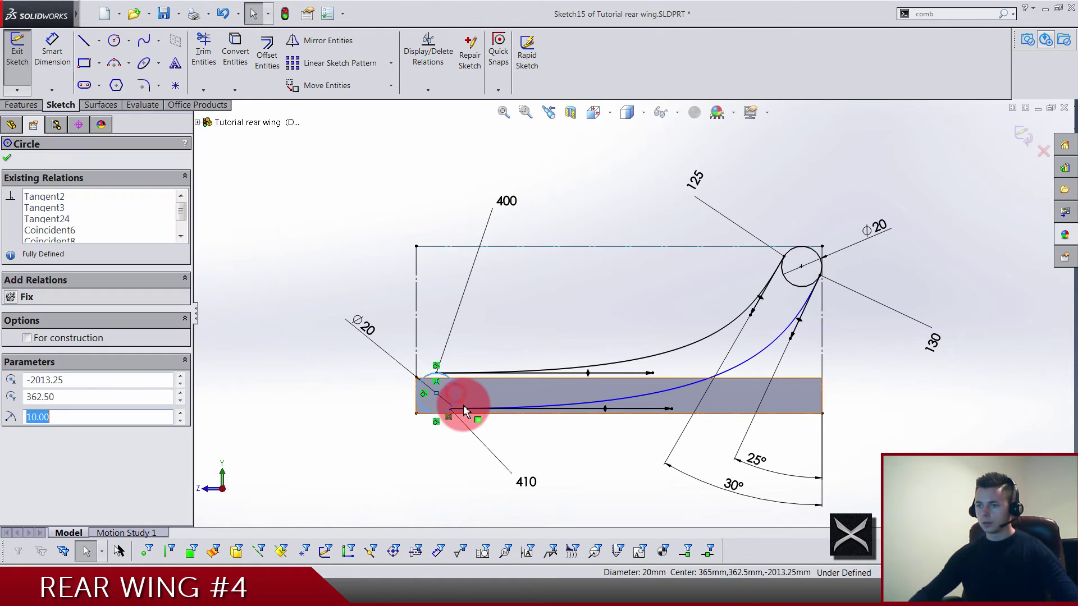
left_click(464, 409, "ctrl")
left_click(499, 354)
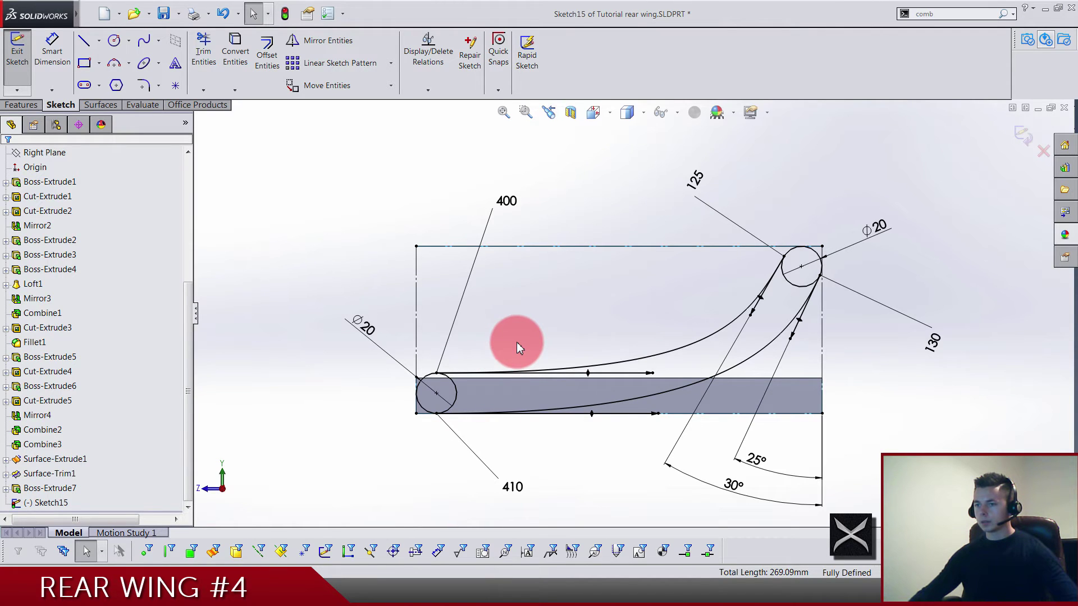
- Change the leading-edge circle's diameter from Ø20 to 7.5 mm
left_click_drag(360, 325, 325, 316)
left_click(325, 315)
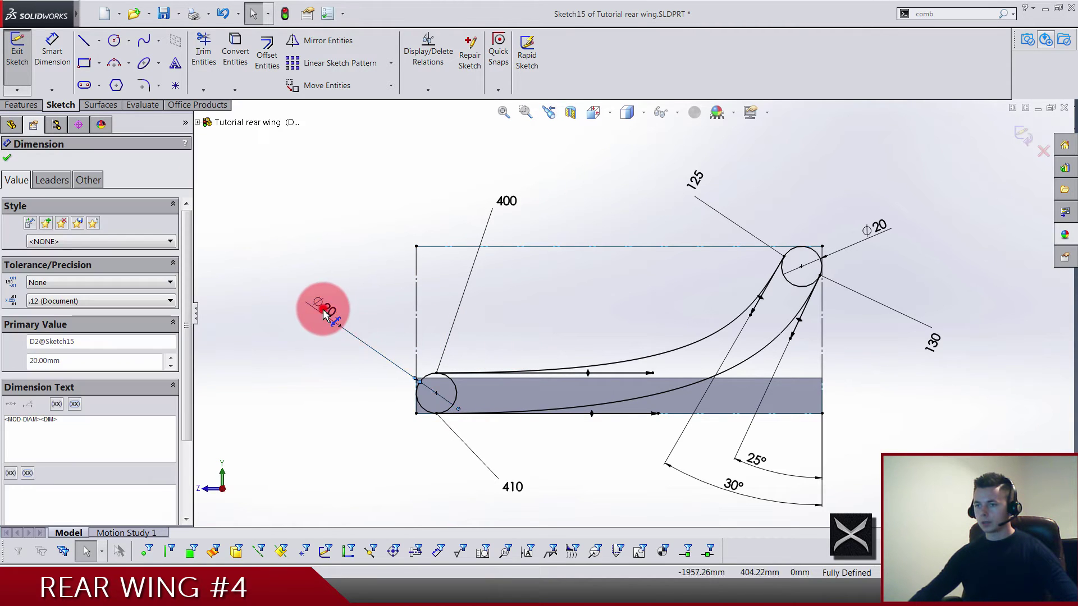
type("7.5")
key("Return")
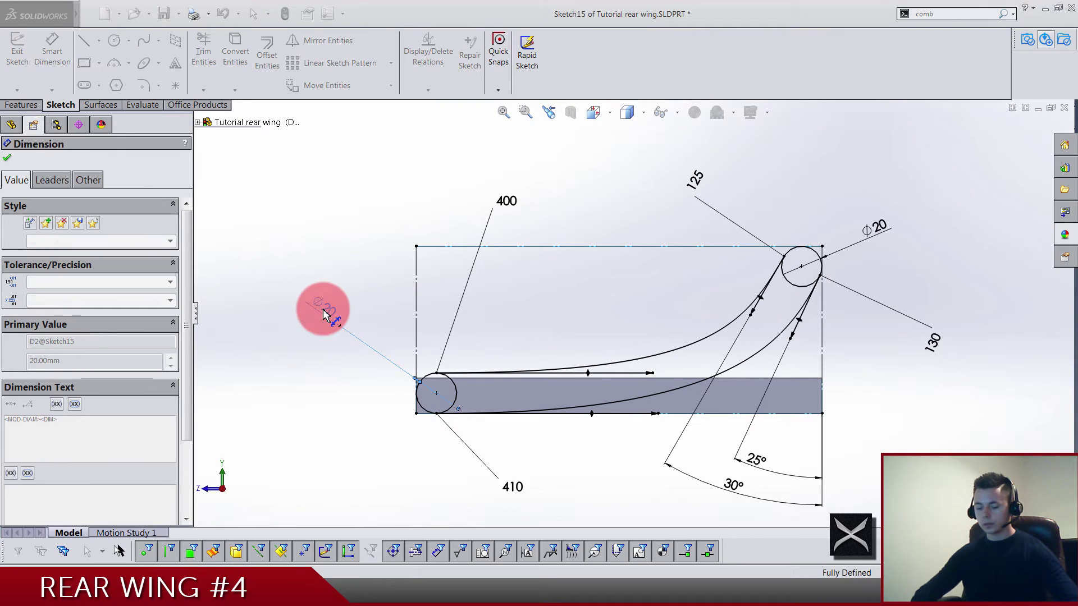
- Set the tip circle's diameter to 2 mm, then view the 3D wing
double_click(883, 233)
type("2")
key("Return")
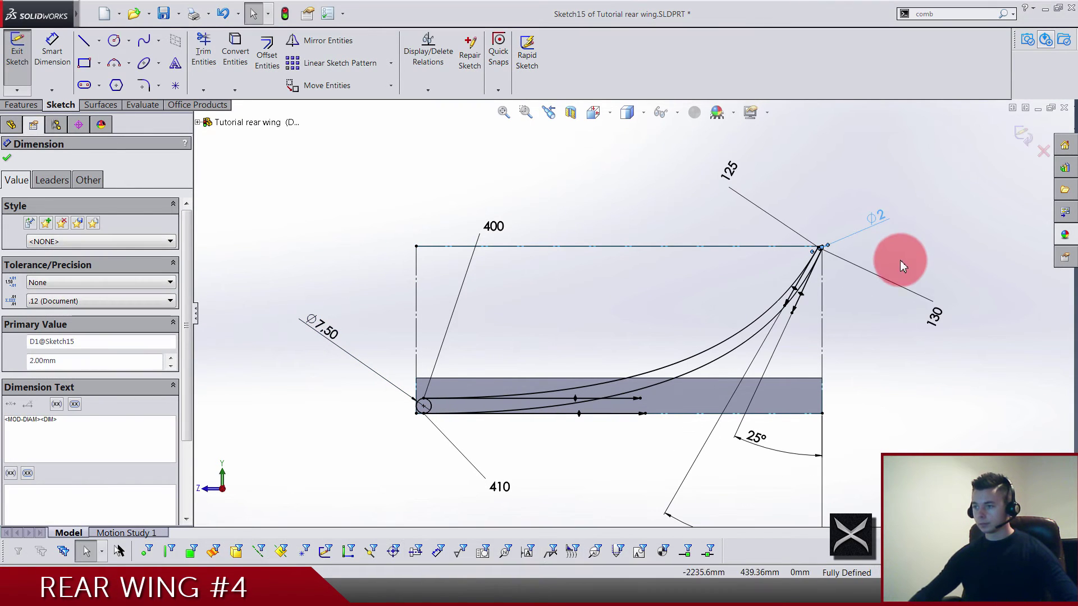
left_click(901, 264)
scroll(898, 269, "up", 2)
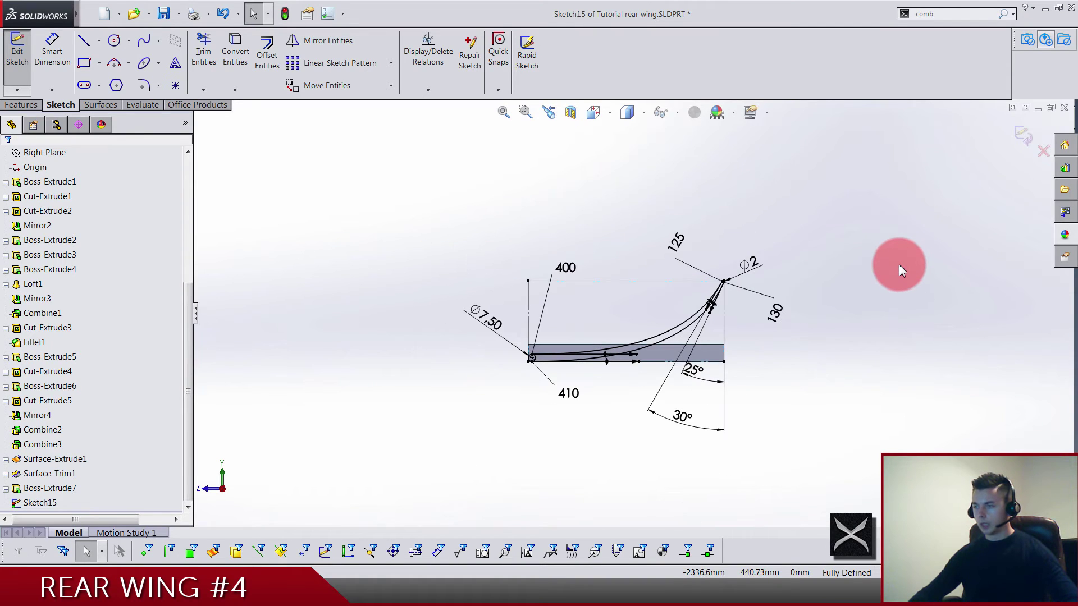
middle_click_drag(1015, 135, 812, 283)
scroll(812, 283, "up", 4)
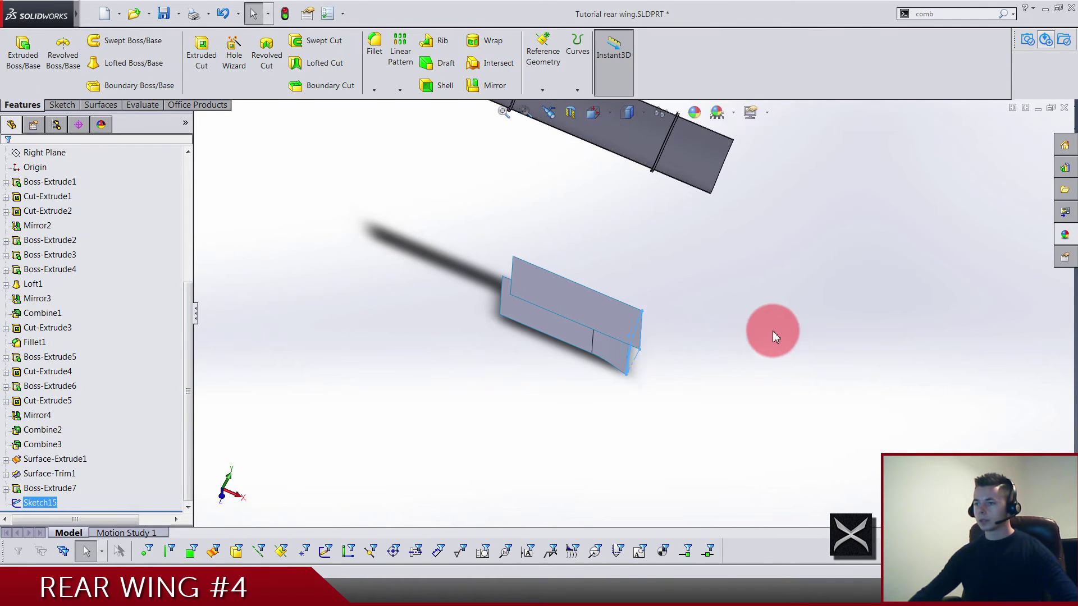
middle_click_drag(767, 334, 727, 325)
scroll(724, 317, "down", 5)
- Start an extrusion of Sketch15 using its two airfoil regions and the thin tip region
left_click(23, 50)
scroll(620, 238, "down", 5)
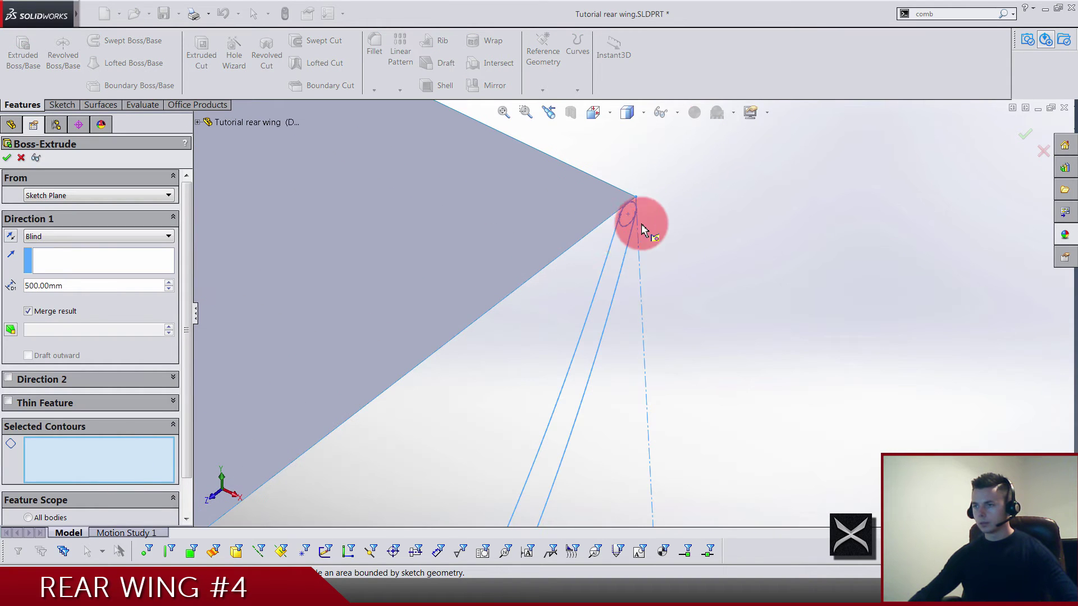
left_click(624, 223)
left_click(625, 269)
scroll(565, 378, "up", 5)
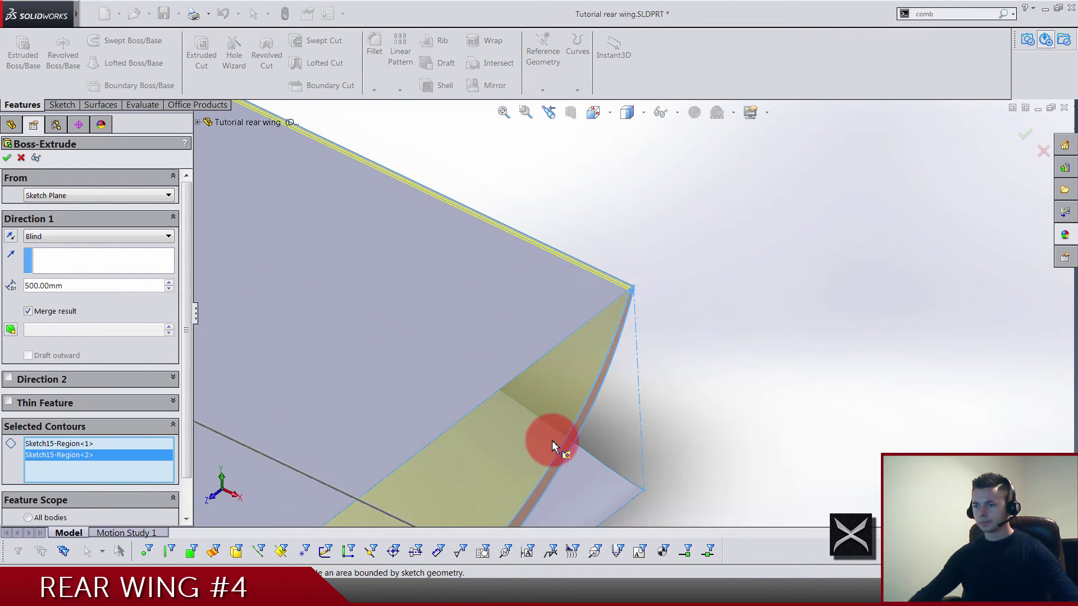
scroll(505, 482, "down", 5)
left_click(305, 500)
scroll(633, 393, "up", 5)
scroll(669, 278, "up", 5)
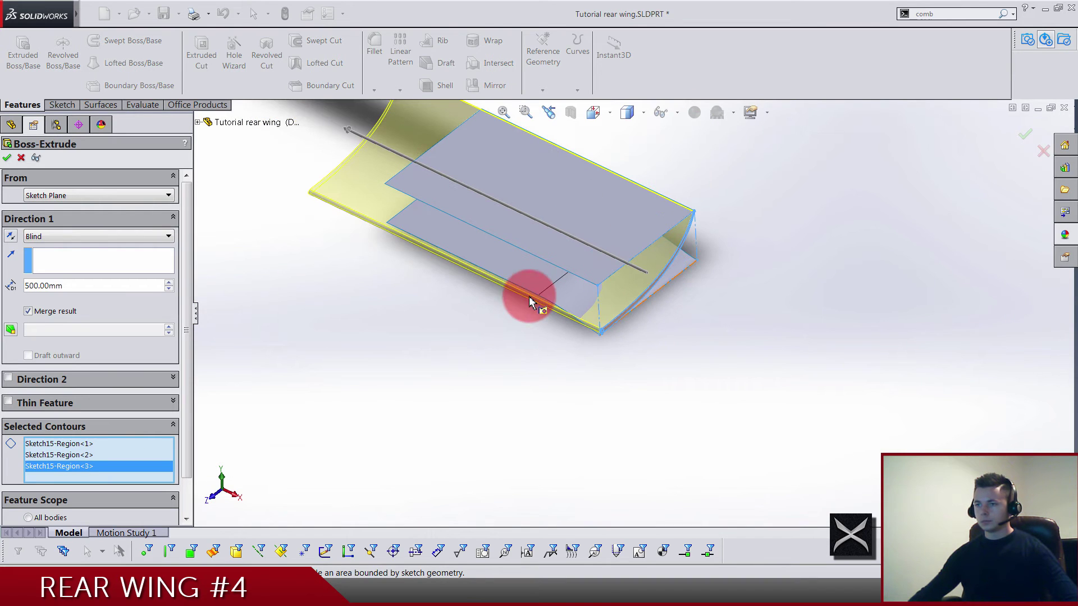
- Reverse it to 500 mm without merging, creating Boss-Extrude8, and save the part
left_click(14, 238)
left_click(621, 334)
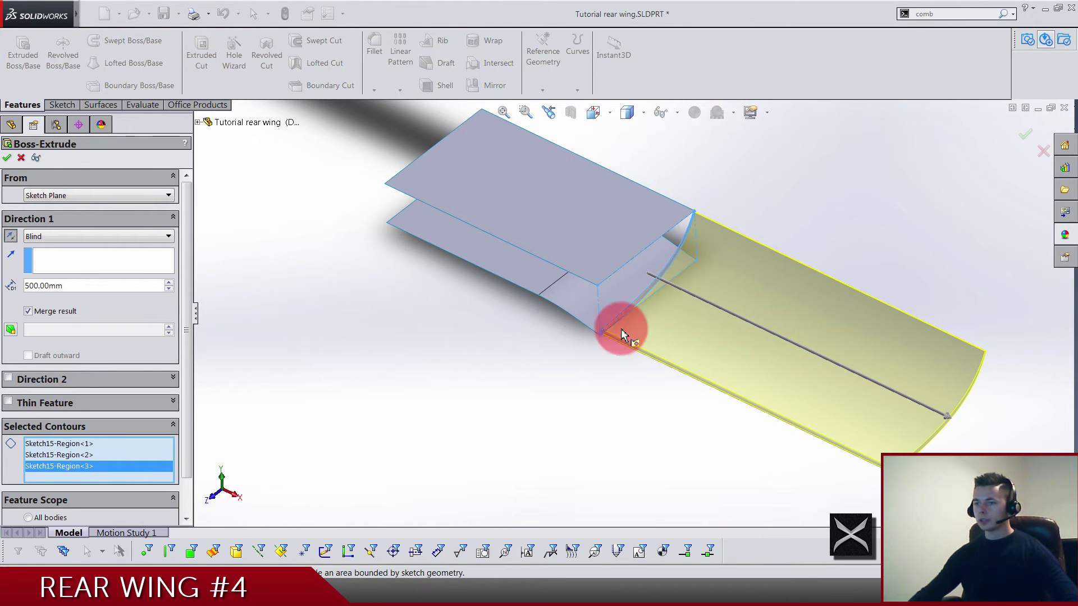
left_click(41, 312)
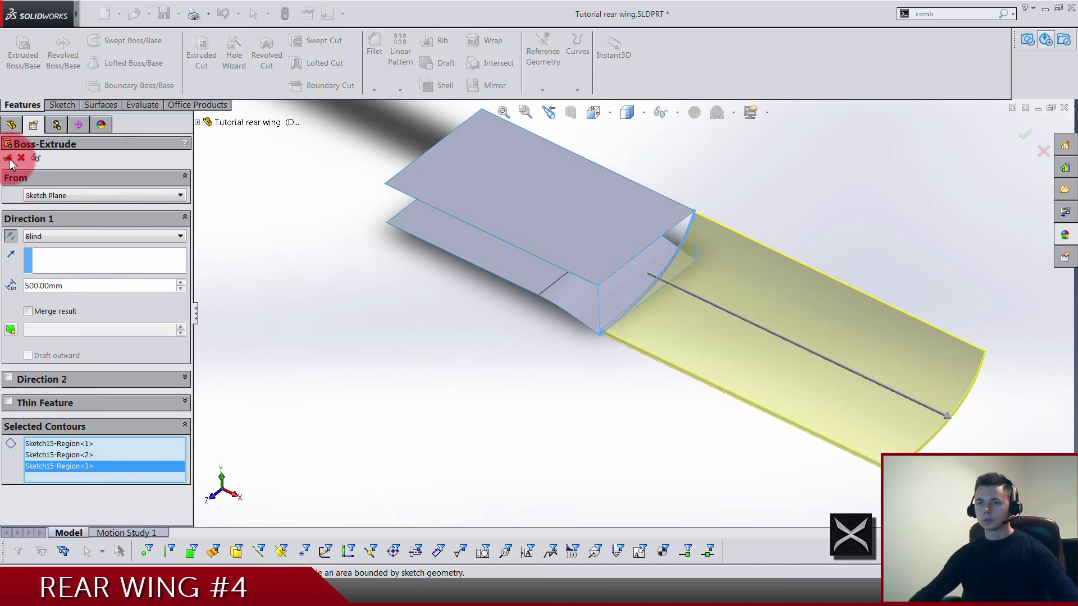
left_click(499, 338)
key("ctrl+s")
scroll(534, 305, "up", 2)
- Hide the extruded guide surface Surface-Extrude1
scroll(569, 197, "down", 2)
scroll(569, 197, "down", 1)
left_click(554, 201)
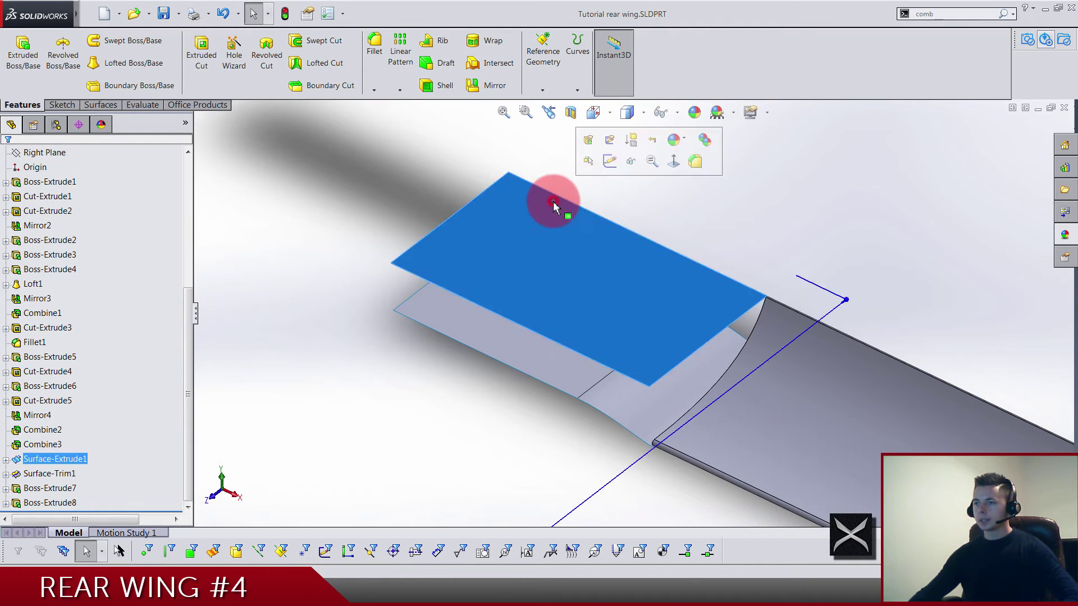
left_click(631, 162)
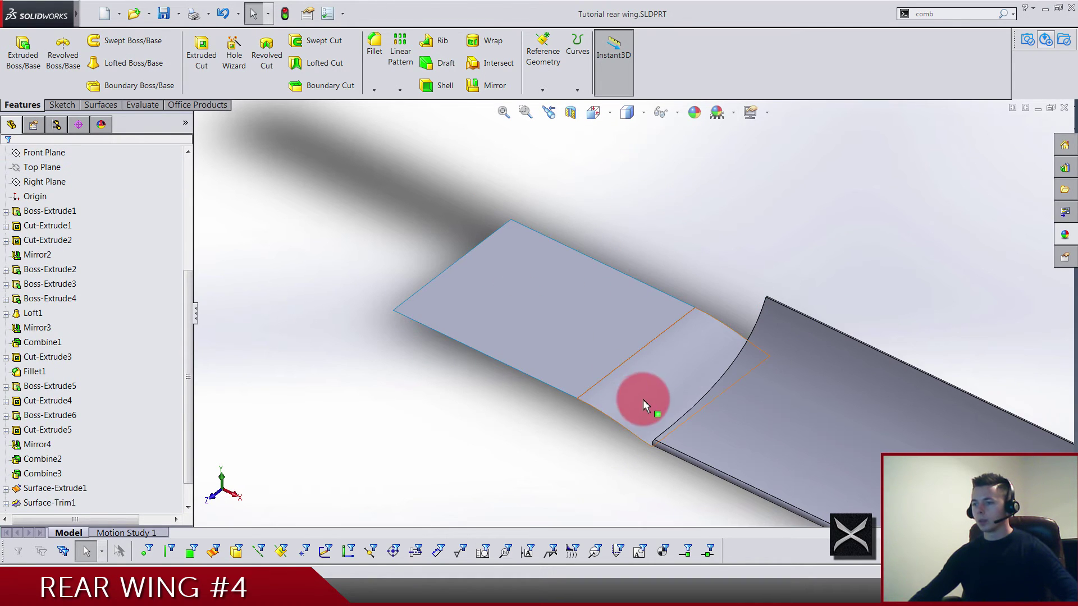
- Show the Boss-Extrude7 wing body again so both flap bodies are visible
scroll(79, 482, "down", 1)
left_click(65, 489)
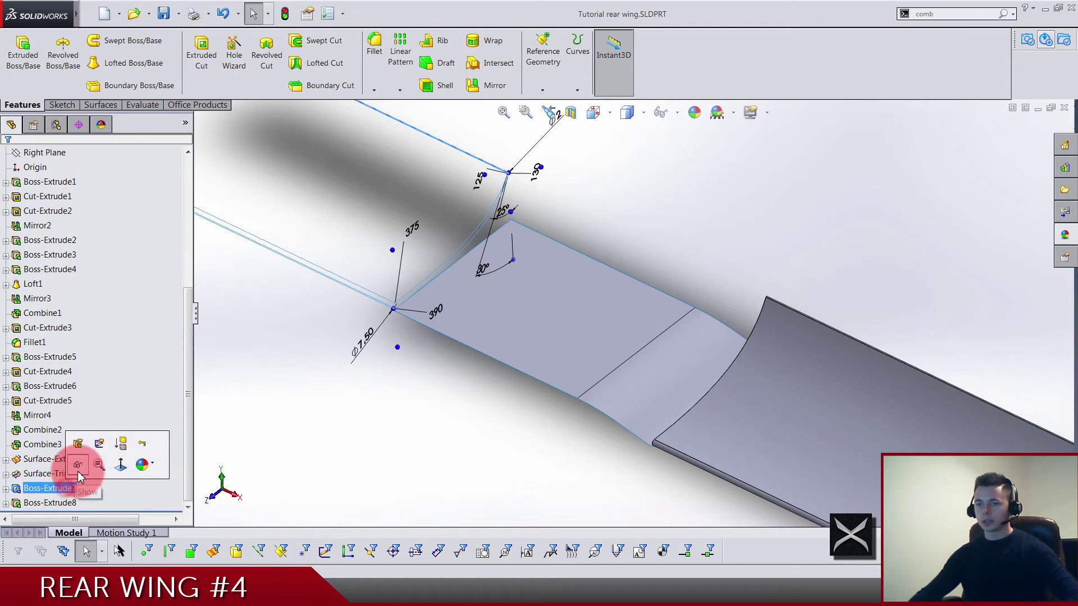
left_click(78, 472)
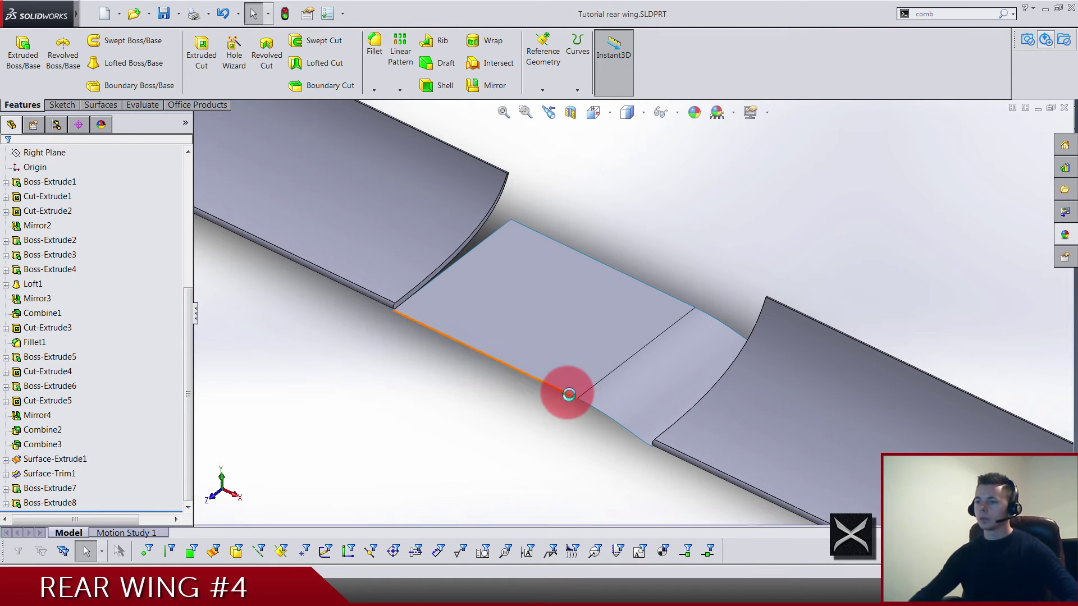
scroll(568, 395, "up", 2)
mouse_move(569, 395)
middle_mouse_down()
mouse_move(552, 315)
mouse_move(566, 381)
middle_mouse_up()
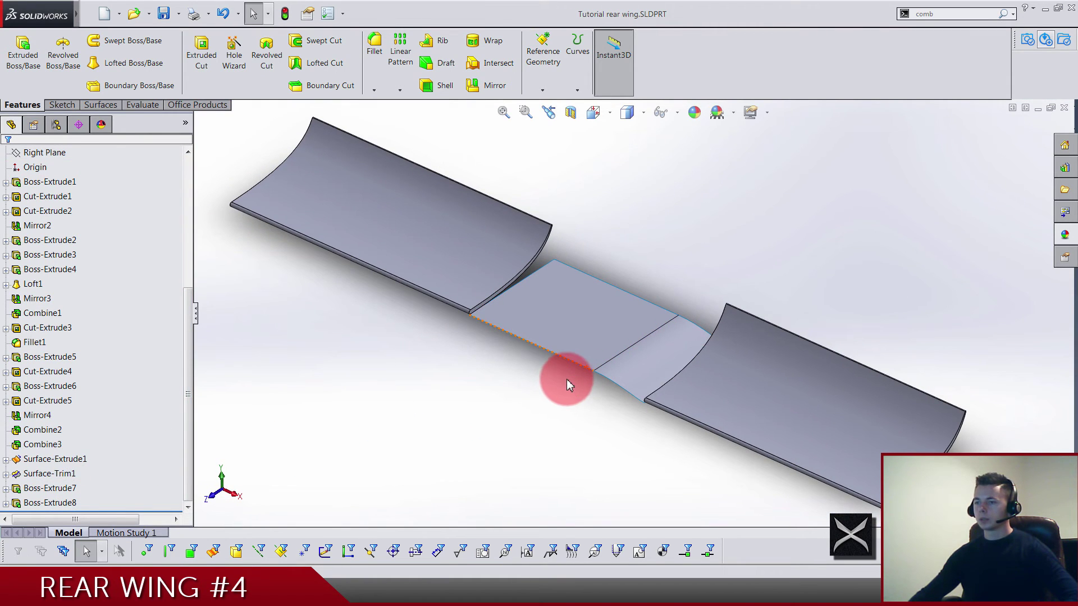
left_click(99, 105)
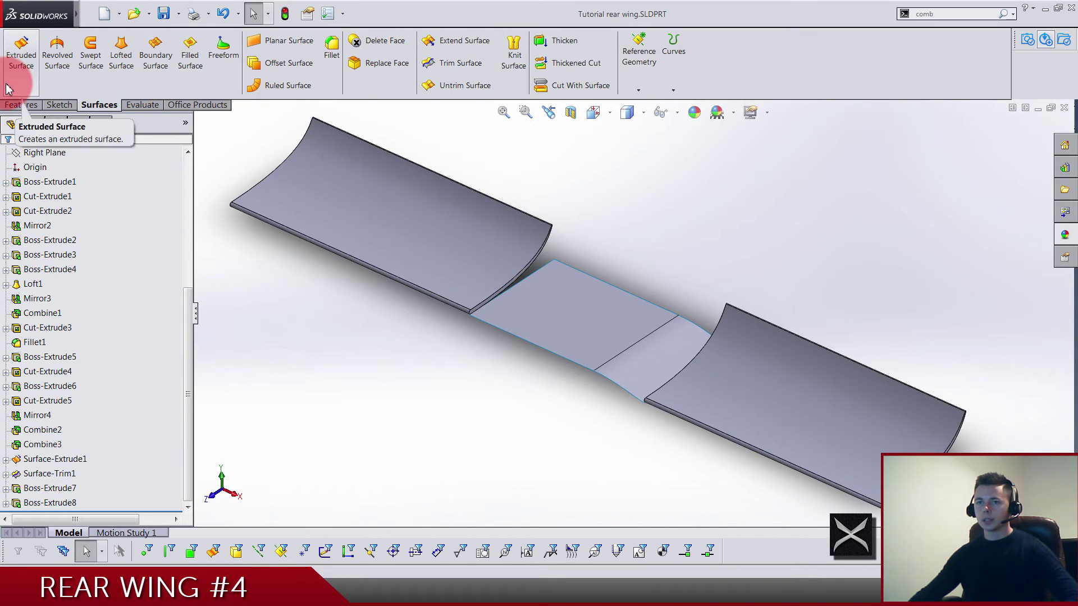
- Start a new 3D sketch
left_click(59, 105)
left_click(17, 90)
left_click(28, 131)
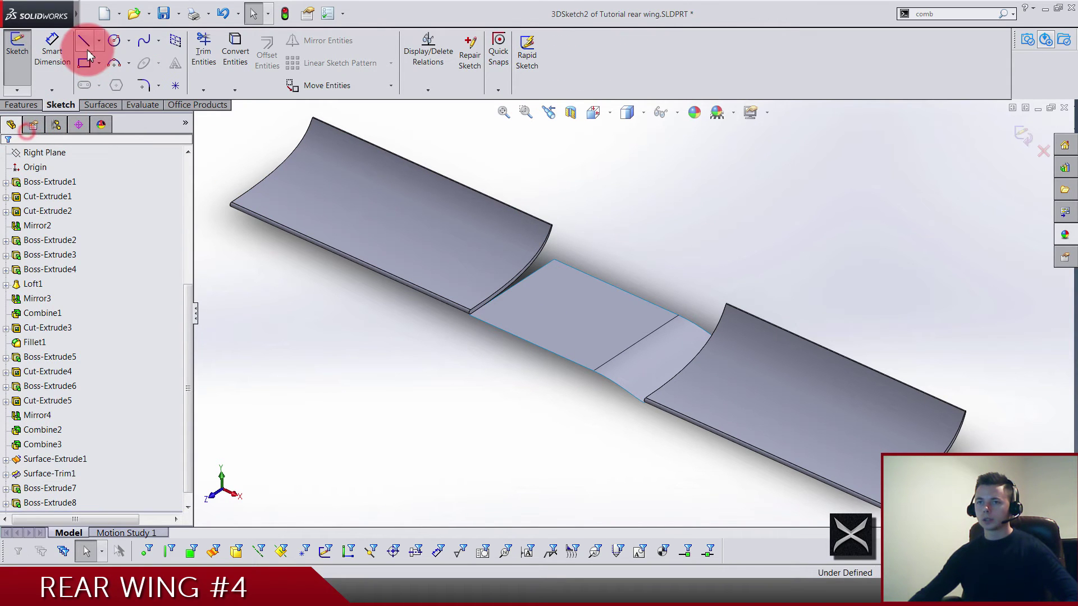
- Draw a 365 mm line from the near airfoil tip to the far tip
left_click(84, 43)
scroll(565, 258, "down", 6)
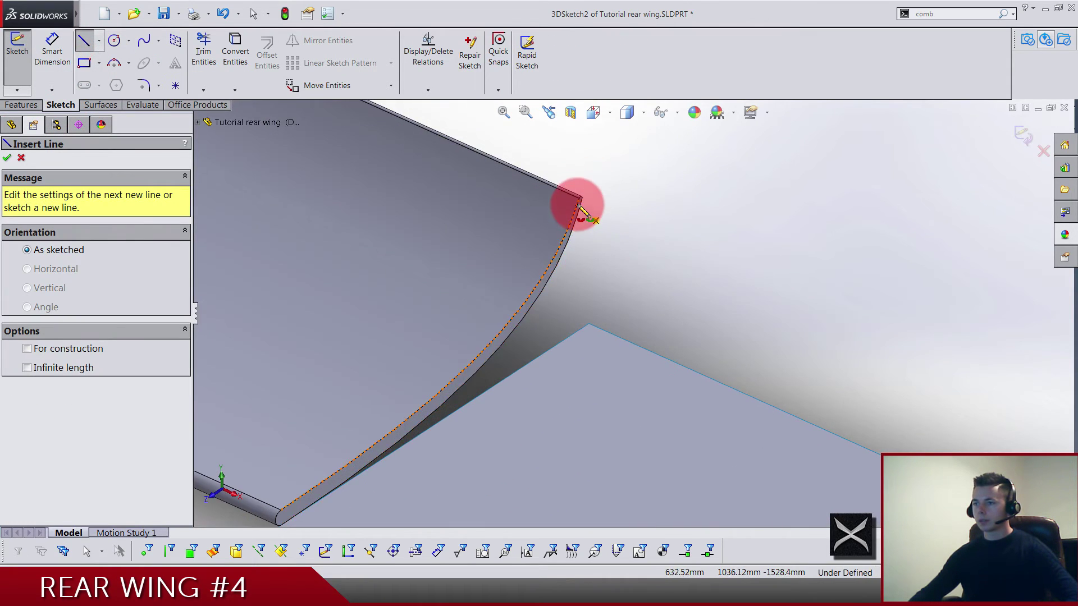
scroll(578, 205, "down", 2)
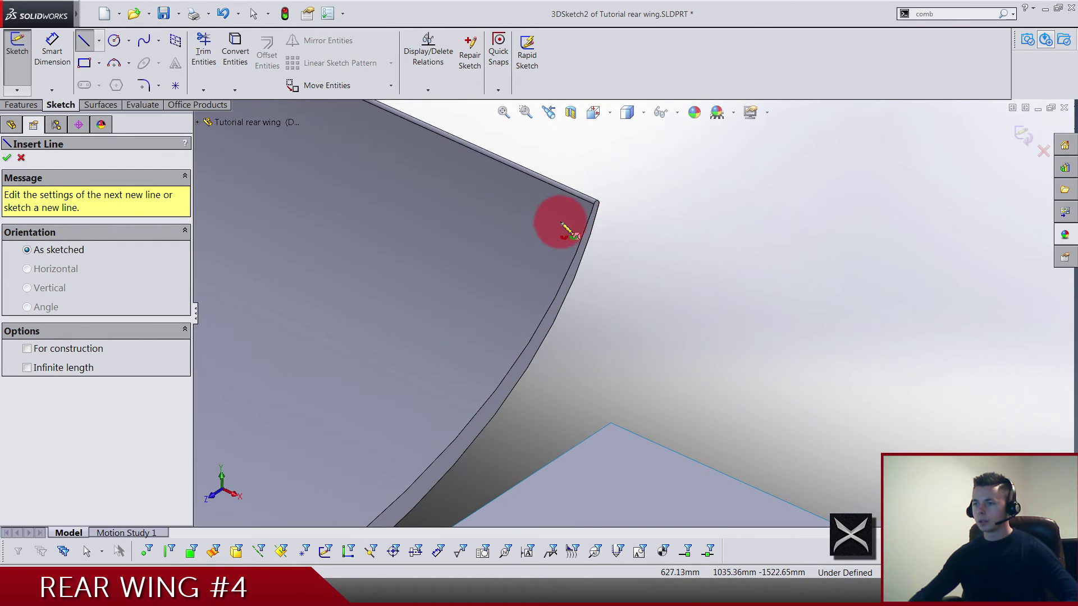
left_click(595, 204)
scroll(600, 210, "down", 3)
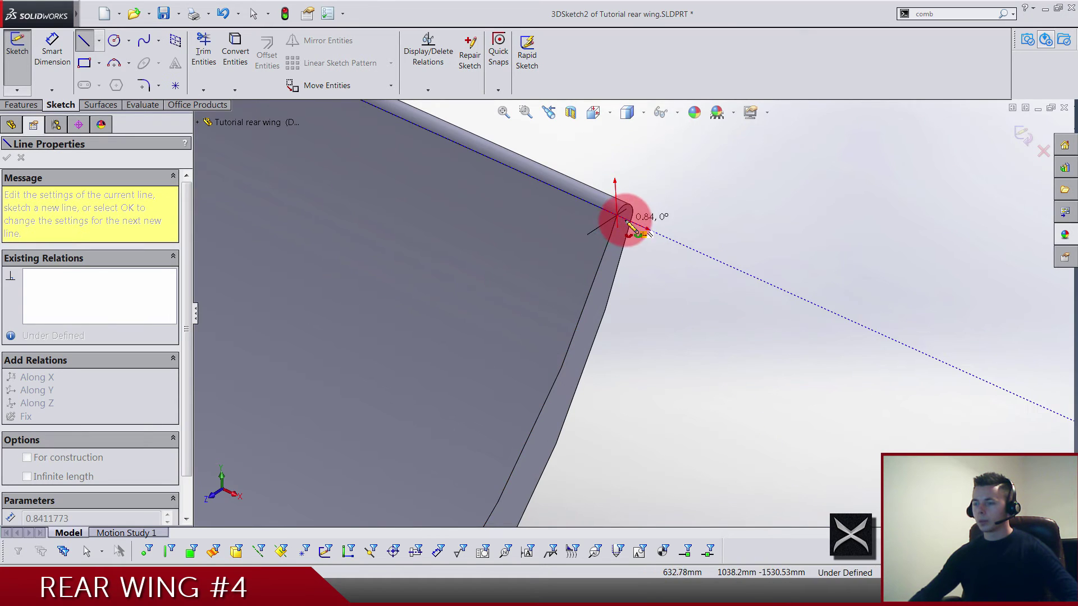
scroll(628, 224, "up", 8)
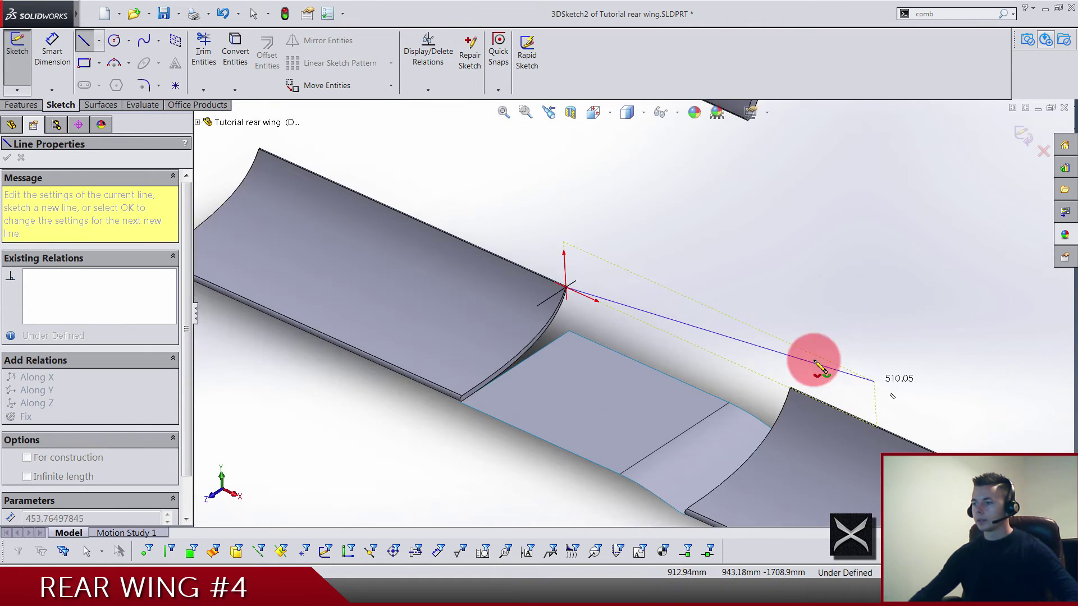
scroll(811, 368, "down", 5)
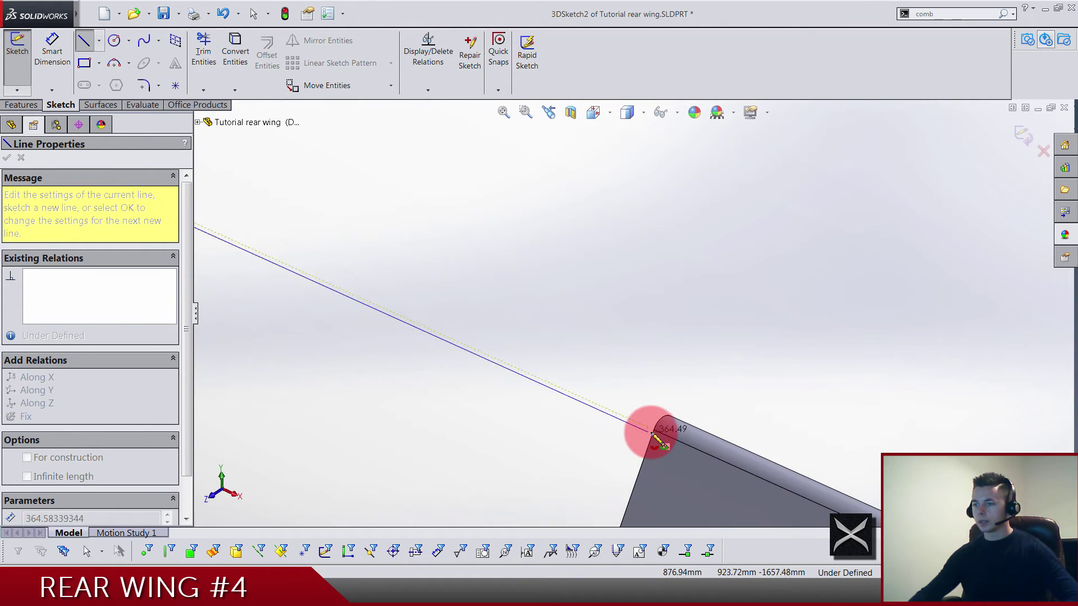
left_click(652, 434)
key("Escape")
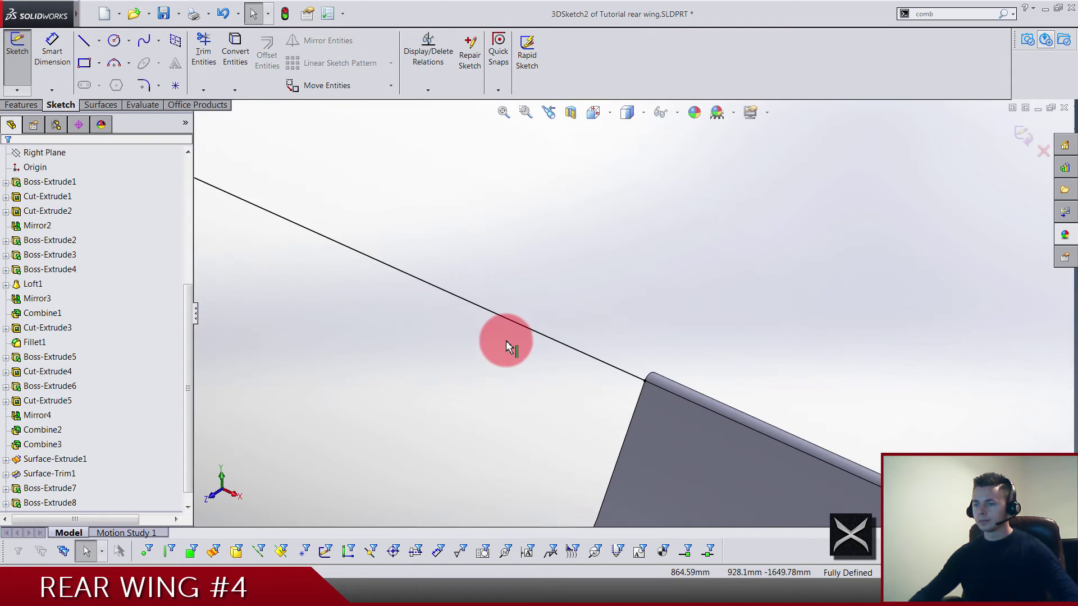
scroll(477, 298, "up", 3)
left_click(453, 242)
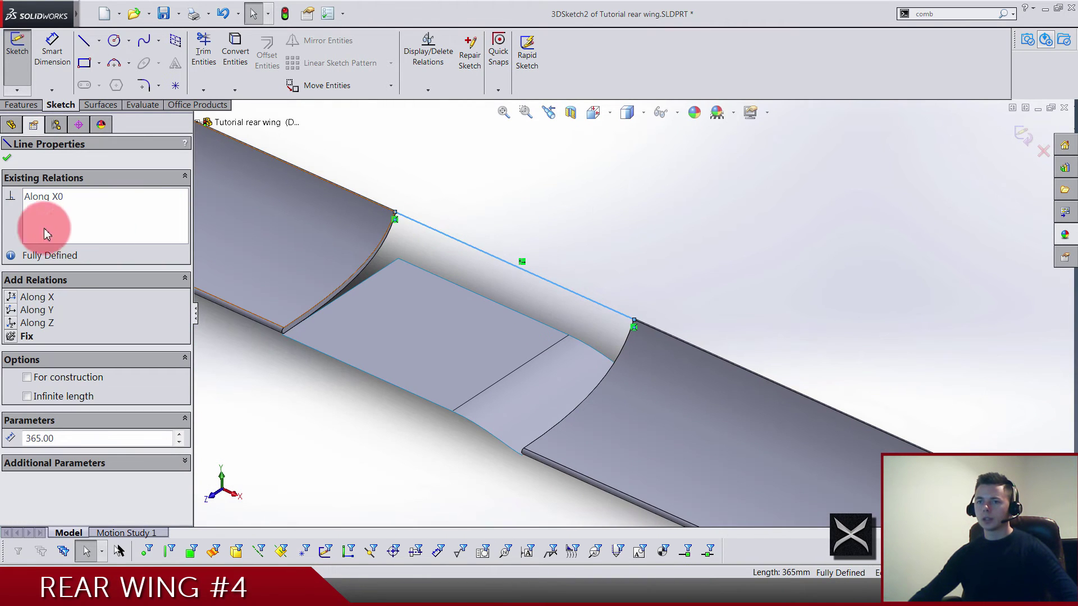
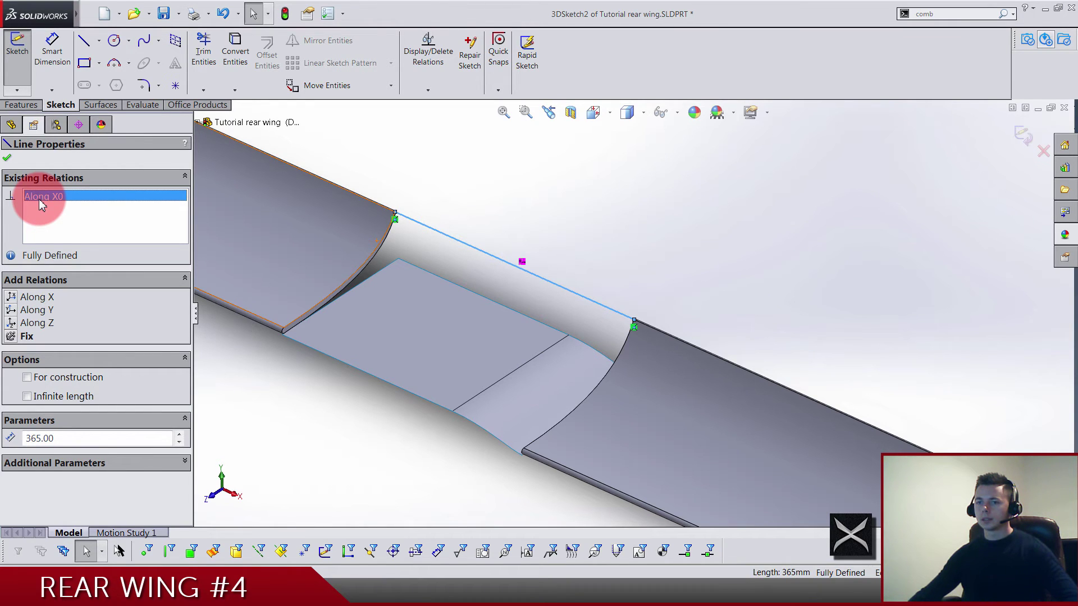
- Close 3DSketch2 with its 365 mm line and collapse the Solid Bodies folder
left_click(651, 183)
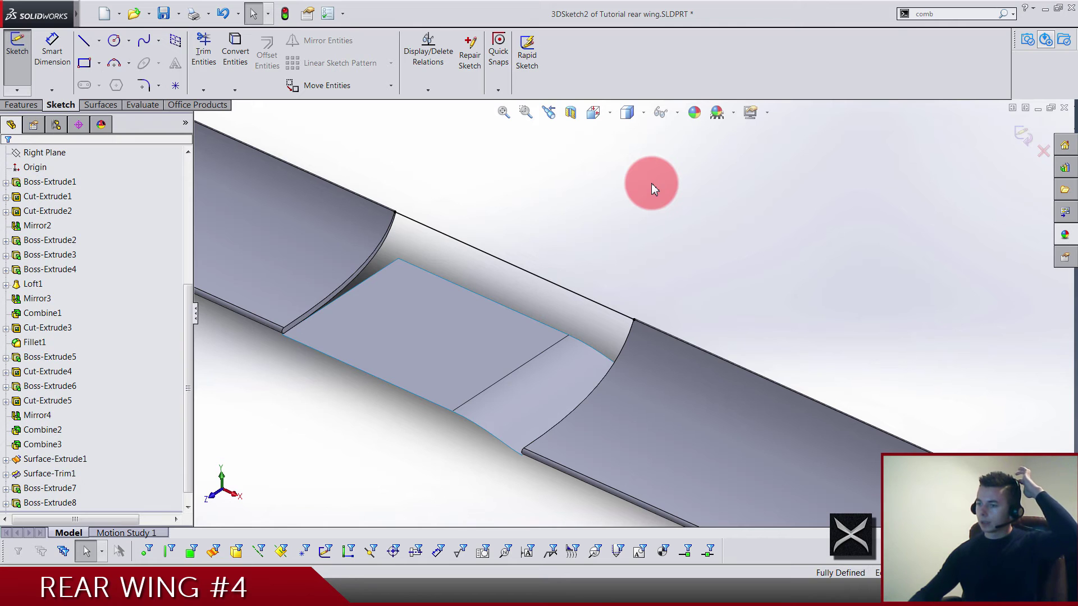
left_click(1023, 139)
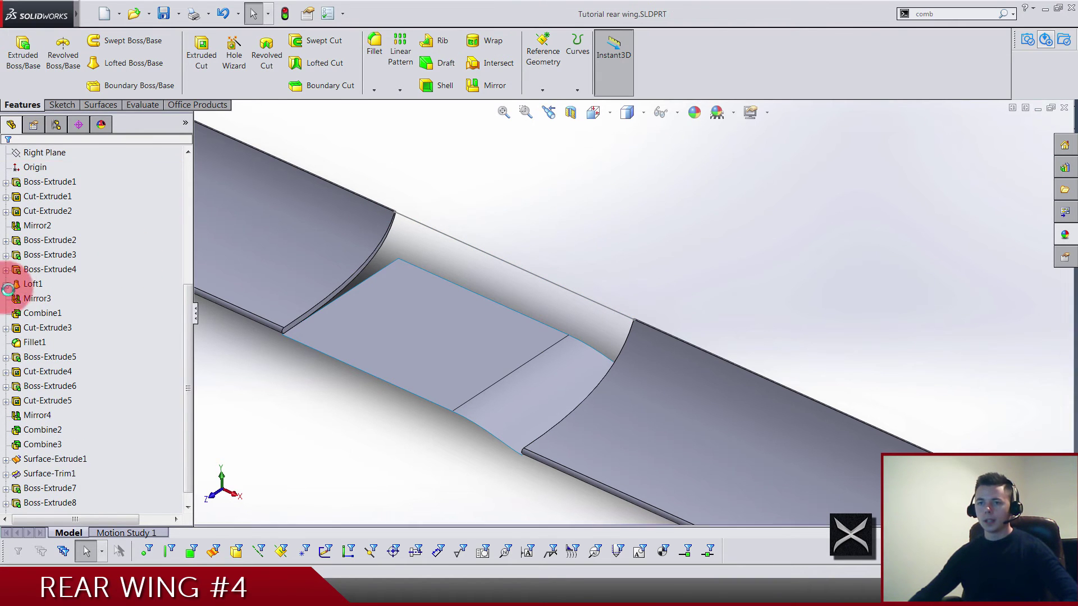
scroll(10, 292, "up", 5)
left_click(8, 227)
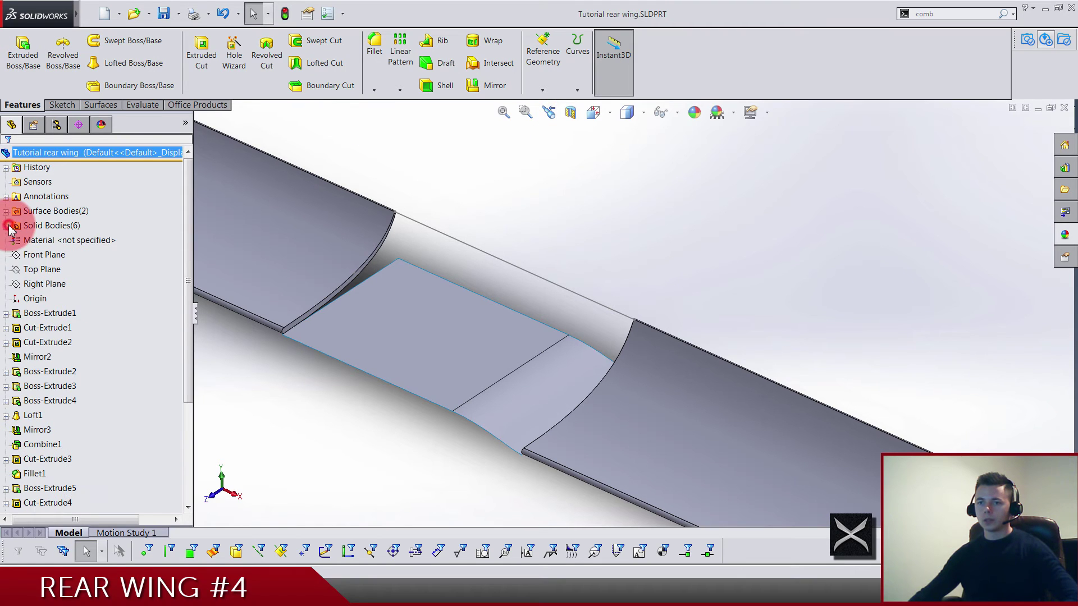
- Start a new sketch on the Top Plane, viewed from the opposite side
left_click(29, 270)
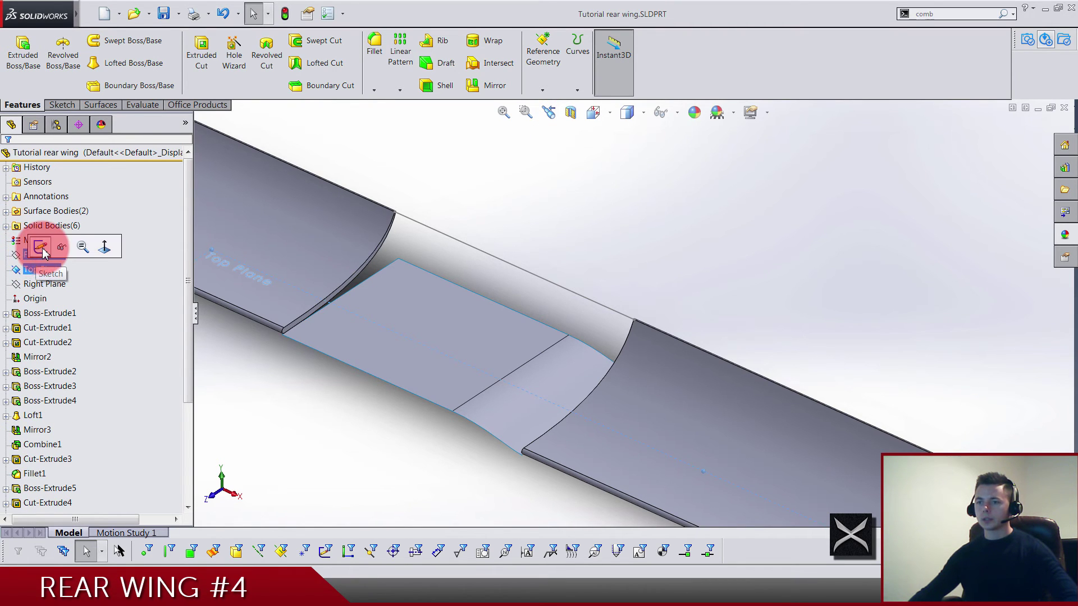
left_click(40, 247)
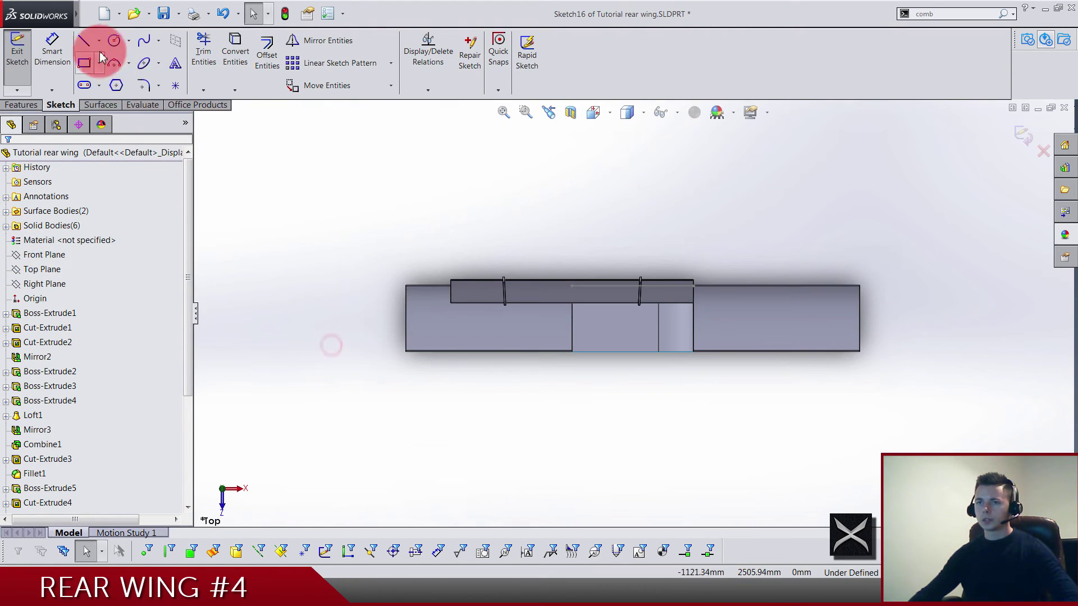
left_click(84, 47)
scroll(645, 348, "down", 3)
scroll(665, 432, "up", 2)
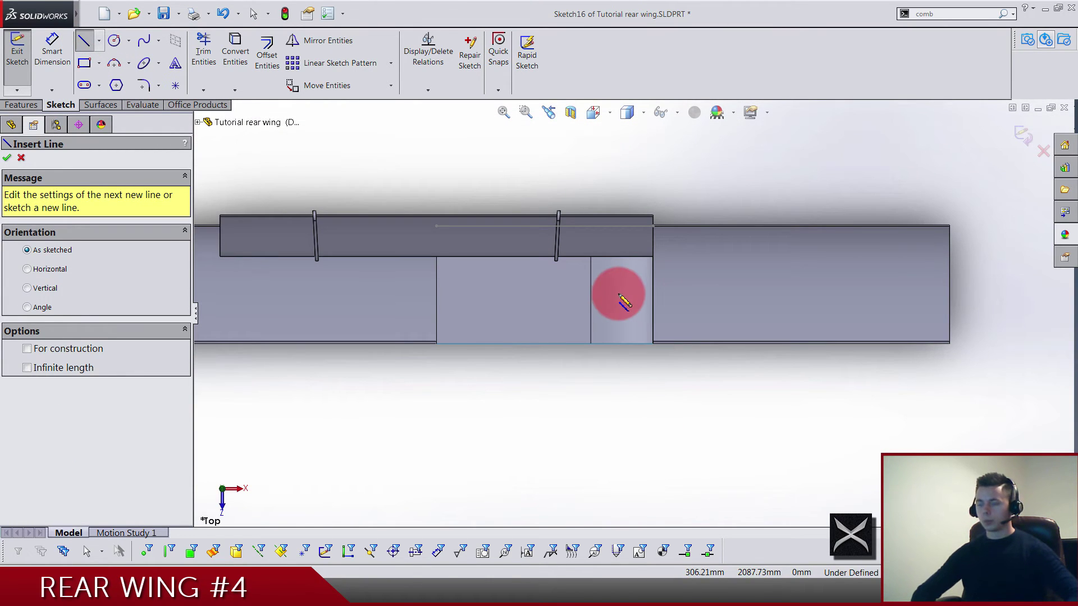
key("ctrl+8")
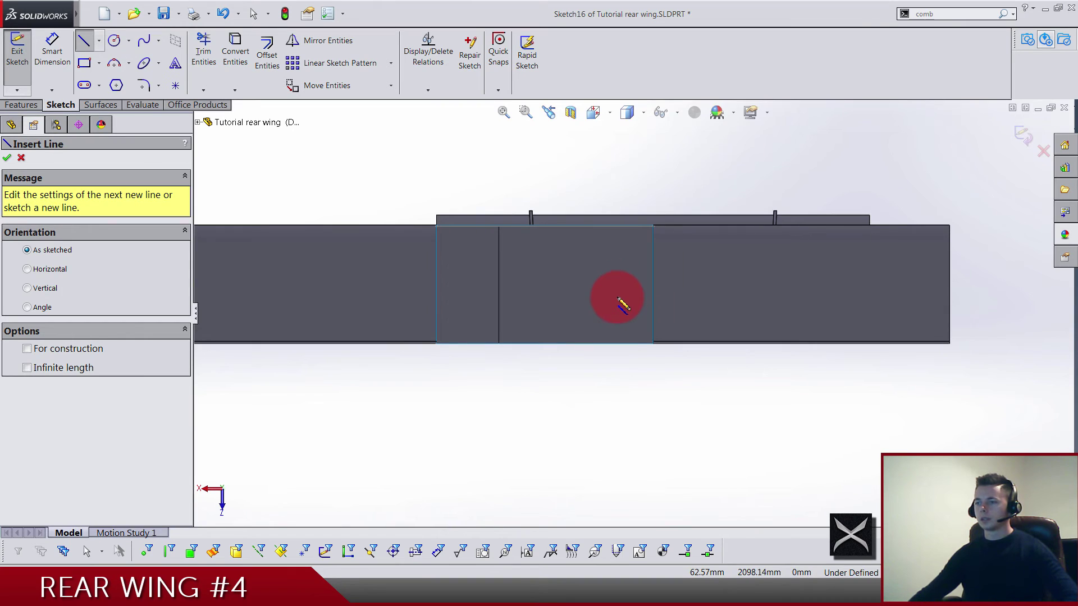
scroll(676, 348, "down", 5)
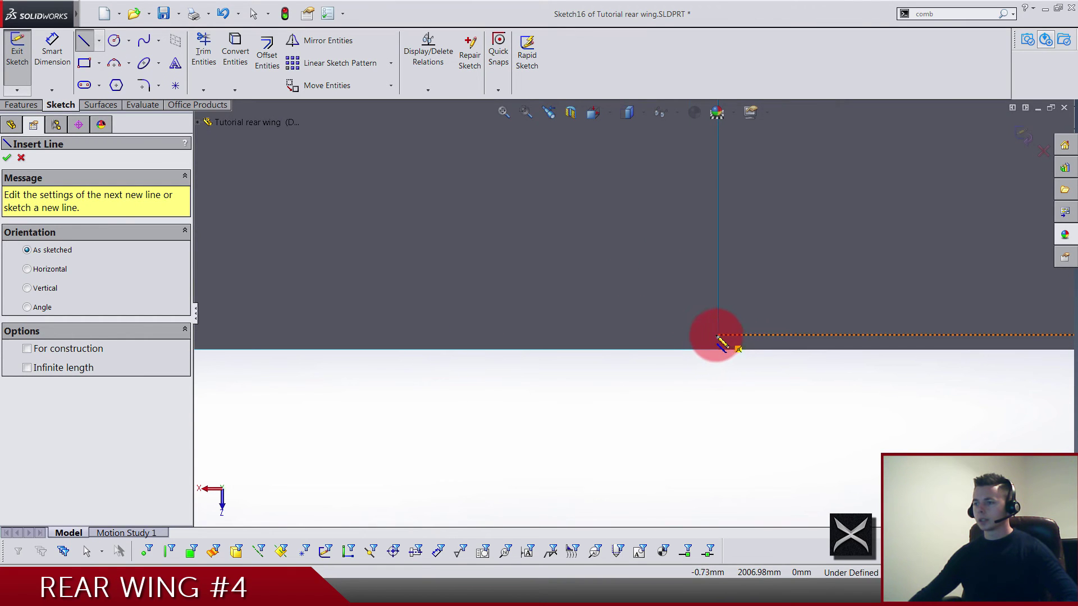
- Draw a 365 mm horizontal line along the wing's bottom edge and exit the sketch
left_click(719, 335)
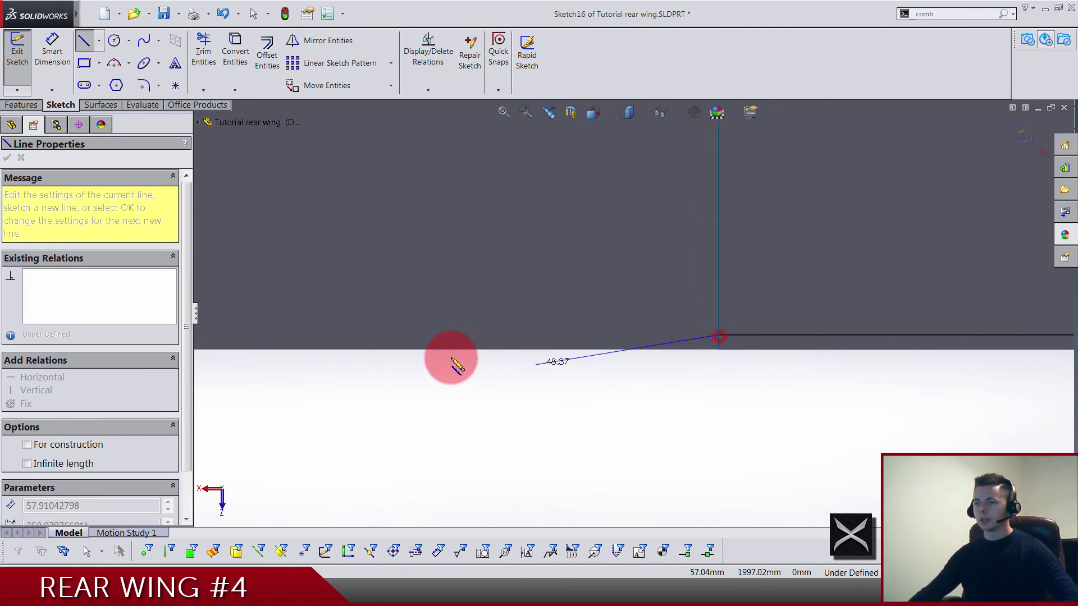
scroll(414, 336, "up", 3)
scroll(478, 323, "down", 3)
left_click(471, 344)
key("Escape")
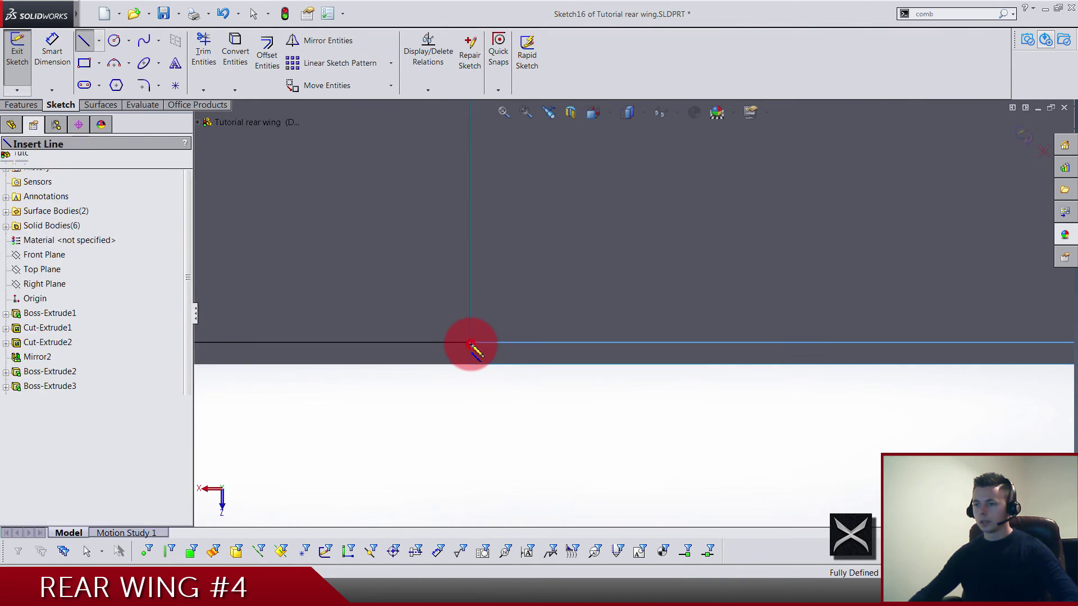
scroll(705, 321, "up", 4)
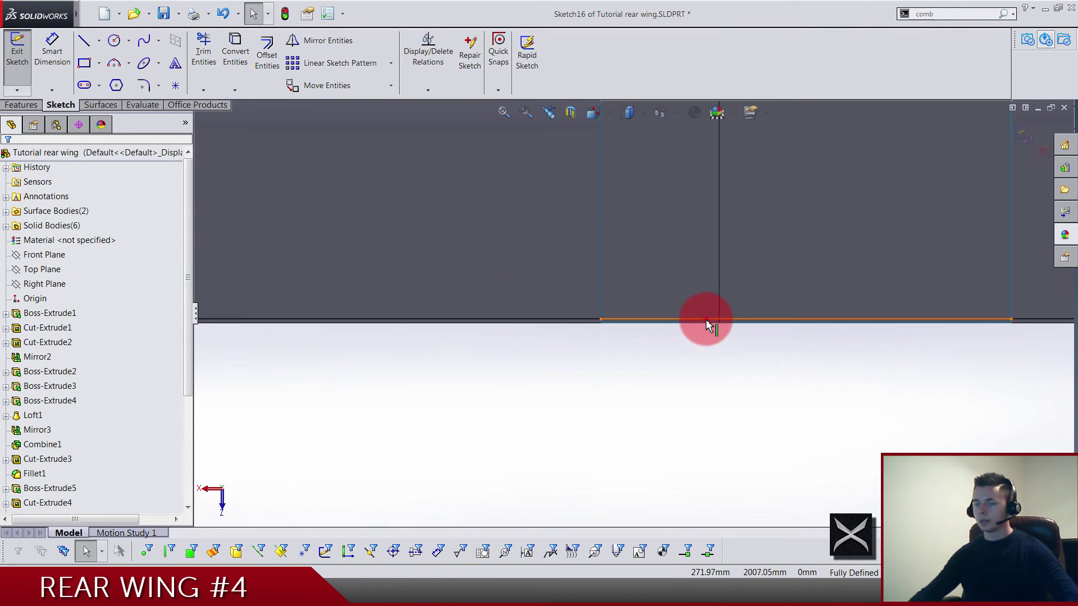
left_click(705, 321)
scroll(684, 334, "up", 2)
key("Escape")
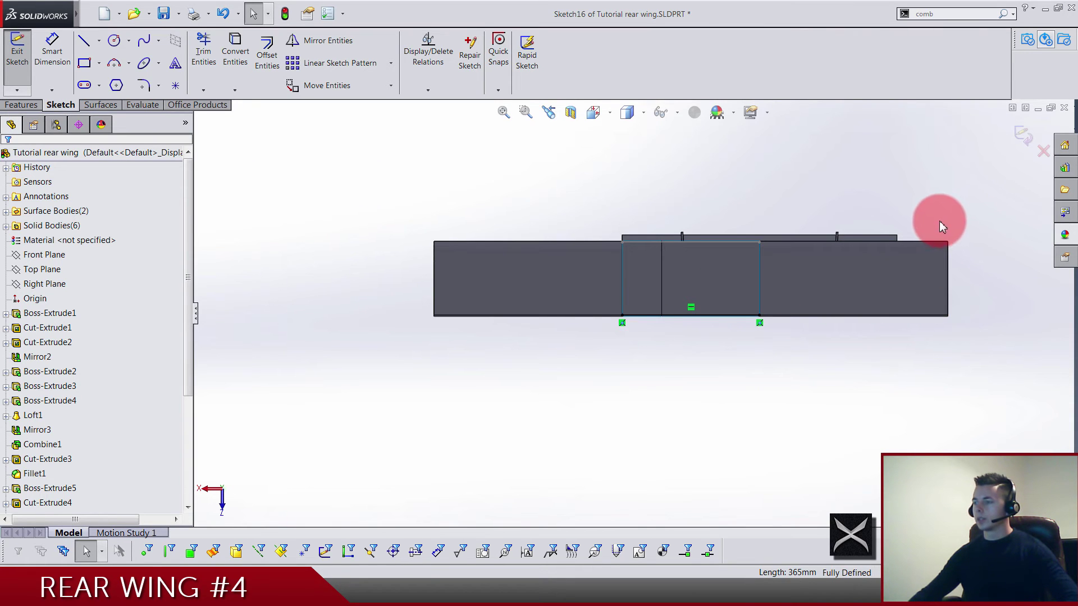
left_click(1027, 137)
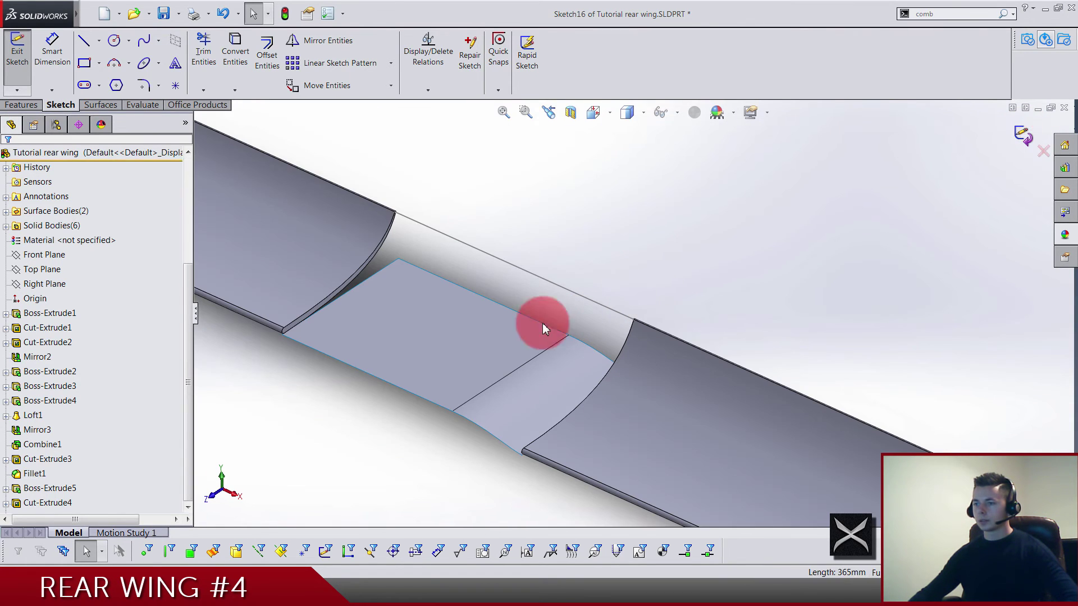
- Trim away the centre surface strip with Sketch16, creating Surface-Trim2
scroll(353, 72, "down", 2)
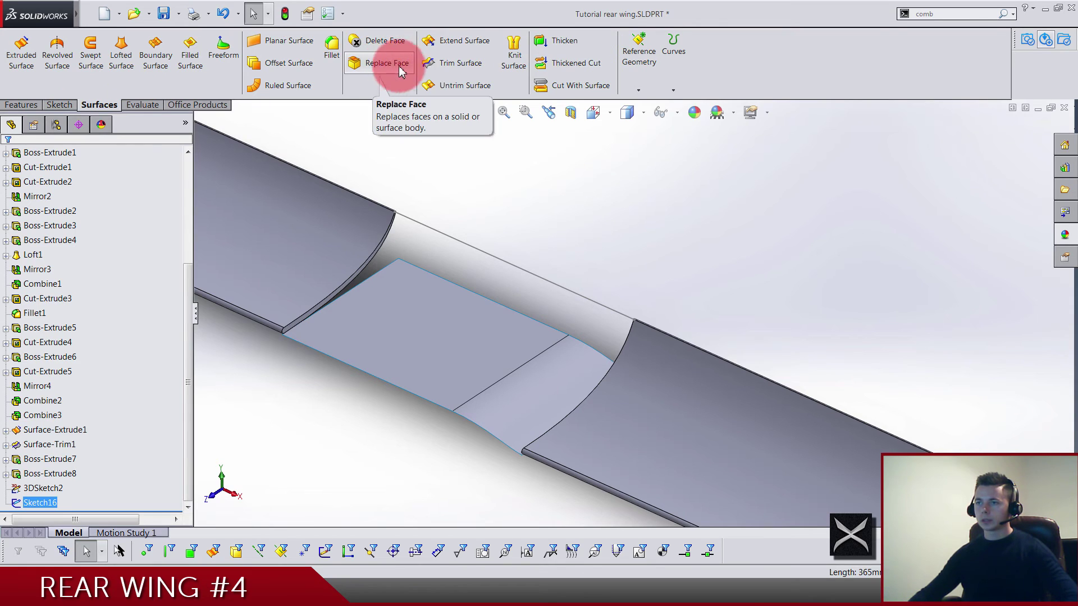
left_click(427, 63)
scroll(325, 353, "down", 6)
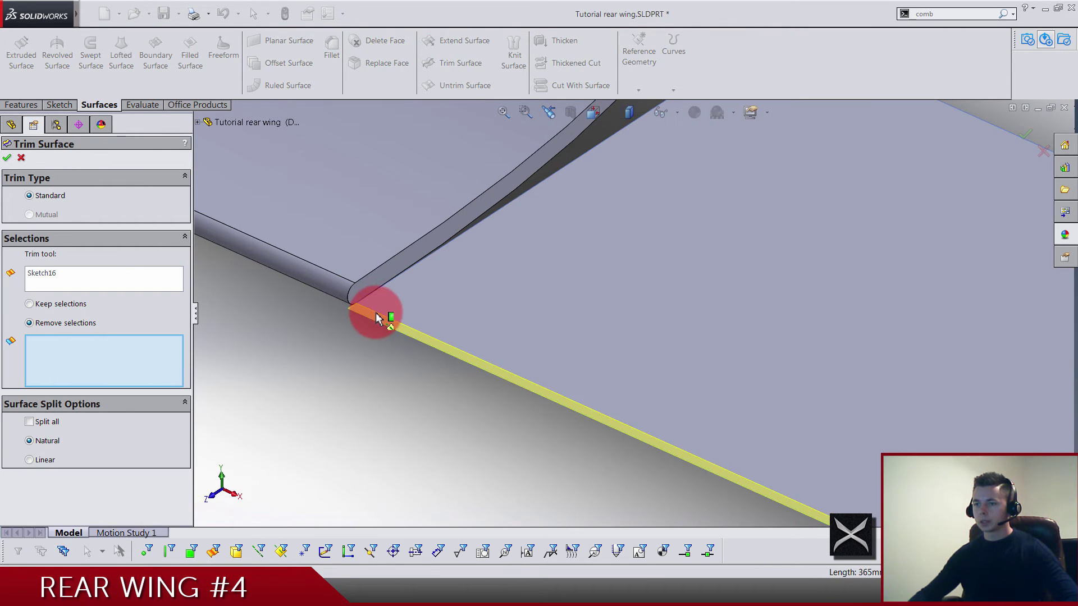
left_click(373, 336)
key("Return")
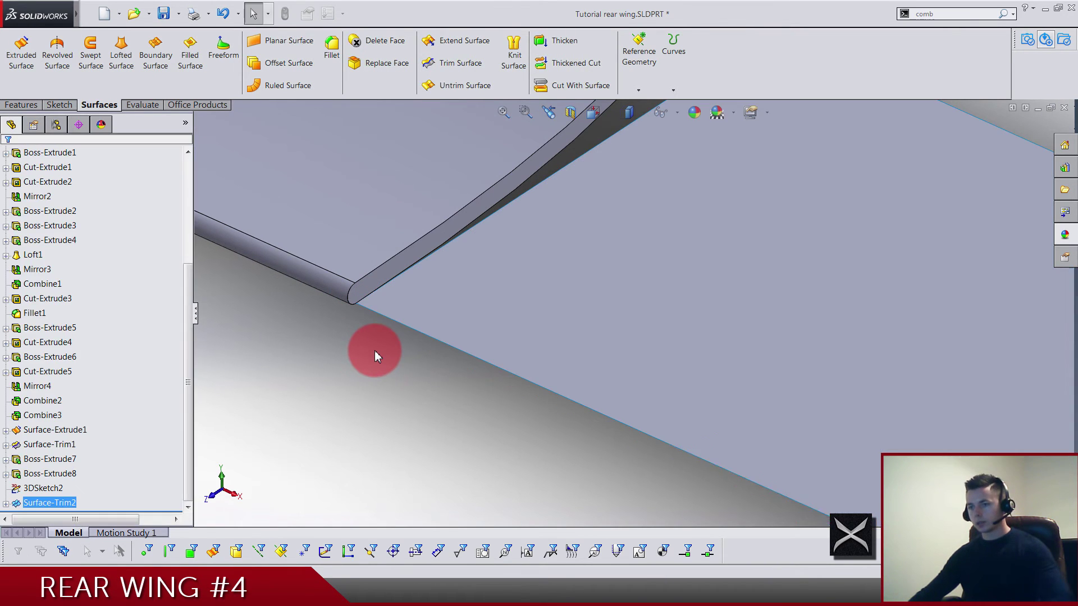
left_click(380, 349)
scroll(371, 374, "up", 10)
left_click(744, 269)
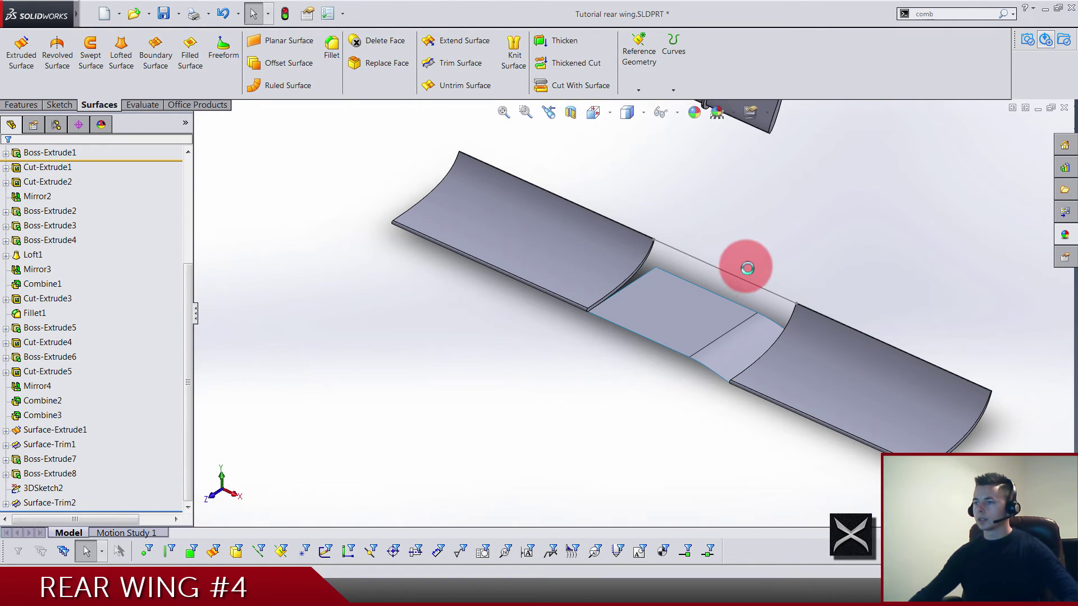
- Start a loft using the two wing end faces as profiles
scroll(217, 86, "up", 2)
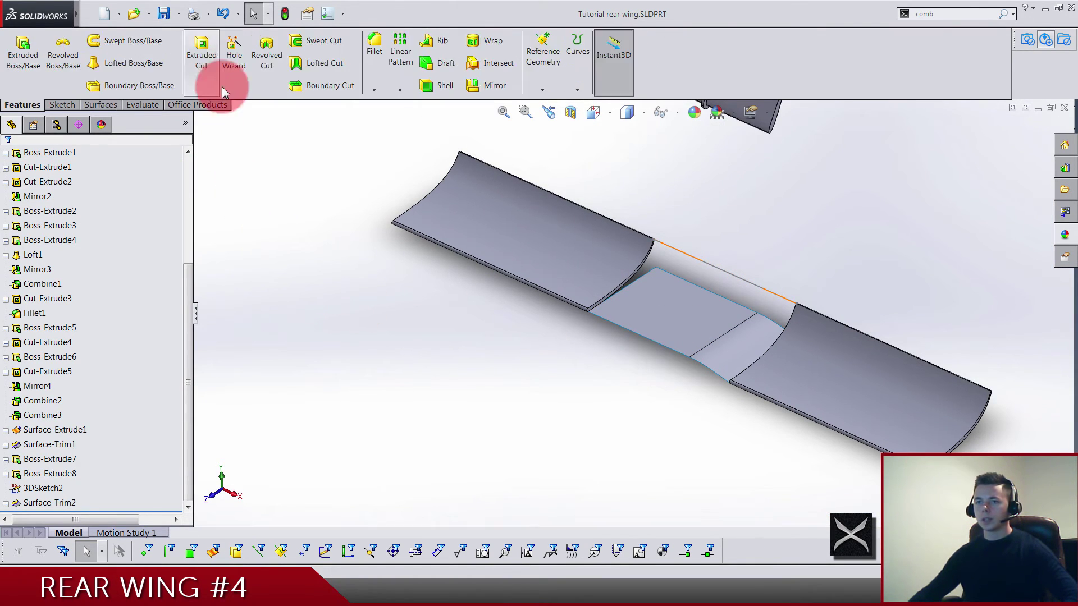
left_click(133, 64)
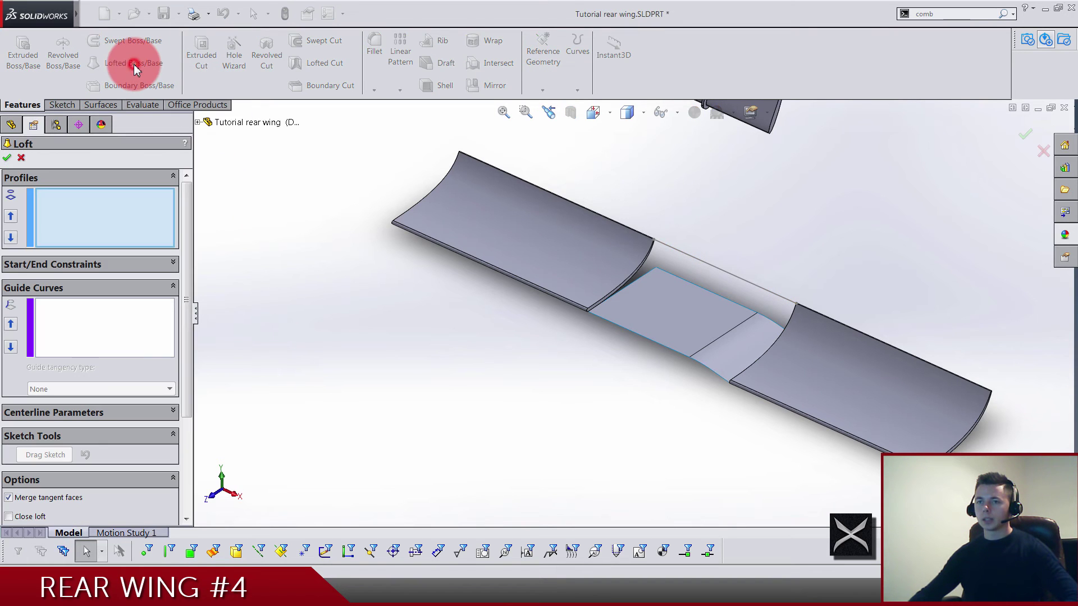
scroll(756, 274, "down", 10)
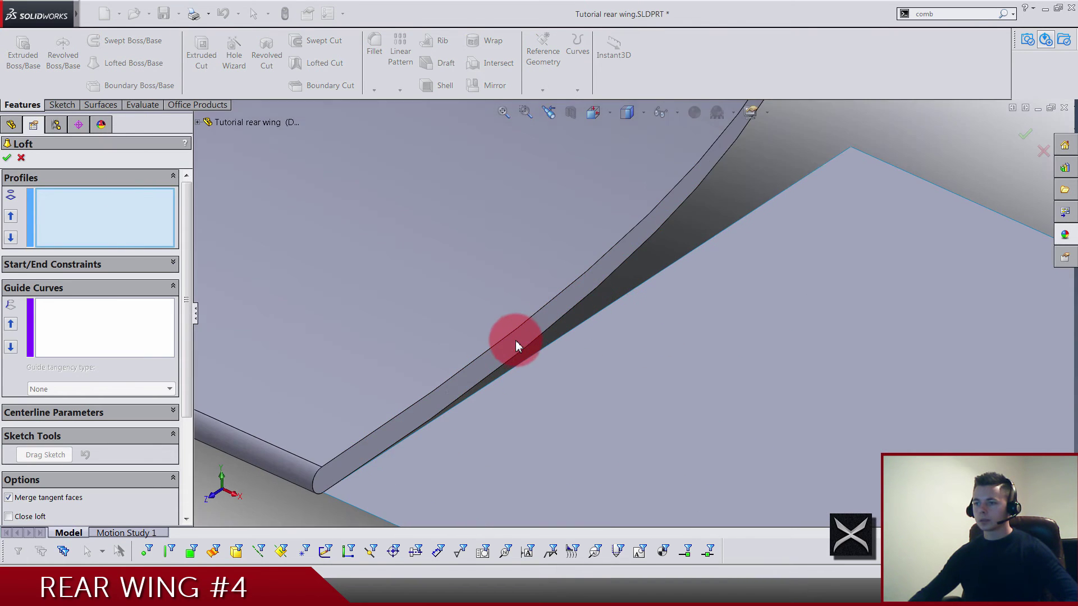
left_click(516, 340)
scroll(634, 313, "up", 9)
middle_click_drag(809, 331, 785, 359)
scroll(748, 393, "down", 6)
left_click(708, 312)
scroll(681, 312, "up", 5)
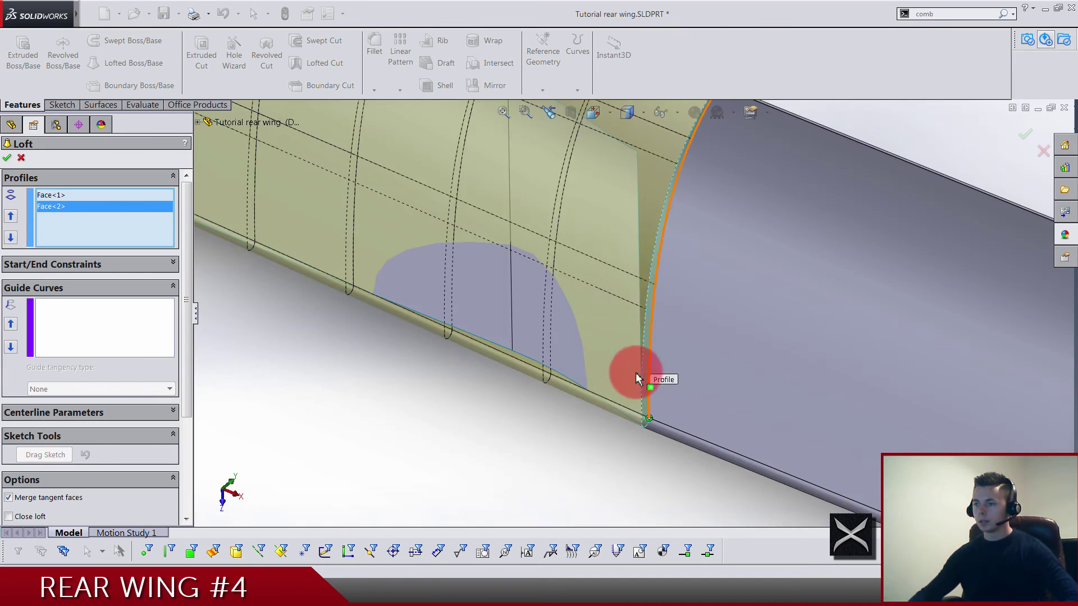
middle_click_drag(621, 385, 498, 337)
scroll(553, 323, "down", 5)
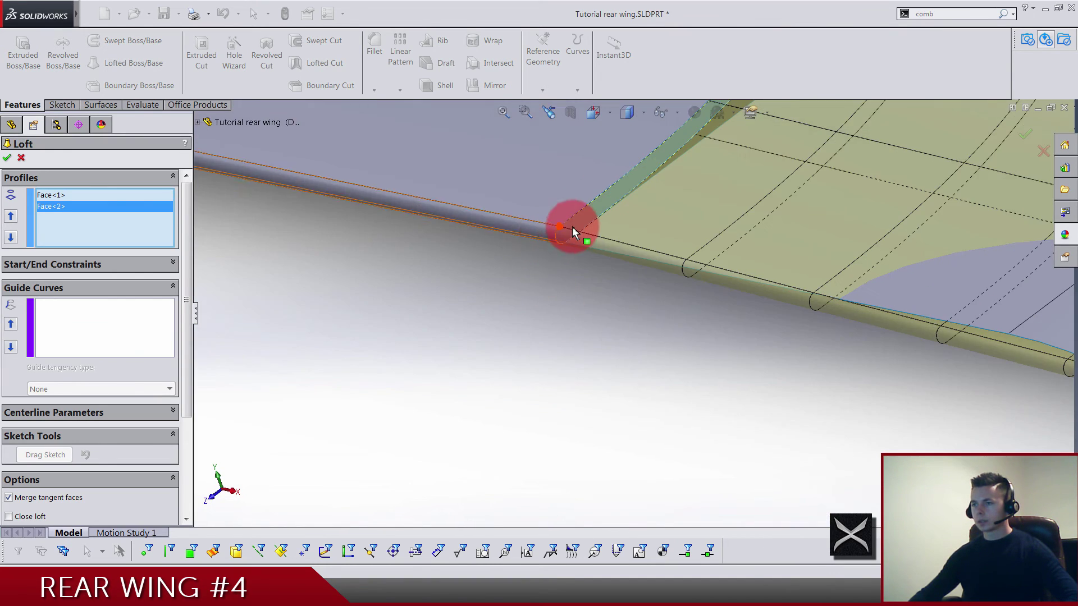
middle_click_drag(573, 231, 846, 332)
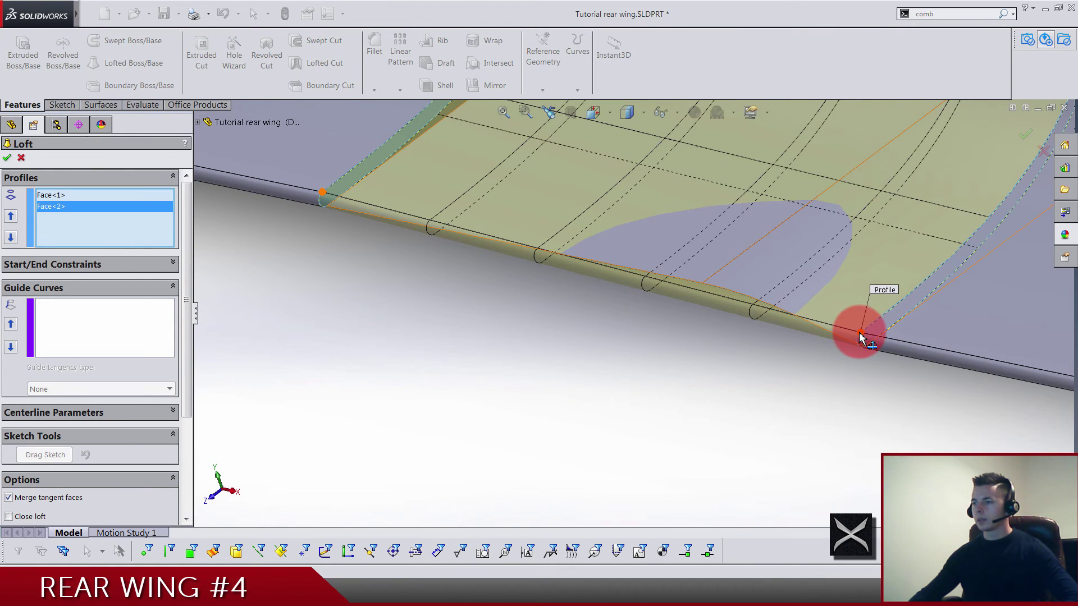
scroll(680, 293, "up", 5)
middle_click_drag(680, 294, 372, 269)
- Add the lower edge chain and 3DSketch2 as guide curves, with Merge result unchecked
left_click(111, 314)
right_click(110, 314)
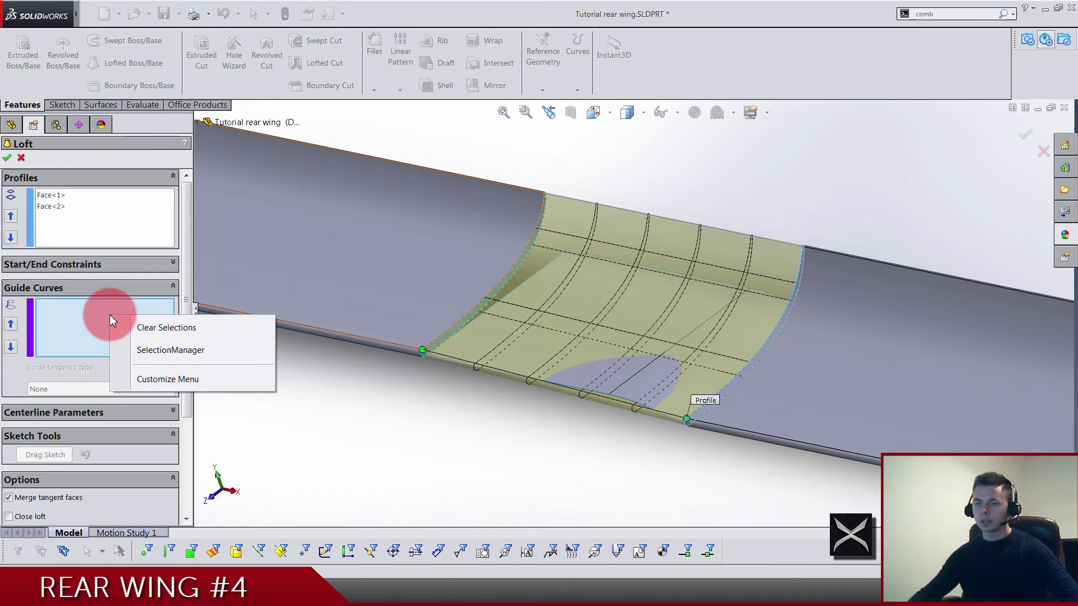
left_click(130, 349)
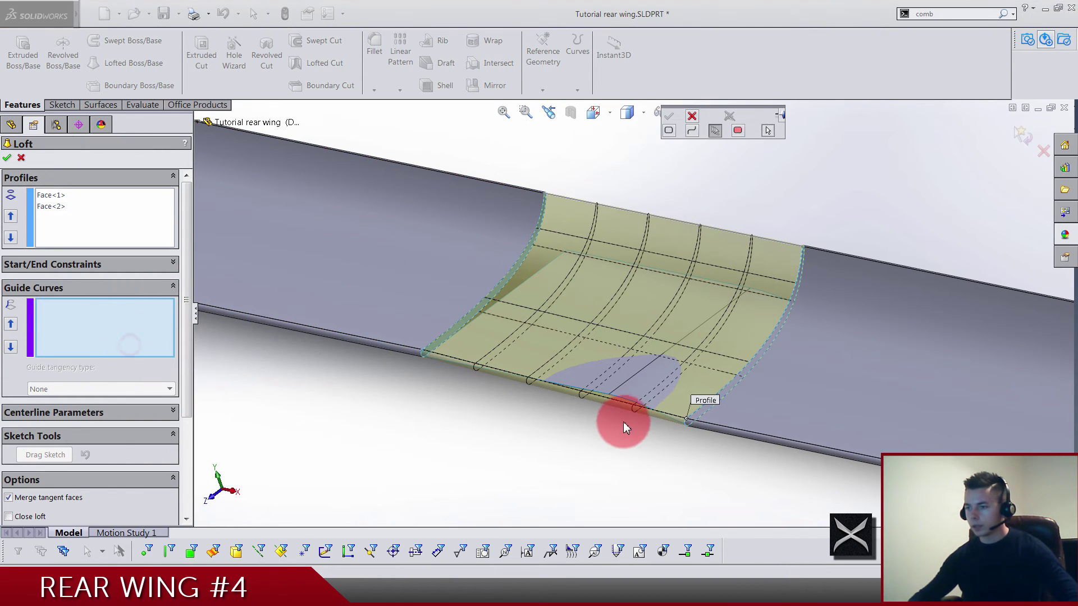
left_click(638, 405)
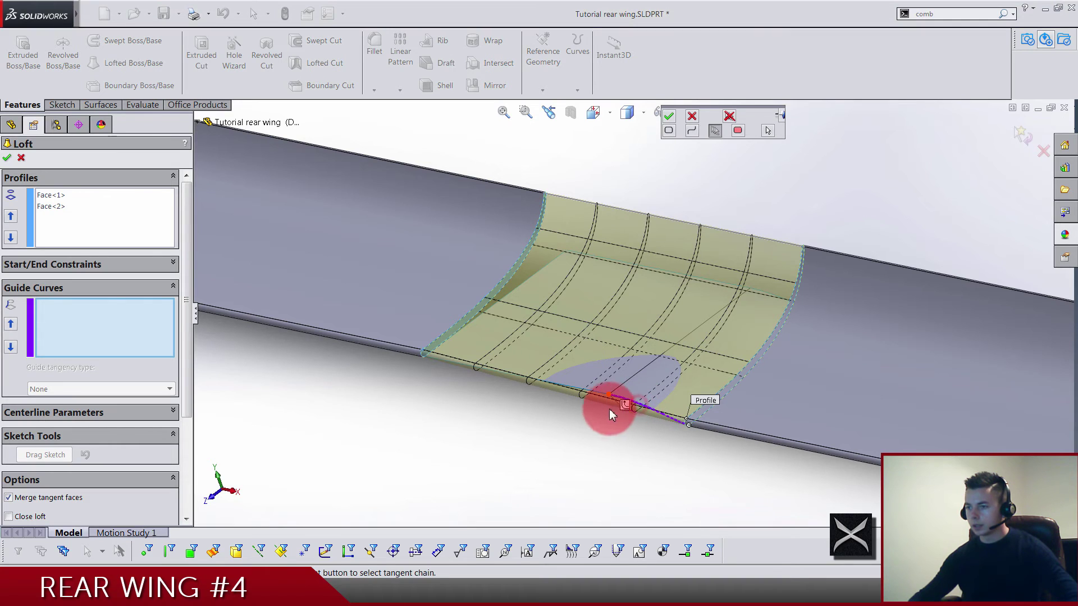
left_click(668, 117)
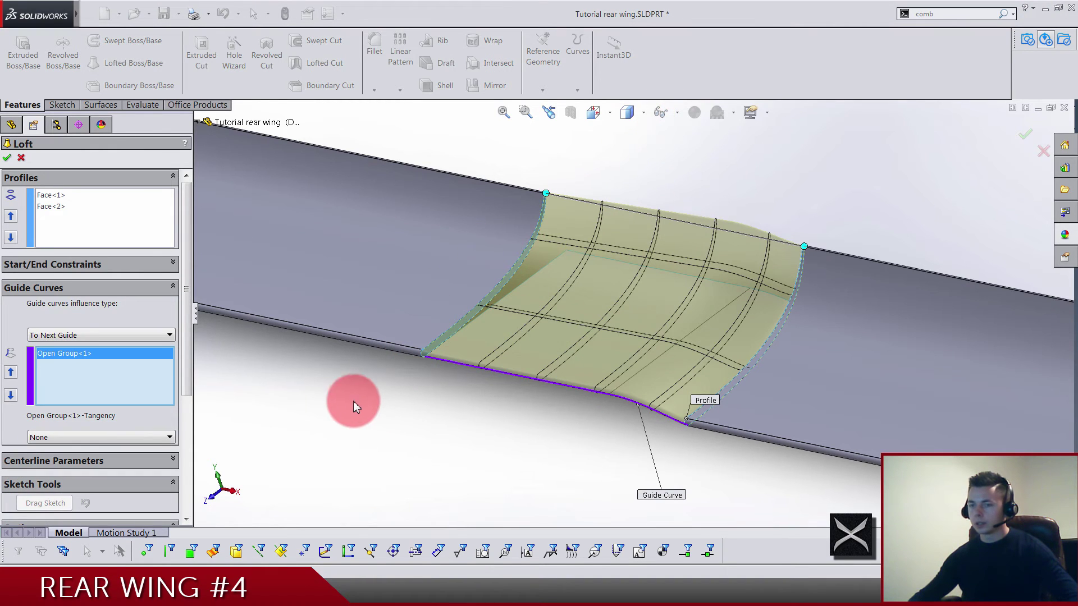
left_click(665, 223)
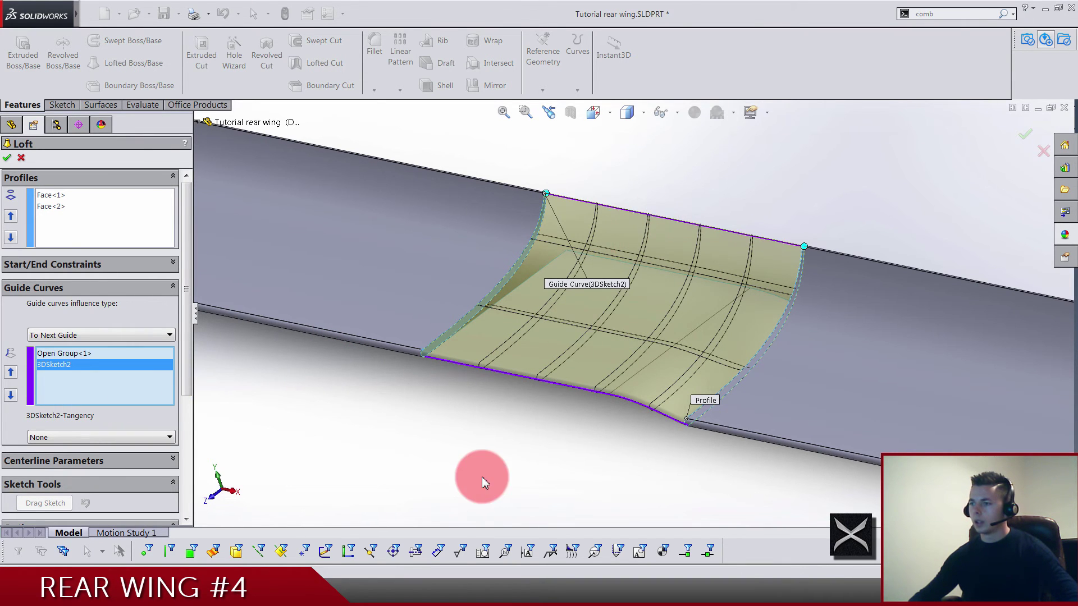
mouse_move(482, 476)
middle_mouse_down()
mouse_move(548, 406)
mouse_move(480, 483)
middle_mouse_up()
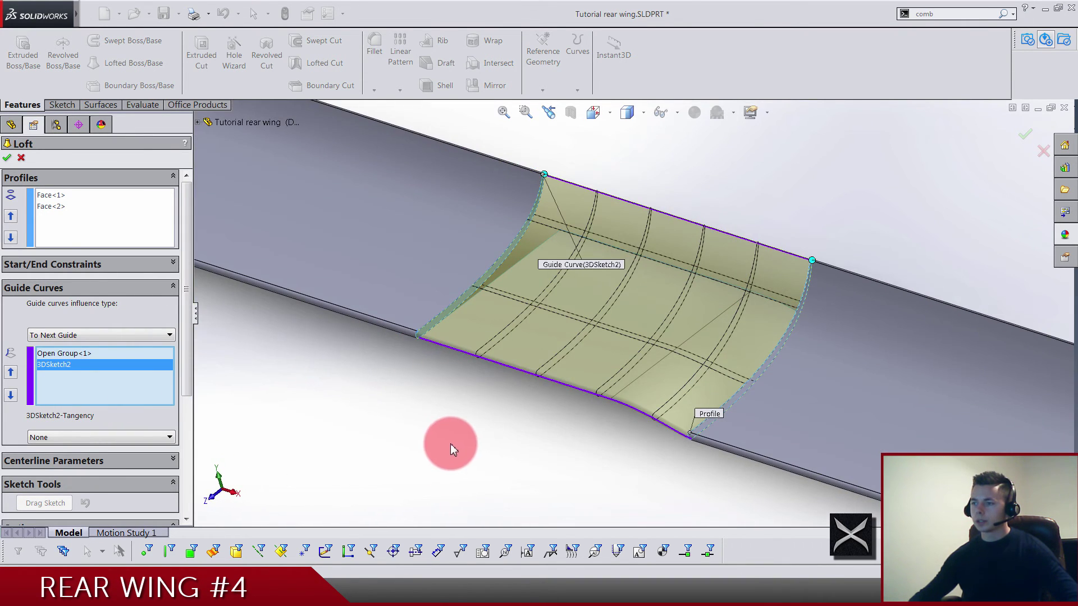
middle_click_drag(450, 443, 344, 376)
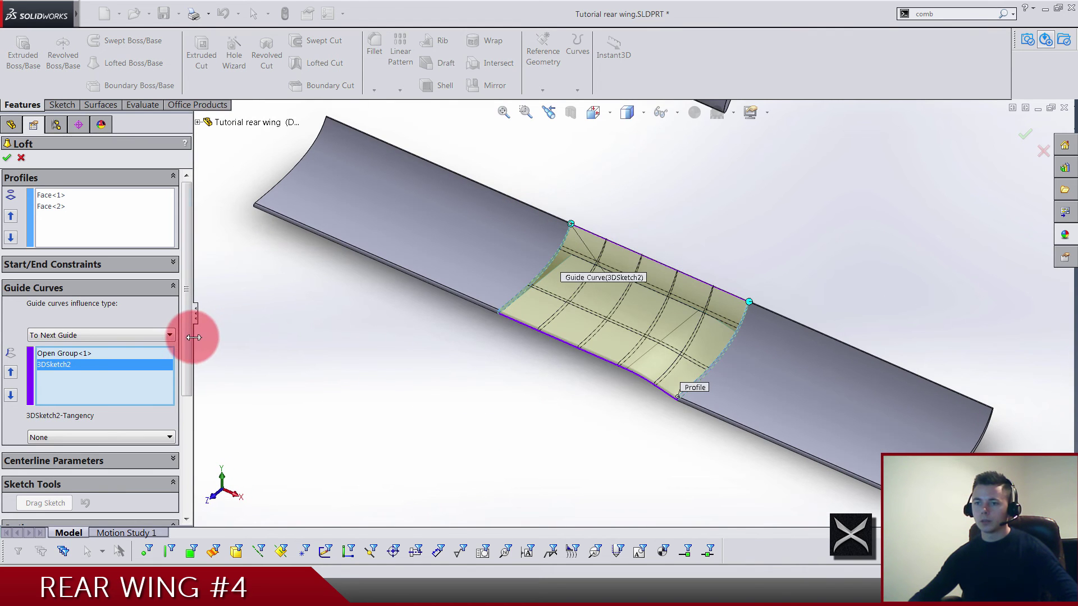
scroll(190, 340, "down", 5)
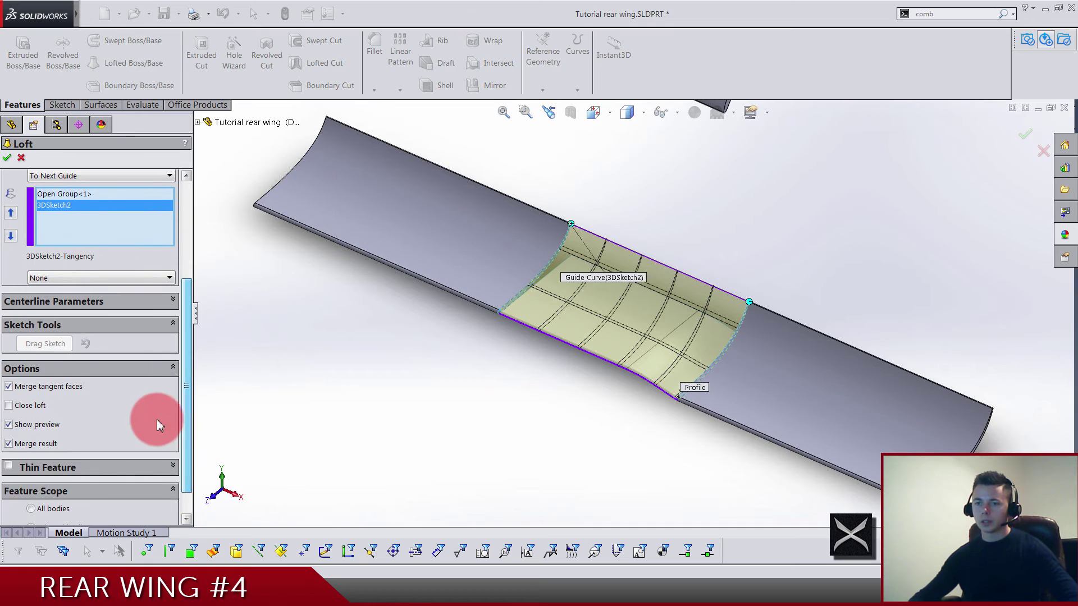
left_click(35, 443)
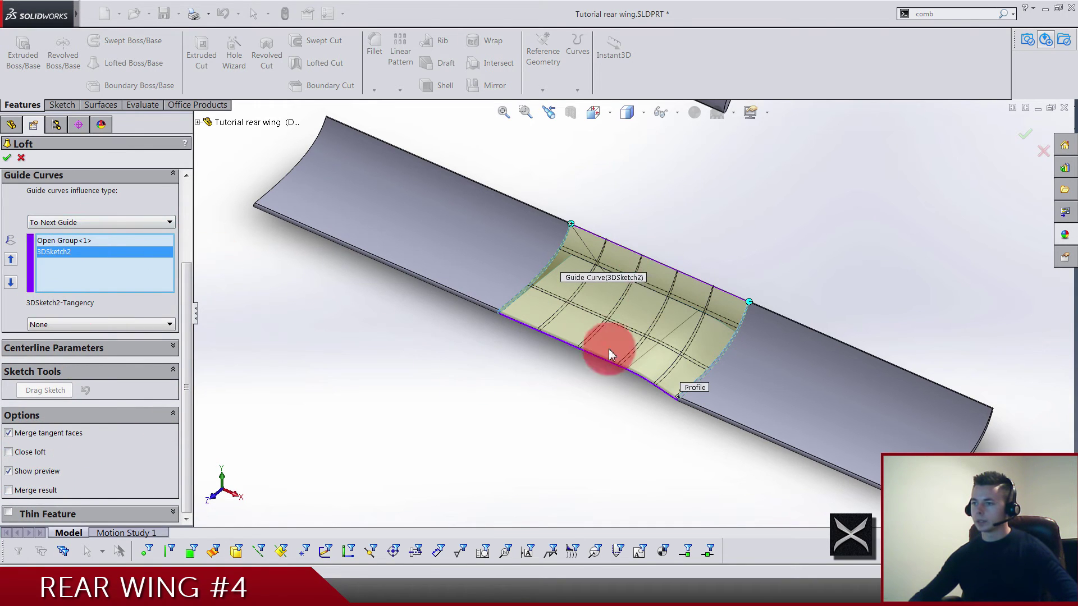
- Accept the loft, then hide both wing extension bodies and the lower surface
left_click(8, 159)
left_click(410, 233)
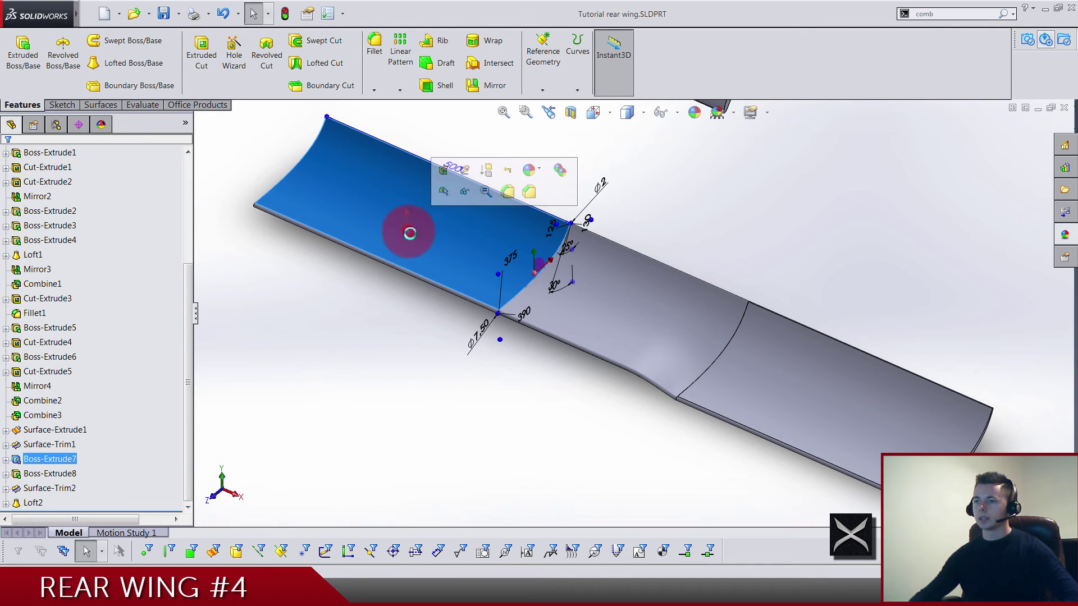
left_click(464, 191)
left_click(806, 359)
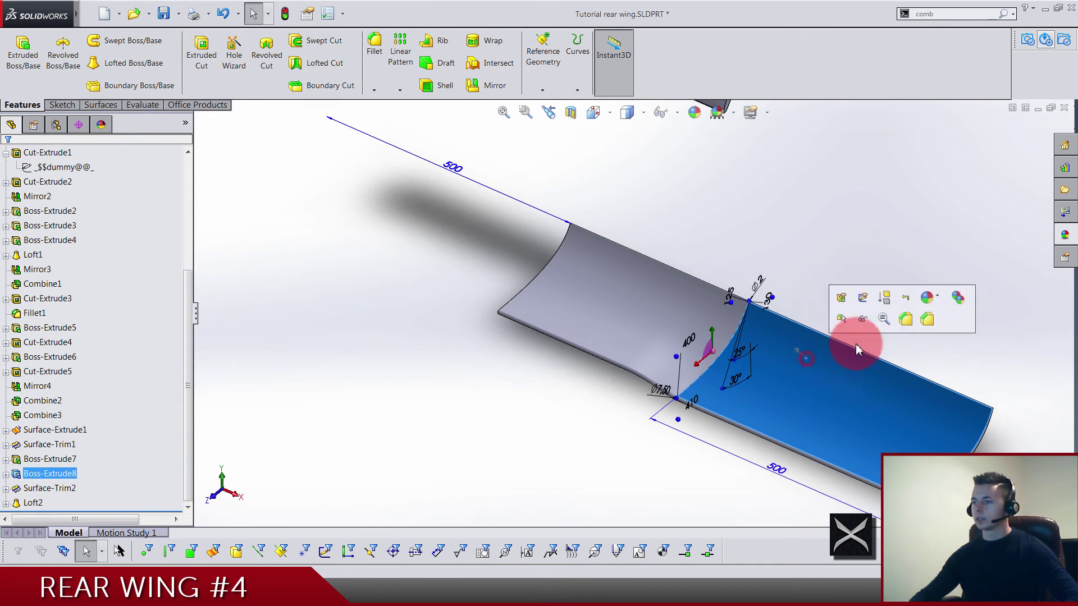
left_click(862, 318)
middle_click_drag(808, 279, 665, 333)
left_click(679, 332)
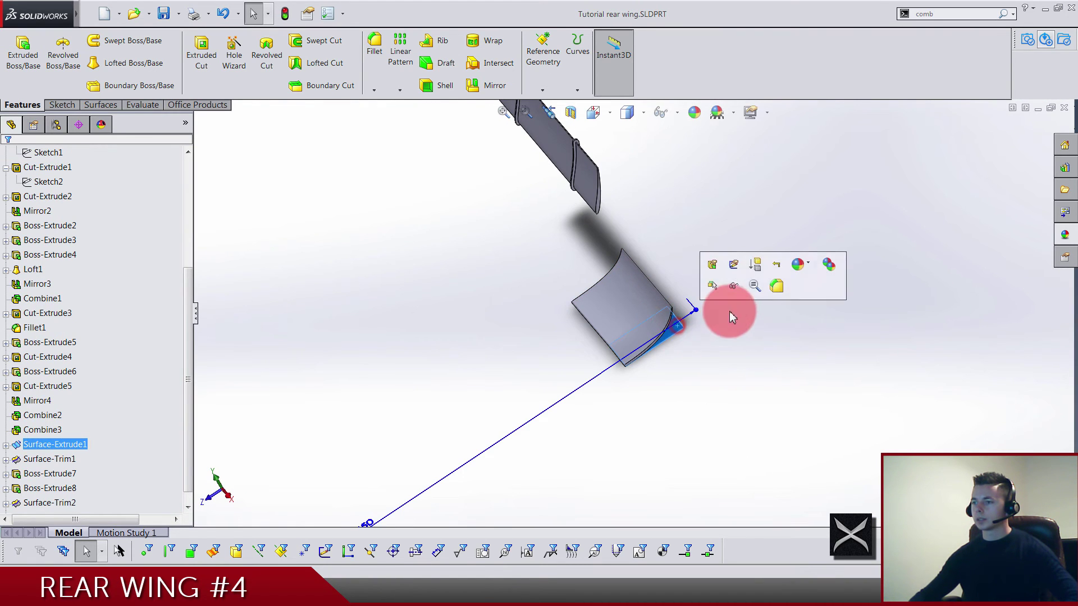
left_click(733, 284)
middle_click_drag(714, 361, 786, 315)
scroll(724, 311, "up", 2)
scroll(449, 286, "down", 2)
scroll(96, 290, "up", 5)
- Show the hidden Combine3 wing frame body from the Solid Bodies list
left_click(6, 226)
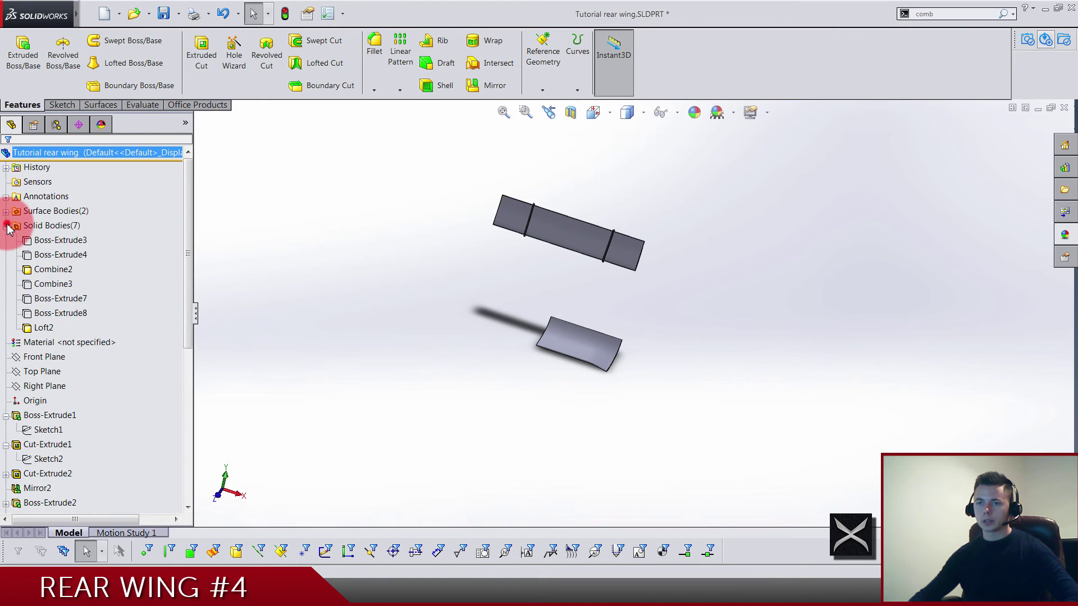
left_click(52, 314)
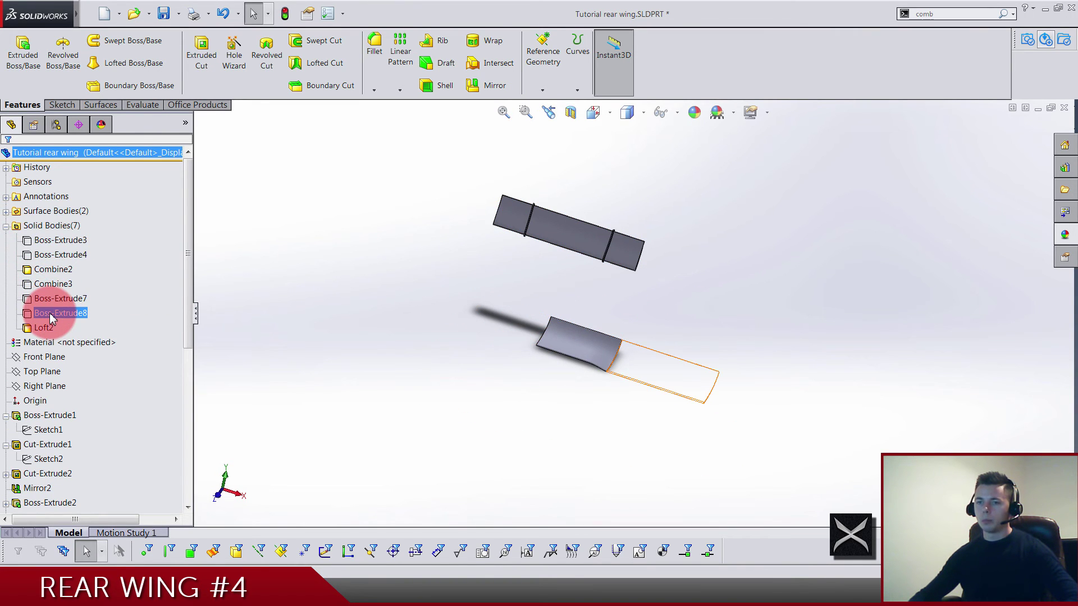
left_click(52, 299)
left_click(54, 286)
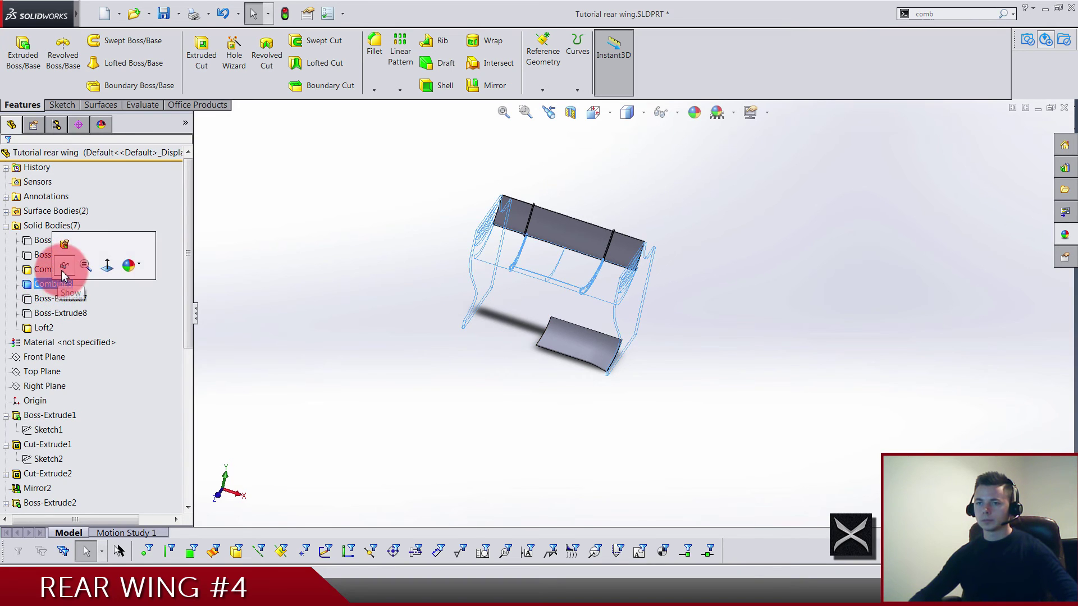
left_click(63, 267)
left_click(392, 365)
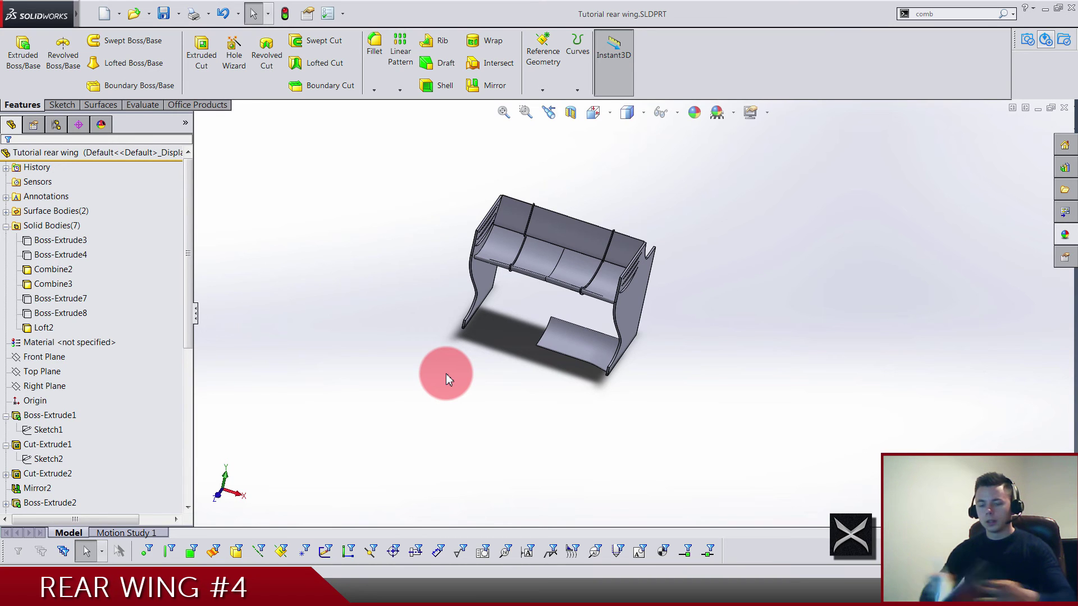
scroll(562, 295, "down", 5)
- Mirror the Loft2 body across the Right Plane as Mirror5
left_click(484, 82)
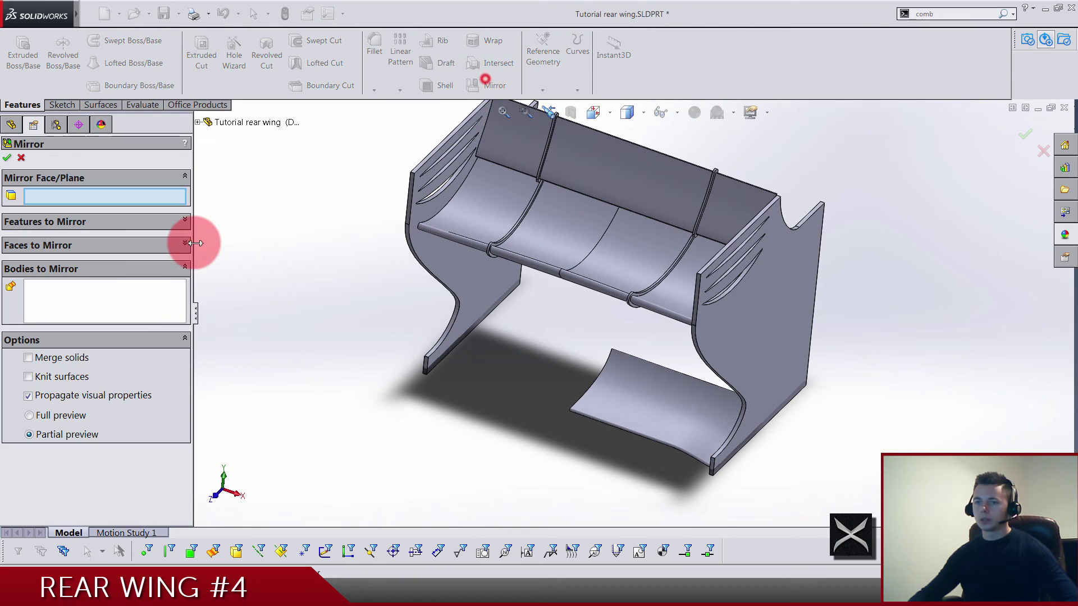
left_click(140, 301)
left_click(608, 413)
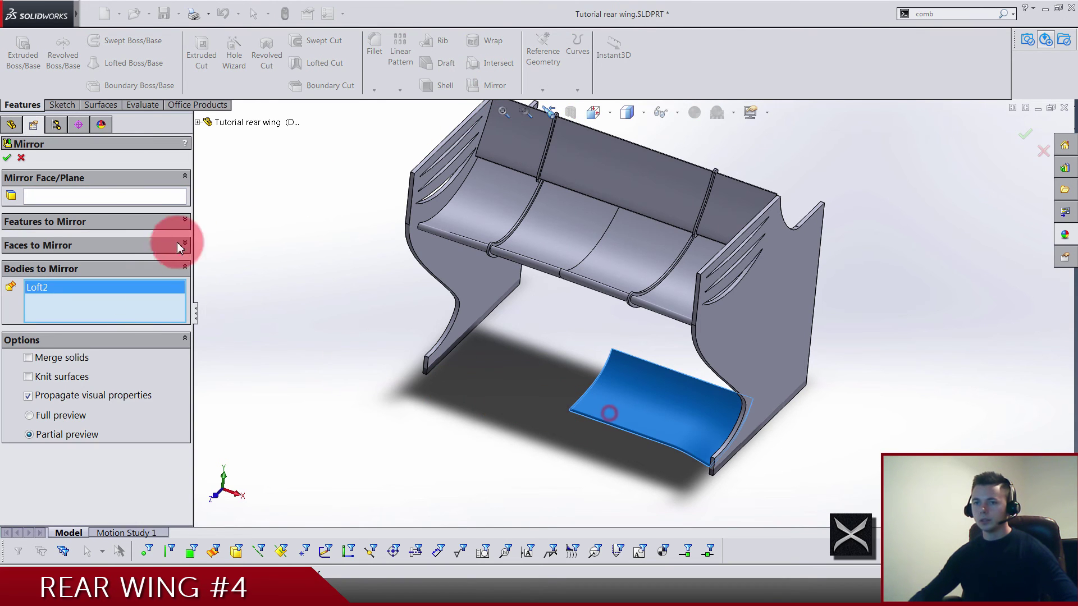
left_click(42, 202)
left_click(10, 123)
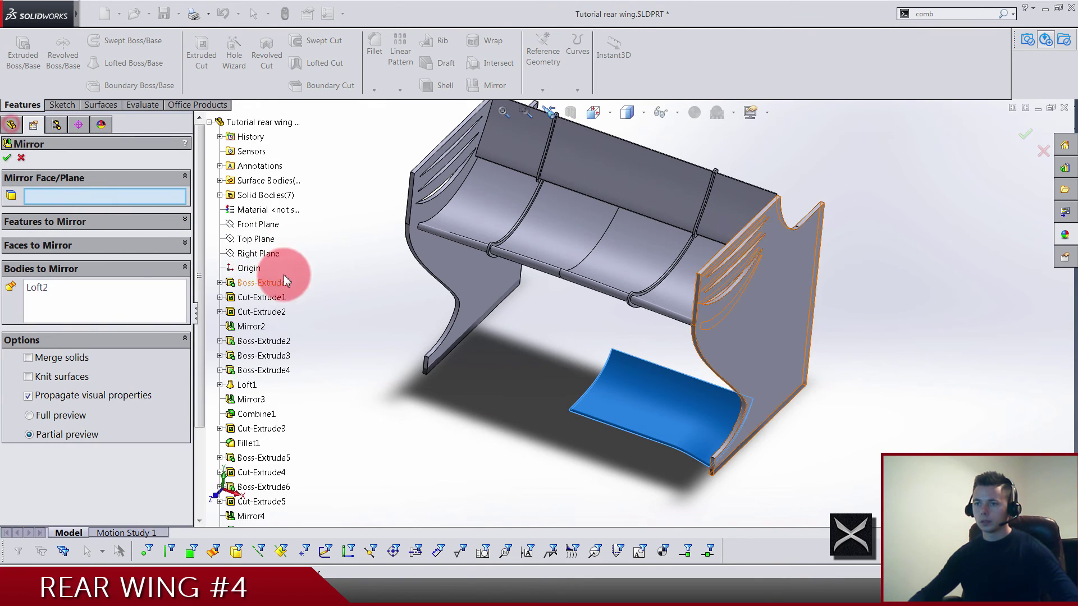
left_click(267, 256)
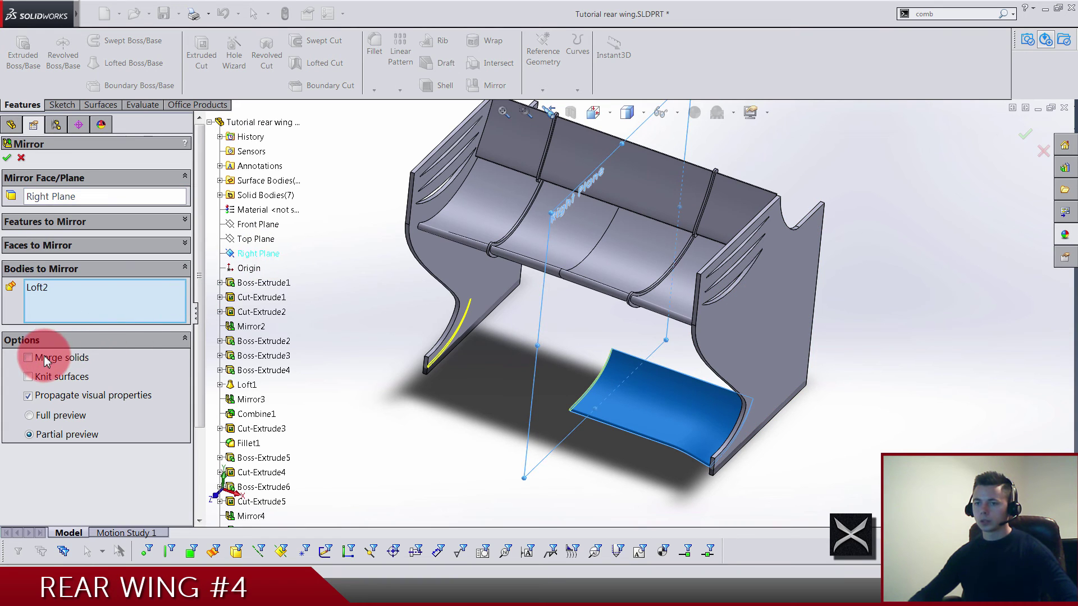
right_click(643, 505)
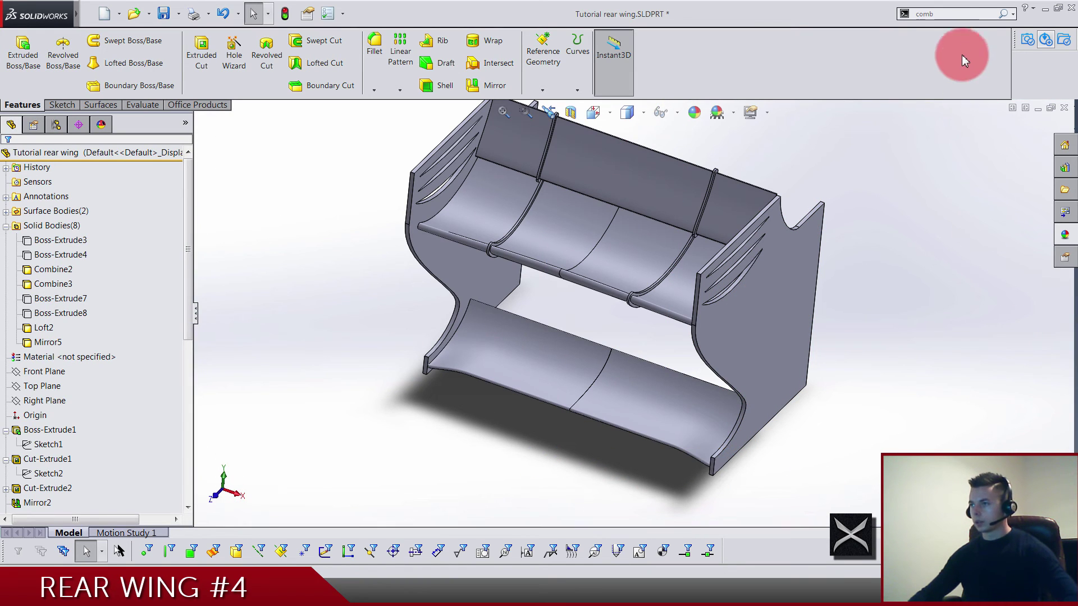
- Combine Loft2 and Mirror5 into one lower wing body, Combine4, and save the part
left_click(960, 19)
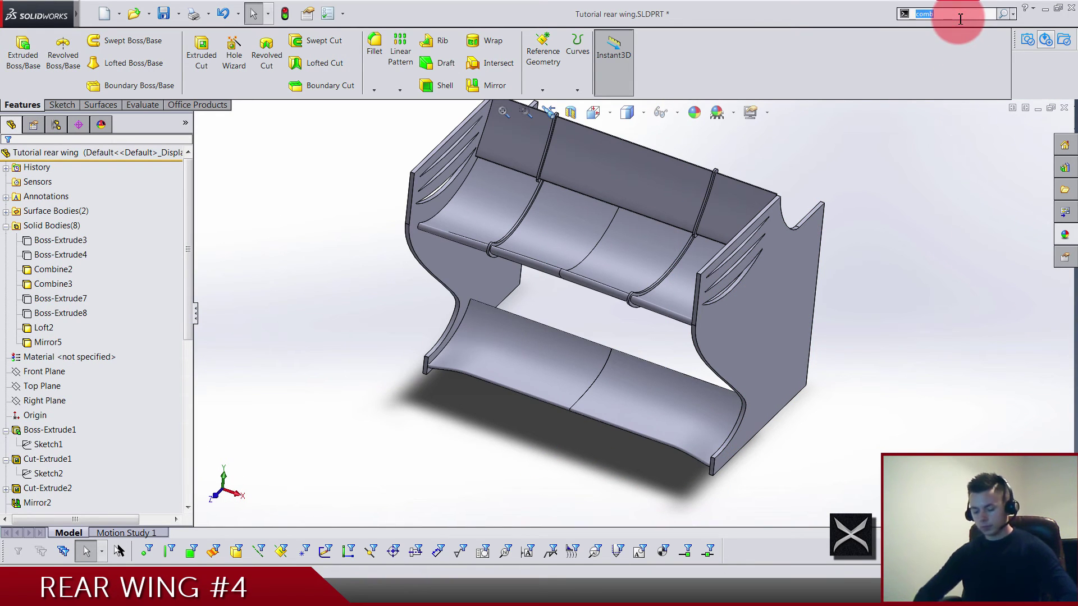
type("combin")
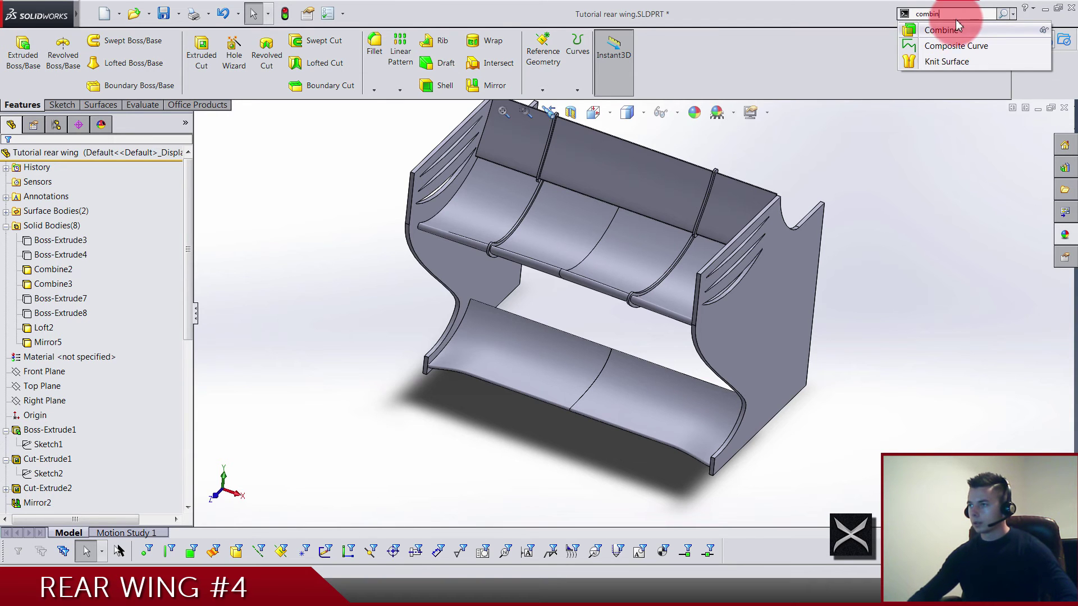
left_click(952, 27)
left_click(604, 410)
left_click(519, 387)
middle_click_drag(519, 387, 608, 294)
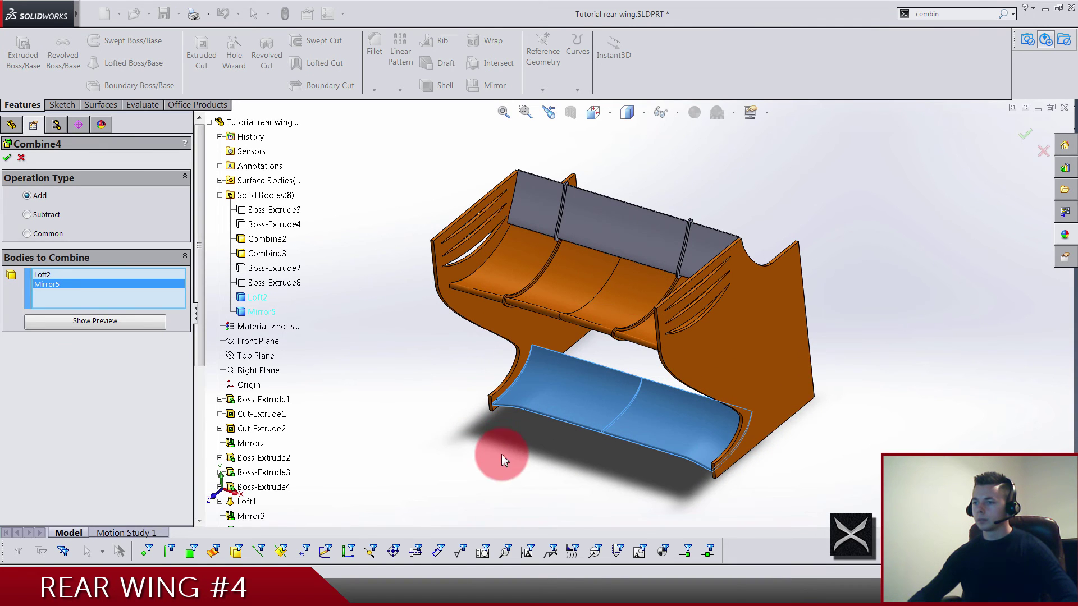
middle_click_drag(550, 439, 629, 264)
key("Return")
key("ctrl+s")
- Show the Boss-Extrude3, Boss-Extrude4, Boss-Extrude7 and Boss-Extrude8 bodies
left_click(6, 225)
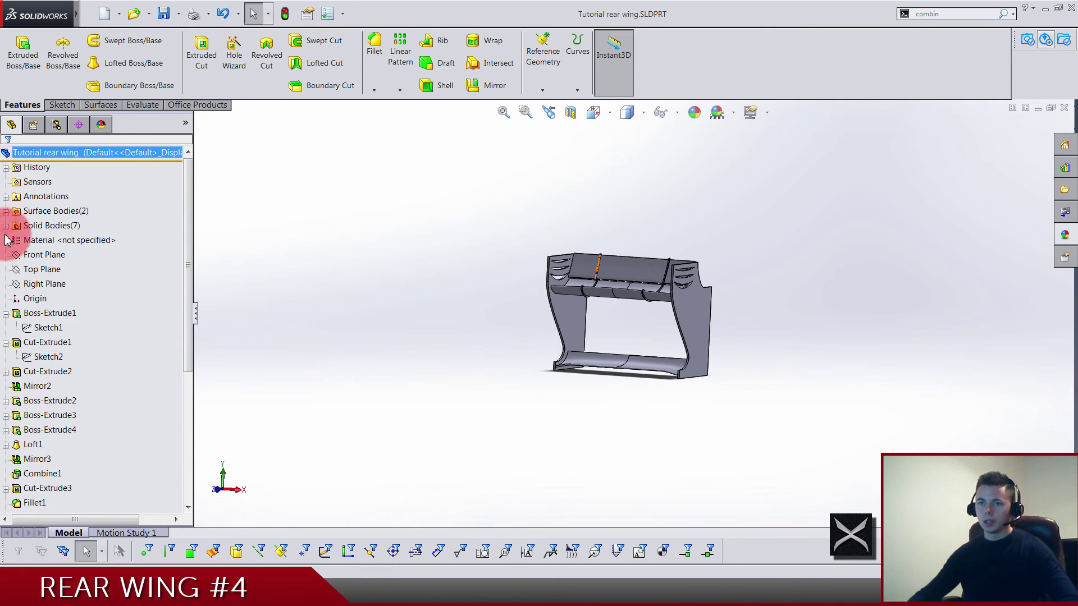
left_click(7, 225)
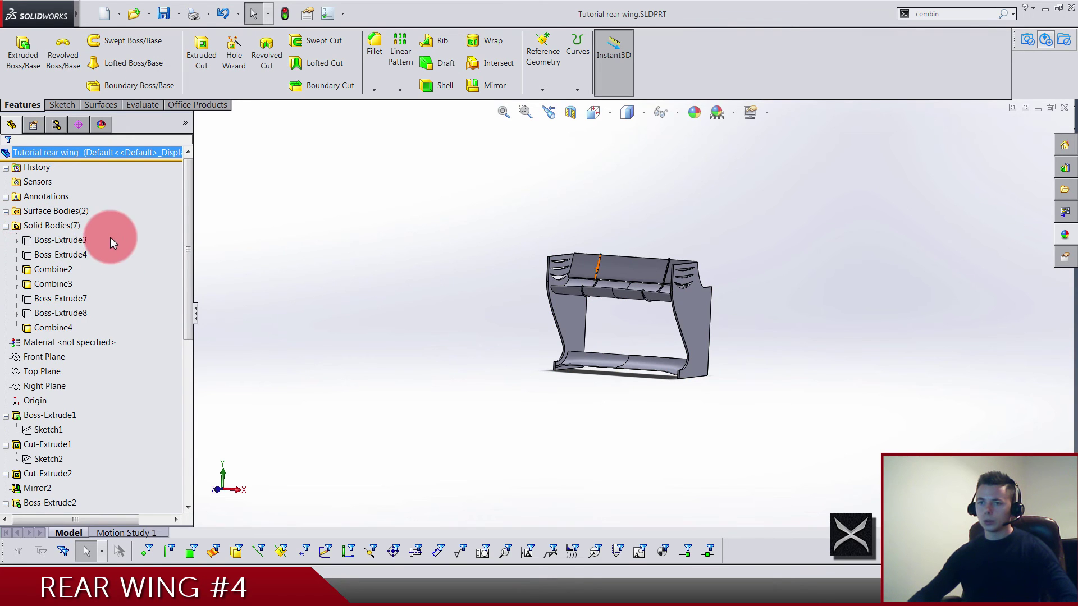
left_click_drag(109, 237, 76, 253)
right_click(76, 253)
left_click(86, 232)
left_click(317, 287)
left_click_drag(98, 302, 88, 319)
right_click(91, 301)
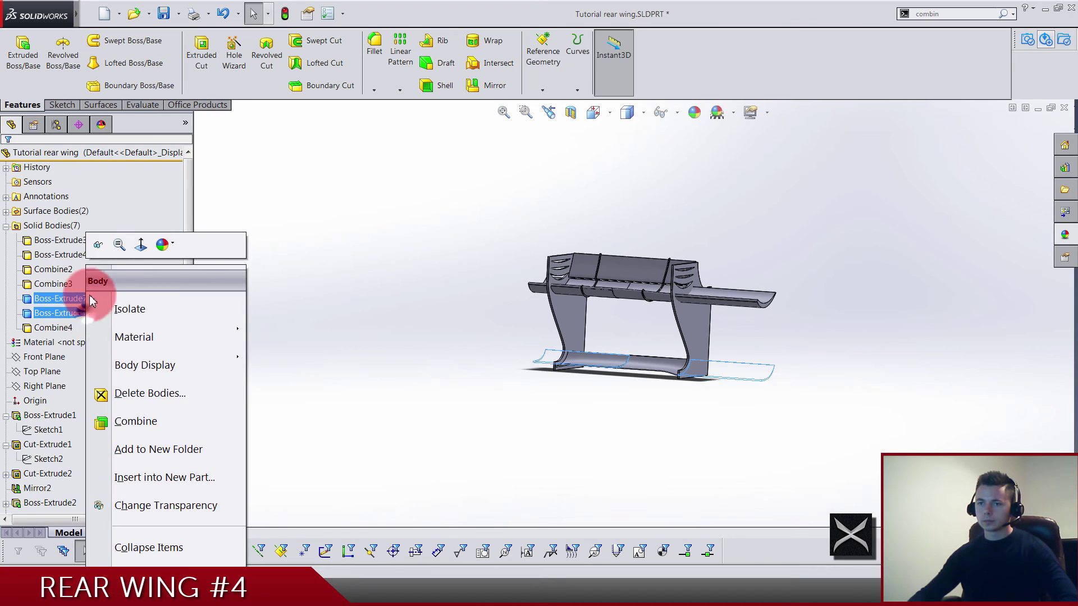
left_click(103, 247)
left_click(414, 296)
- Hide the upper wing, the end plates and the combined lower wing
middle_click_drag(418, 303, 598, 377)
scroll(601, 221, "down", 4)
left_click(694, 188)
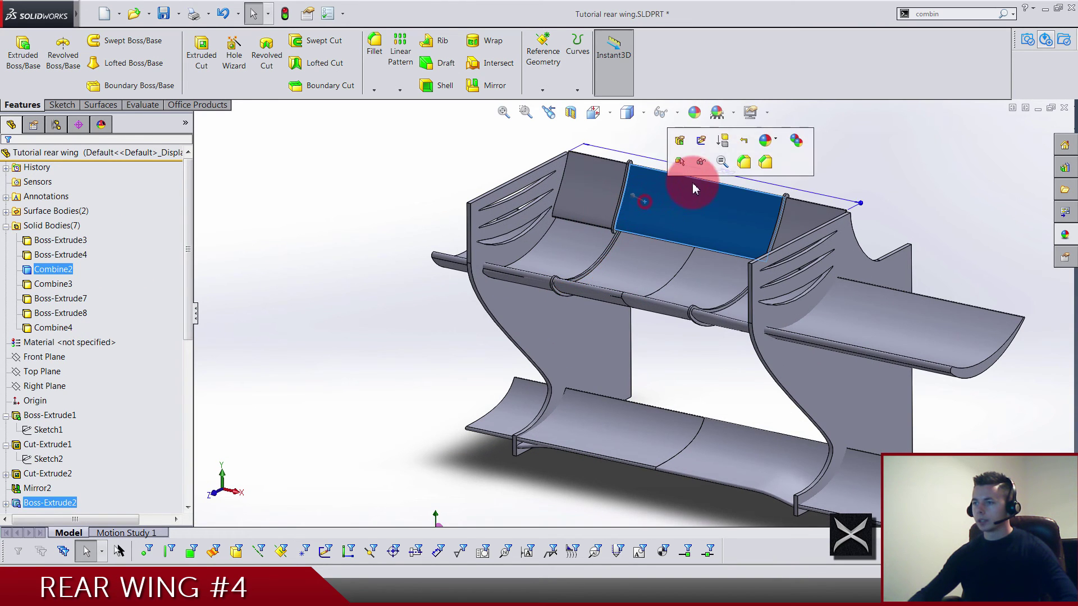
left_click(700, 164)
left_click(569, 294)
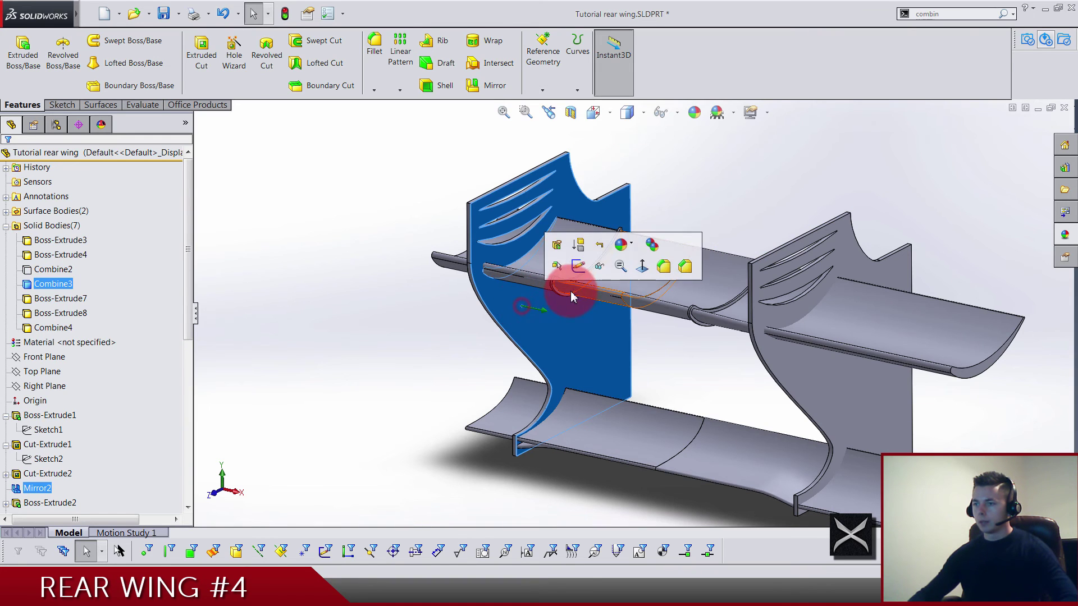
left_click(599, 267)
middle_click_drag(638, 366, 485, 401)
left_click(476, 425)
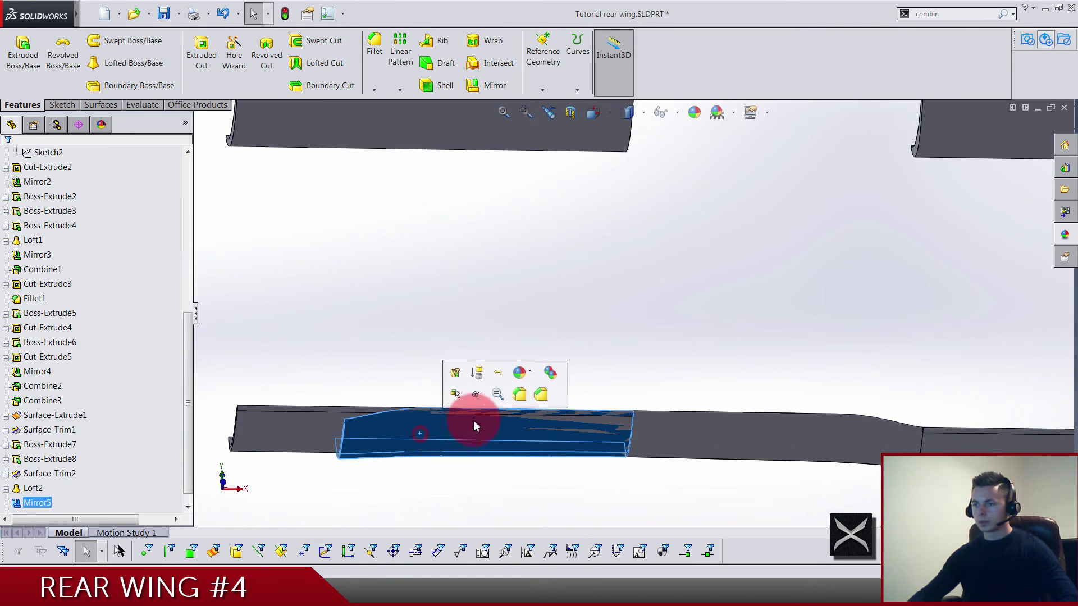
left_click(476, 395)
middle_click_drag(577, 301, 688, 452)
left_click(15, 240)
- Show both surface bodies and save the part
left_click(6, 211)
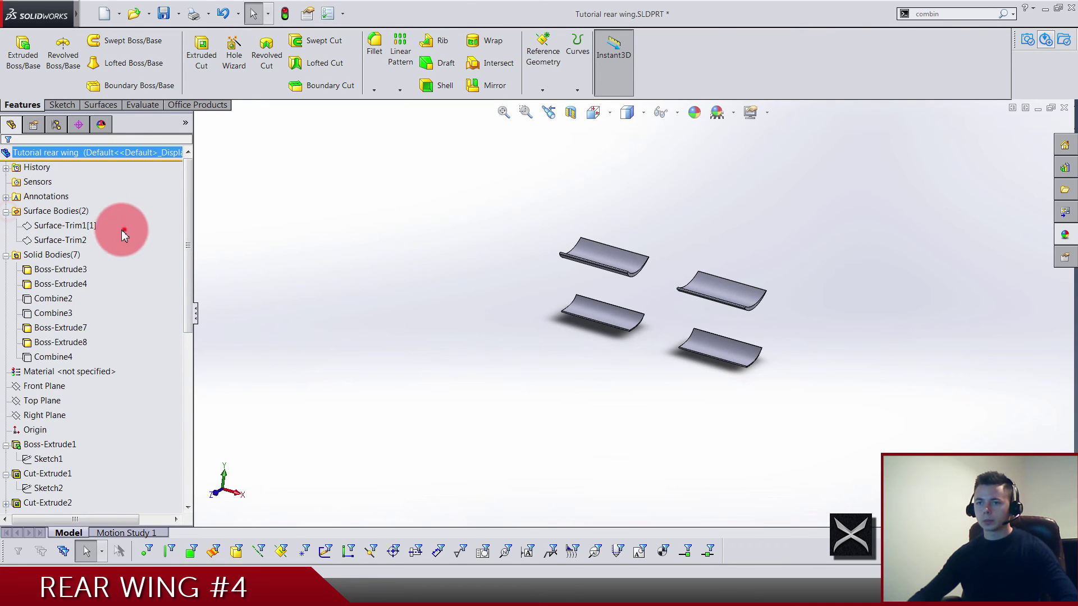
left_click_drag(85, 237, 84, 238)
right_click(83, 238)
left_click(99, 219)
left_click(423, 353)
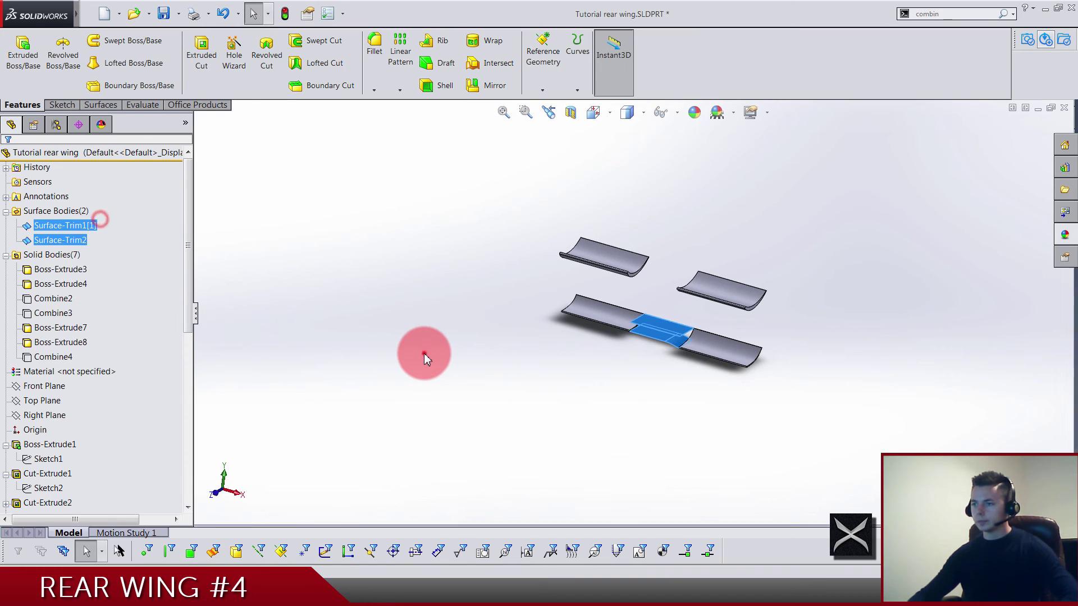
key("ctrl+s")
- Delete the helper wing bodies with a Delete Solid/Surface feature, leaving Combine2–4
scroll(698, 221, "down", 3)
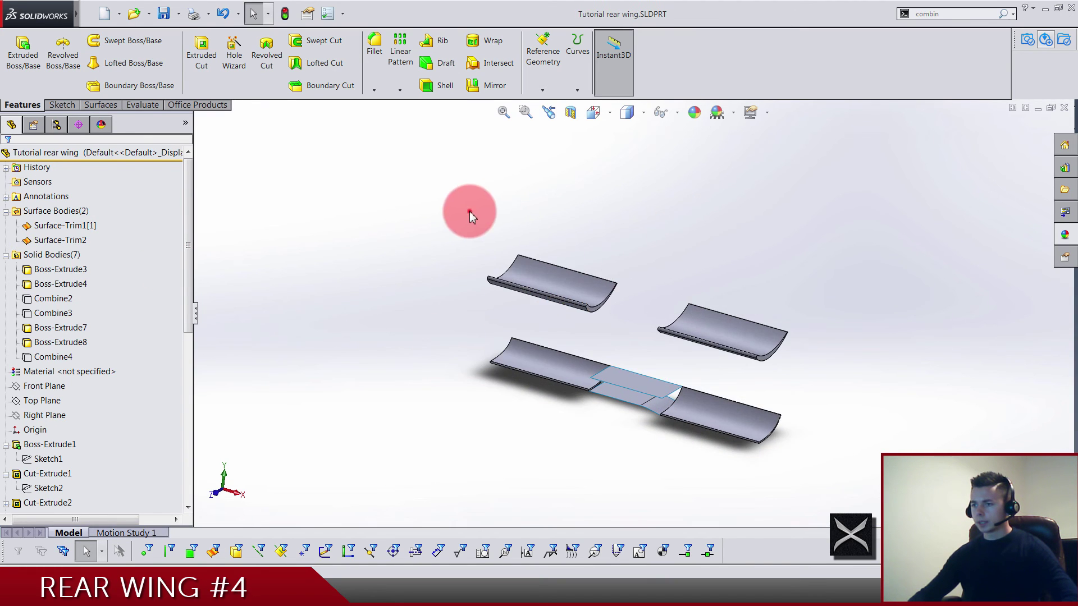
left_click_drag(469, 211, 869, 476)
key("Delete")
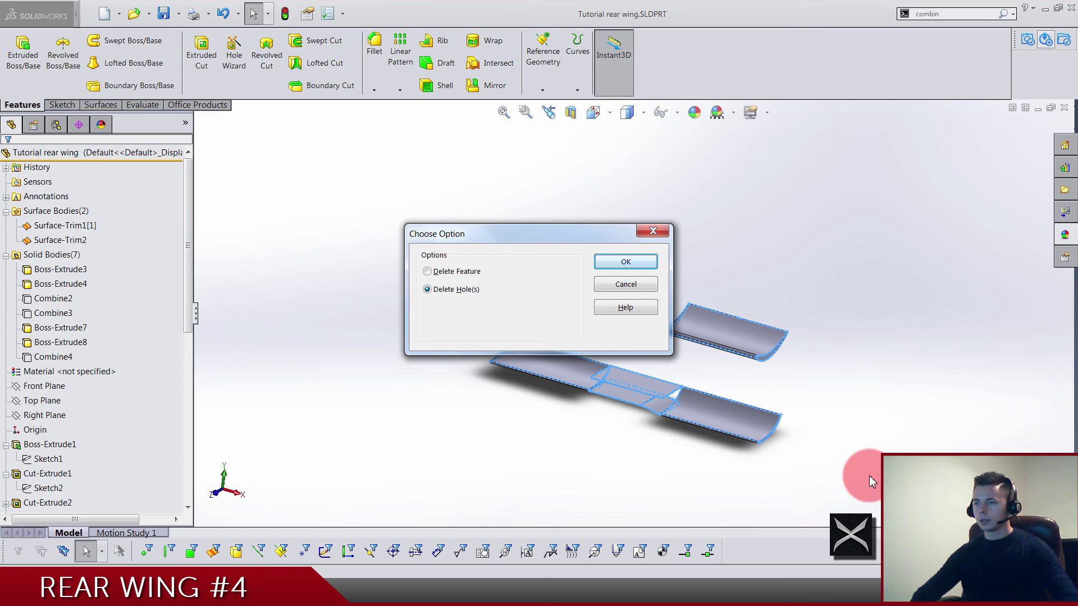
key("Return")
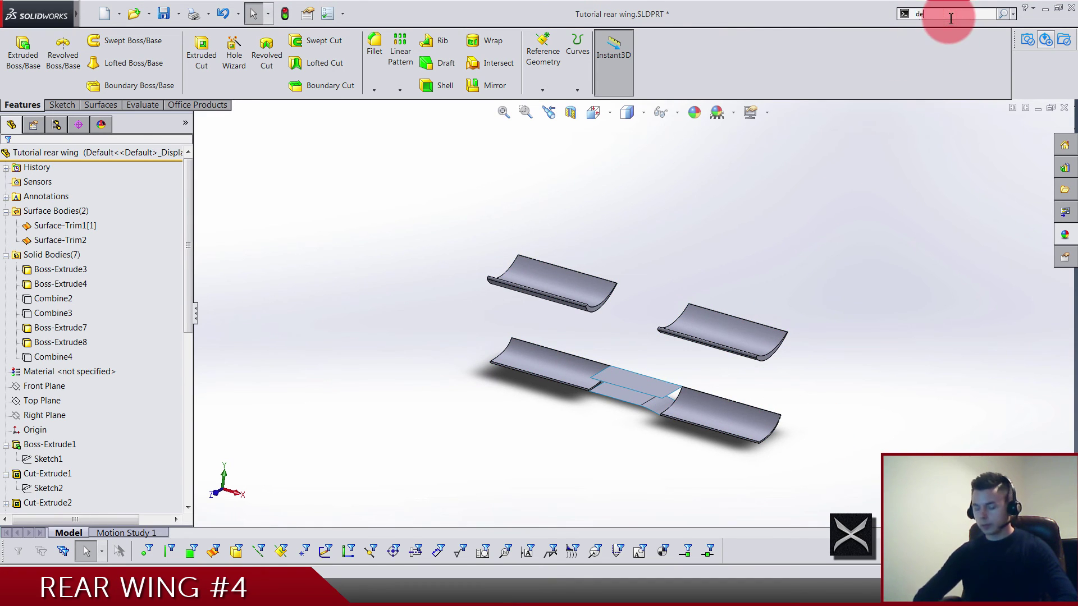
type("e bo")
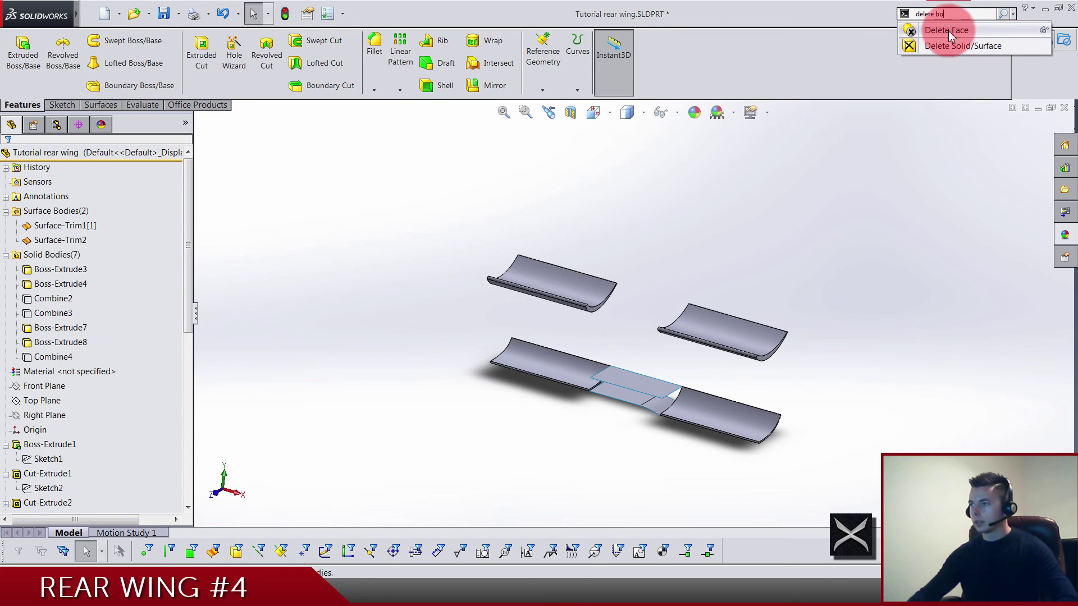
left_click(947, 48)
left_click_drag(396, 224, 810, 469)
key("Return")
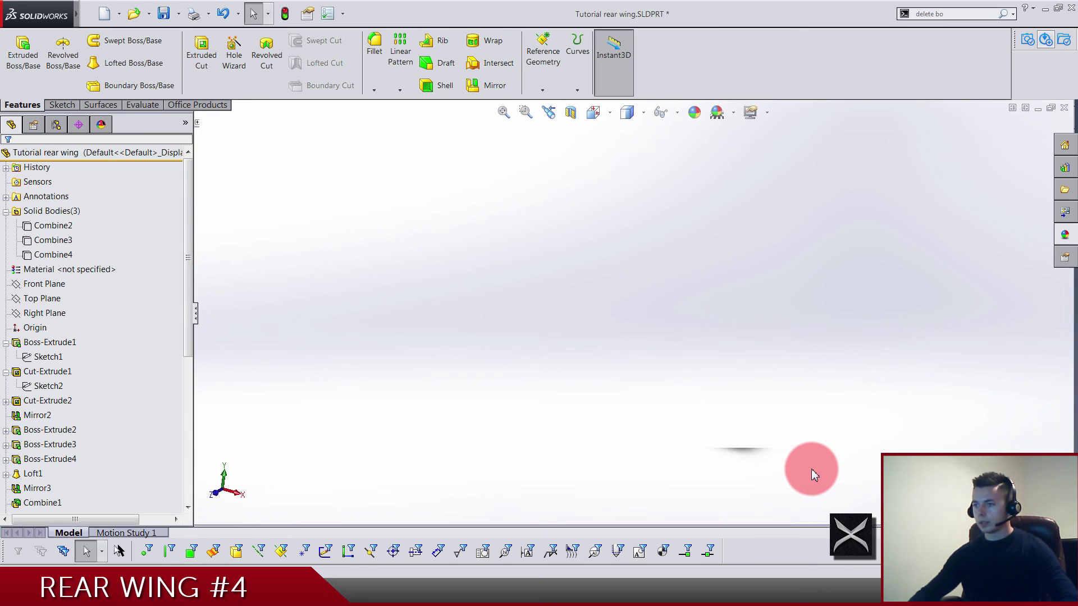
- Show the Combine2, Combine3 and Combine4 bodies, switch to isometric view, and save
left_click_drag(90, 223, 67, 255)
right_click(66, 254)
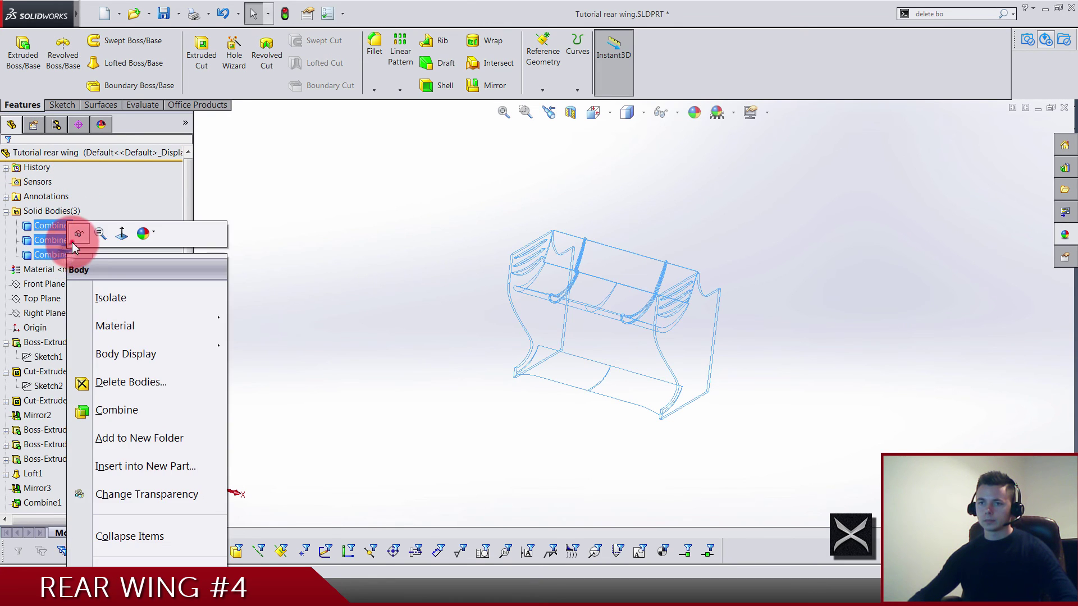
left_click(73, 242)
left_click(7, 212)
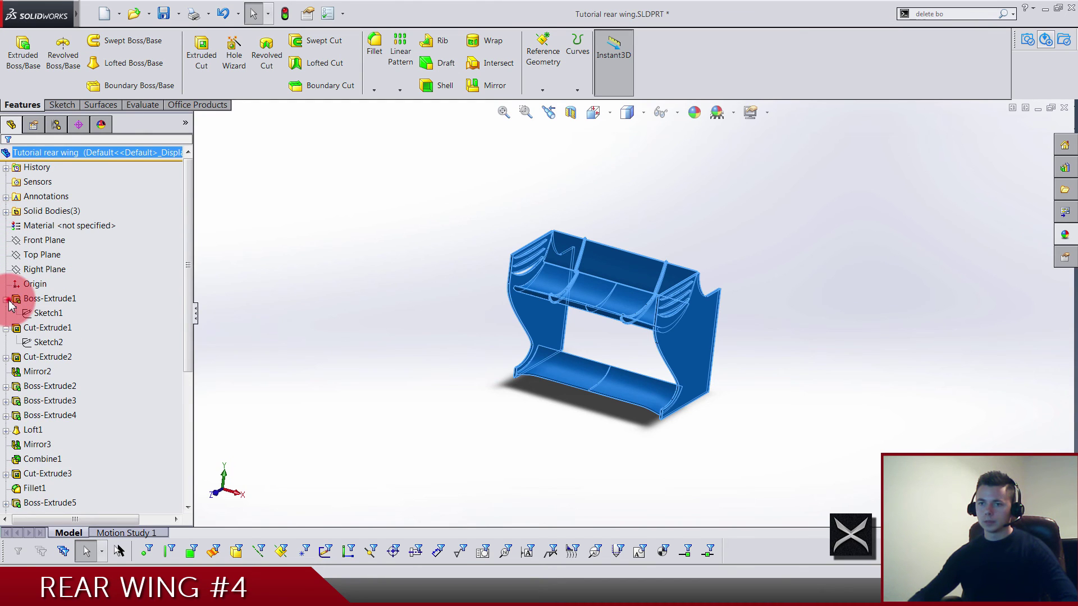
scroll(11, 314, "down", 5)
left_click(400, 202)
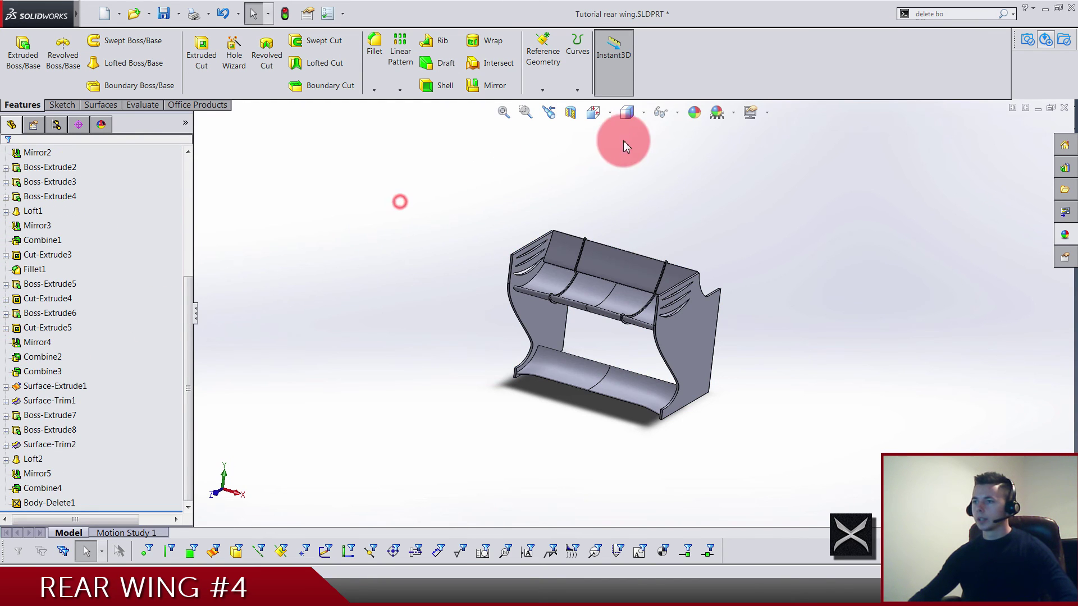
left_click(607, 117)
left_click(684, 159)
key("ctrl+s")
- Orbit the model to inspect the wing's underside and side plate
scroll(753, 293, "down", 5)
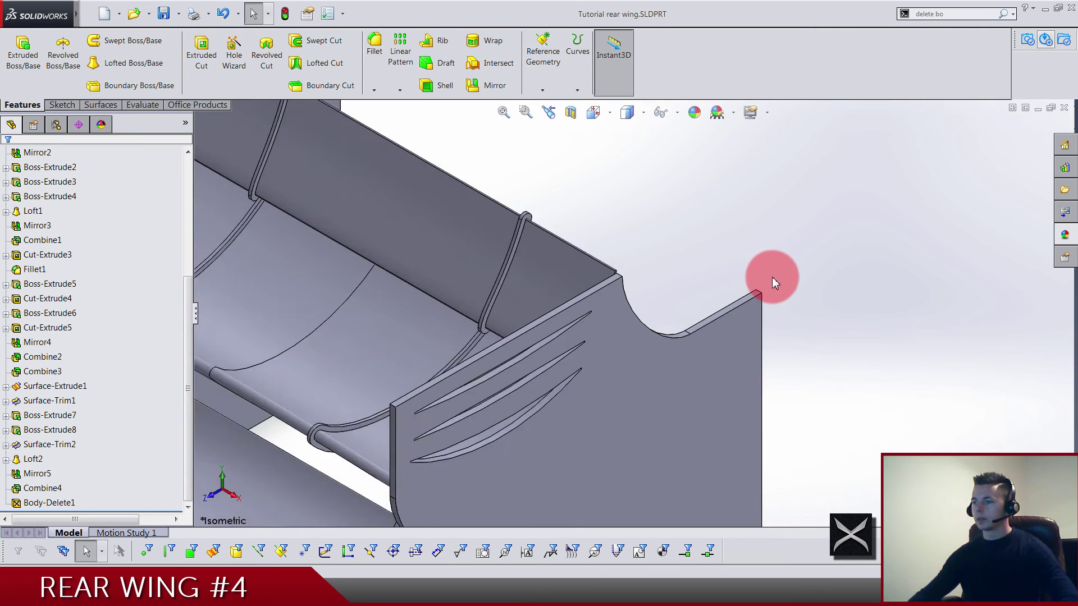
scroll(708, 327, "up", 5)
middle_click_drag(674, 312, 611, 349)
scroll(668, 432, "down", 4)
middle_click_drag(686, 404, 766, 398)
scroll(673, 385, "up", 3)
scroll(525, 247, "down", 4)
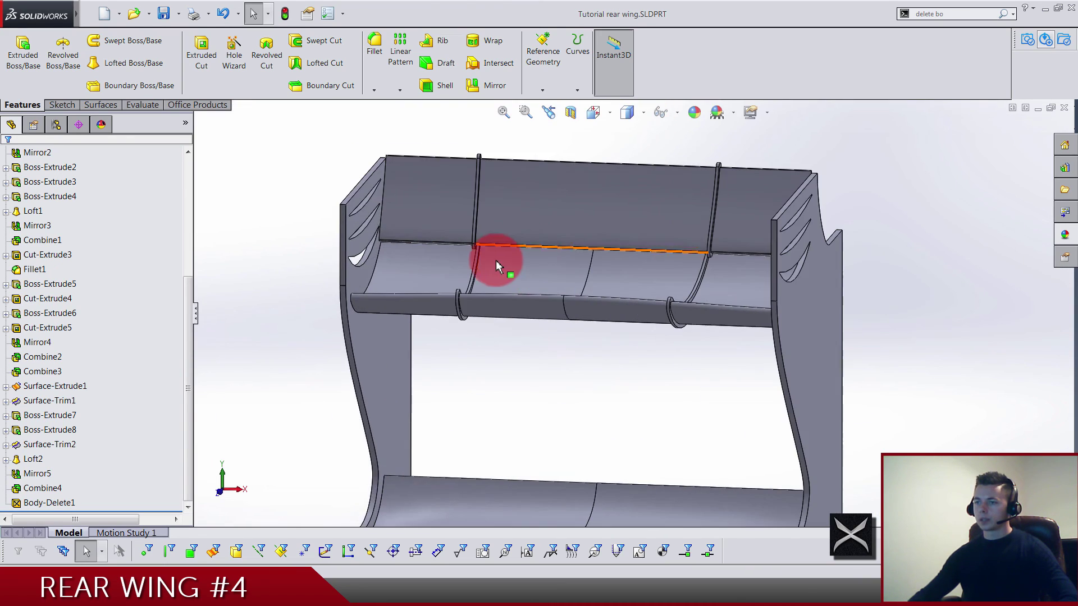
middle_click_drag(494, 260, 574, 304)
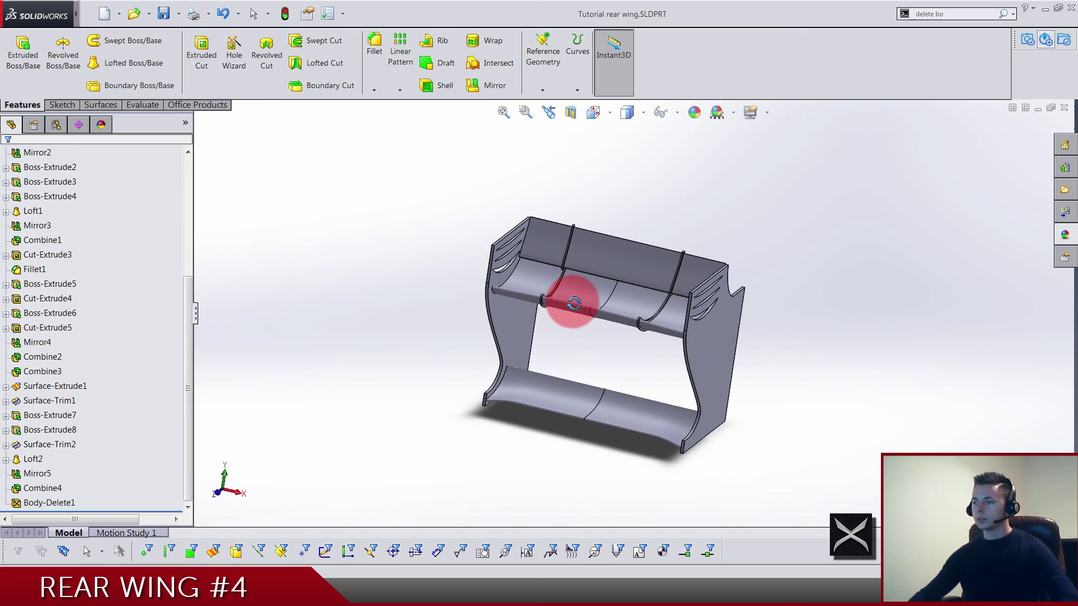
- Apply the gloss blue car paint appearance to the whole rear wing part
left_click(1065, 235)
left_click(1066, 111)
double_click(926, 146)
left_click(929, 189)
left_click(967, 206)
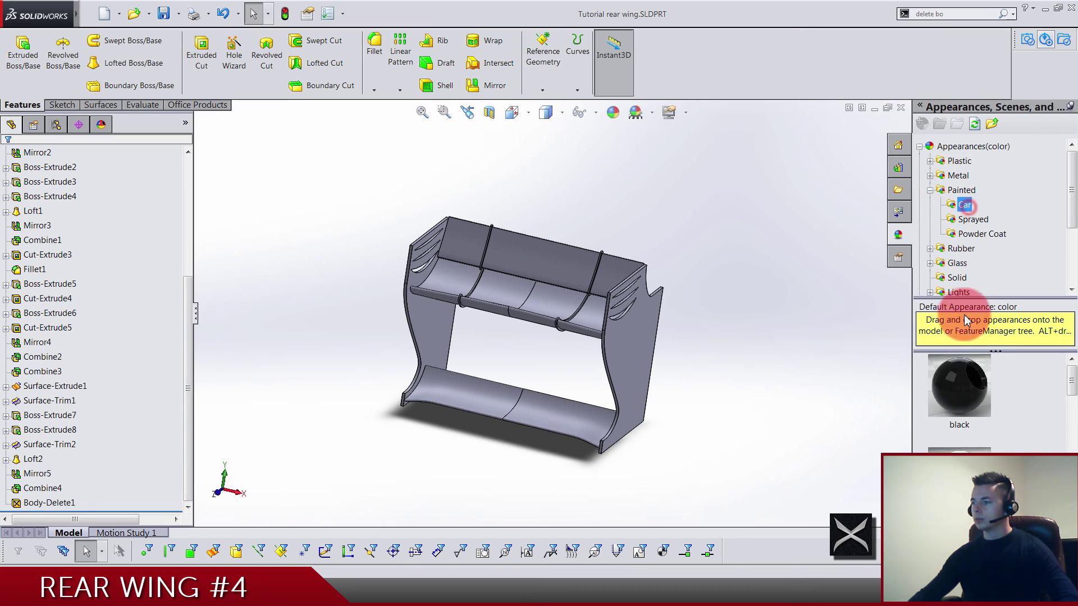
left_click(965, 422)
scroll(967, 428, "down", 3)
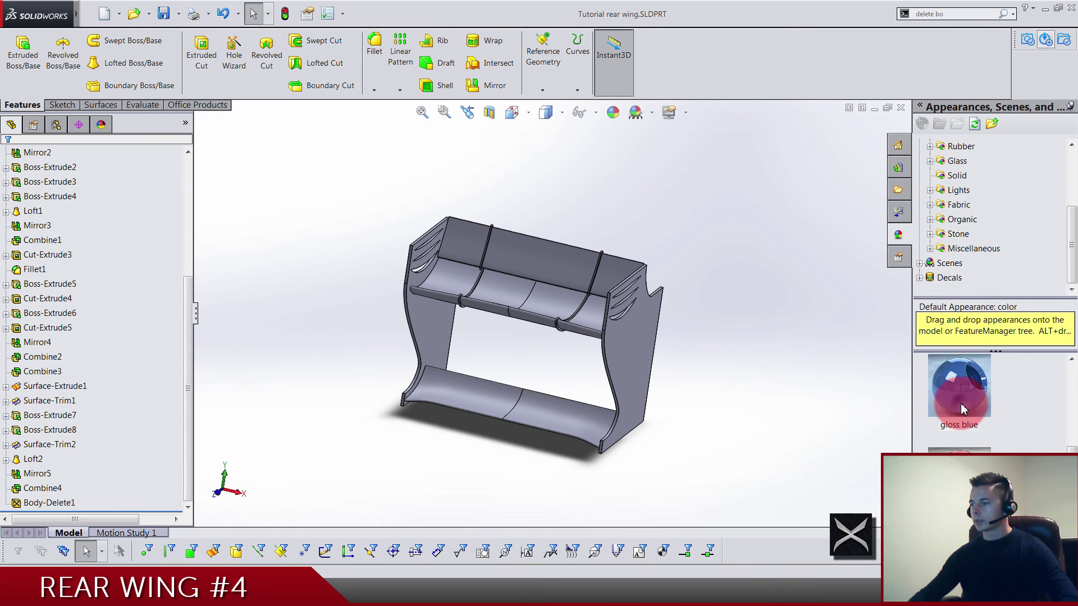
right_click(958, 414)
left_click(958, 412)
middle_click_drag(696, 413, 623, 432)
- Select the lower wing body using the solid-body selection filter
left_click(237, 551)
left_click(495, 415)
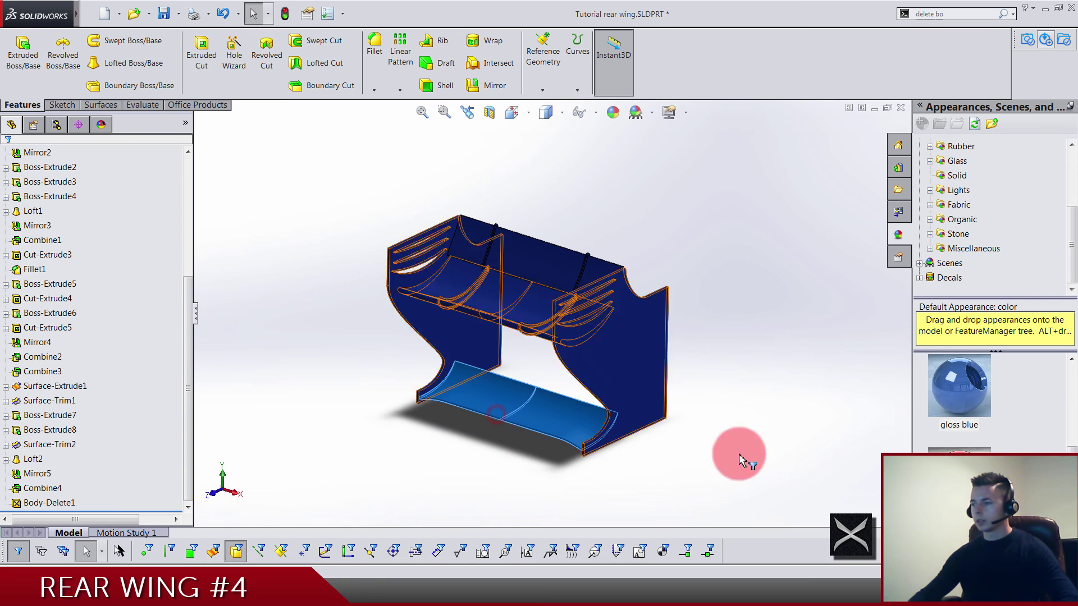
scroll(968, 423, "up", 3)
scroll(933, 168, "up", 3)
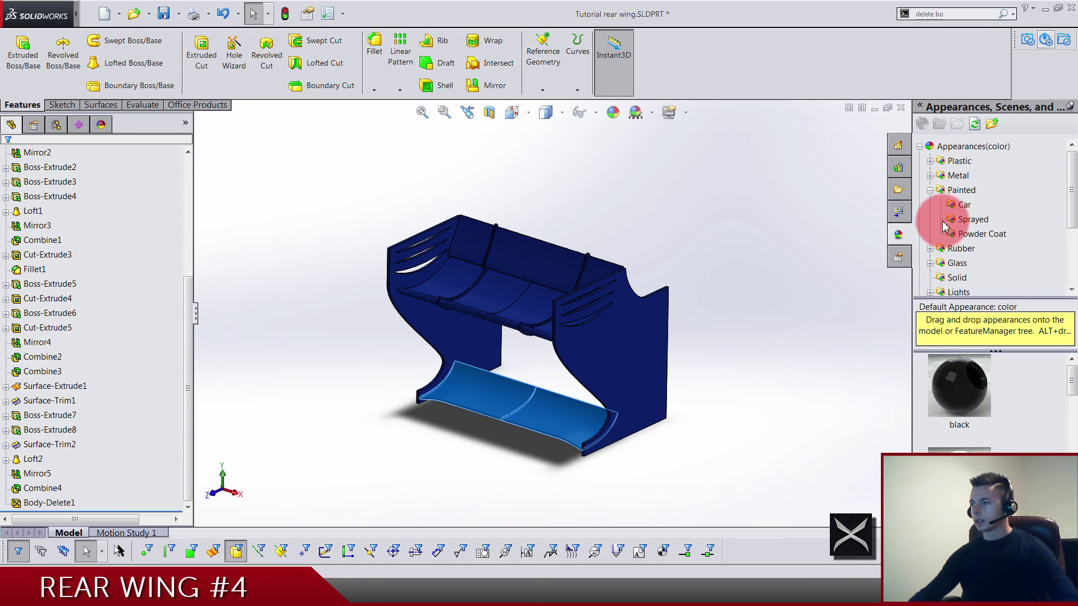
left_click(931, 191)
scroll(928, 235, "down", 1)
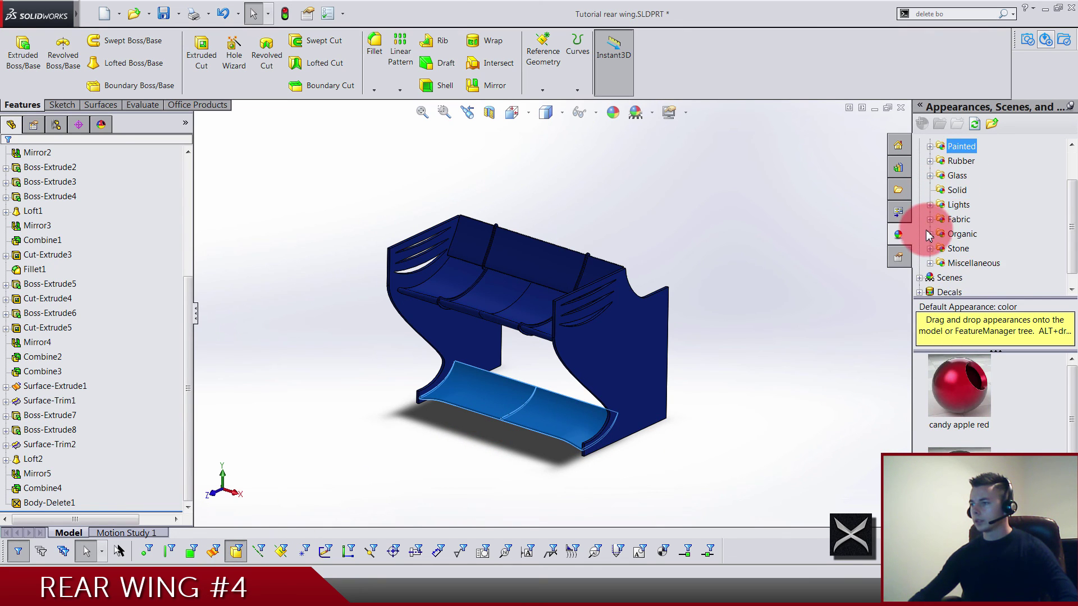
scroll(935, 194, "up", 1)
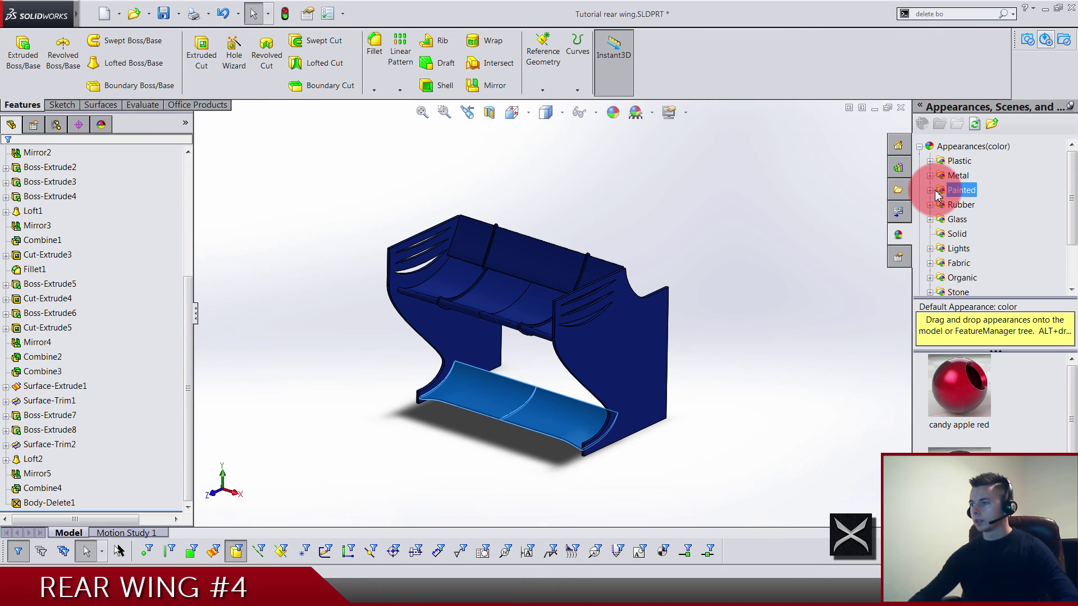
- Apply the carbon fiber aramid fabric composite appearance to the lower wing
left_click(930, 161)
scroll(935, 224, "down", 1)
left_click(973, 251)
scroll(992, 384, "down", 1)
scroll(992, 384, "down", 1)
mouse_move(992, 384)
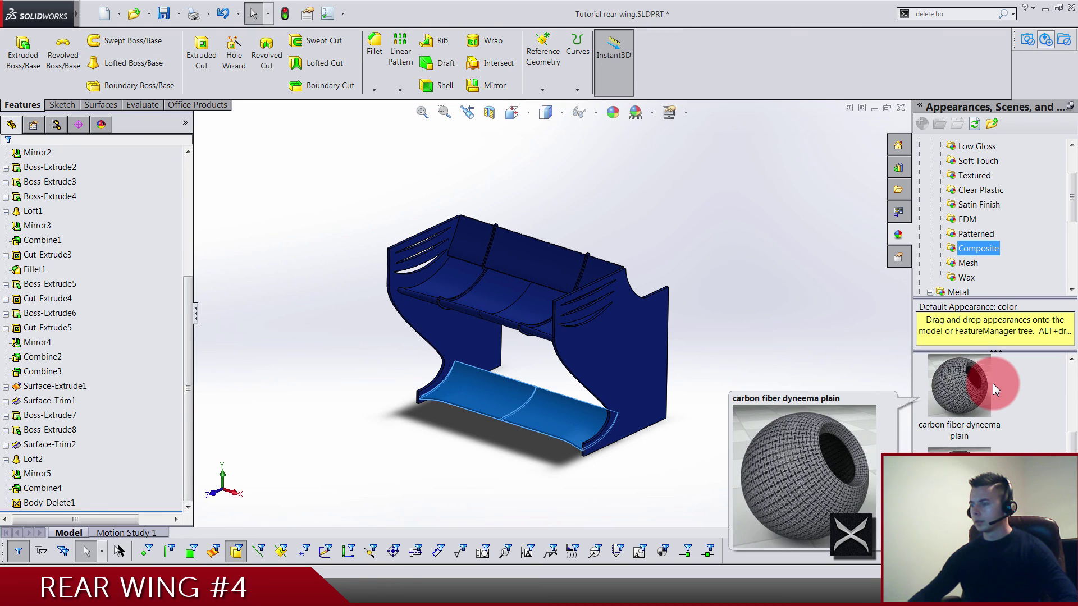
scroll(993, 384, "up", 1)
scroll(982, 384, "up", 1)
double_click(979, 385)
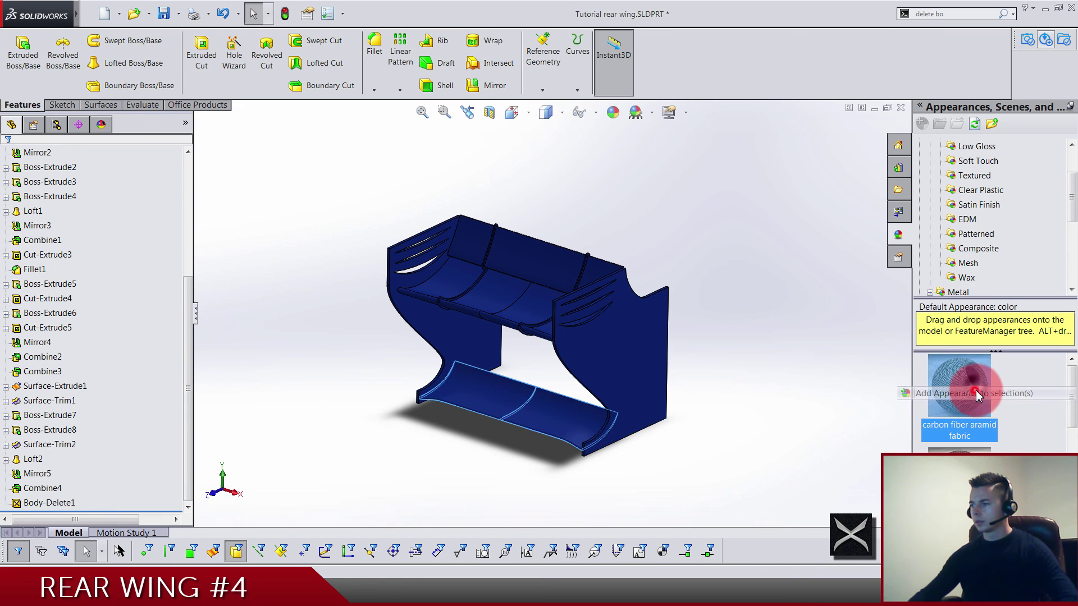
- Undo an accidental whole-part carbon fiber dyneema plain appearance and inspect the carbon lower wing
scroll(986, 411, "down", 1)
right_click(973, 396)
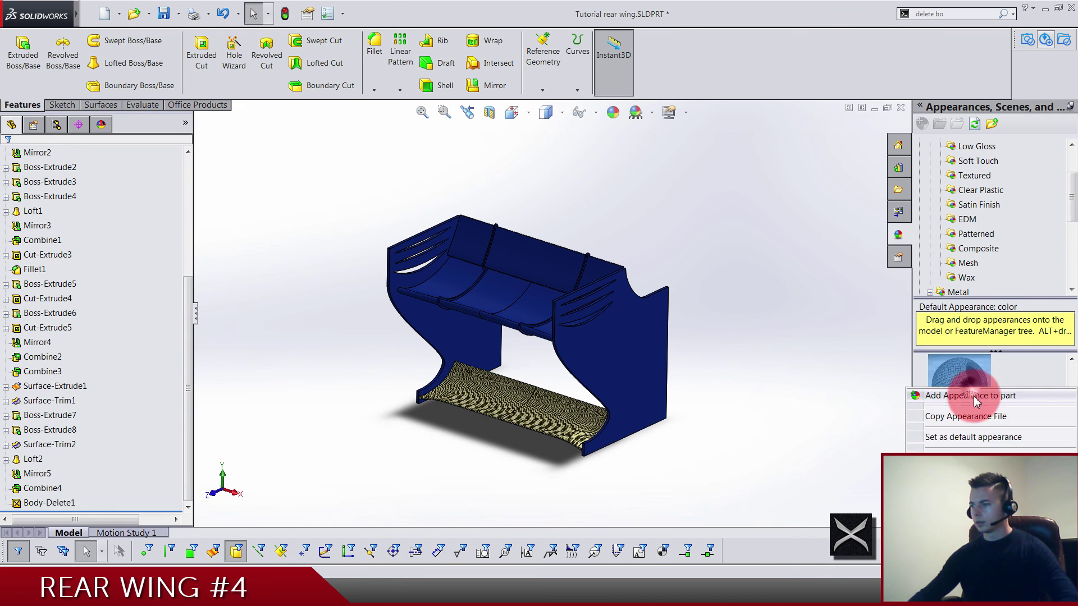
left_click(973, 399)
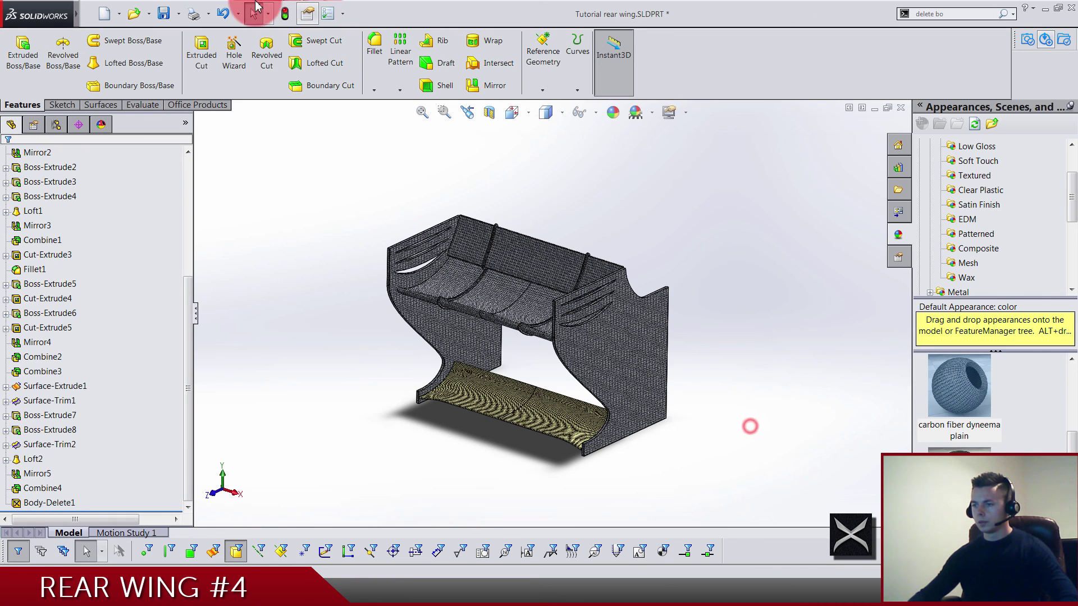
left_click(210, 15)
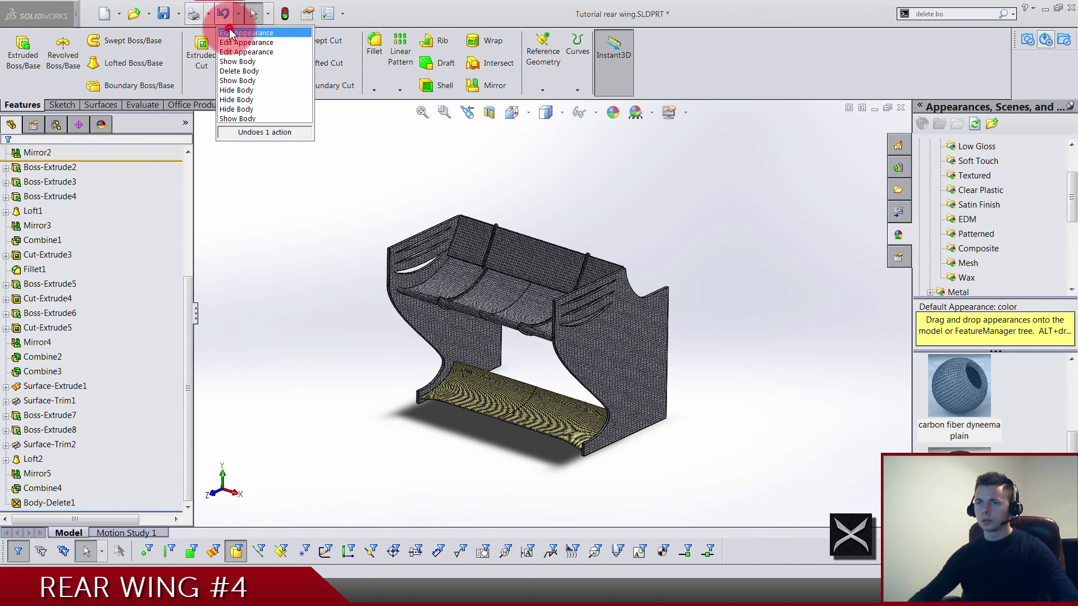
left_click(229, 29)
left_click(476, 413)
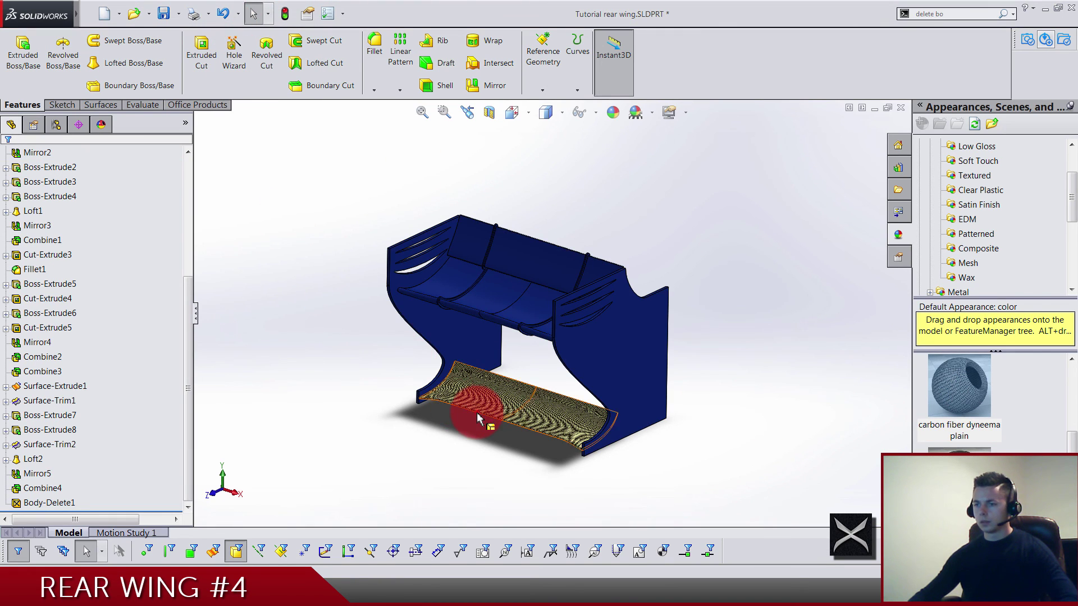
left_click(817, 457)
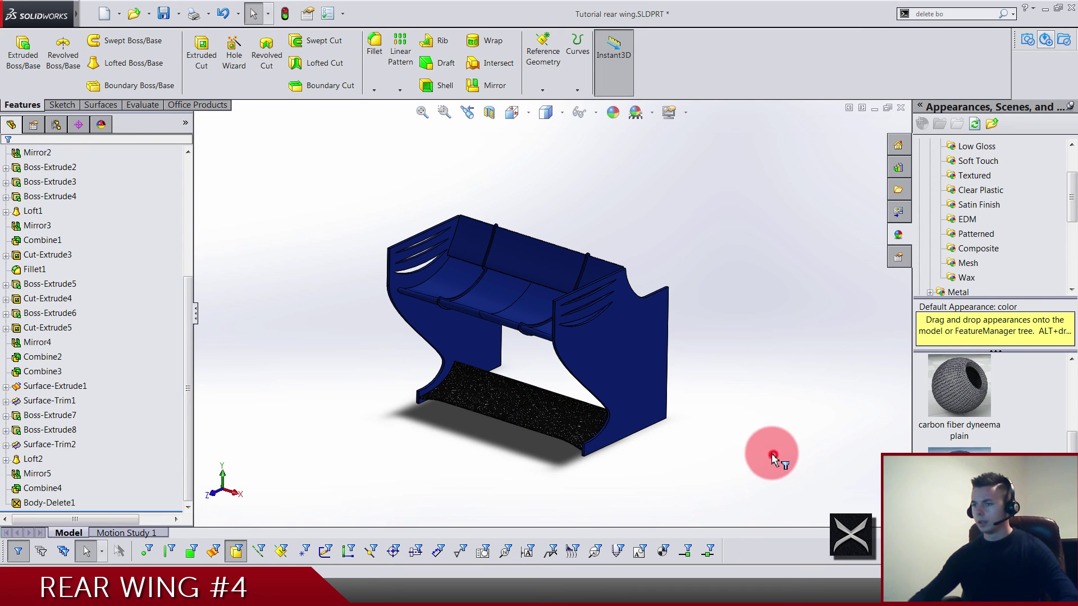
middle_click_drag(688, 383, 797, 319)
- Return to isometric view, turn off the solid-body filter, and save the part with Ctrl+S
left_click(609, 112)
left_click(690, 160)
left_click(235, 547)
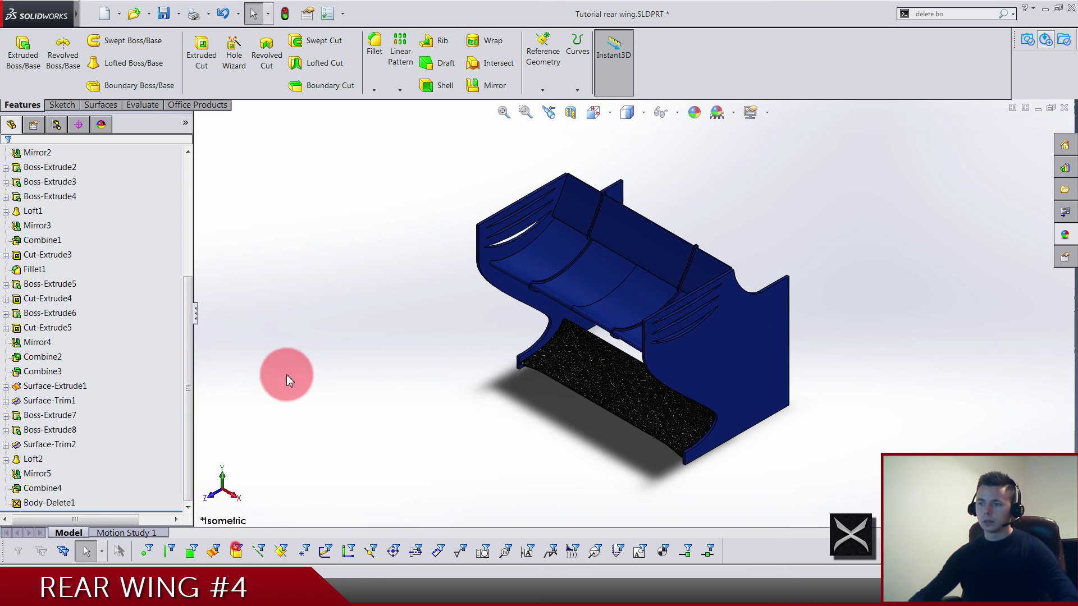
left_click(288, 363)
left_click(609, 114)
left_click(699, 162)
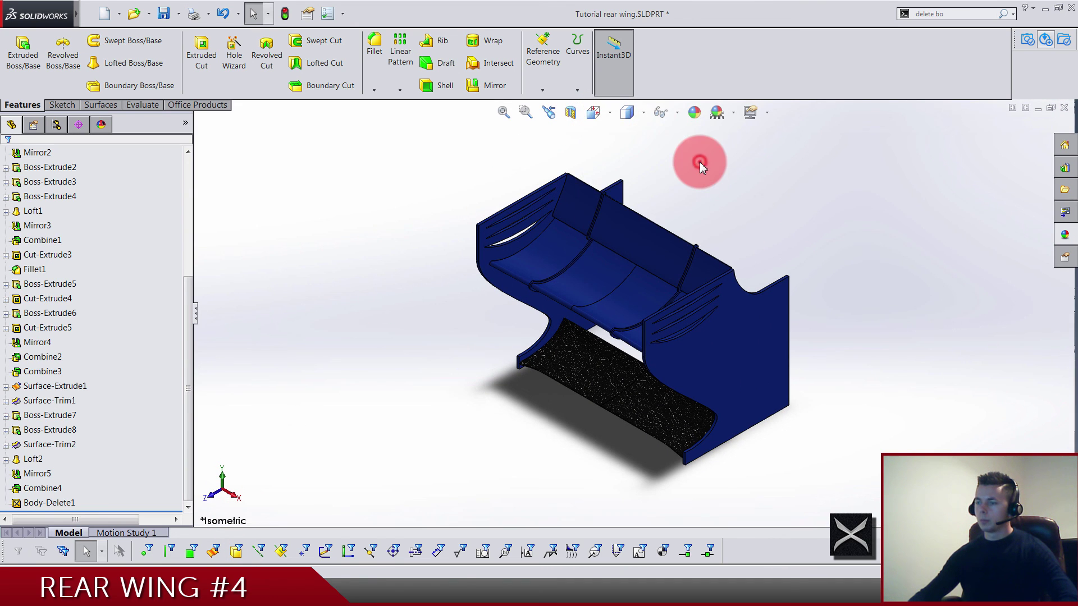
key("ctrl+s")
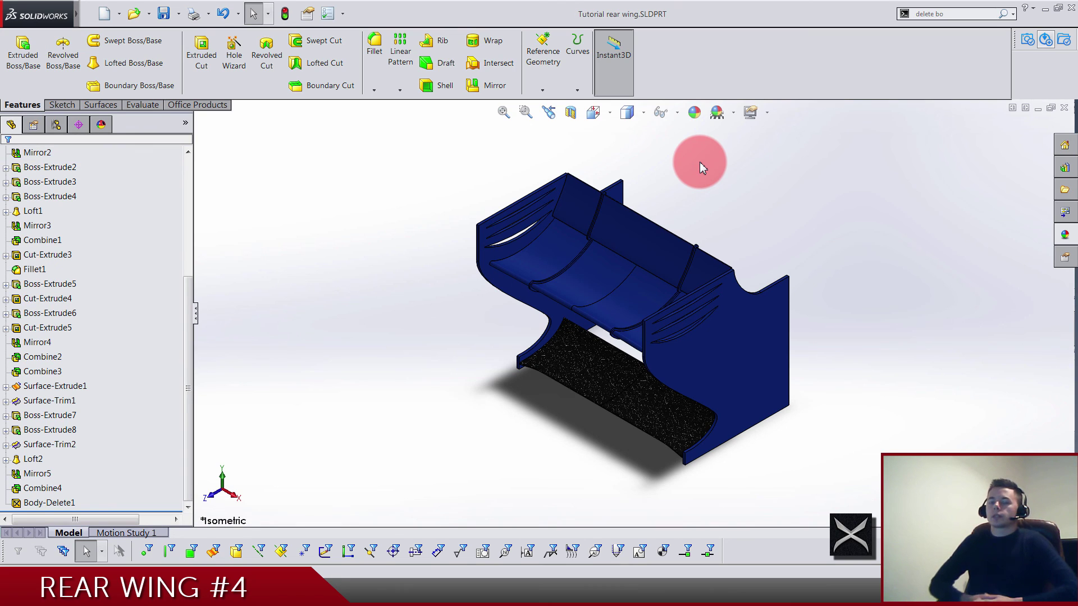